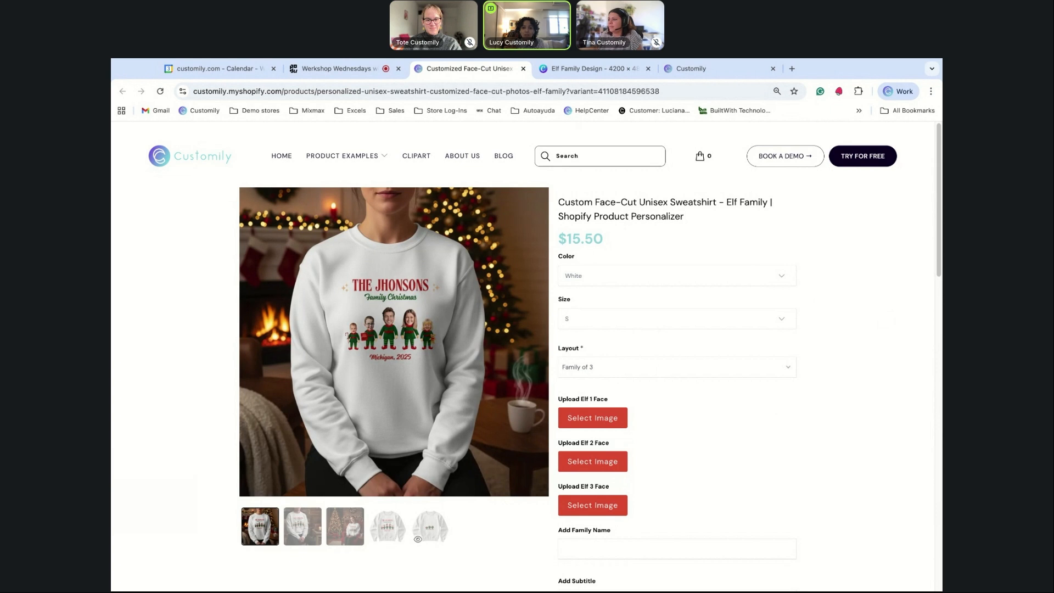
Try the Family of 4 layout, return to Family of 3, and upload the face photos for elf 1 and elf 2.
{"action": "left_click", "coordinate": [614, 378]}
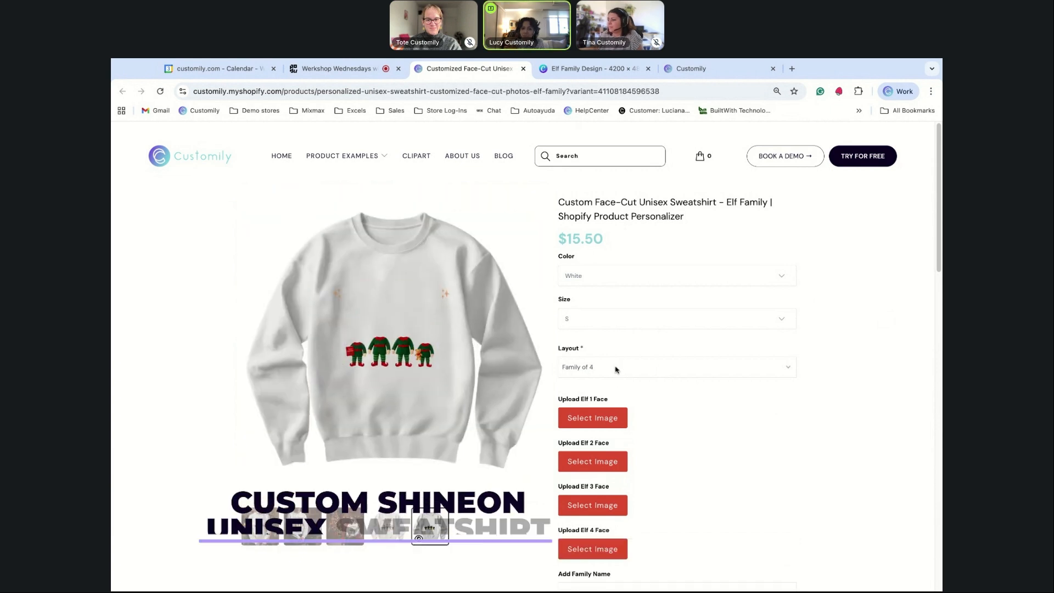
{"action": "left_click", "coordinate": [614, 359]}
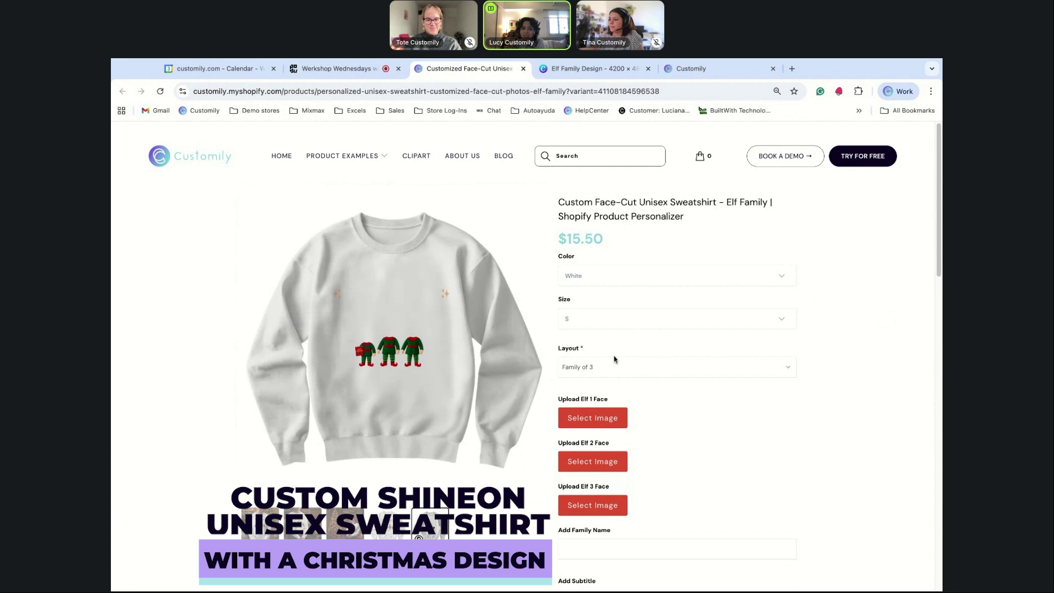
{"action": "left_click", "coordinate": [583, 422]}
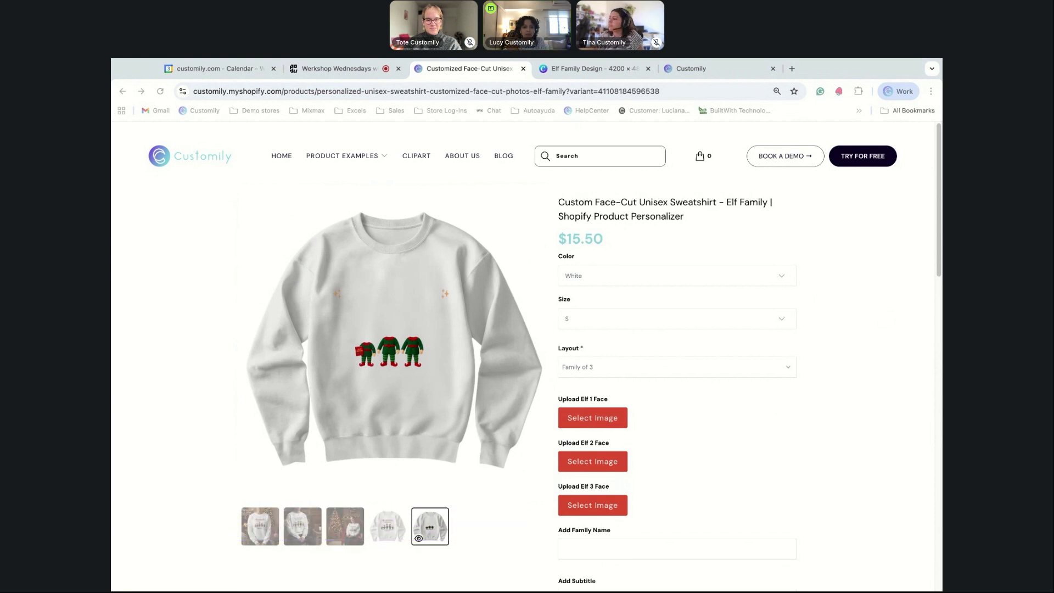
{"action": "double_click", "coordinate": [299, 172]}
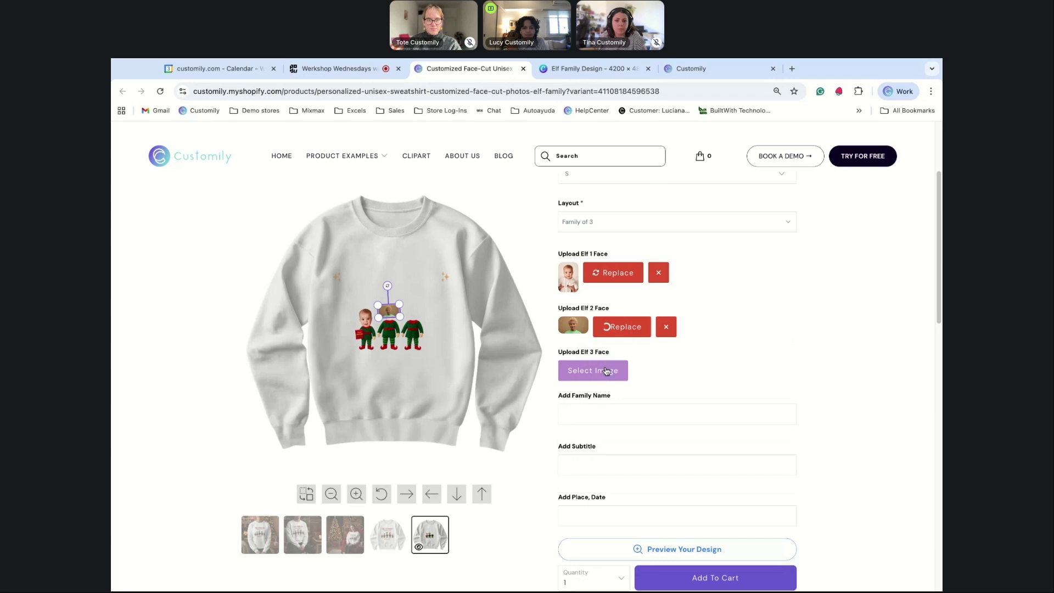
Fill in the family name in capitals, in its plural form without an article or apostrophe.
{"action": "left_click", "coordinate": [608, 411]}
{"action": "type", "text": "T"}
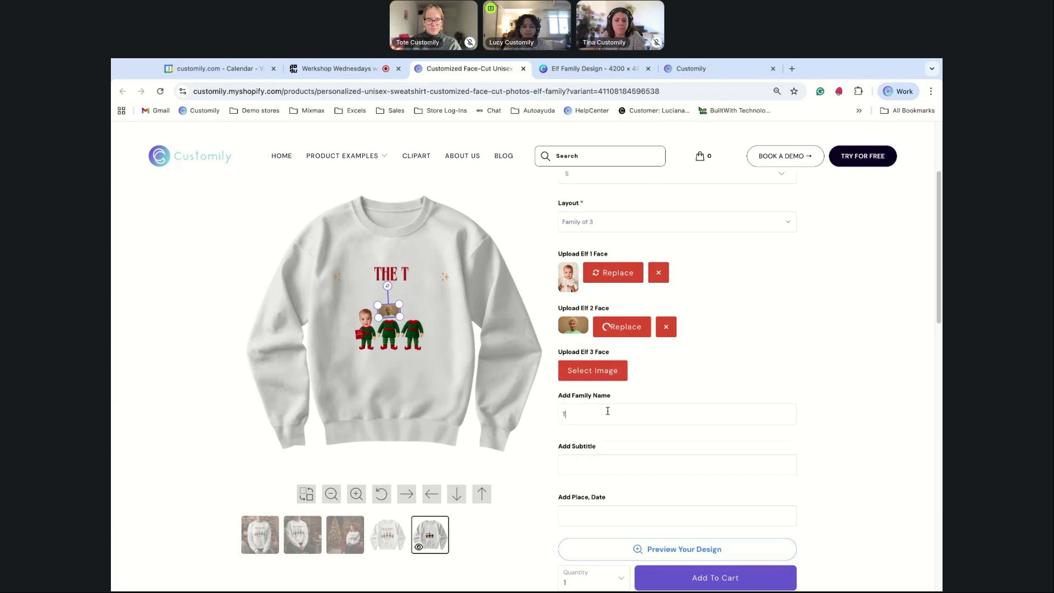
{"action": "type", "text": "HE "}
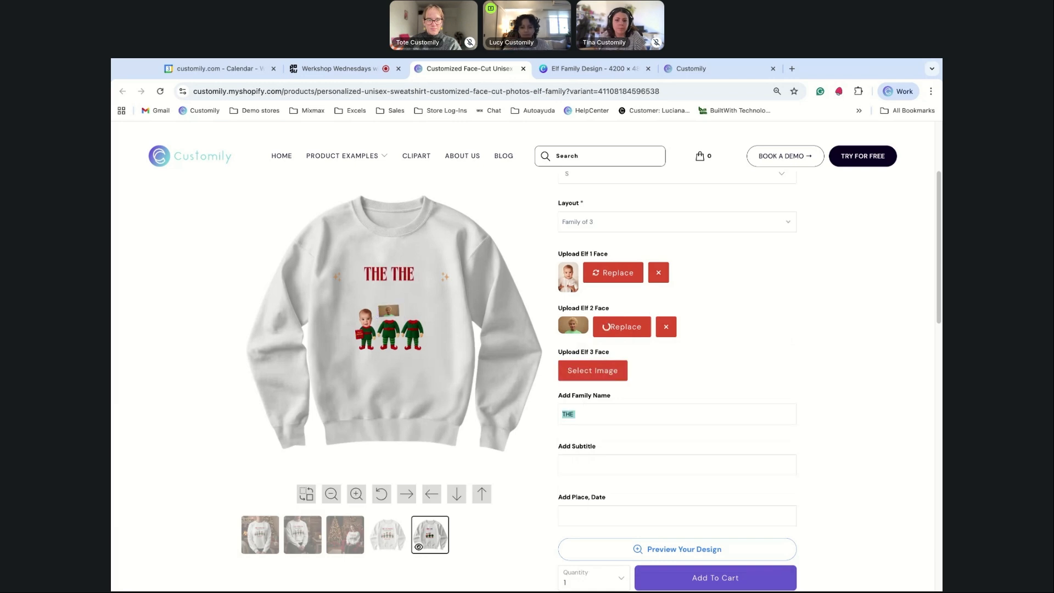
{"action": "type", "text": "JOHNS"}
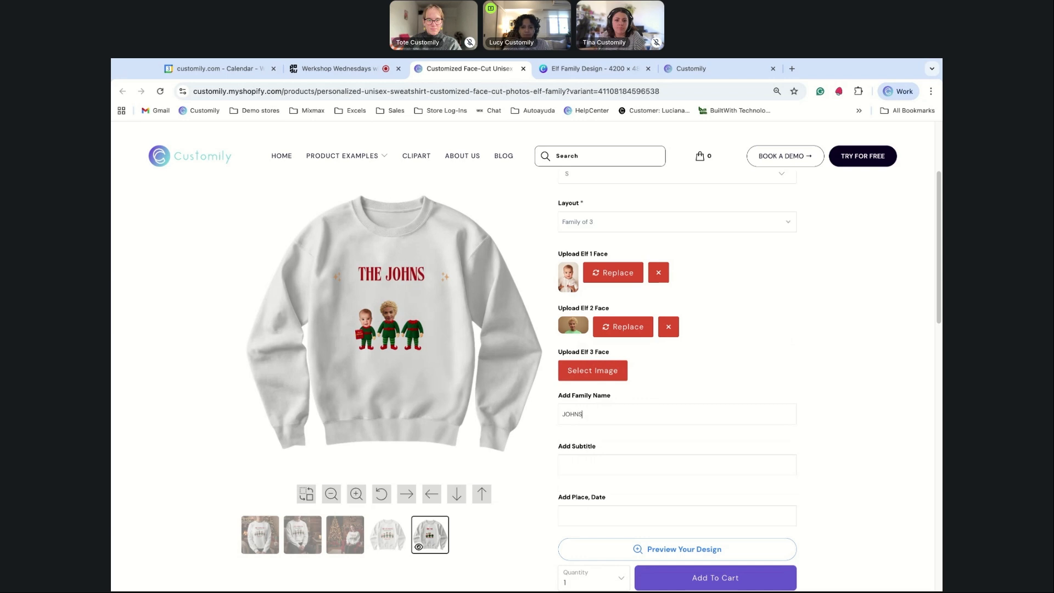
{"action": "type", "text": "ON'S"}
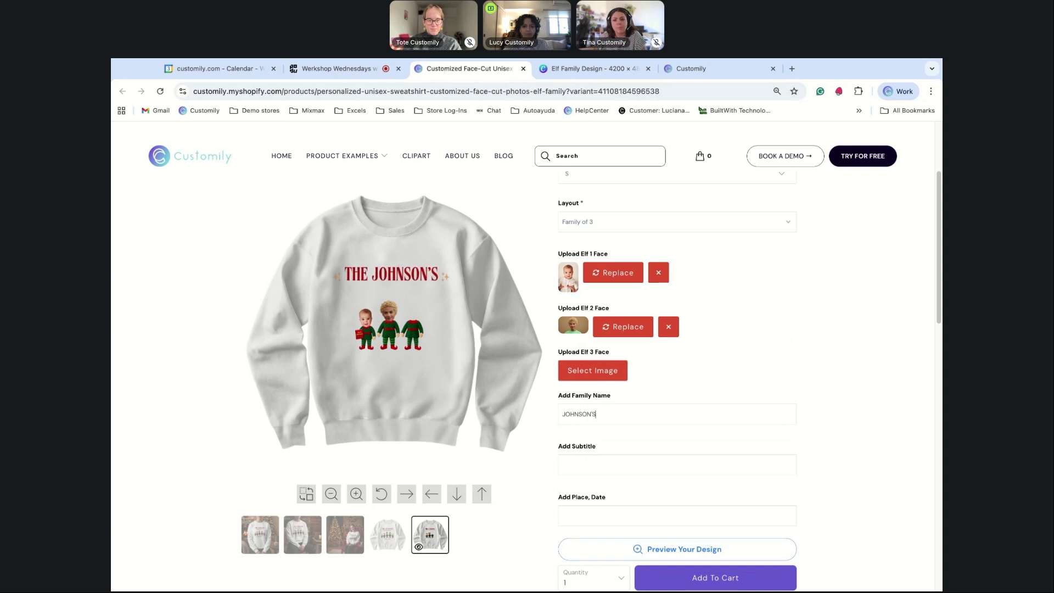
{"action": "key", "text": "BackSpace"}
{"action": "key", "text": "BackSpace"}
{"action": "type", "text": "S"}
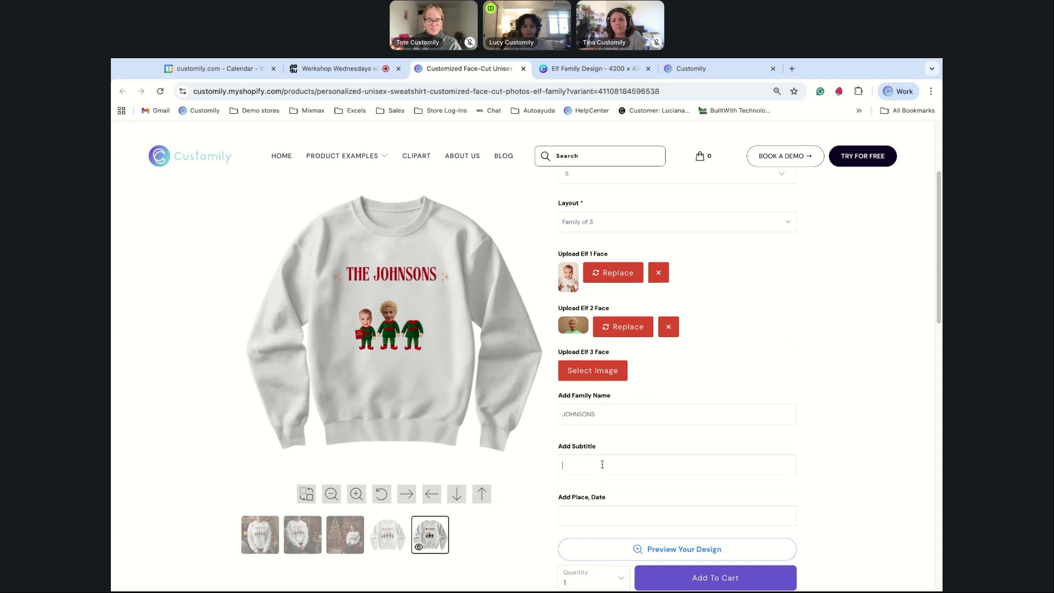
Add the subtitle "Happy Holidays" and the place and date "Michigan, 2025" to the sweatshirt.
{"action": "type", "text": "Happy Holidays"}
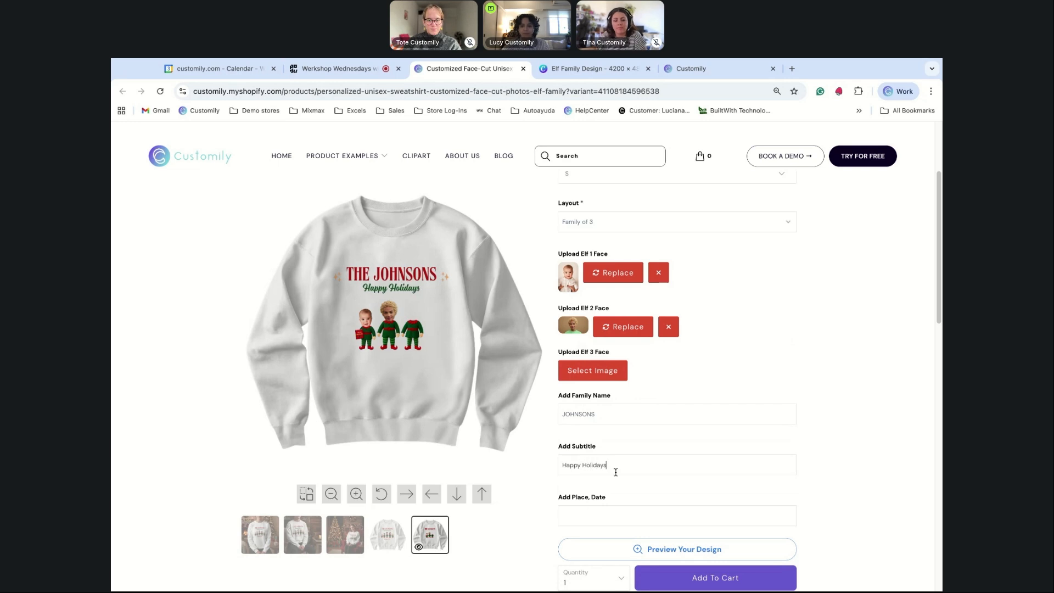
{"action": "left_click", "coordinate": [618, 513]}
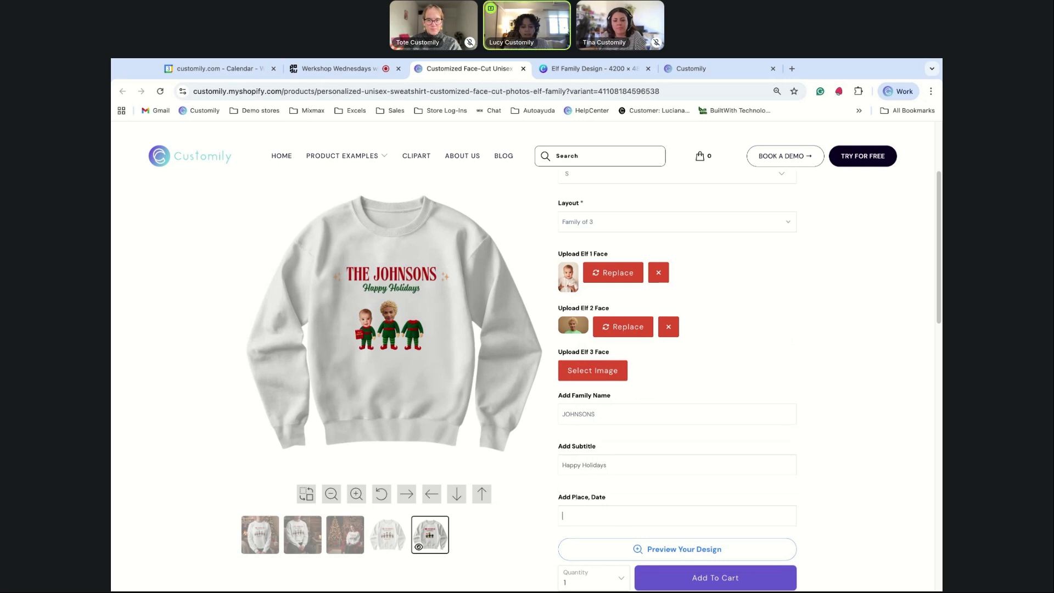
{"action": "type", "text": "Michigan, 2025"}
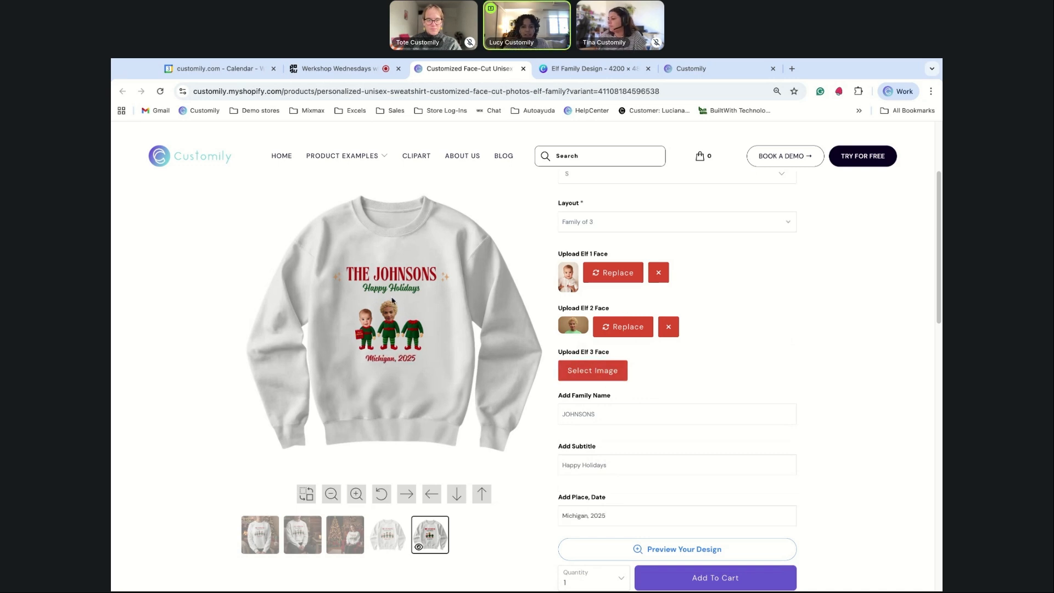
Shrink elf 1's face slightly on the sweatshirt preview and check the design up close.
{"action": "left_click", "coordinate": [393, 308]}
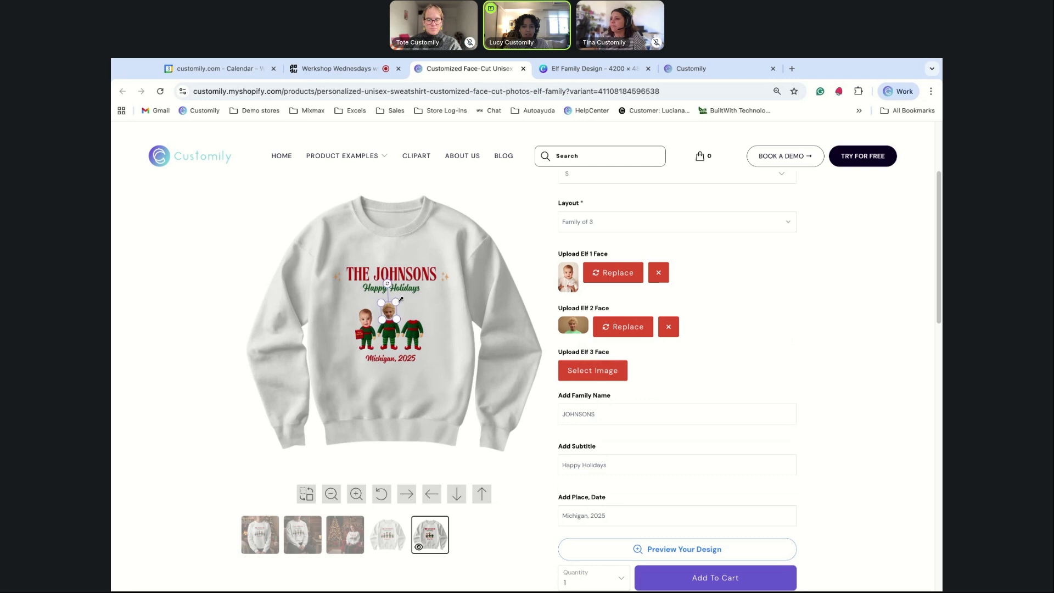
{"action": "left_click", "coordinate": [364, 320]}
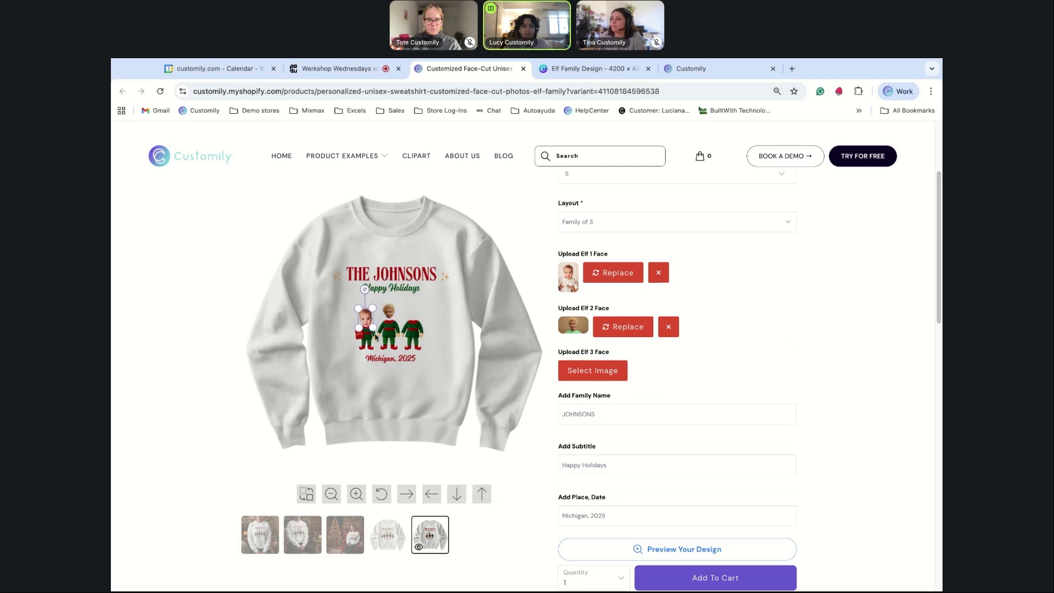
{"action": "left_click_drag", "start_coordinate": [373, 328], "coordinate": [372, 326]}
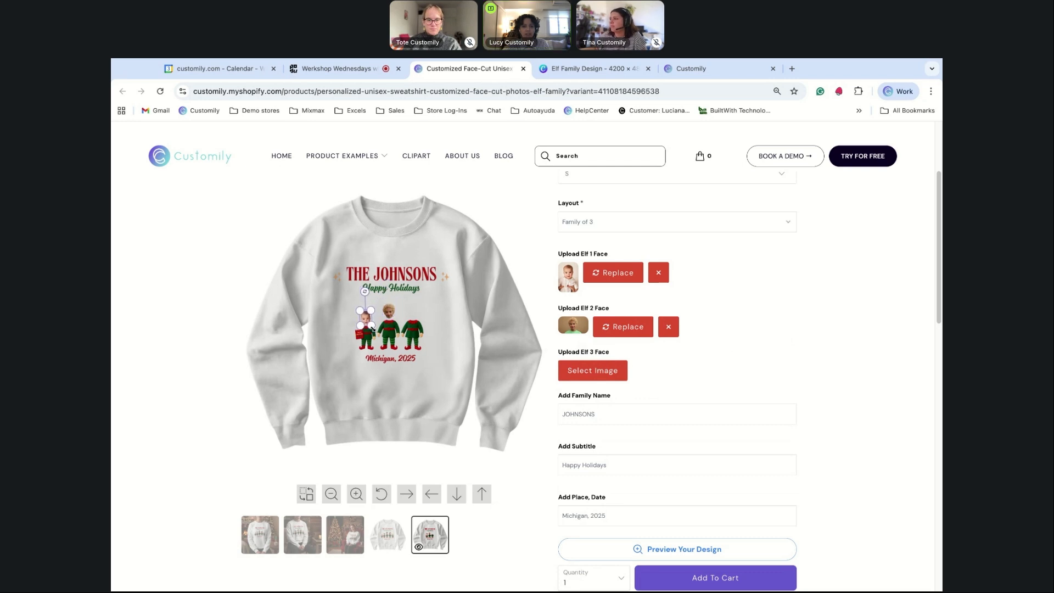
{"action": "left_click", "coordinate": [439, 324]}
{"action": "scroll", "coordinate": [439, 323], "scroll_direction": "up", "scroll_amount": 5}
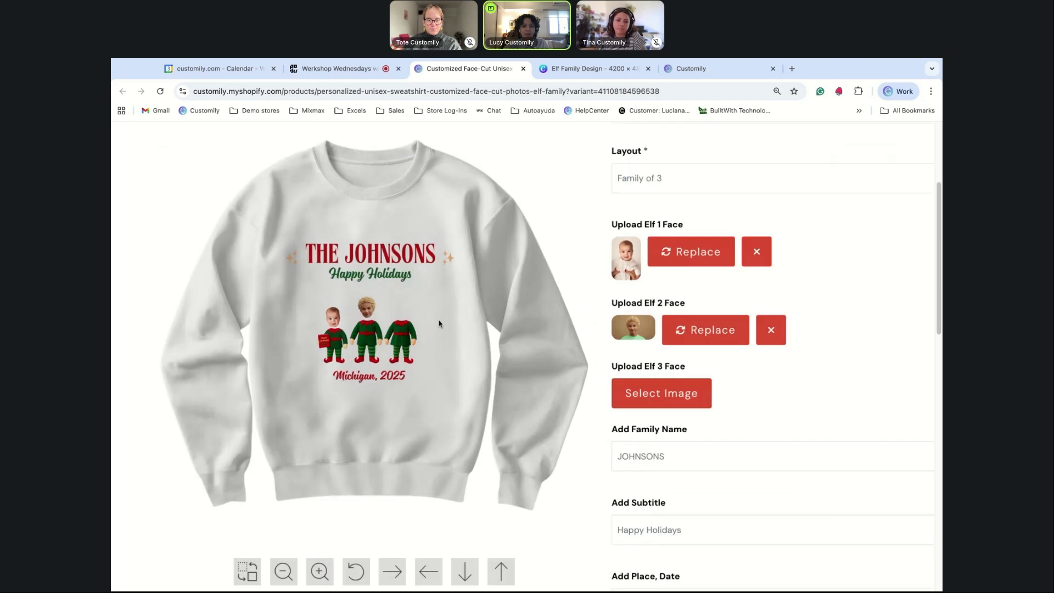
{"action": "scroll", "coordinate": [438, 324], "scroll_direction": "down", "scroll_amount": 5}
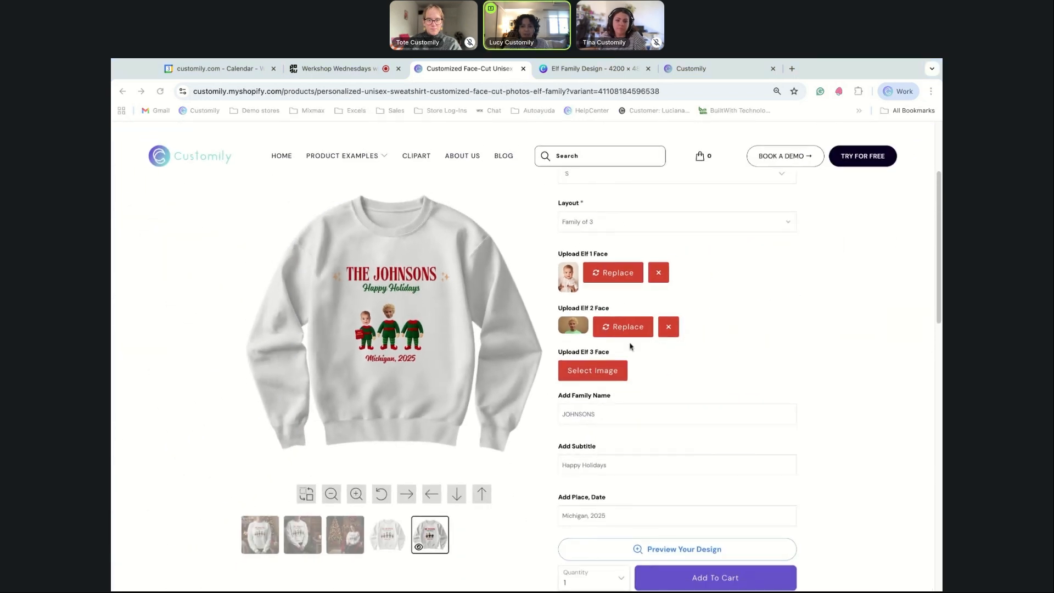
Upload the face photo for elf 3 and check its cutout on the sweatshirt.
{"action": "double_click", "coordinate": [630, 346]}
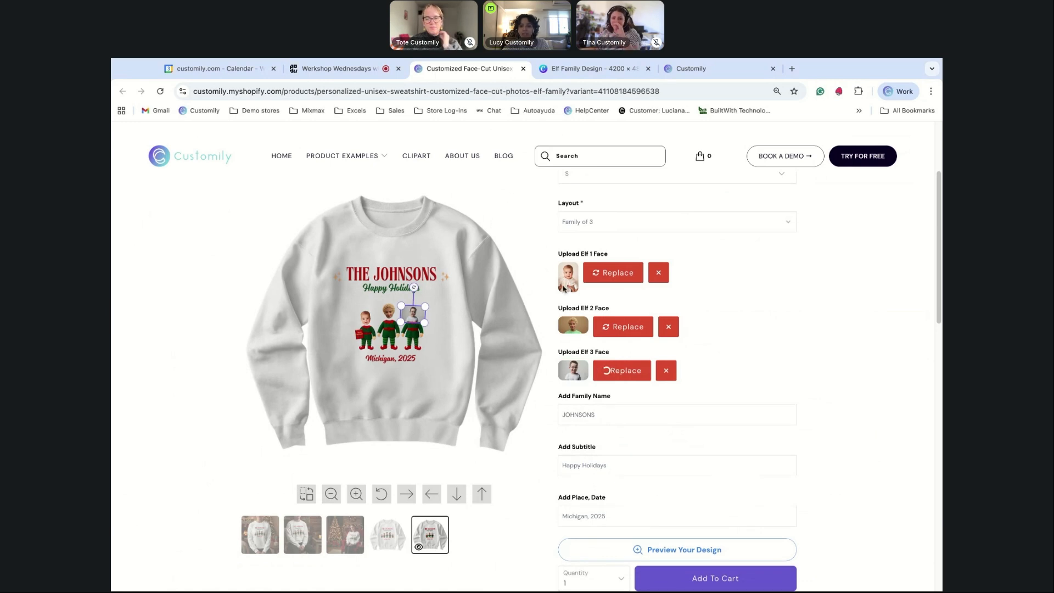
{"action": "left_click", "coordinate": [411, 309]}
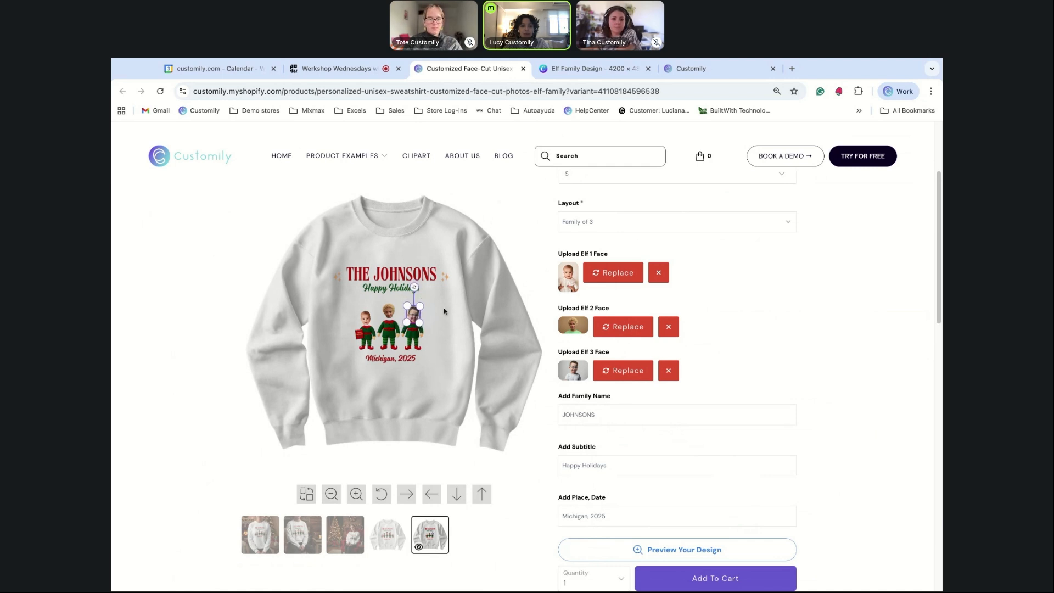
{"action": "left_click", "coordinate": [443, 312]}
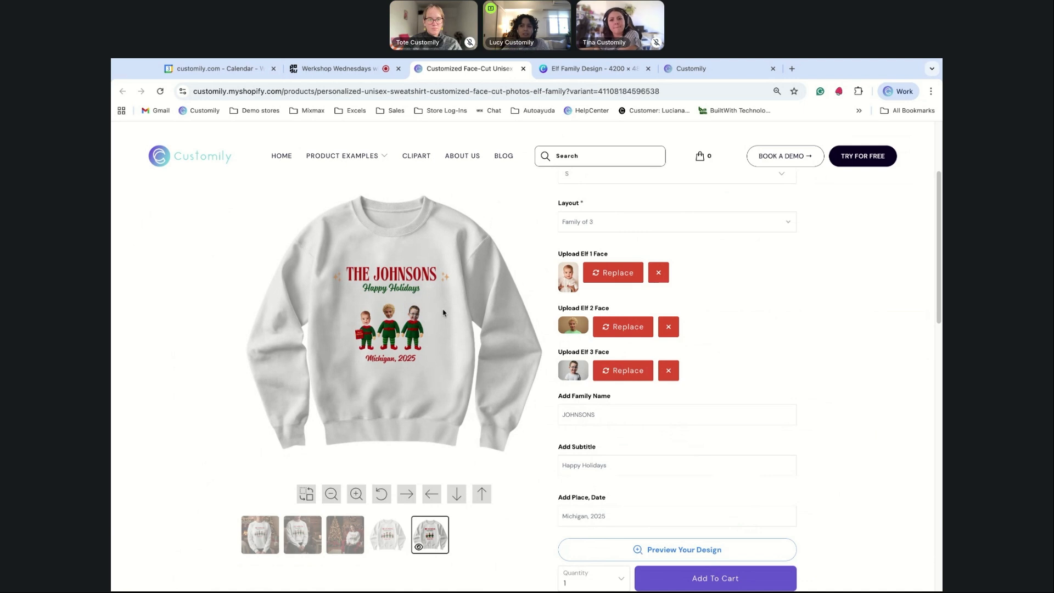
Switch to the Elf Family Design in Canva and examine its separate elf body elements.
{"action": "left_click", "coordinate": [612, 72]}
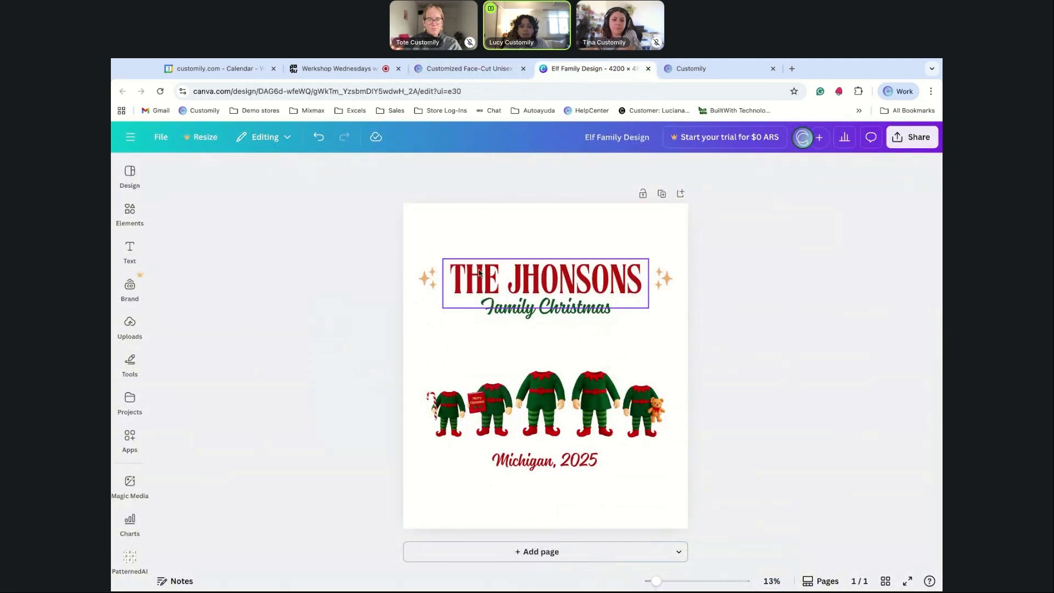
{"action": "left_click", "coordinate": [493, 404]}
{"action": "left_click", "coordinate": [538, 398]}
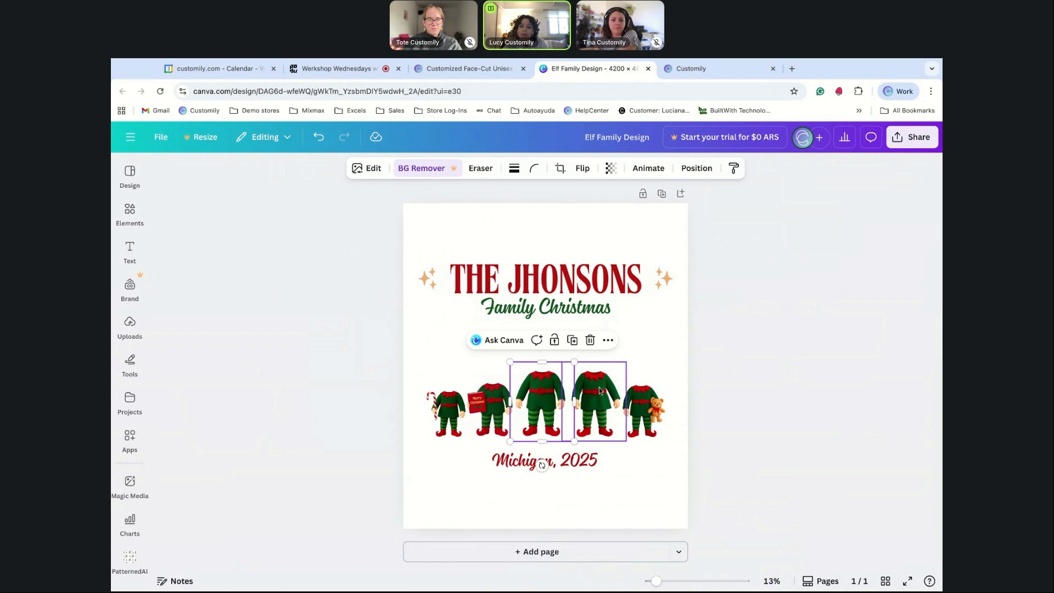
{"action": "left_click", "coordinate": [621, 393]}
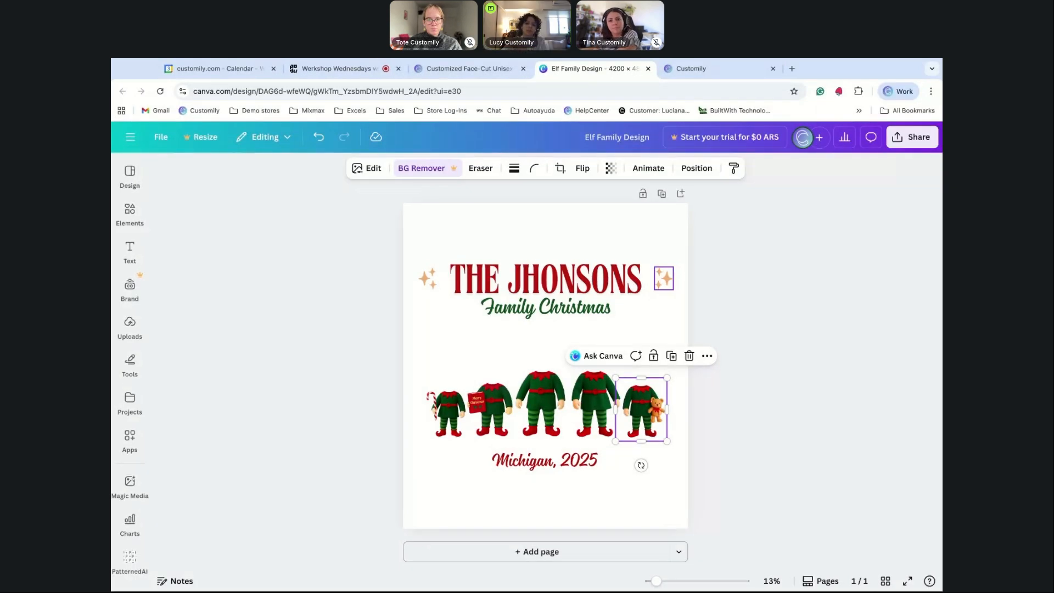
Switch to the Customily app and create a new design named "Elf Design".
{"action": "left_click", "coordinate": [733, 72]}
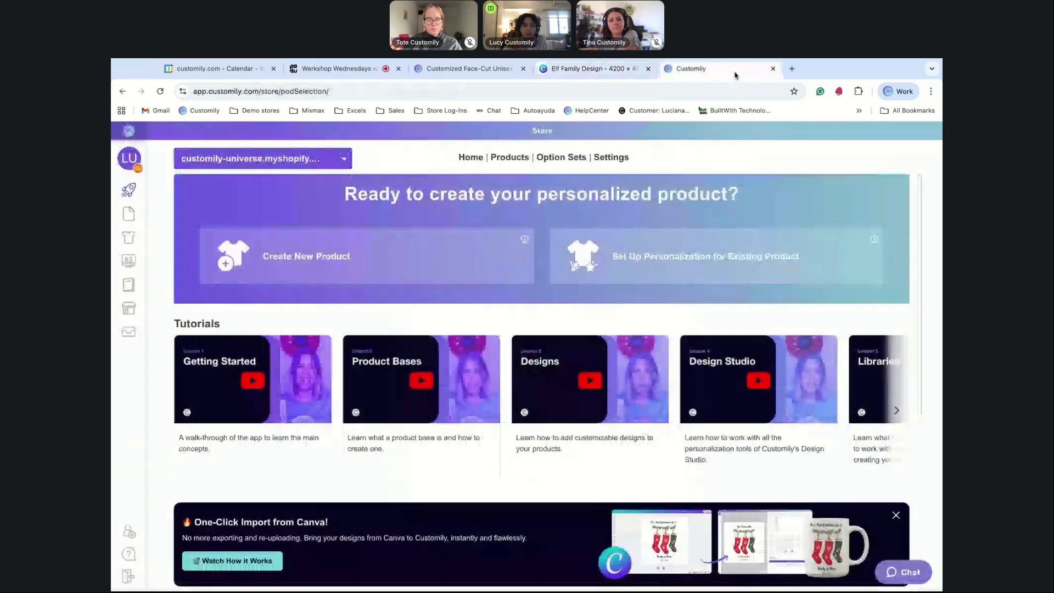
{"action": "mouse_move", "coordinate": [141, 216]}
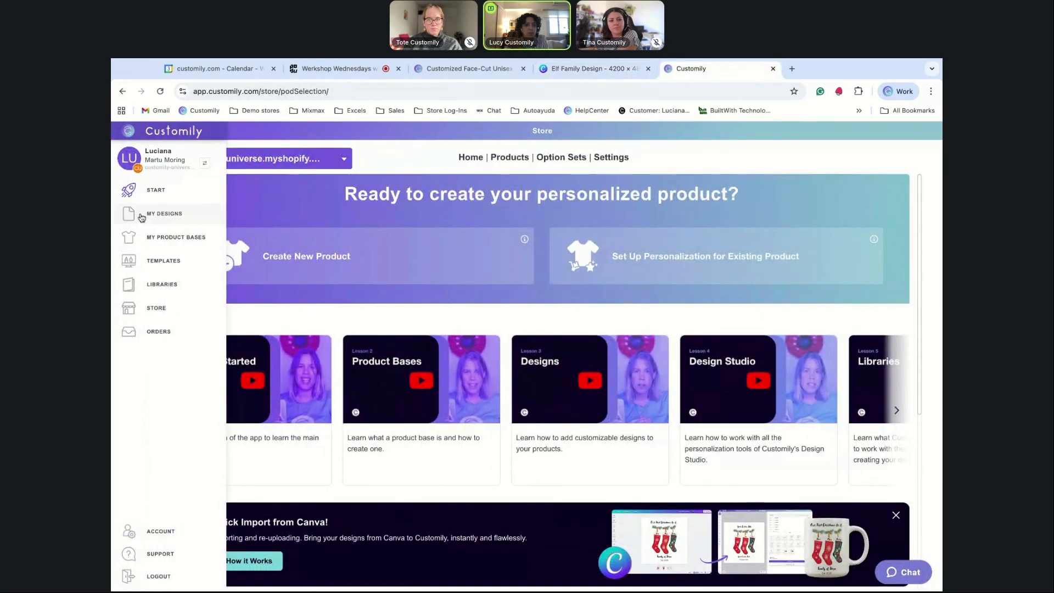
{"action": "scroll", "coordinate": [460, 275], "scroll_direction": "down", "scroll_amount": 5}
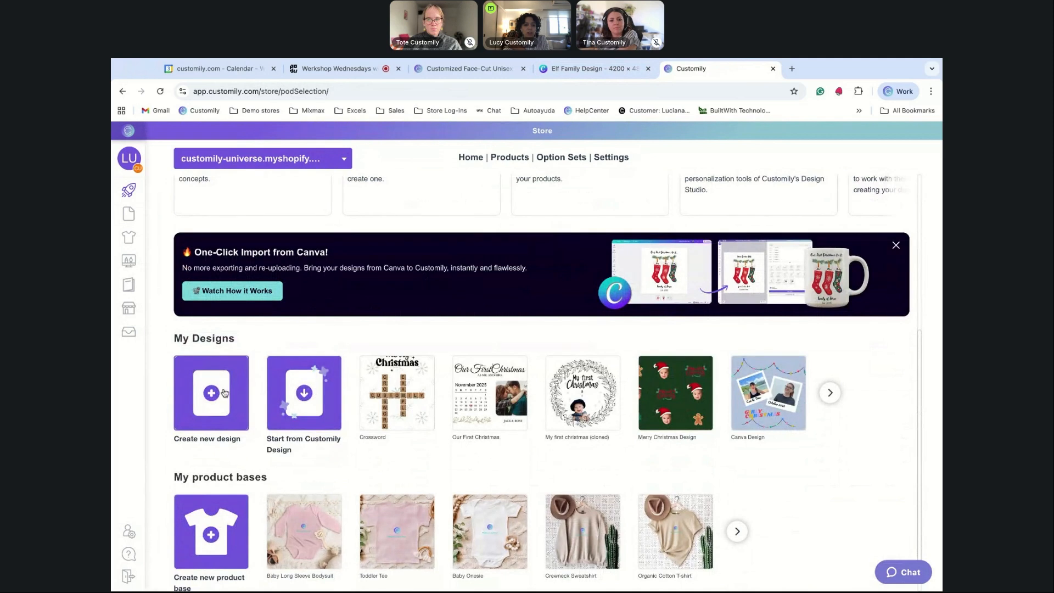
{"action": "left_click", "coordinate": [222, 395]}
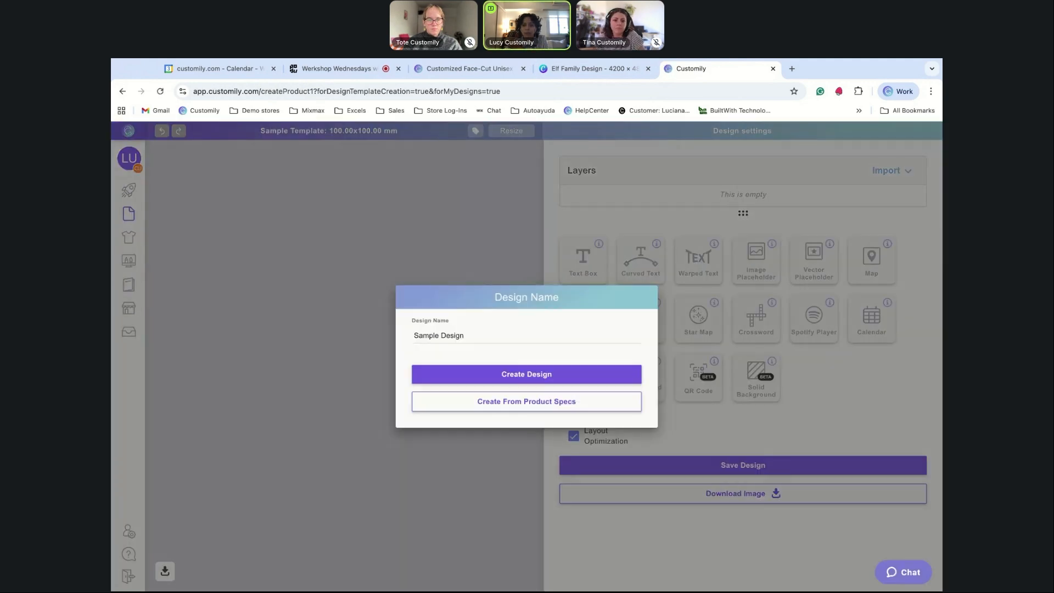
{"action": "left_click", "coordinate": [470, 335]}
{"action": "key", "text": "super+a"}
{"action": "type", "text": "Elf De"}
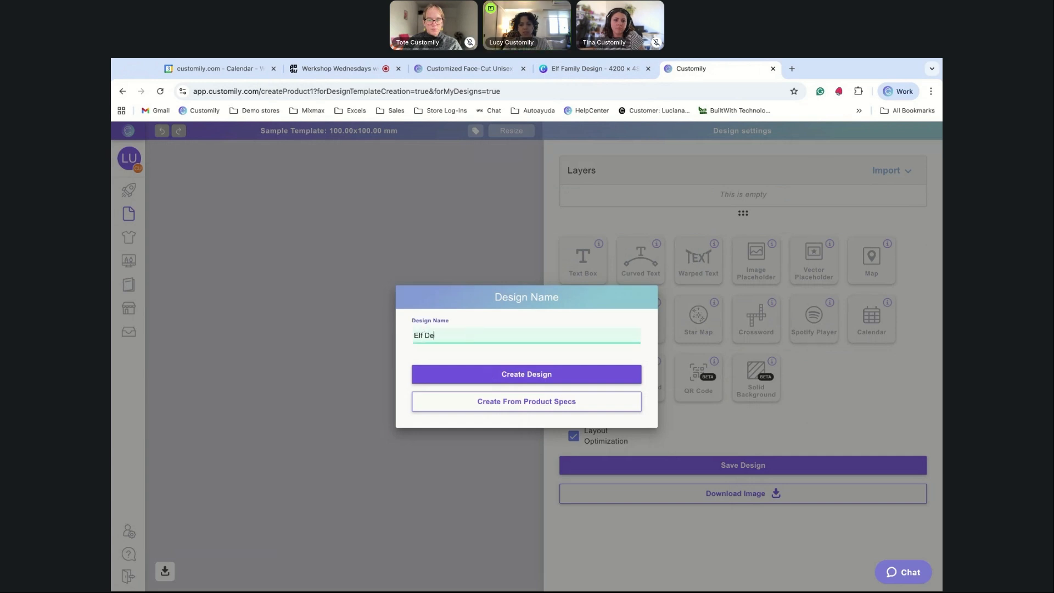
{"action": "left_click", "coordinate": [508, 375]}
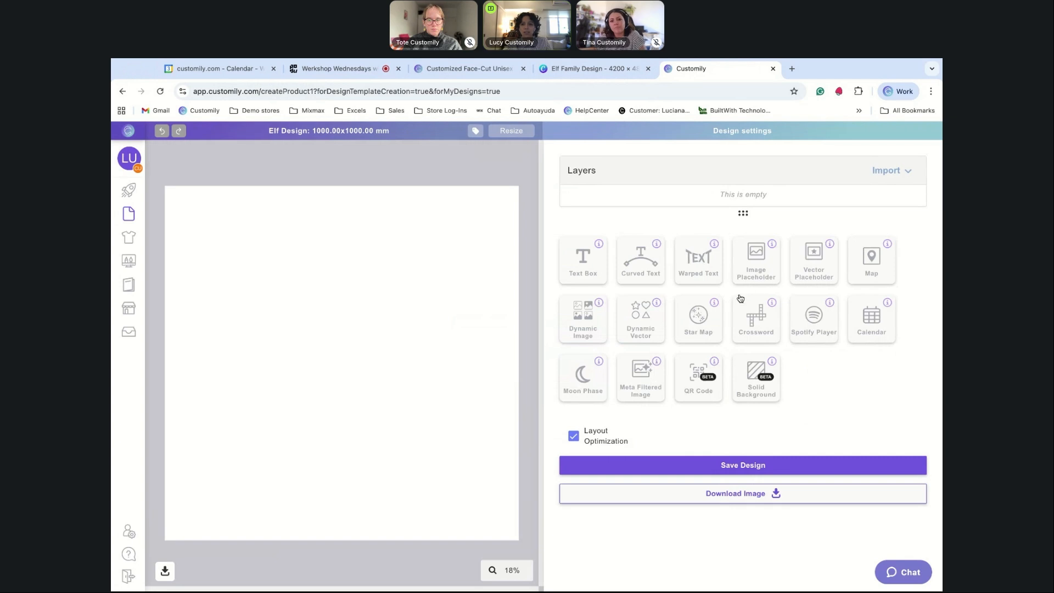
Import all layers from page 1 of the Canva design "Elf Family Design" with its design dimensions.
{"action": "left_click", "coordinate": [901, 172]}
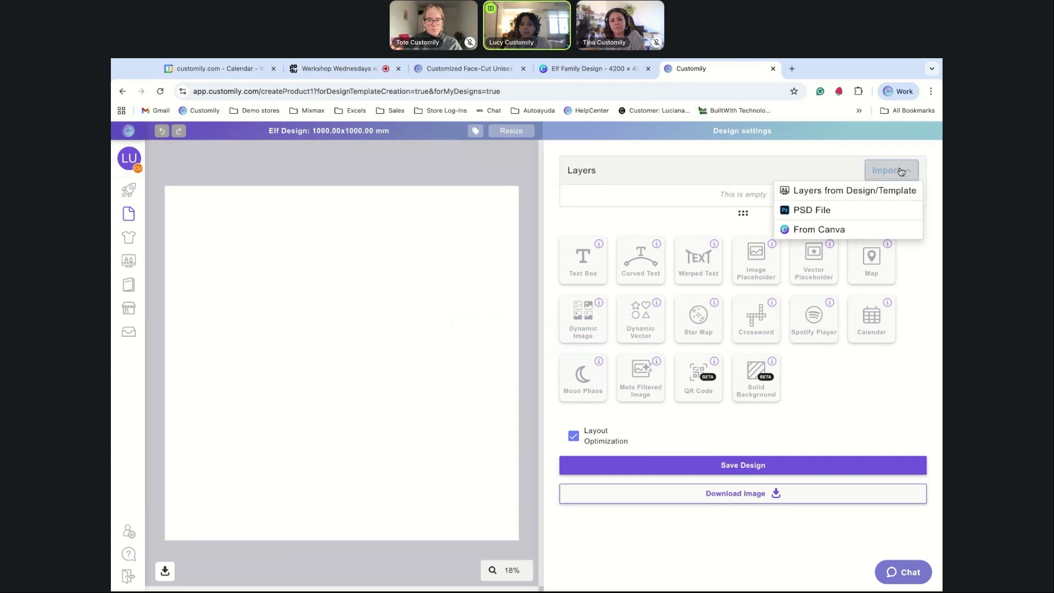
{"action": "left_click", "coordinate": [857, 227]}
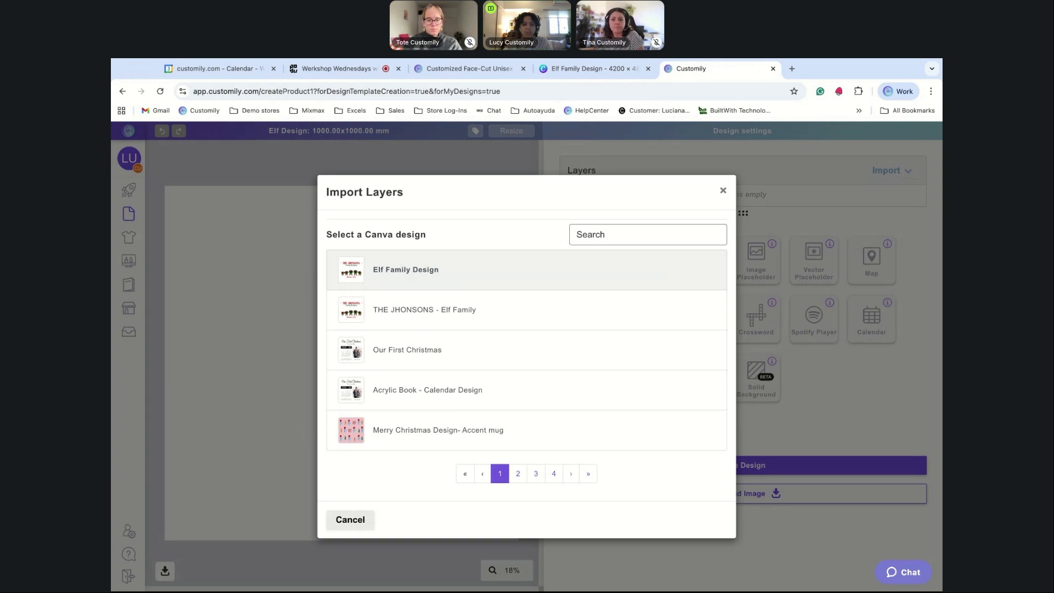
{"action": "left_click", "coordinate": [433, 275]}
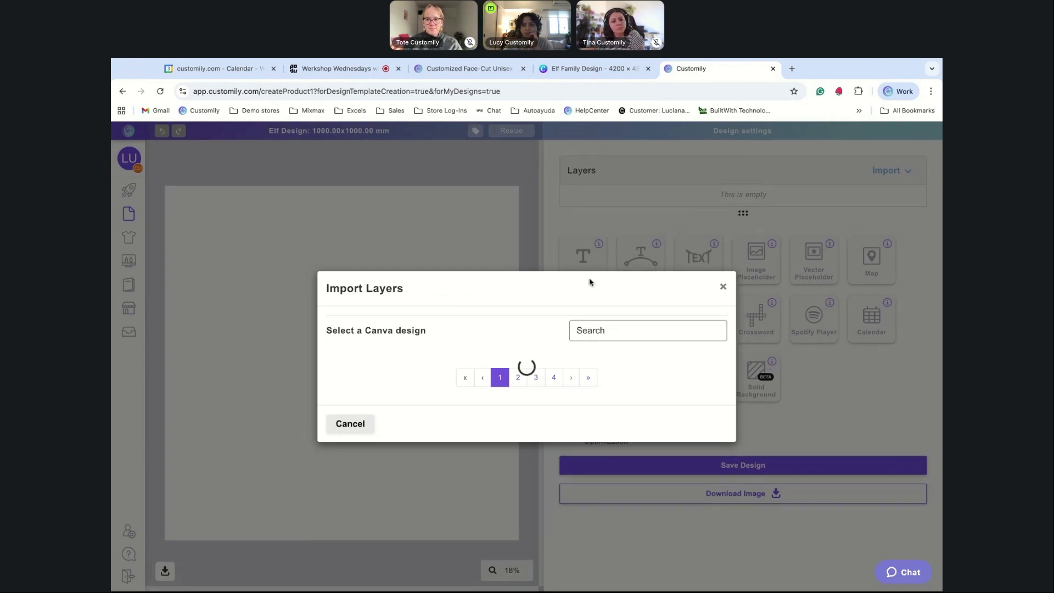
{"action": "scroll", "coordinate": [449, 386], "scroll_direction": "down", "scroll_amount": 3}
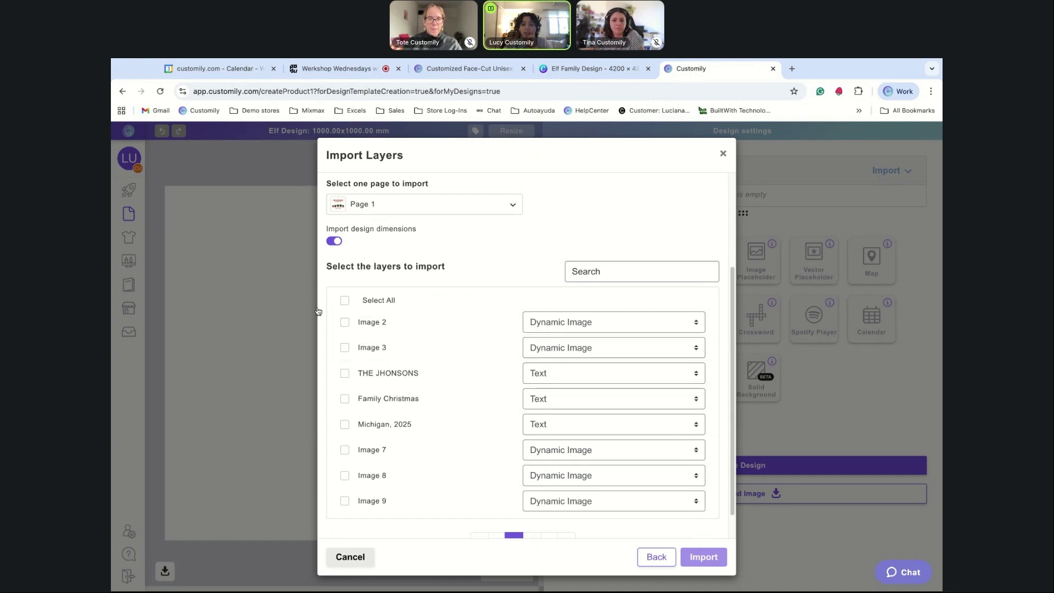
{"action": "left_click", "coordinate": [344, 301]}
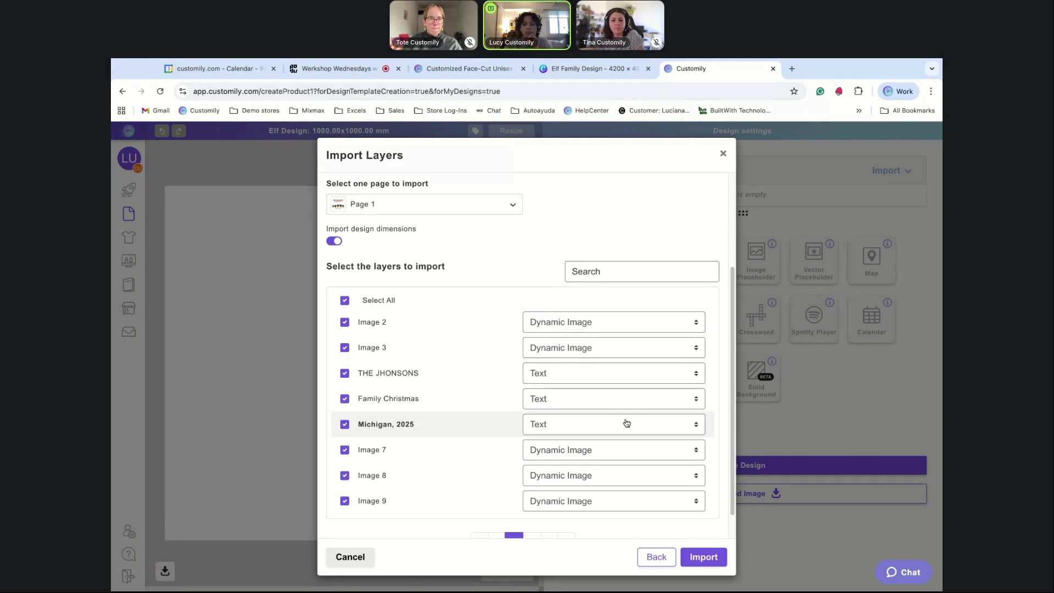
{"action": "left_click", "coordinate": [707, 557]}
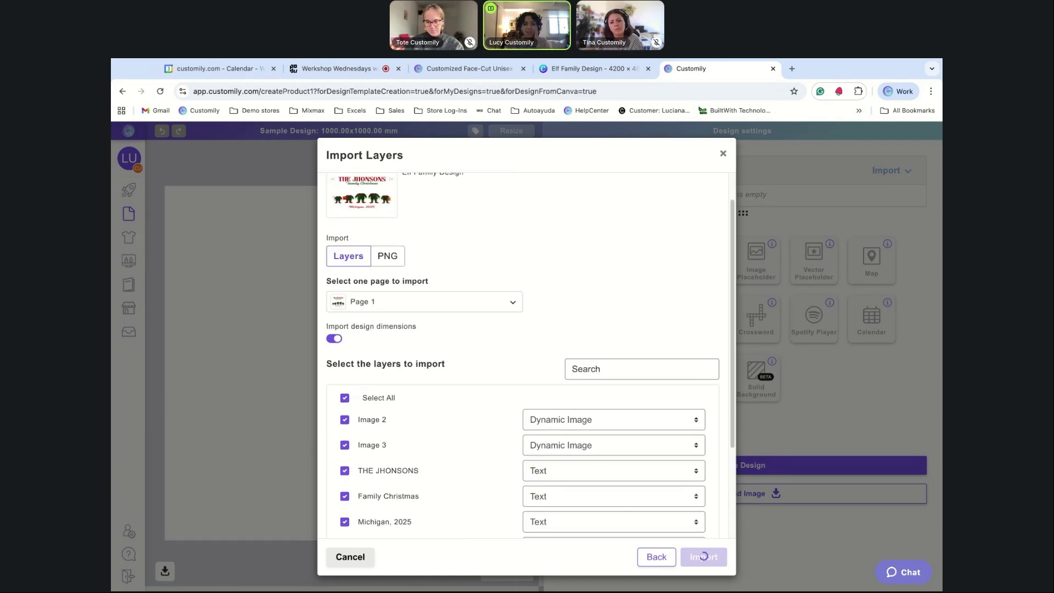
Replace missing fonts TAN Harmoni with Tan-Harmoni (Regular) and Magneton with Magneton (Bold), and import the design.
{"action": "left_click", "coordinate": [652, 383]}
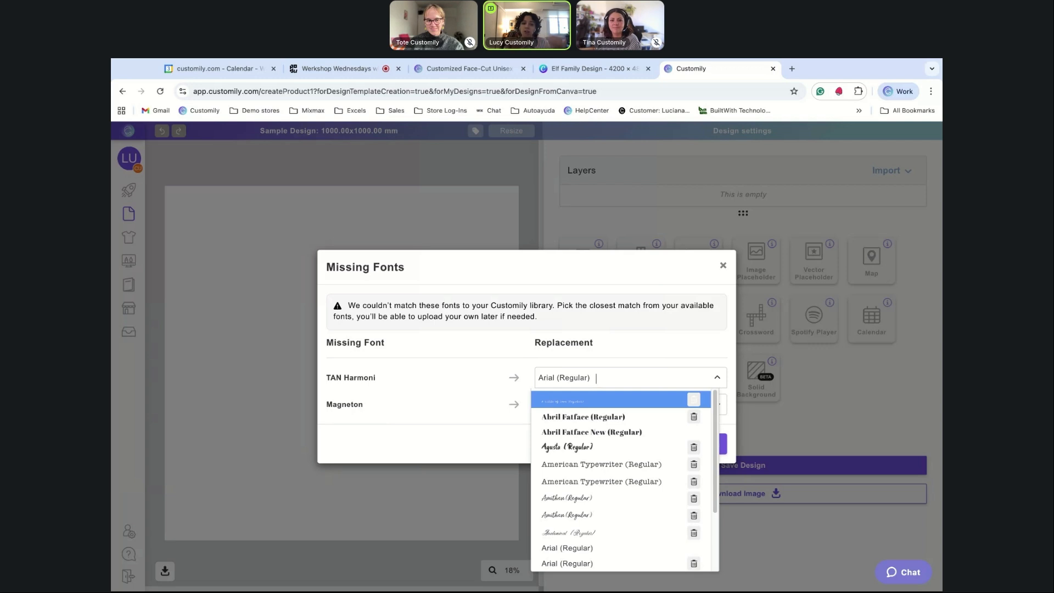
{"action": "type", "text": "har"}
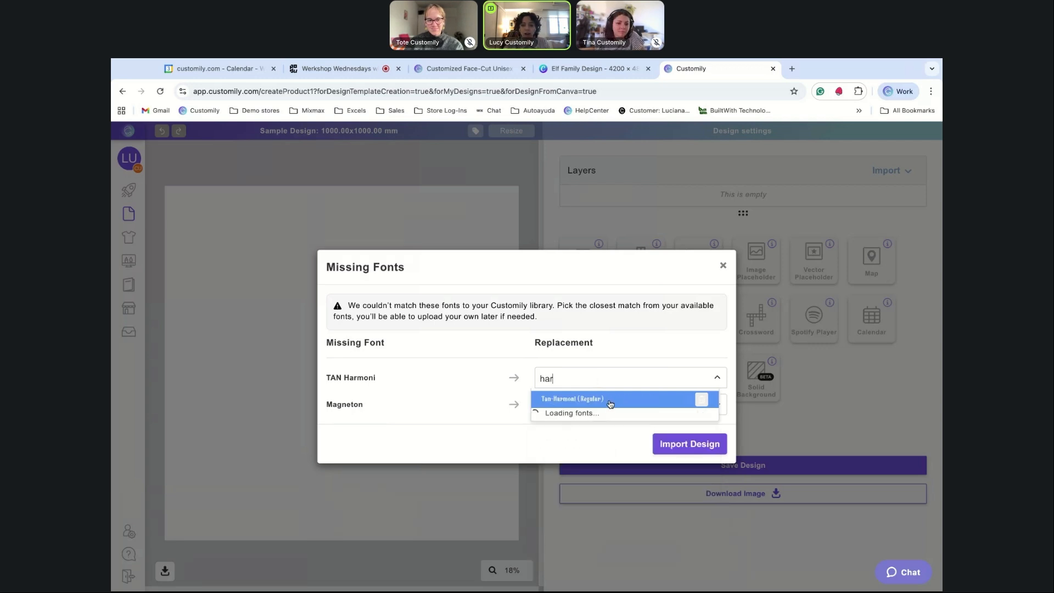
{"action": "left_click", "coordinate": [610, 404]}
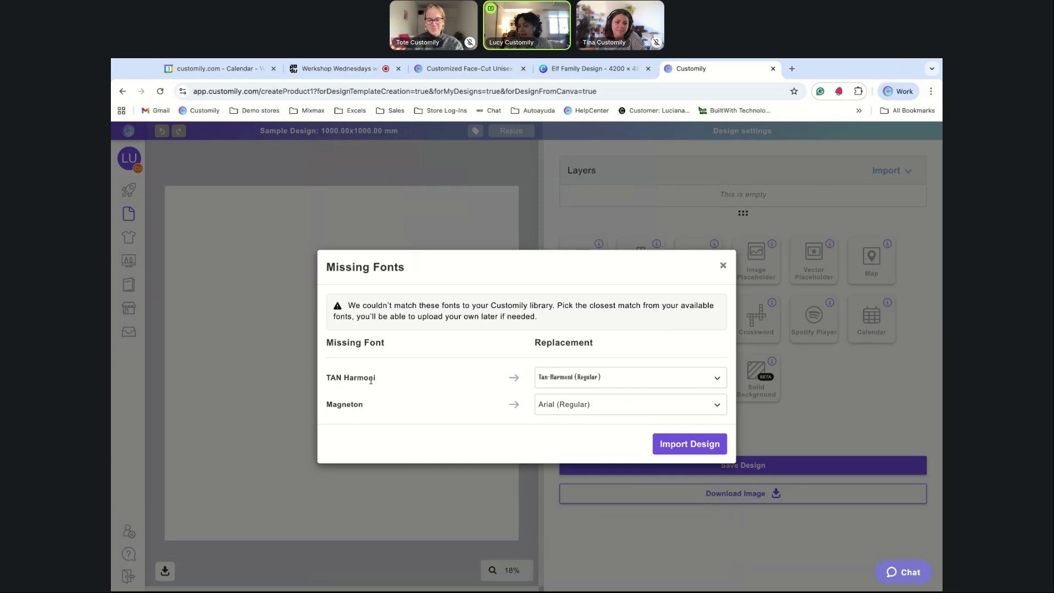
{"action": "left_click", "coordinate": [611, 404]}
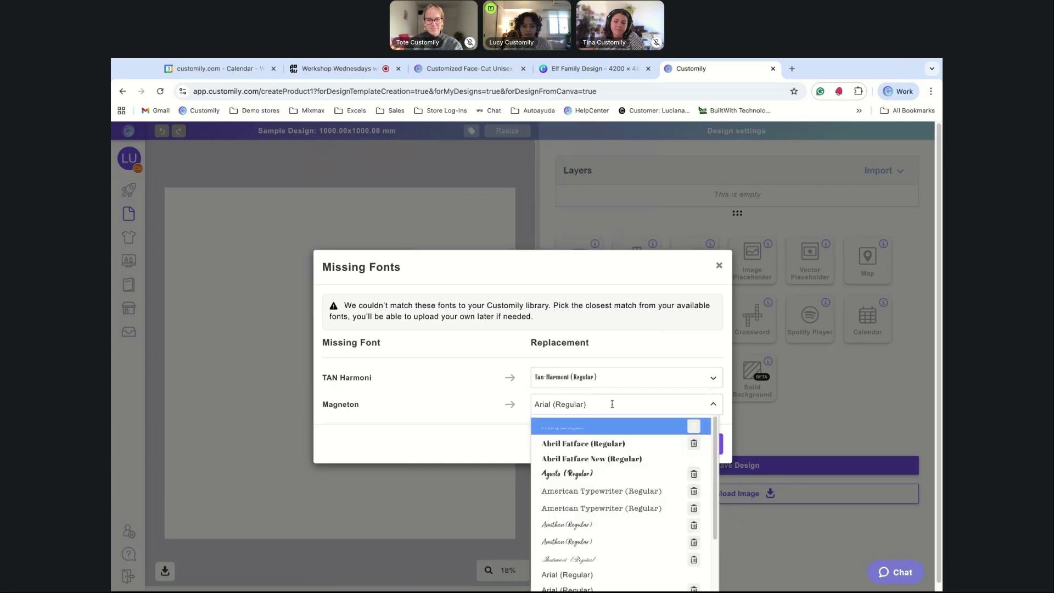
{"action": "type", "text": "magn"}
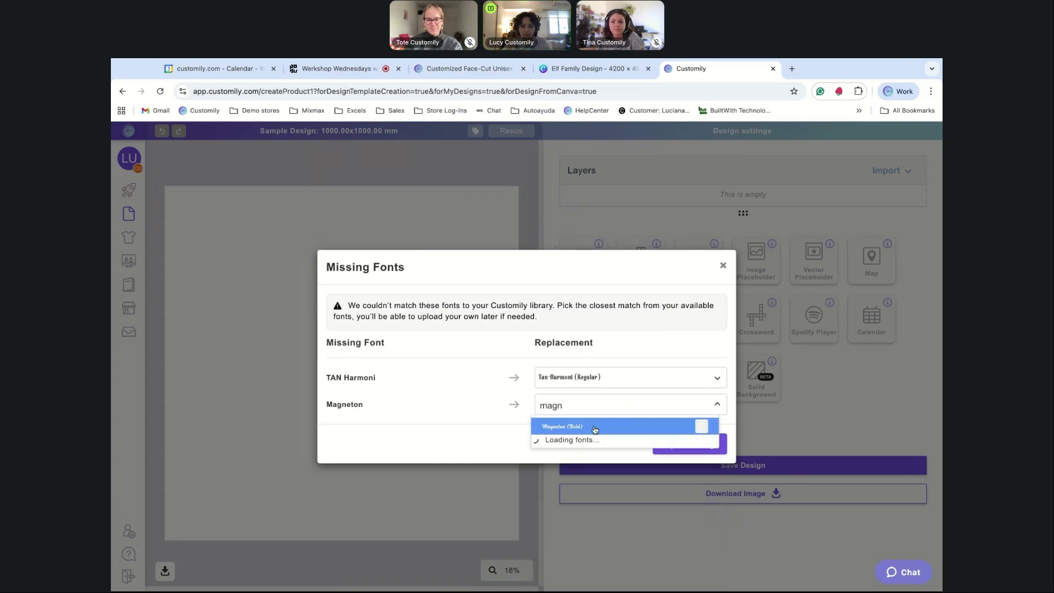
{"action": "left_click", "coordinate": [594, 428]}
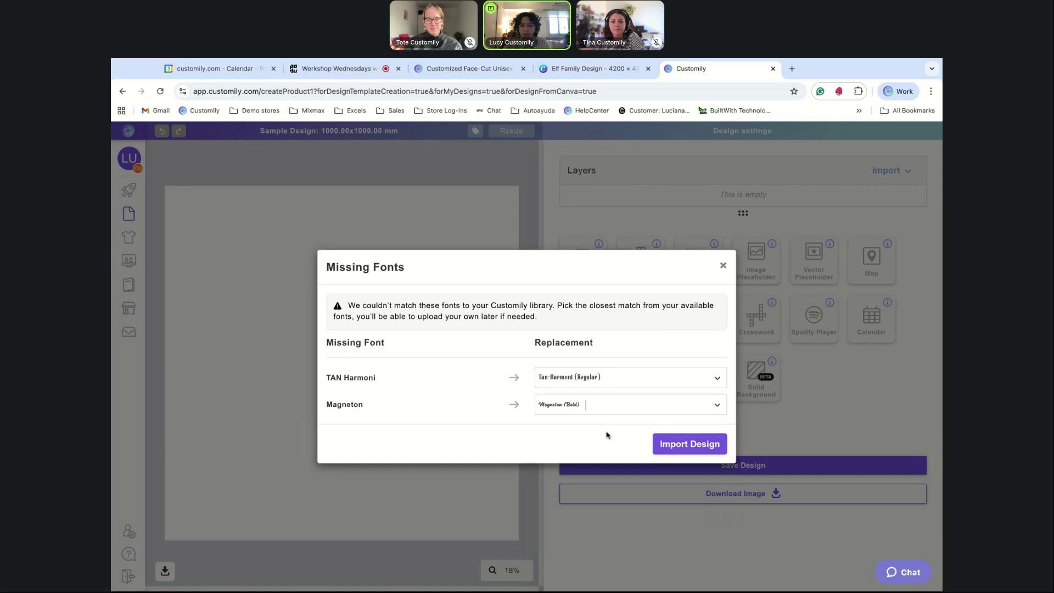
{"action": "left_click", "coordinate": [715, 451]}
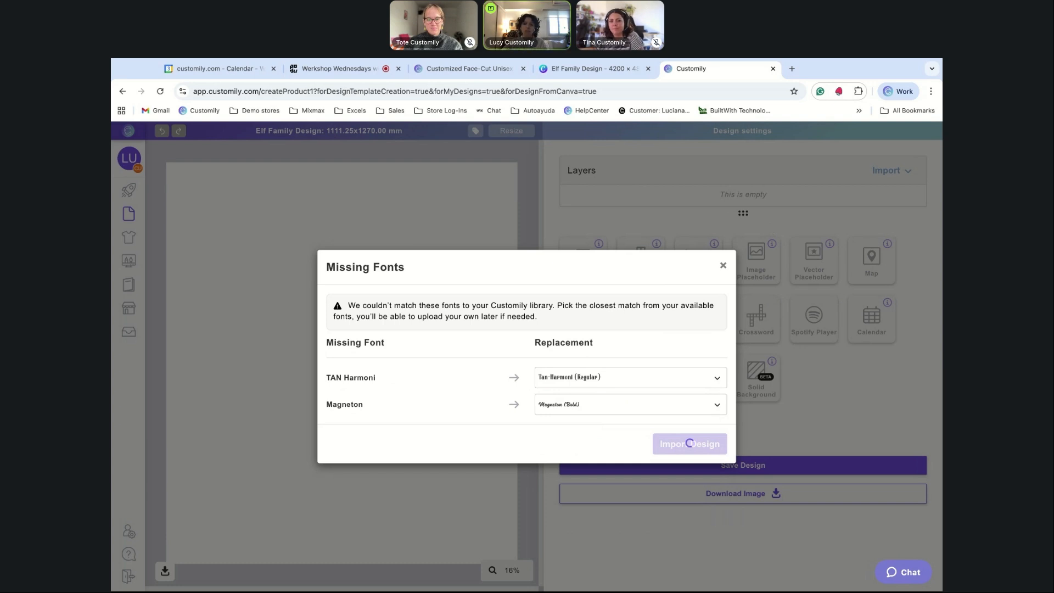
Compare the imported artwork with the Canva original and inspect its title, subtitle and place-date text layers.
{"action": "left_click", "coordinate": [593, 69]}
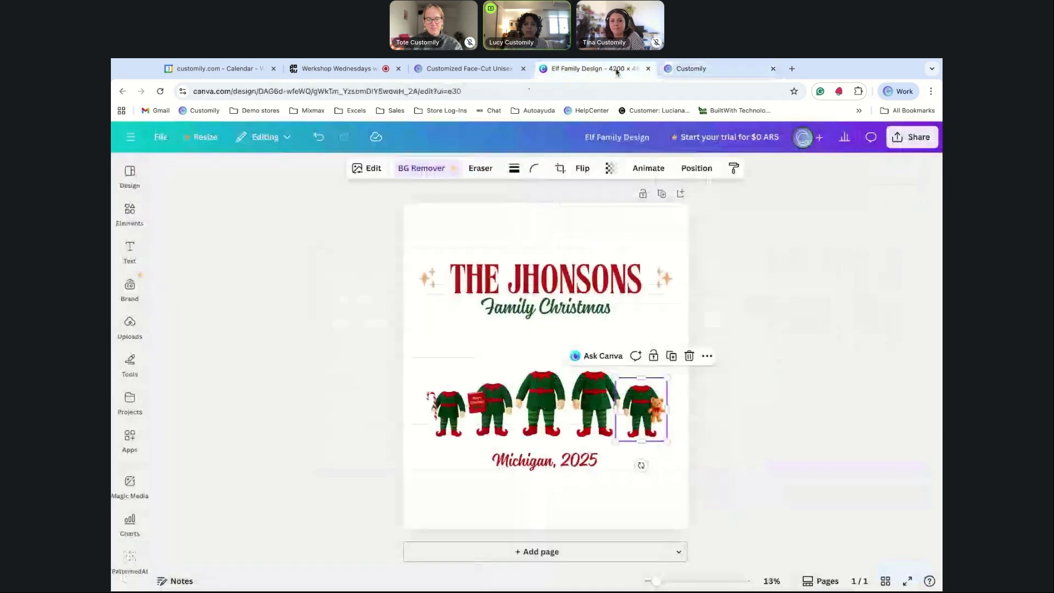
{"action": "left_click", "coordinate": [693, 70]}
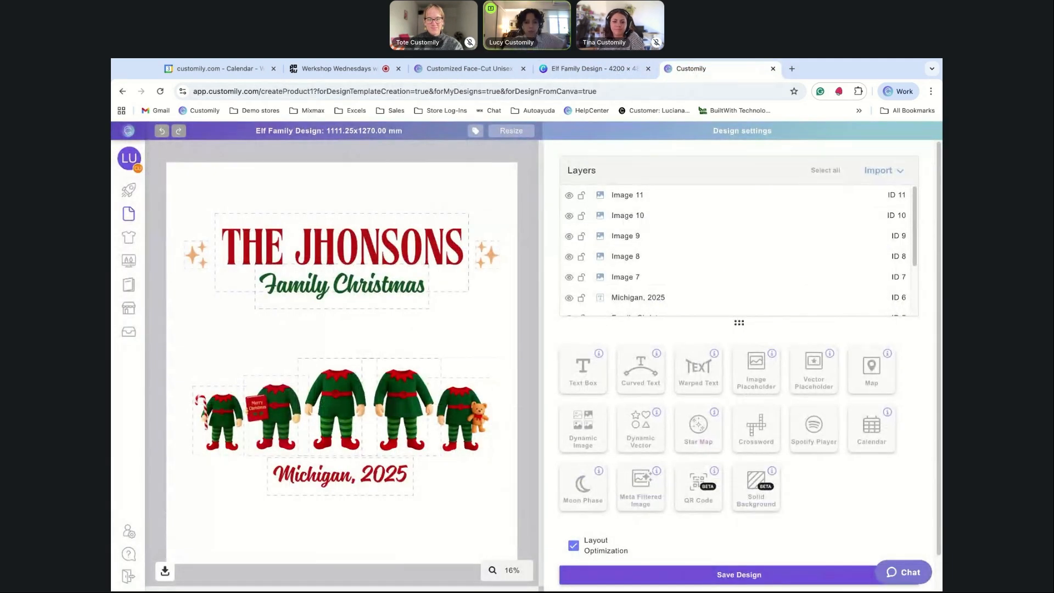
{"action": "left_click", "coordinate": [403, 235]}
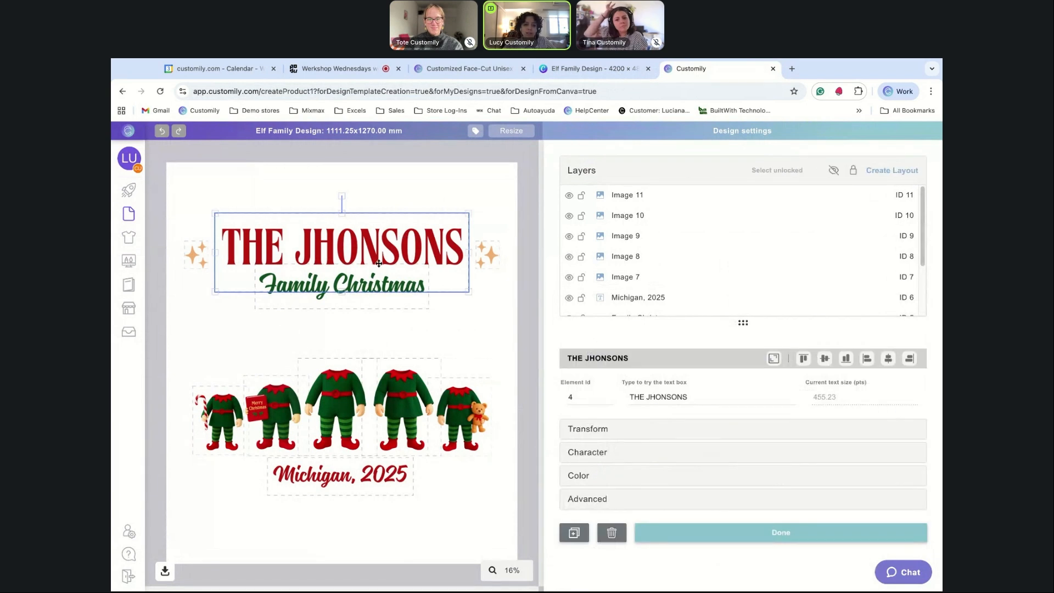
{"action": "left_click", "coordinate": [326, 297]}
{"action": "left_click", "coordinate": [324, 475]}
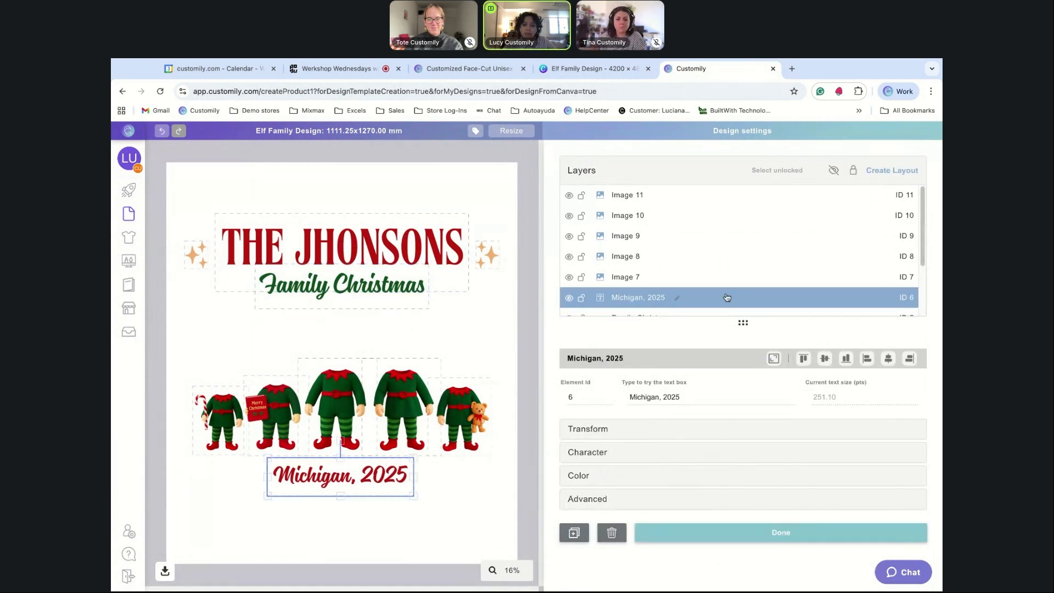
Switch to the storefront product page to check its text field labels, and return to the Customily design.
{"action": "left_click", "coordinate": [677, 299]}
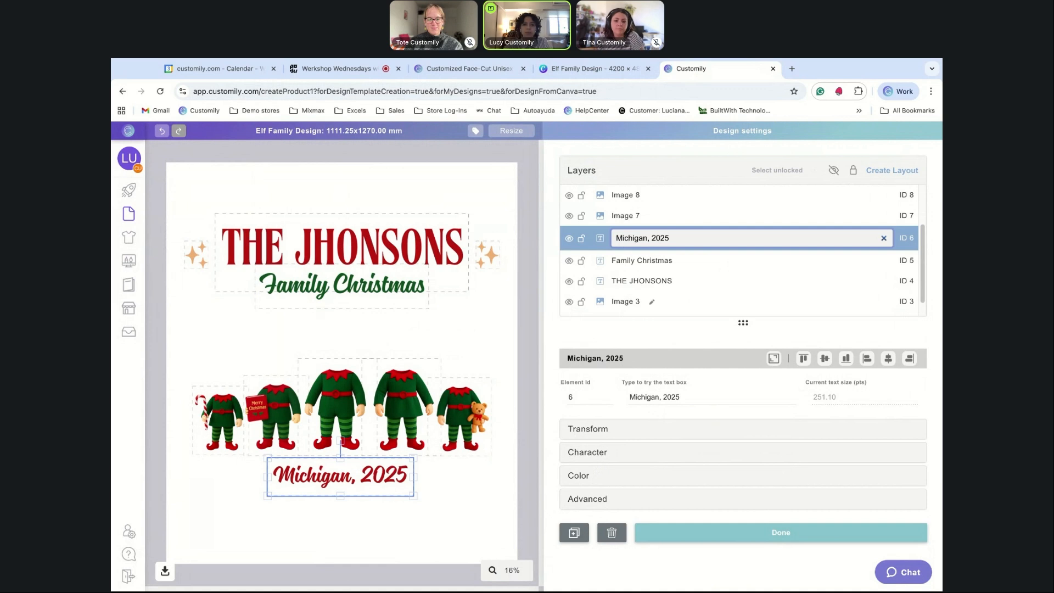
{"action": "left_click", "coordinate": [464, 68]}
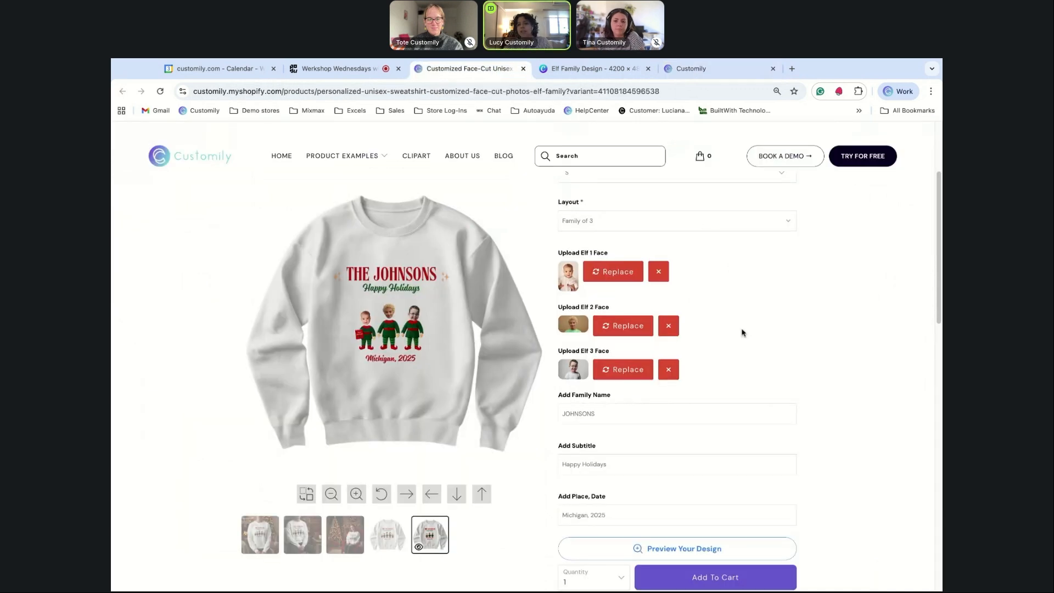
{"action": "scroll", "coordinate": [686, 345], "scroll_direction": "down", "scroll_amount": 1}
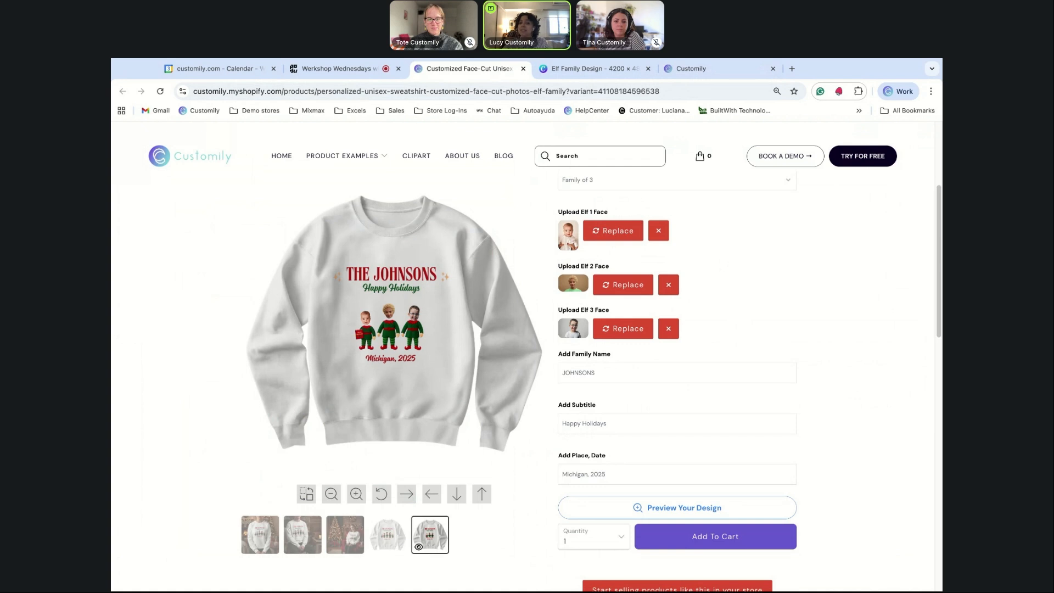
{"action": "left_click", "coordinate": [727, 73]}
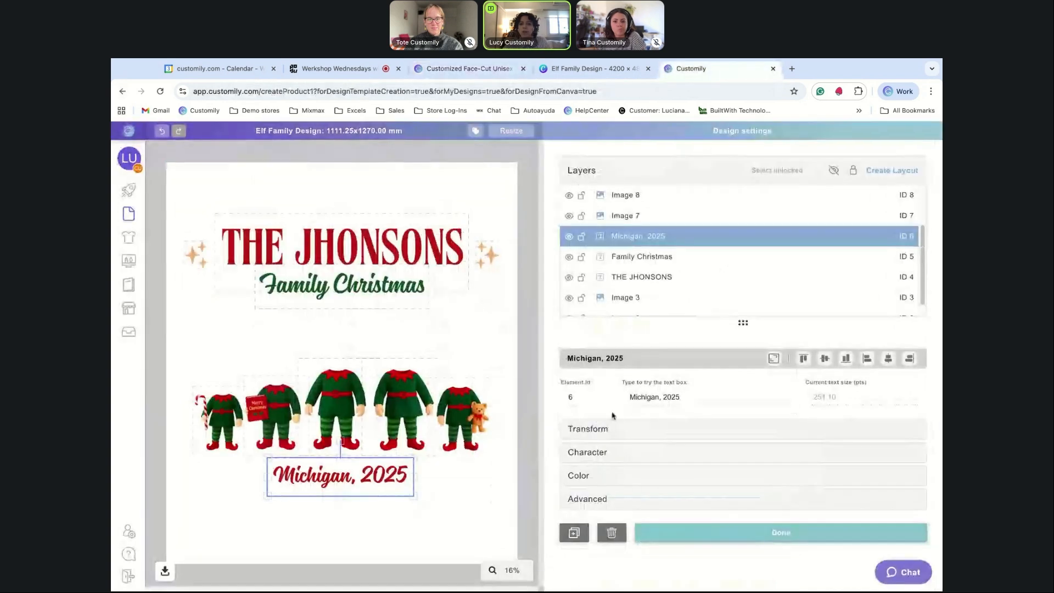
Rename the "Michigan, 2025" text layer to "Add date and place".
{"action": "left_click", "coordinate": [679, 238]}
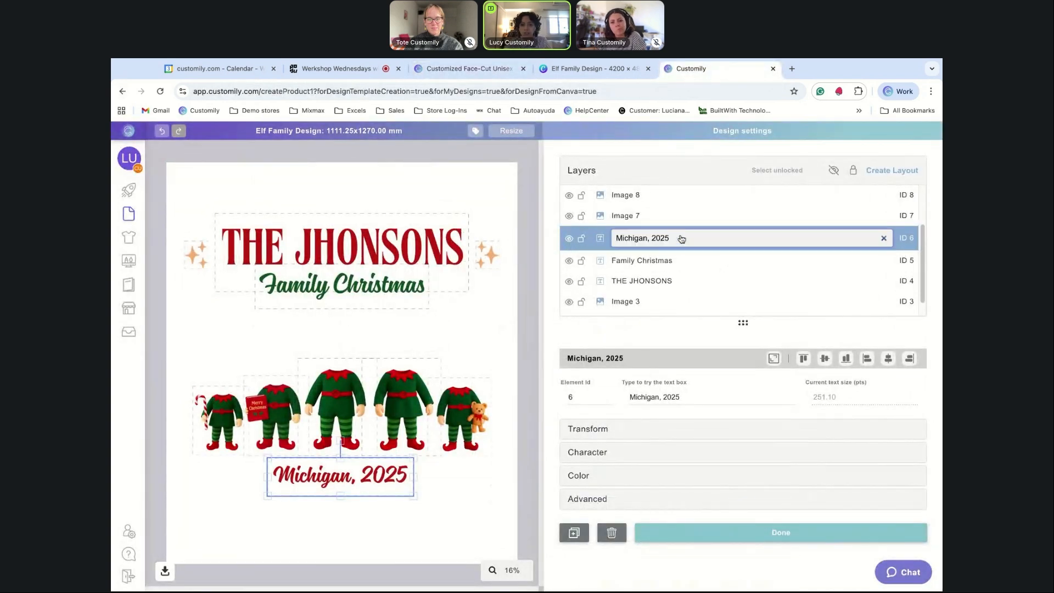
{"action": "key", "text": "ctrl+a"}
{"action": "type", "text": "Add"}
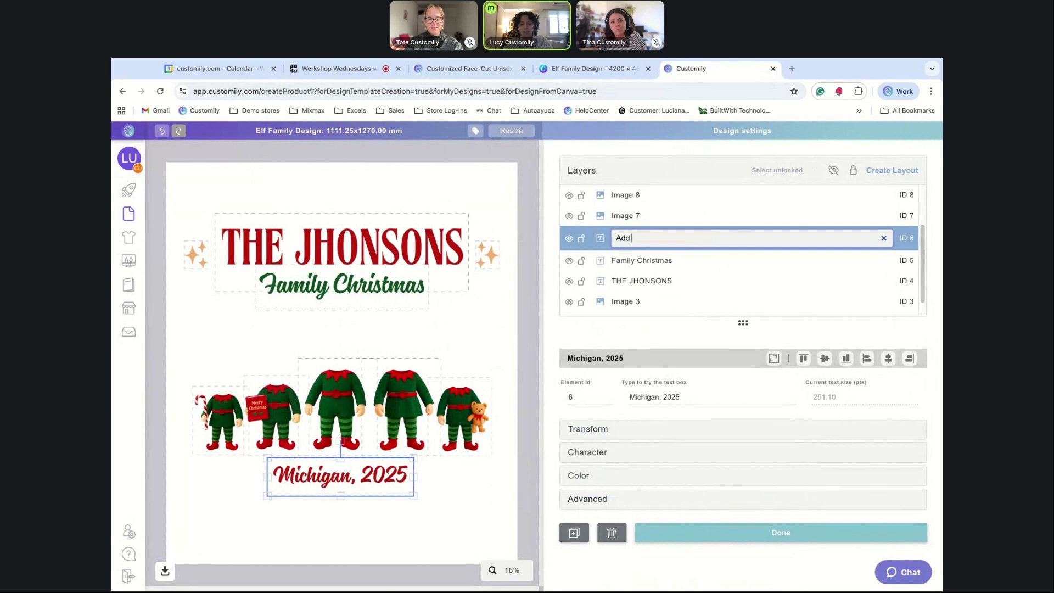
{"action": "type", "text": " date, name"}
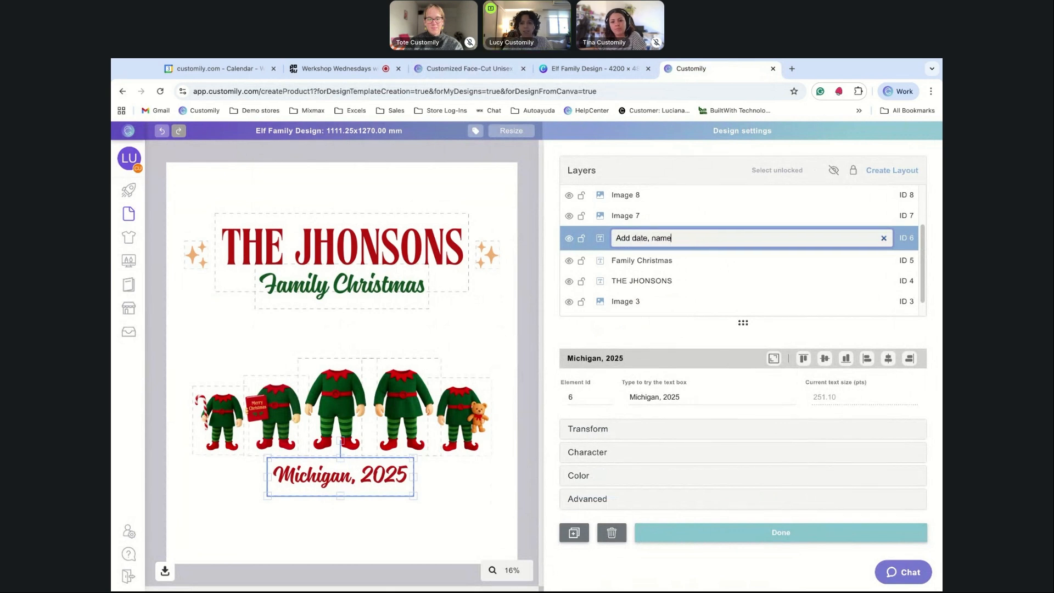
{"action": "key", "text": "Return"}
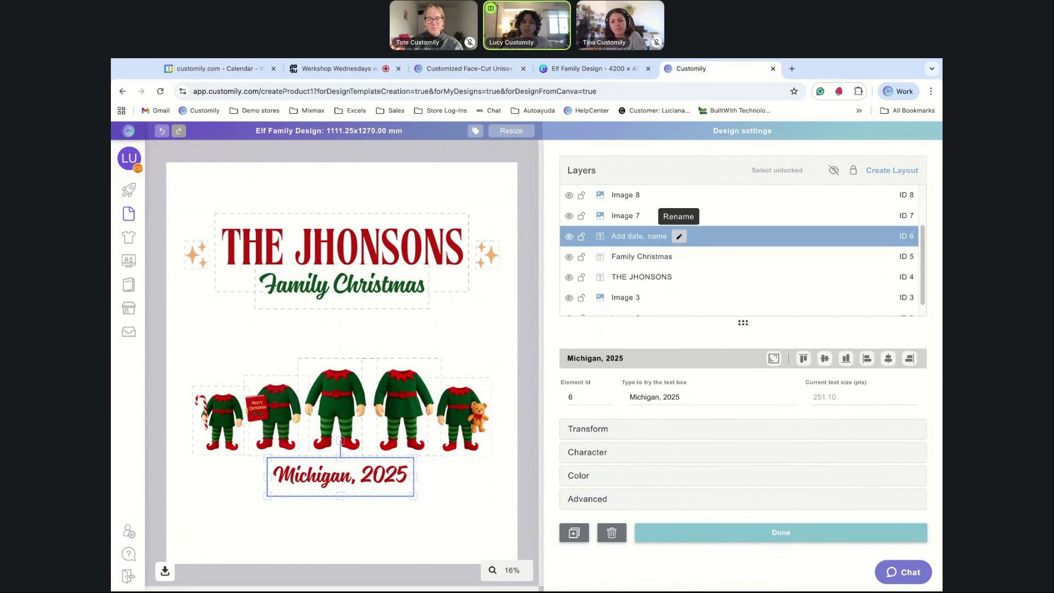
{"action": "left_click", "coordinate": [678, 238]}
{"action": "double_click", "coordinate": [675, 240]}
{"action": "key", "text": "BackSpace"}
{"action": "key", "text": "BackSpace"}
{"action": "key", "text": "BackSpace"}
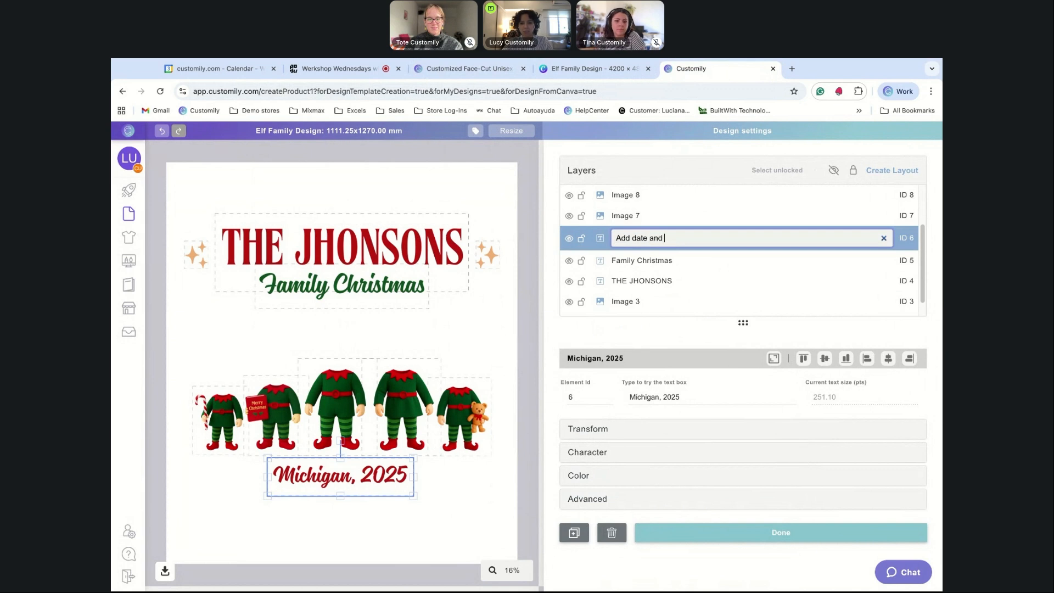
{"action": "type", "text": "and place"}
{"action": "key", "text": "Return"}
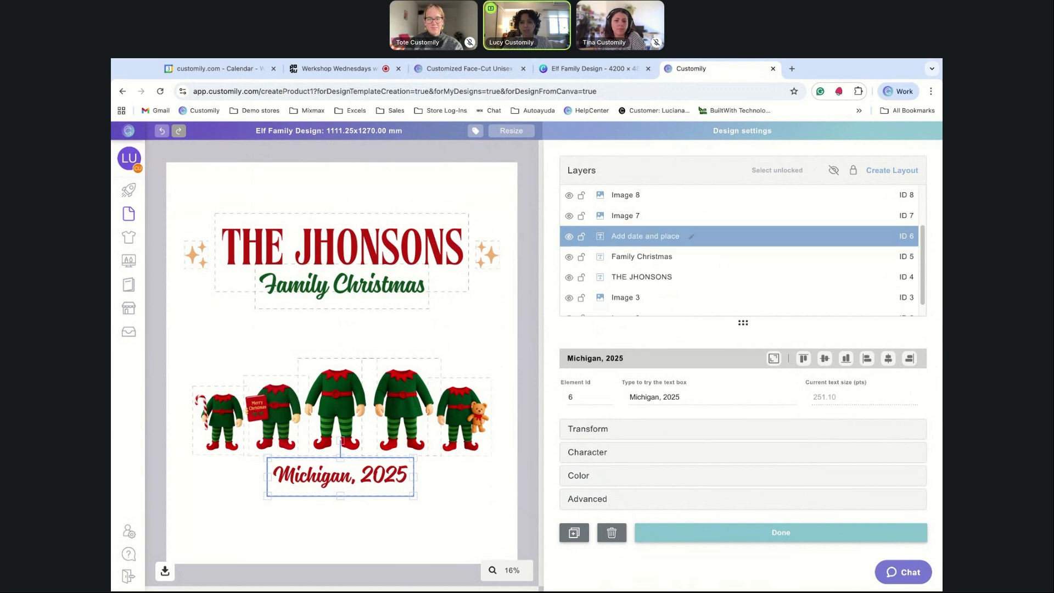
Rename the "Family Christmas" text layer to "Add subtitle".
{"action": "left_click", "coordinate": [686, 262]}
{"action": "key", "text": "ctrl+a"}
{"action": "type", "text": "A"}
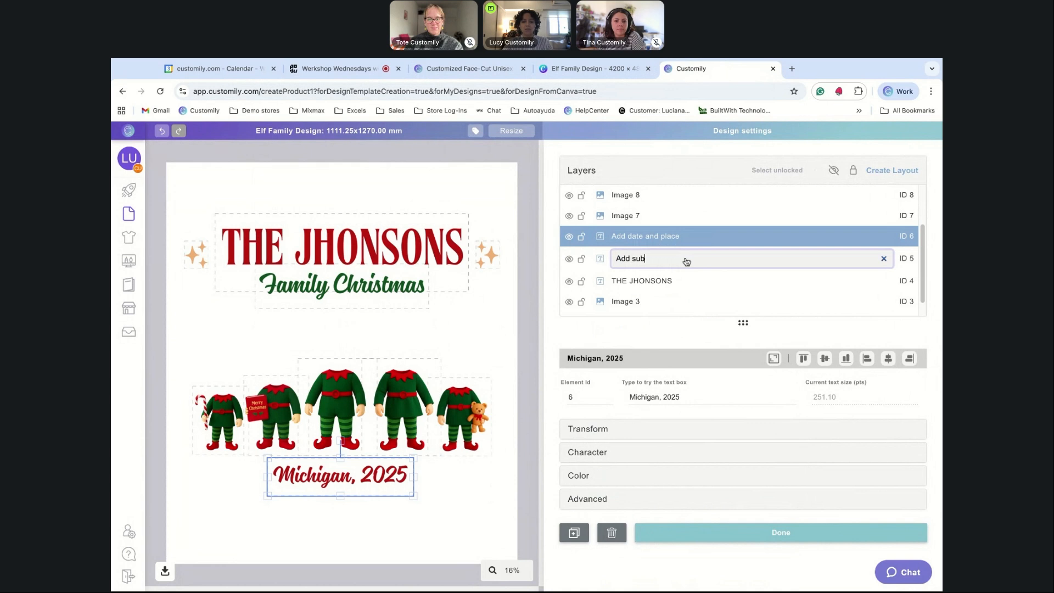
{"action": "type", "text": "dd subtitle"}
{"action": "key", "text": "Return"}
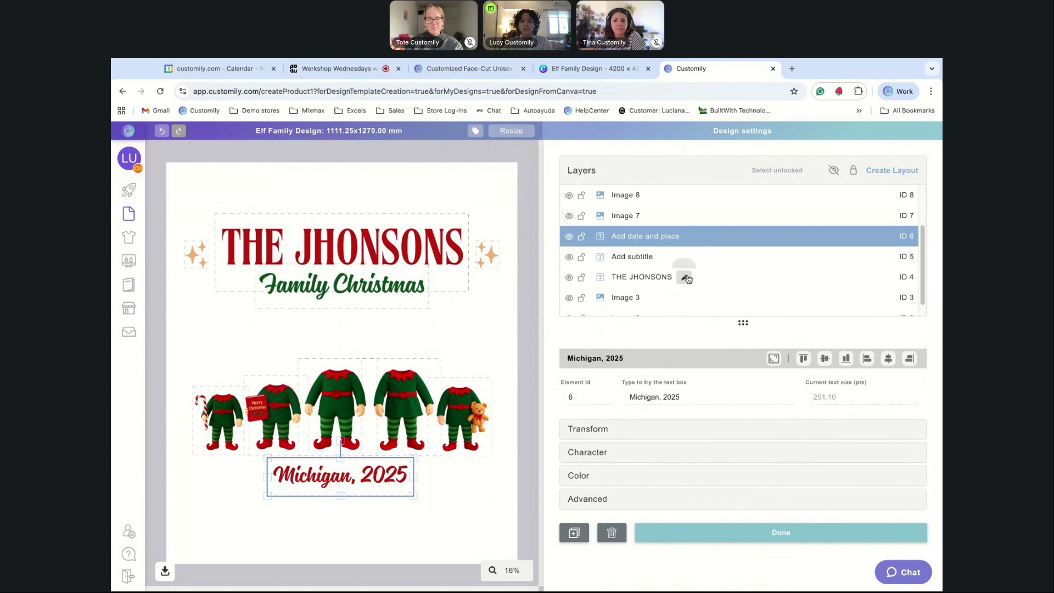
Rename the large red title's text layer to "Family's last name".
{"action": "left_click", "coordinate": [688, 280]}
{"action": "key", "text": "ctrl+a"}
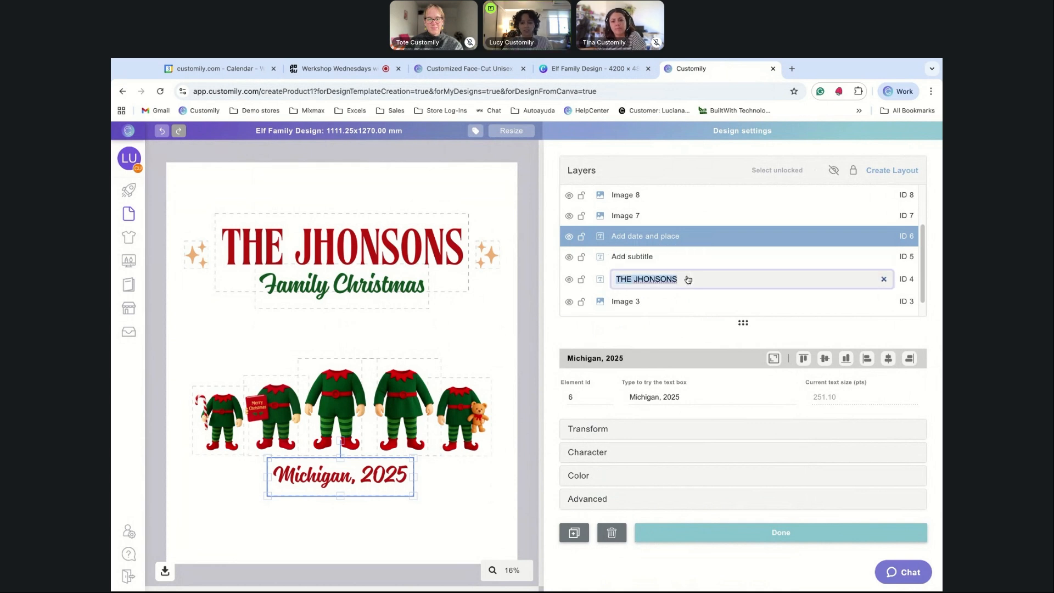
{"action": "type", "text": "Last"}
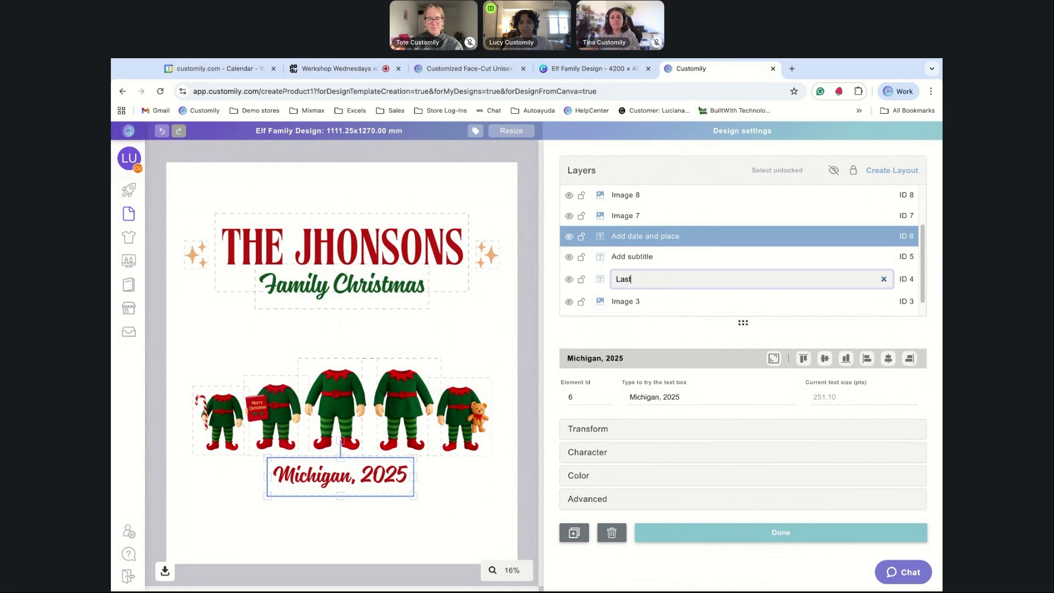
{"action": "key", "text": "ctrl+a"}
{"action": "type", "text": "Familit"}
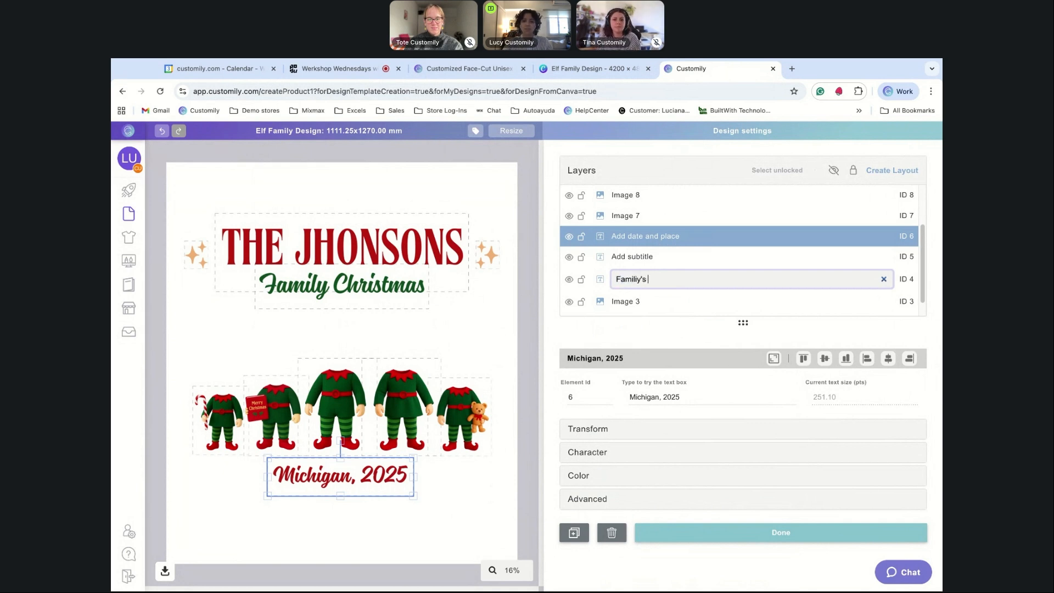
{"action": "type", "text": "'sl"}
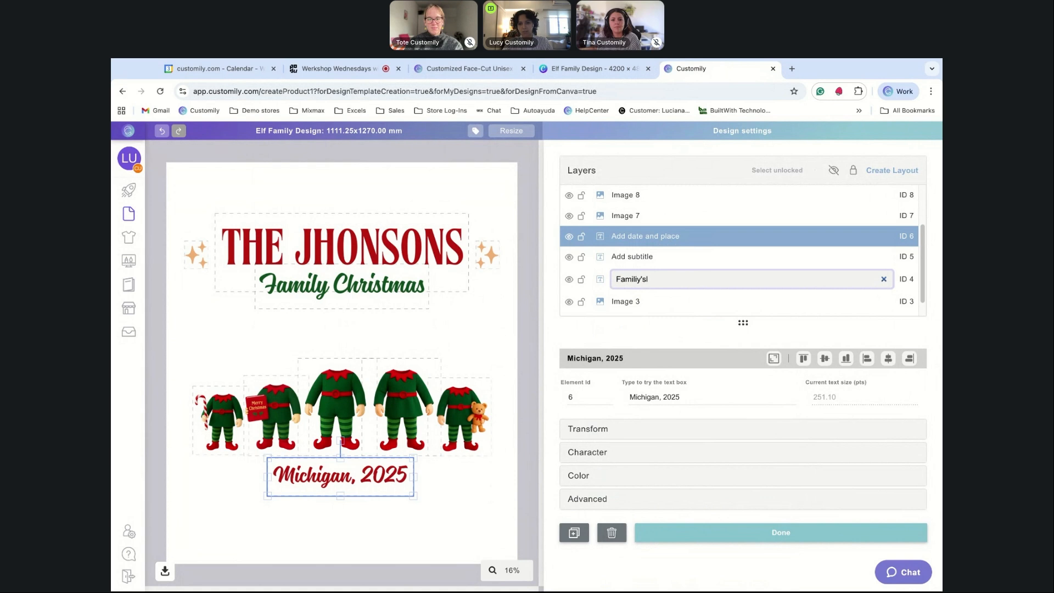
{"action": "key", "text": "BackSpace"}
{"action": "type", "text": "last"}
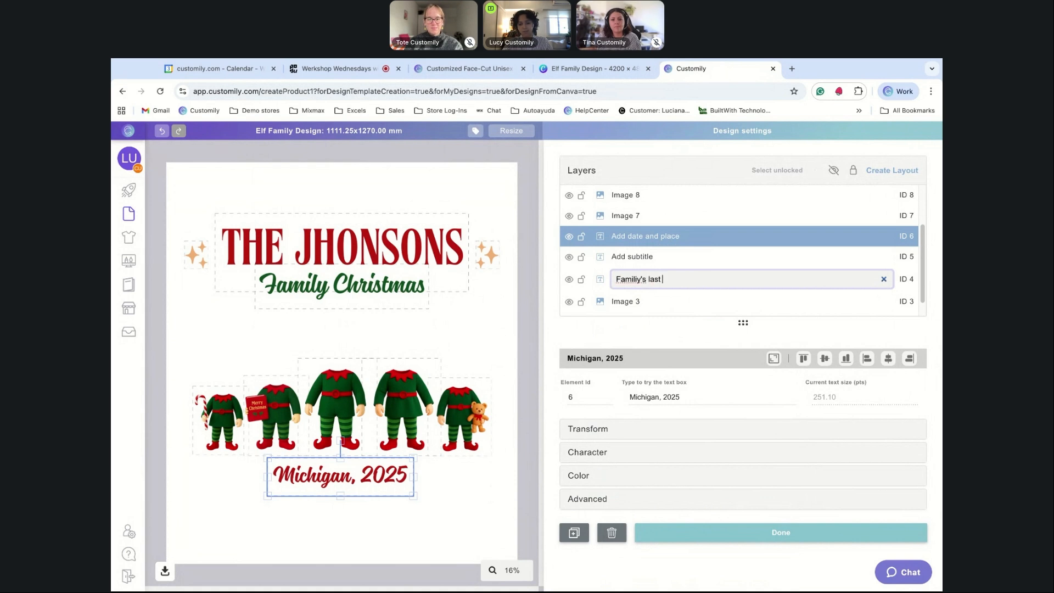
{"action": "type", "text": " name"}
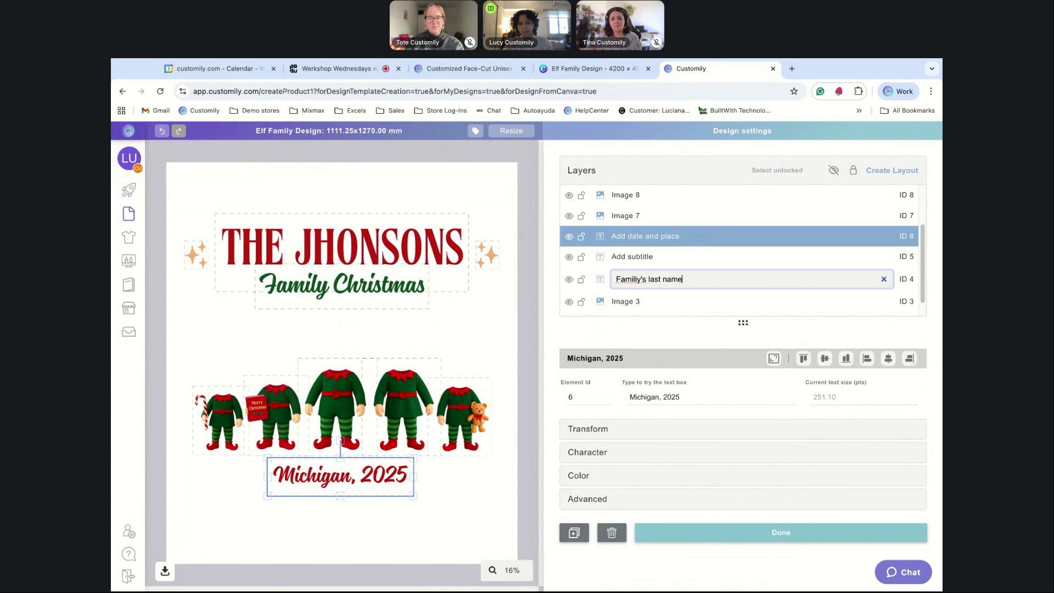
{"action": "left_click", "coordinate": [638, 282]}
{"action": "key", "text": "BackSpace"}
{"action": "key", "text": "Return"}
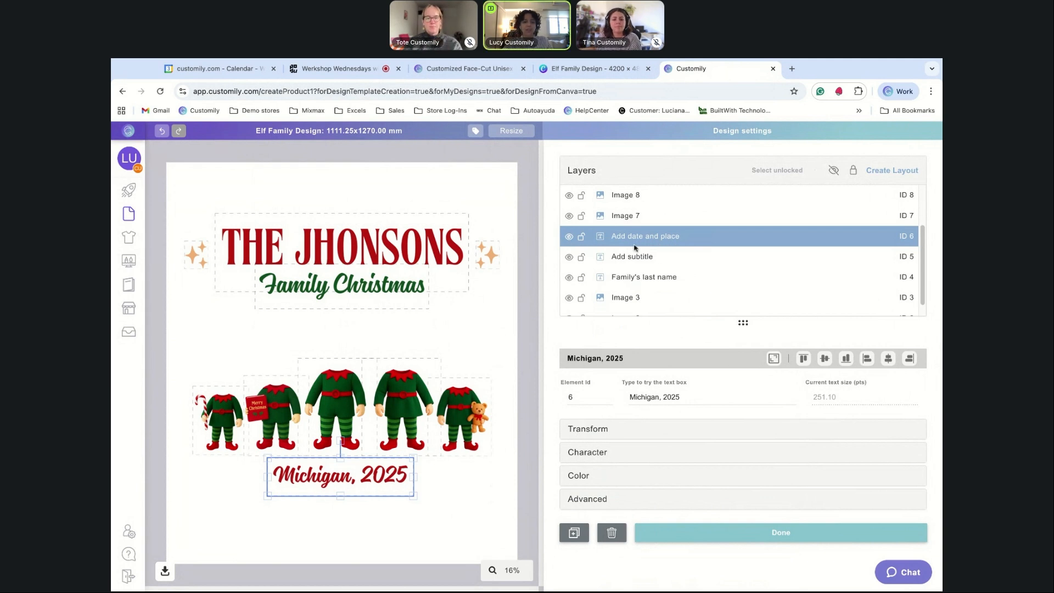
Remove "THE" from the sample text of the "Family's last name" layer and set it as the text's prefix instead.
{"action": "left_click", "coordinate": [635, 278]}
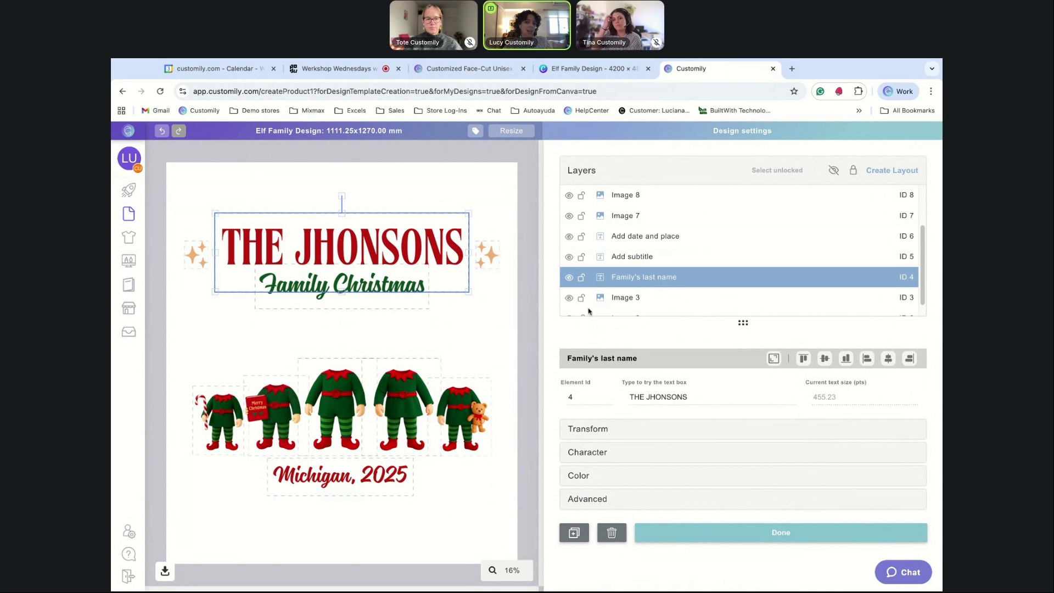
{"action": "left_click", "coordinate": [647, 398]}
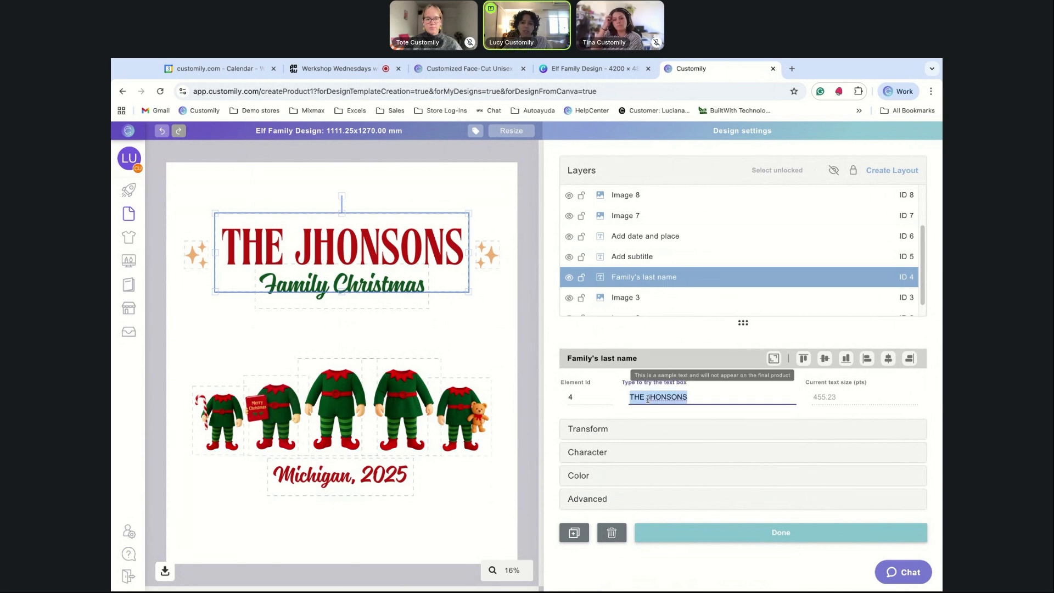
{"action": "left_click", "coordinate": [647, 398]}
{"action": "key", "text": "shift+super+Left"}
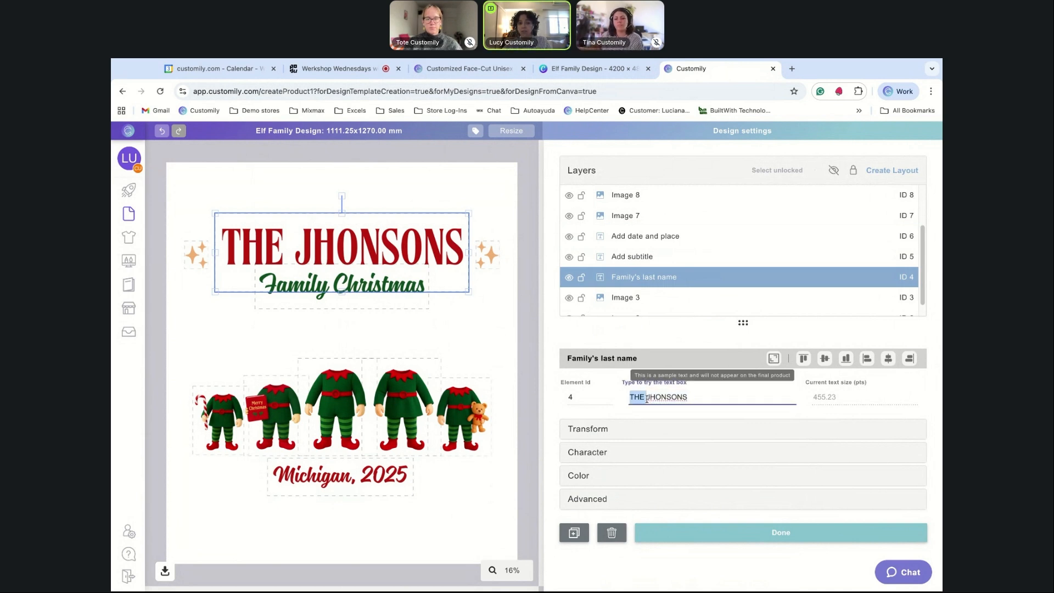
{"action": "left_click", "coordinate": [595, 500]}
{"action": "scroll", "coordinate": [688, 428], "scroll_direction": "down", "scroll_amount": 3}
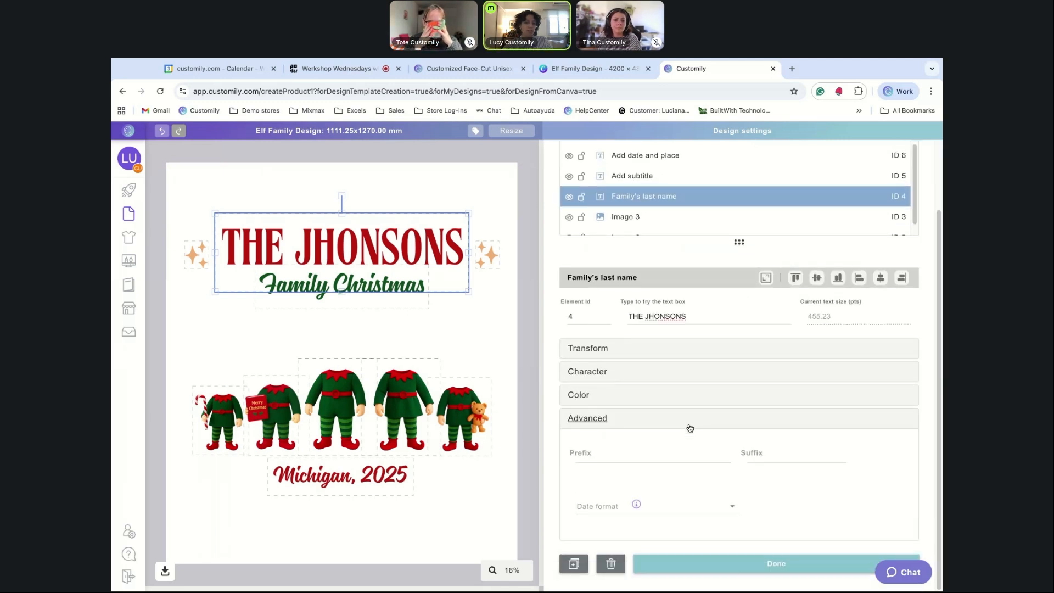
{"action": "left_click", "coordinate": [608, 457]}
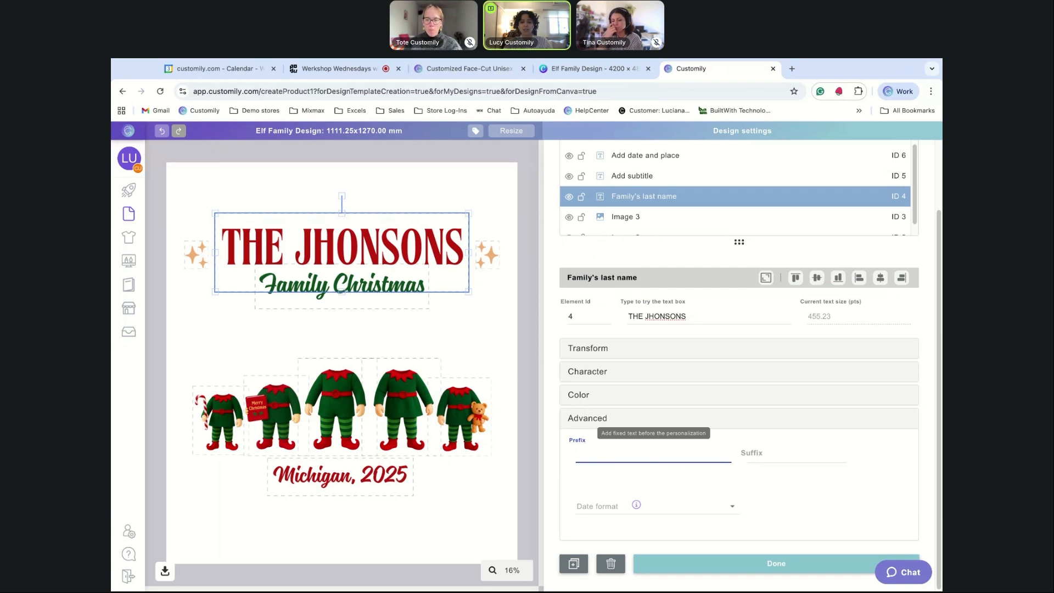
{"action": "triple_click", "coordinate": [644, 317]}
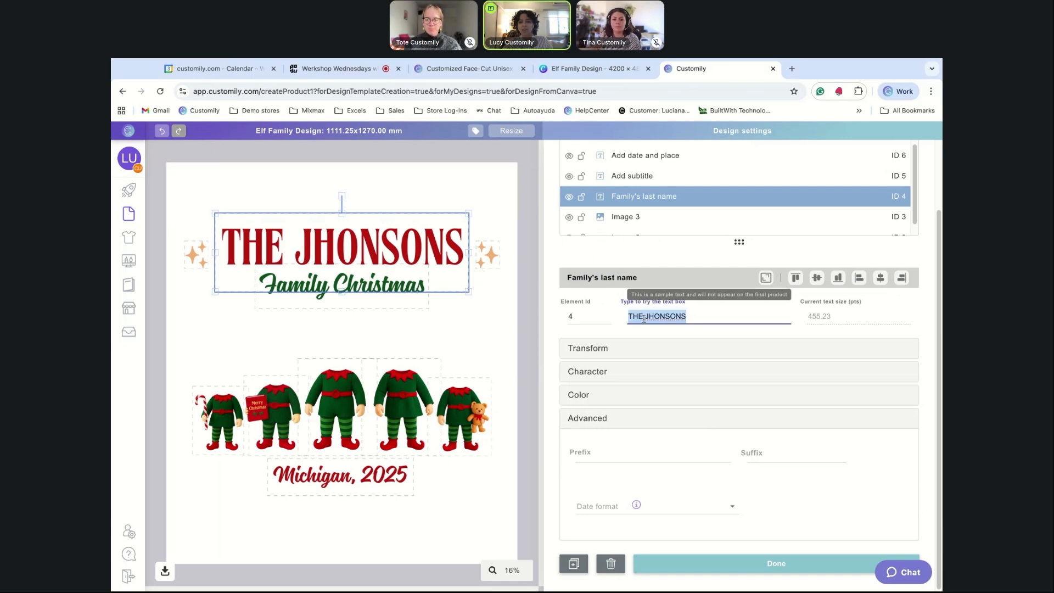
{"action": "left_click", "coordinate": [644, 317]}
{"action": "double_click", "coordinate": [640, 317]}
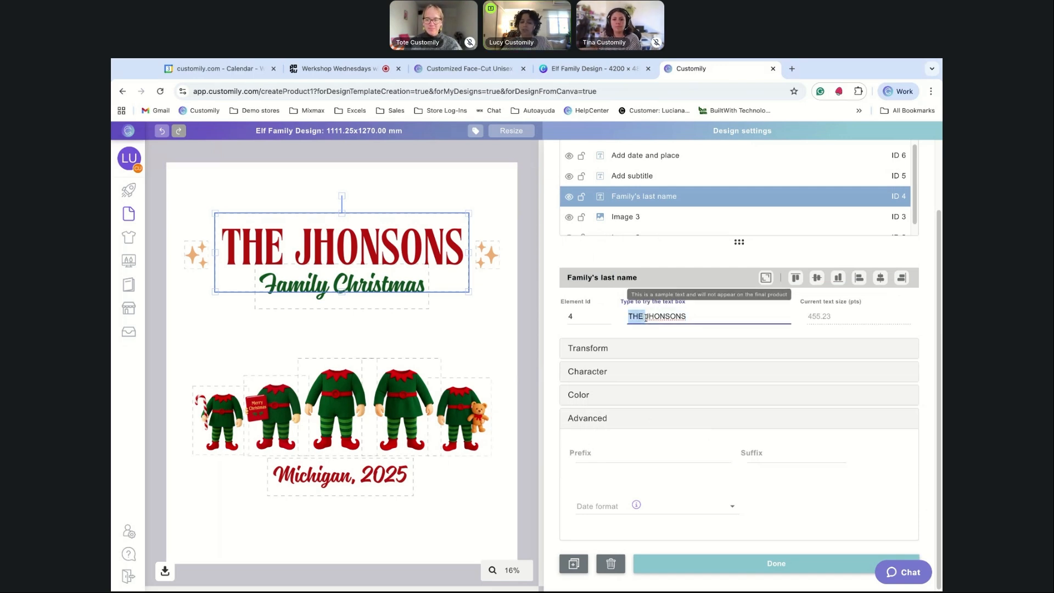
{"action": "key", "text": "BackSpace"}
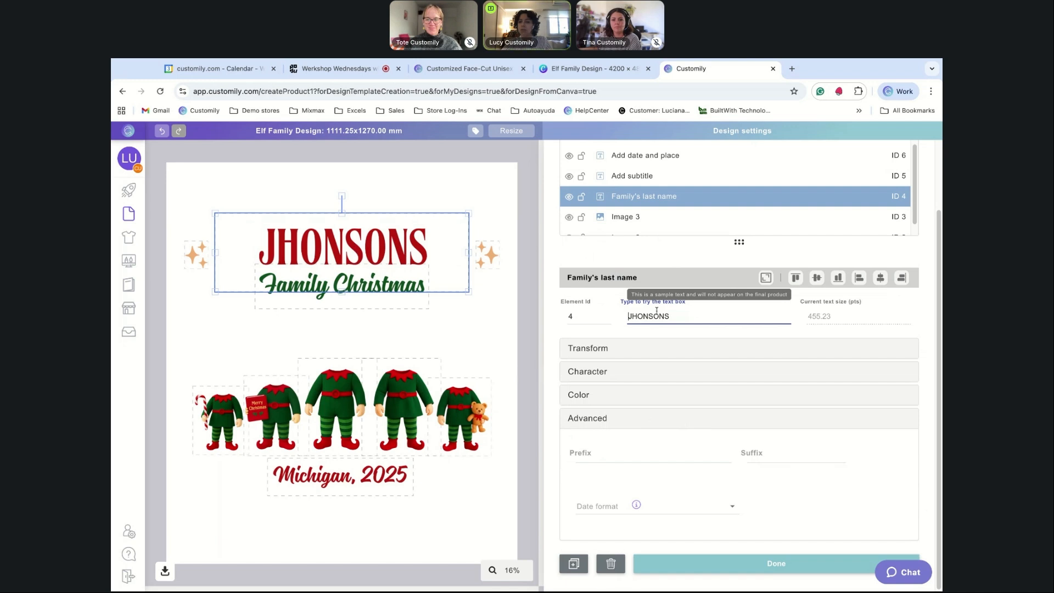
{"action": "left_click", "coordinate": [623, 457]}
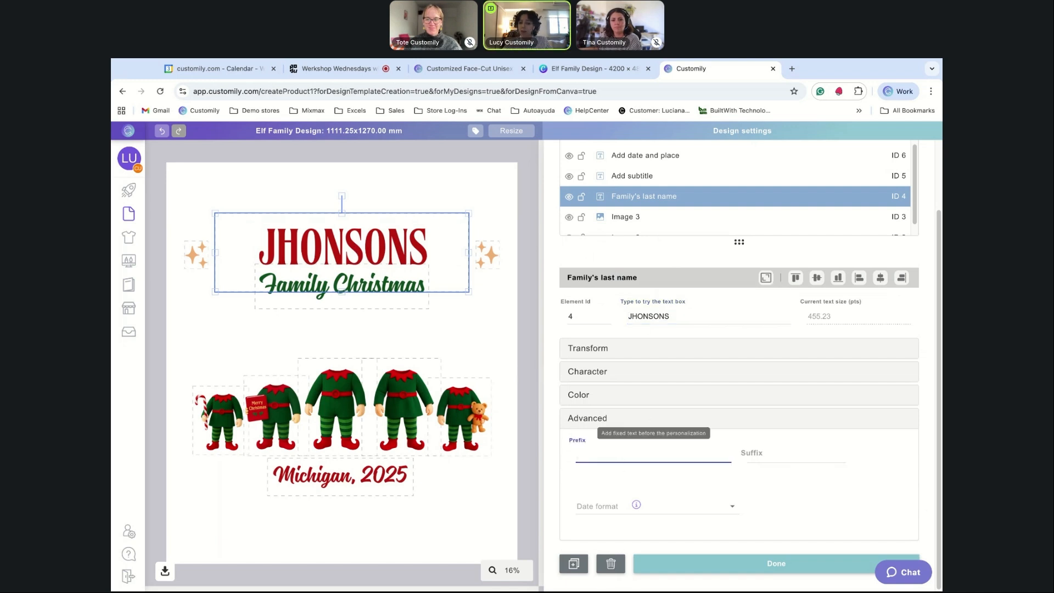
{"action": "type", "text": "THE"}
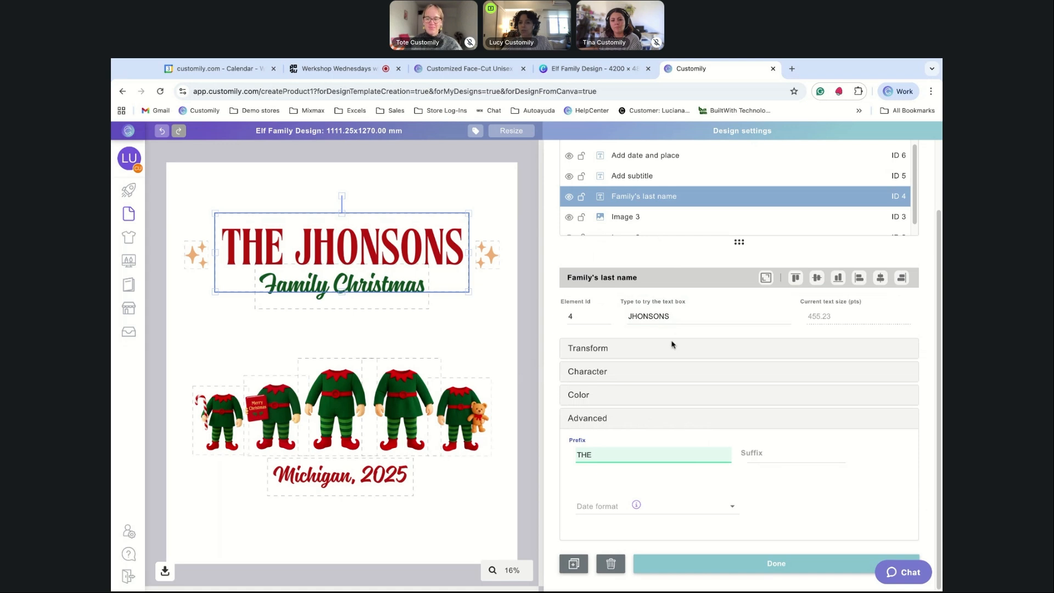
Replace the layer's sample text with a different family name and turn on All Caps for it.
{"action": "double_click", "coordinate": [680, 315]}
{"action": "type", "text": "Calmaggi"}
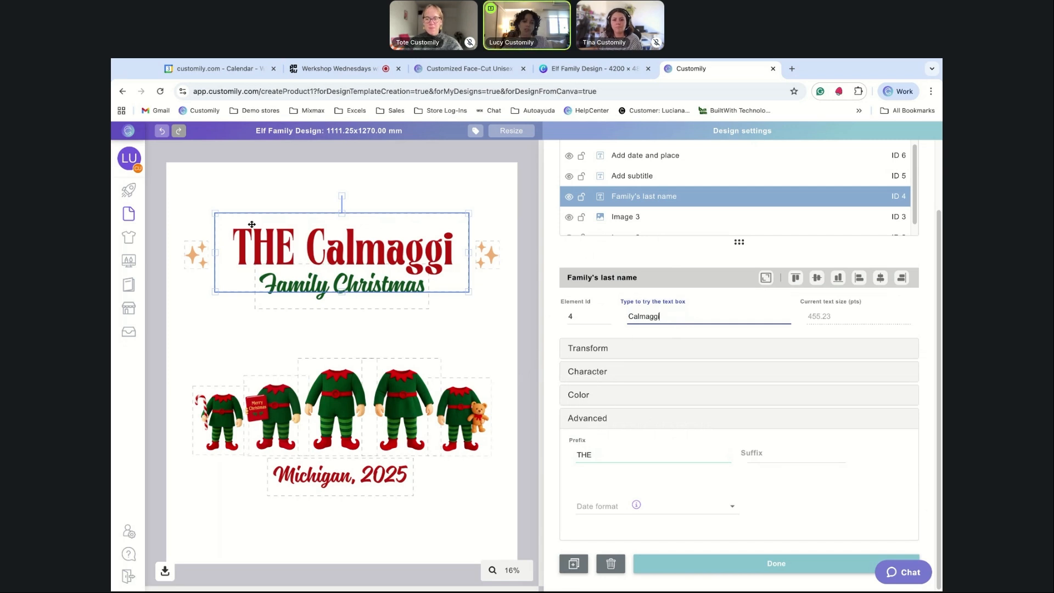
{"action": "left_click", "coordinate": [594, 373]}
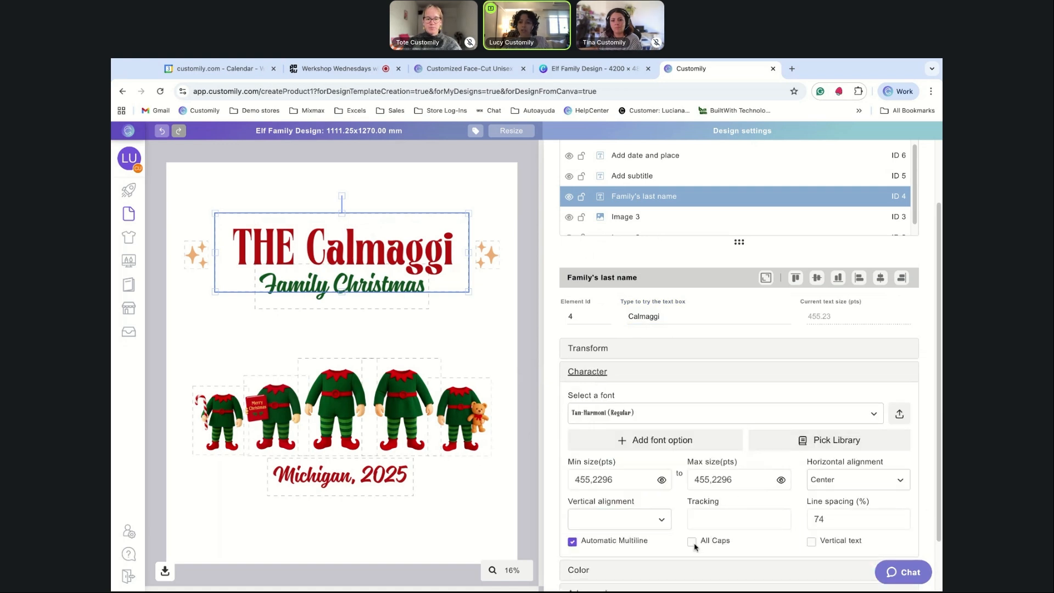
{"action": "left_click", "coordinate": [691, 541]}
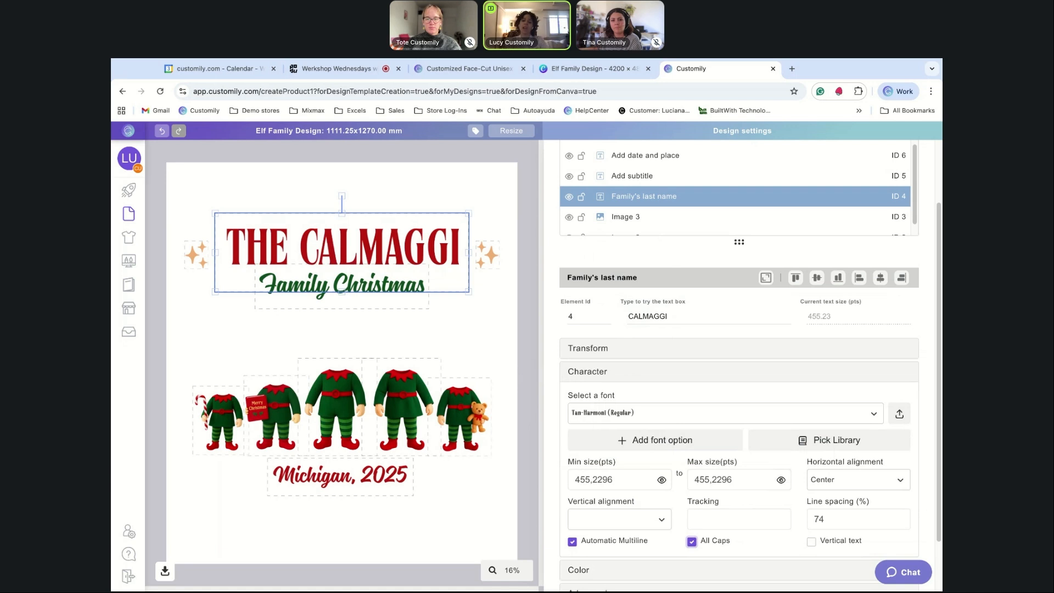
Set the family name text's minimum size to 350 pts.
{"action": "left_click", "coordinate": [623, 478]}
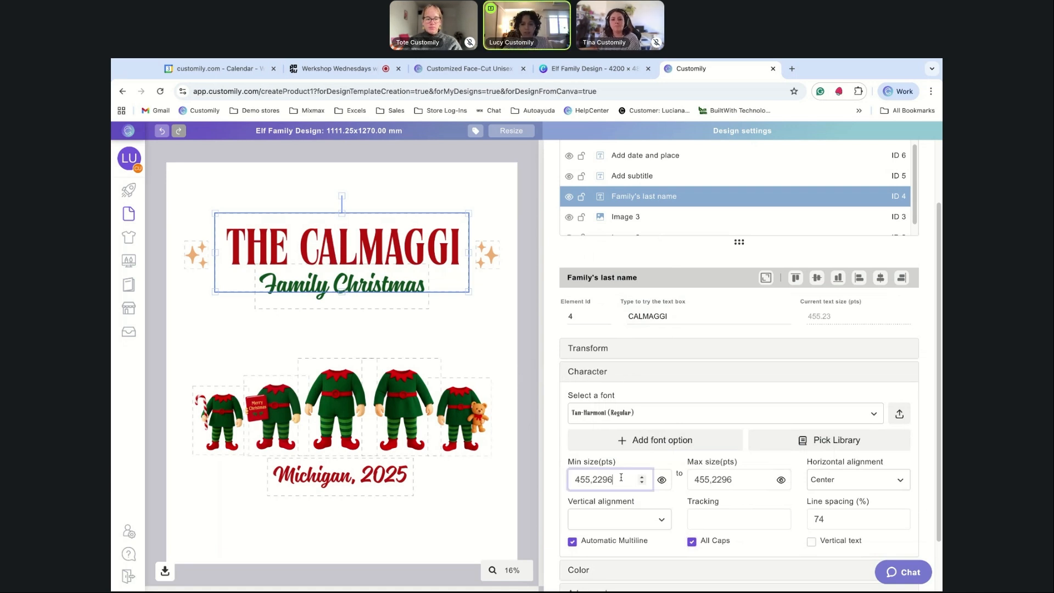
{"action": "key", "text": "shift+Left"}
{"action": "key", "text": "shift+Left"}
{"action": "key", "text": "shift+Left"}
{"action": "key", "text": "shift+Left"}
{"action": "key", "text": "shift+Left"}
{"action": "key", "text": "shift+Left"}
{"action": "key", "text": "shift+Left"}
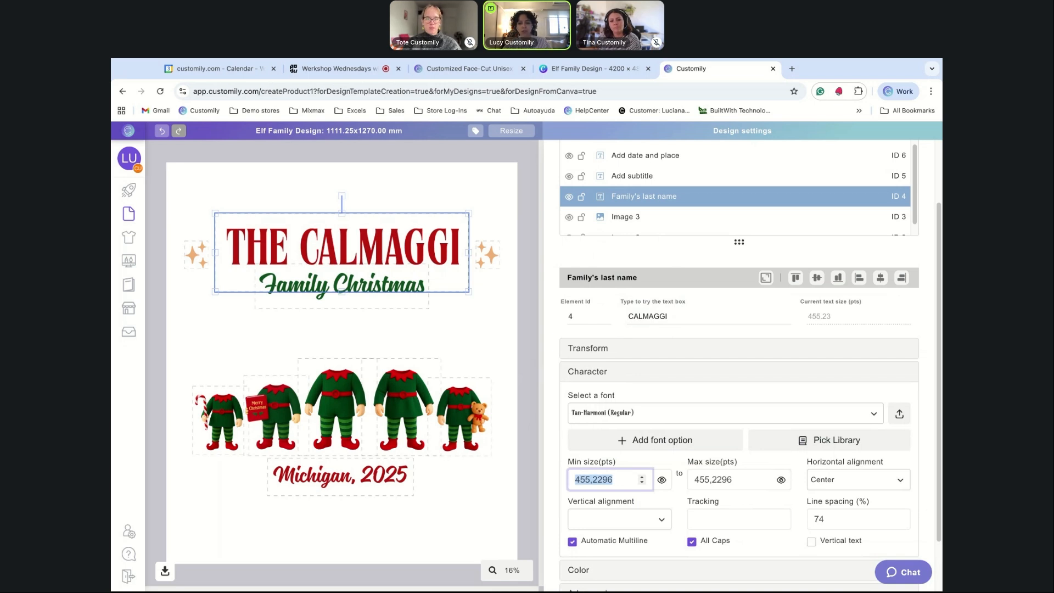
{"action": "type", "text": "350"}
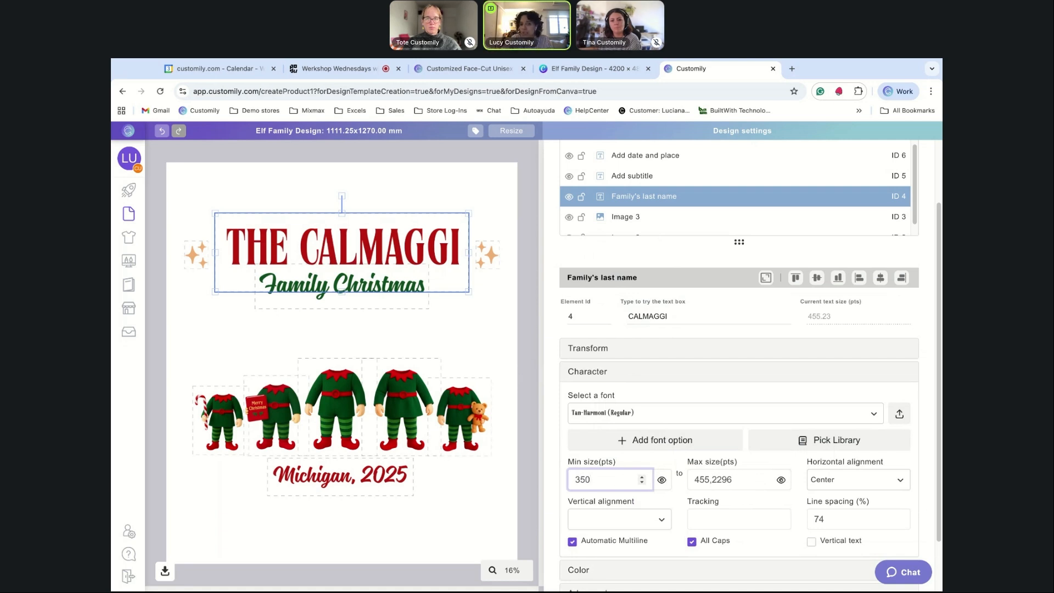
Test the family name's size range by adding "sdfsdf" to the sample text, and remove the extra letters.
{"action": "left_click", "coordinate": [747, 319]}
{"action": "type", "text": "sdfsdf"}
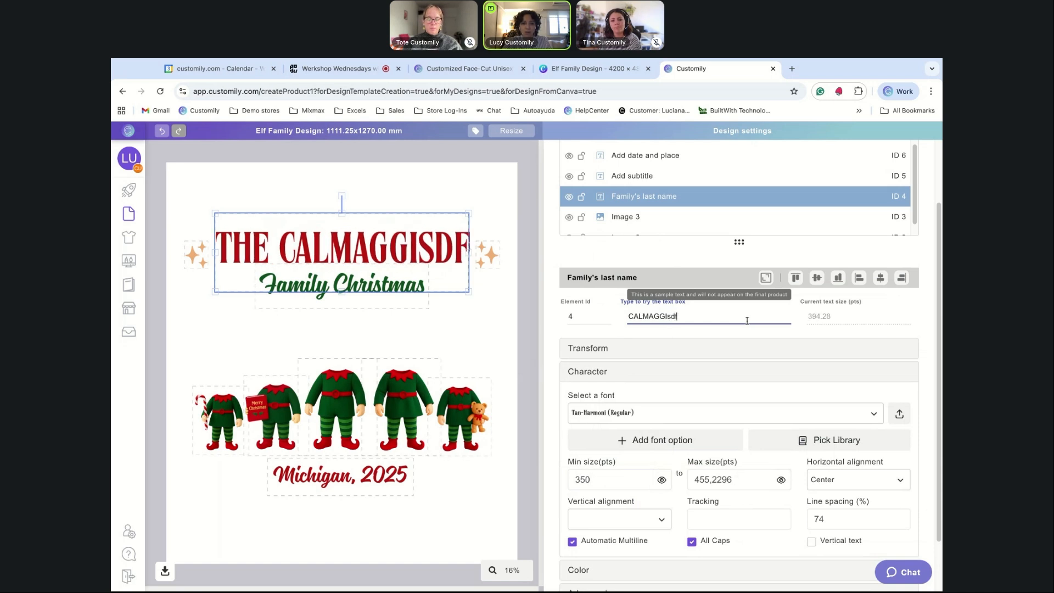
{"action": "key", "text": "BackSpace"}
{"action": "key", "text": "BackSpace"}
{"action": "key", "text": "BackSpace"}
{"action": "key", "text": "BackSpace"}
{"action": "key", "text": "BackSpace"}
{"action": "key", "text": "BackSpace"}
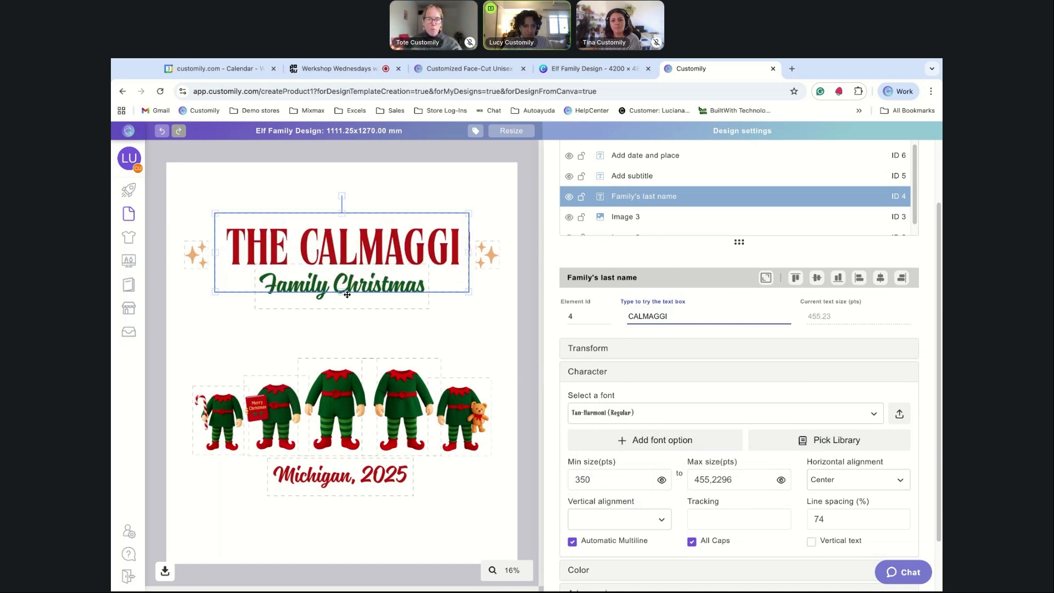
Shorten the family name's text box to fit the lettering and reposition it, centred, above the subtitle.
{"action": "left_click_drag", "start_coordinate": [345, 295], "coordinate": [346, 276]}
{"action": "left_click_drag", "start_coordinate": [348, 240], "coordinate": [348, 247]}
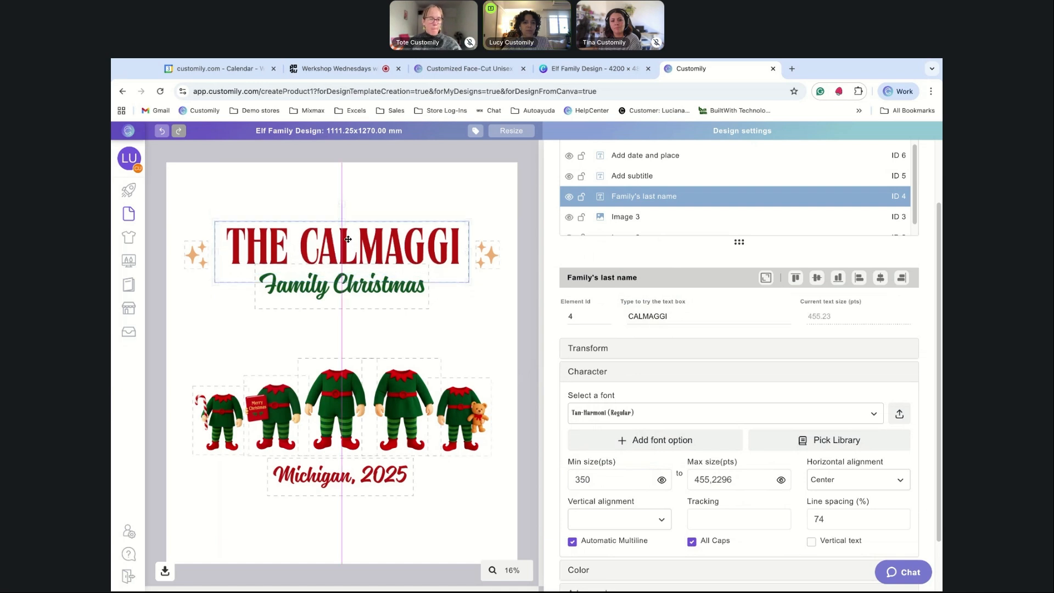
{"action": "left_click", "coordinate": [380, 302]}
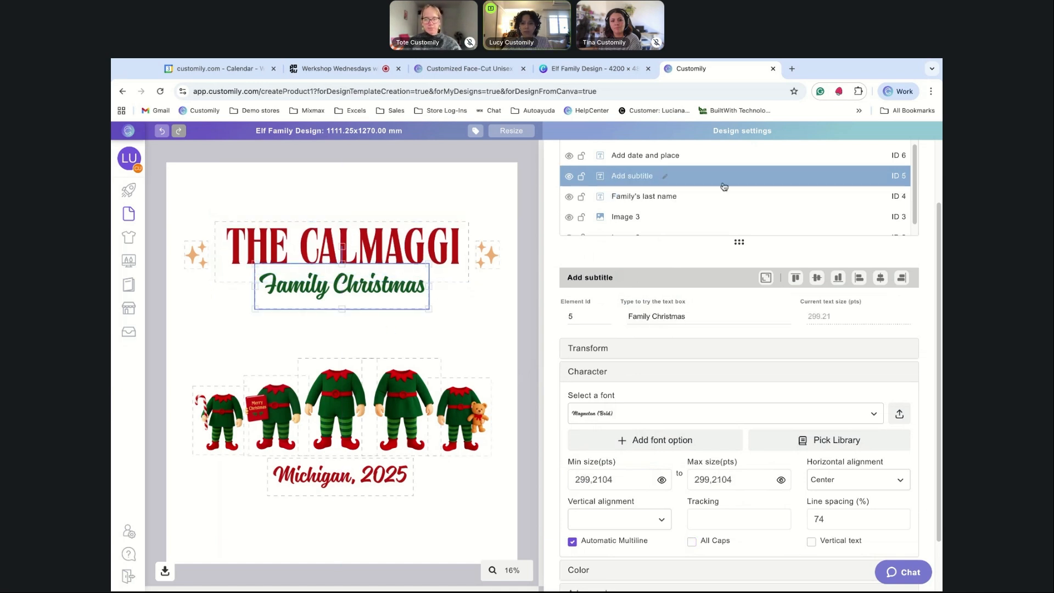
Rename both sparkle image layers beside the family name to "Decoration".
{"action": "scroll", "coordinate": [724, 186], "scroll_direction": "up", "scroll_amount": 2}
{"action": "scroll", "coordinate": [708, 209], "scroll_direction": "down", "scroll_amount": 3}
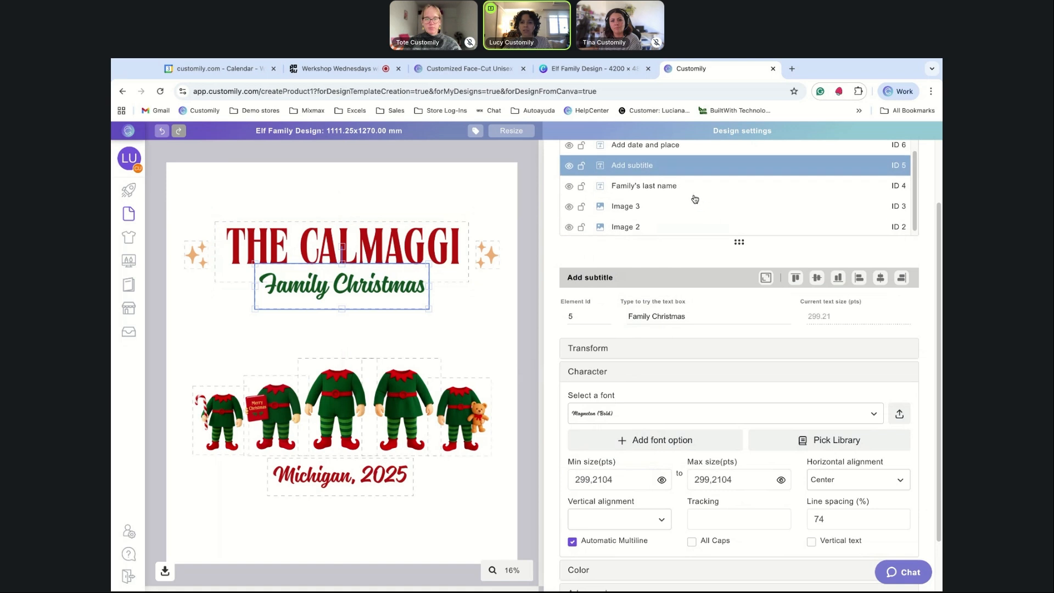
{"action": "scroll", "coordinate": [722, 195], "scroll_direction": "up", "scroll_amount": 2}
{"action": "scroll", "coordinate": [724, 203], "scroll_direction": "down", "scroll_amount": 2}
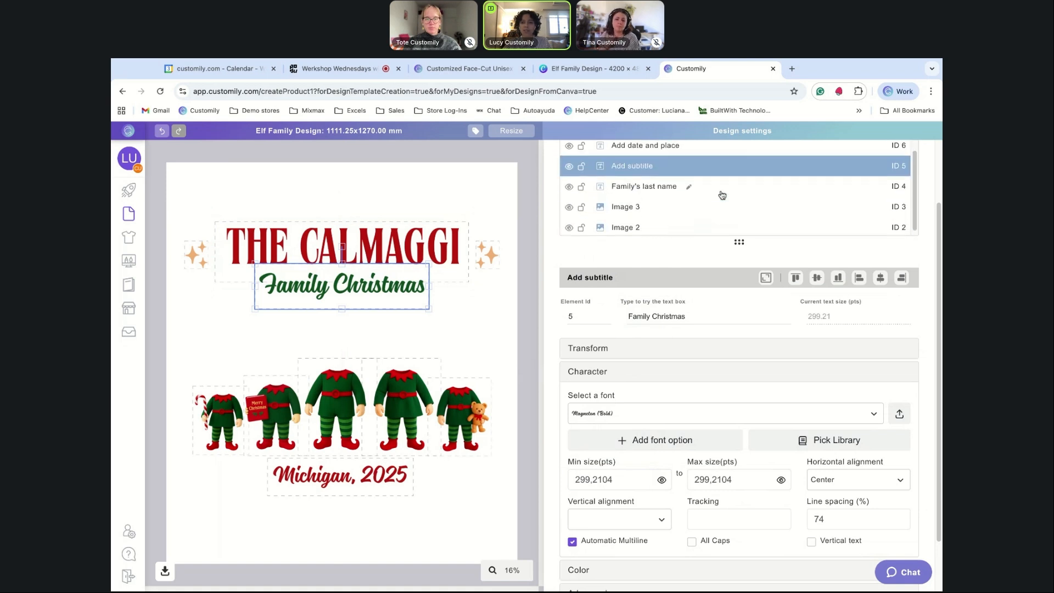
{"action": "left_click", "coordinate": [726, 207]}
{"action": "scroll", "coordinate": [724, 207], "scroll_direction": "up", "scroll_amount": 2}
{"action": "scroll", "coordinate": [725, 207], "scroll_direction": "down", "scroll_amount": 3}
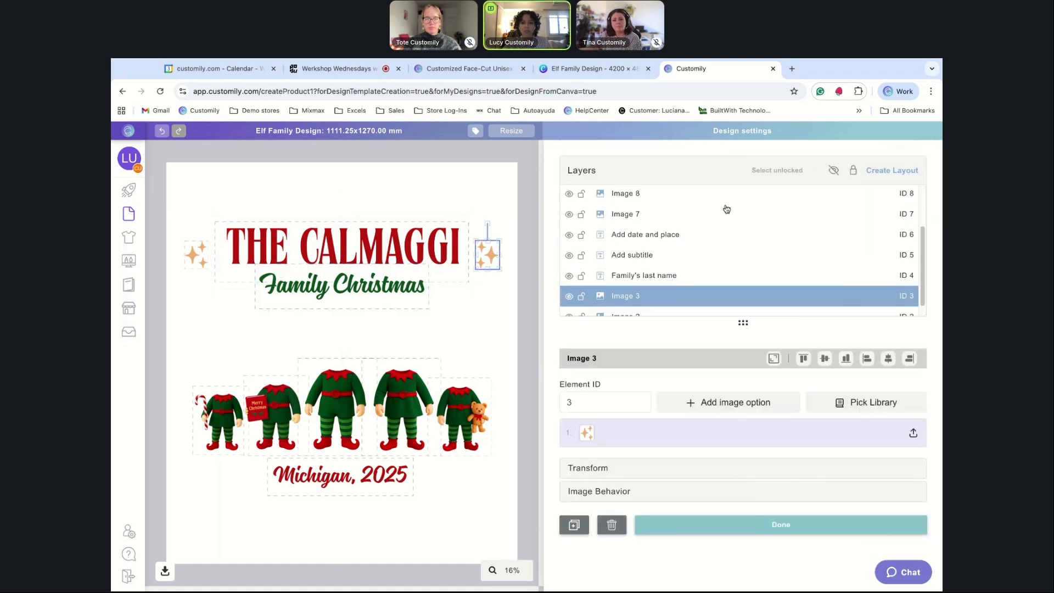
{"action": "double_click", "coordinate": [656, 283]}
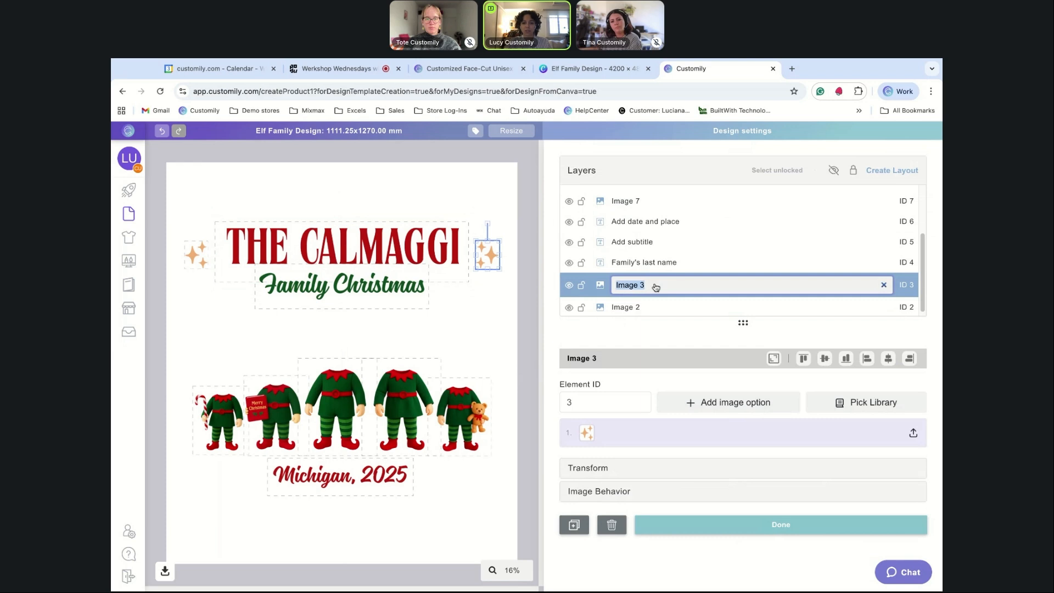
{"action": "type", "text": "Decoration"}
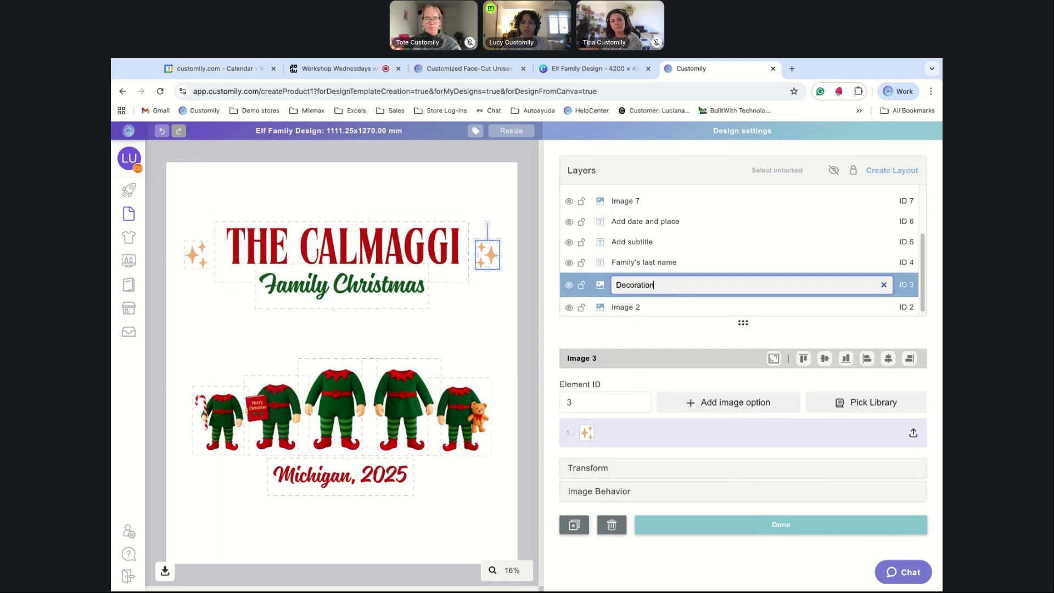
{"action": "left_click", "coordinate": [651, 309]}
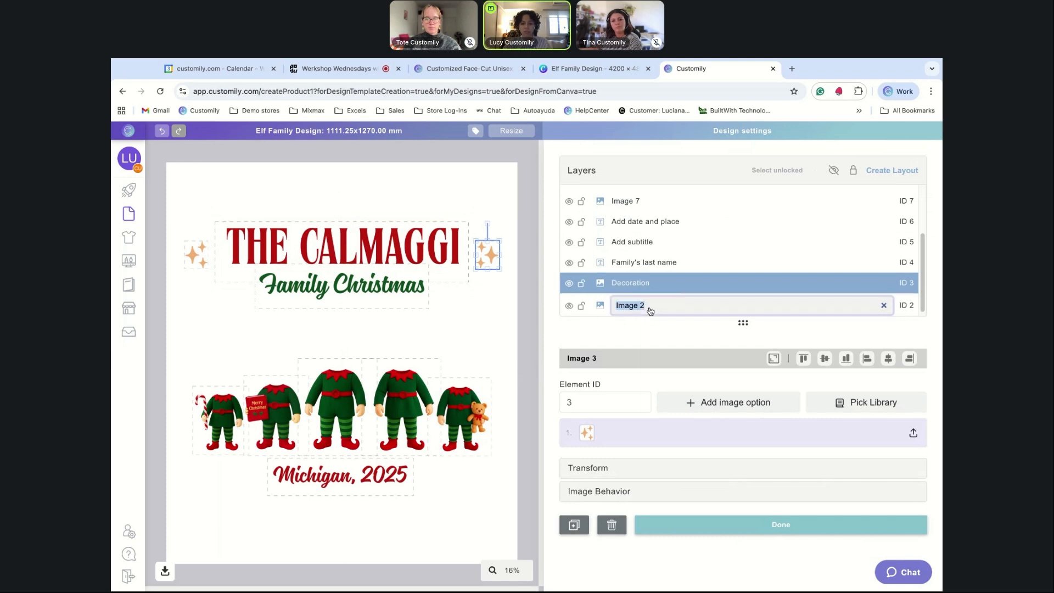
{"action": "type", "text": "Decoration"}
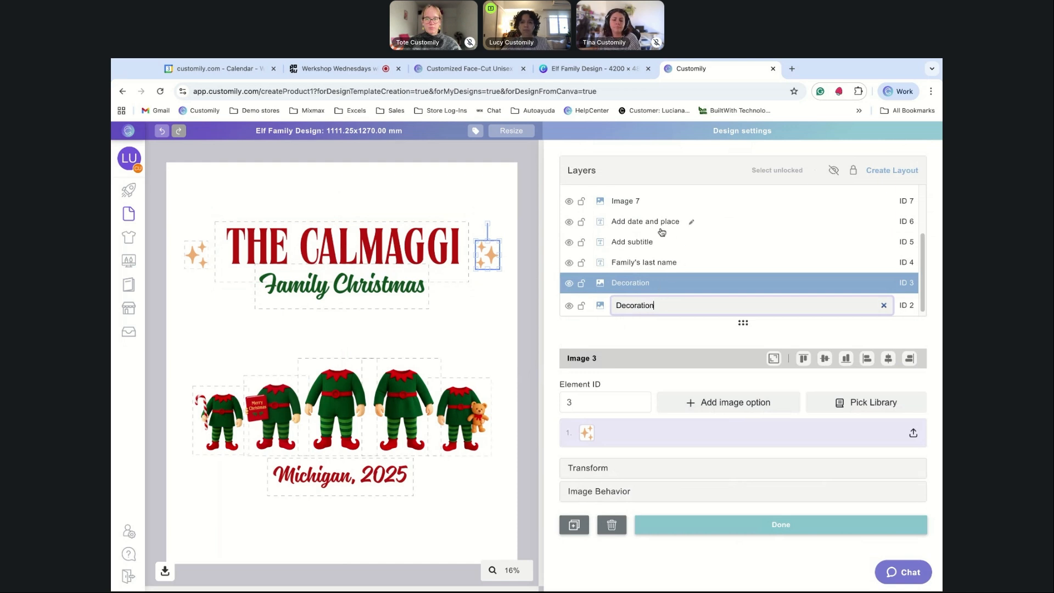
{"action": "key", "text": "Return"}
Check which elf body each image layer holds and rename the middle elf's layer to "Elf 1".
{"action": "scroll", "coordinate": [661, 232], "scroll_direction": "up", "scroll_amount": 3}
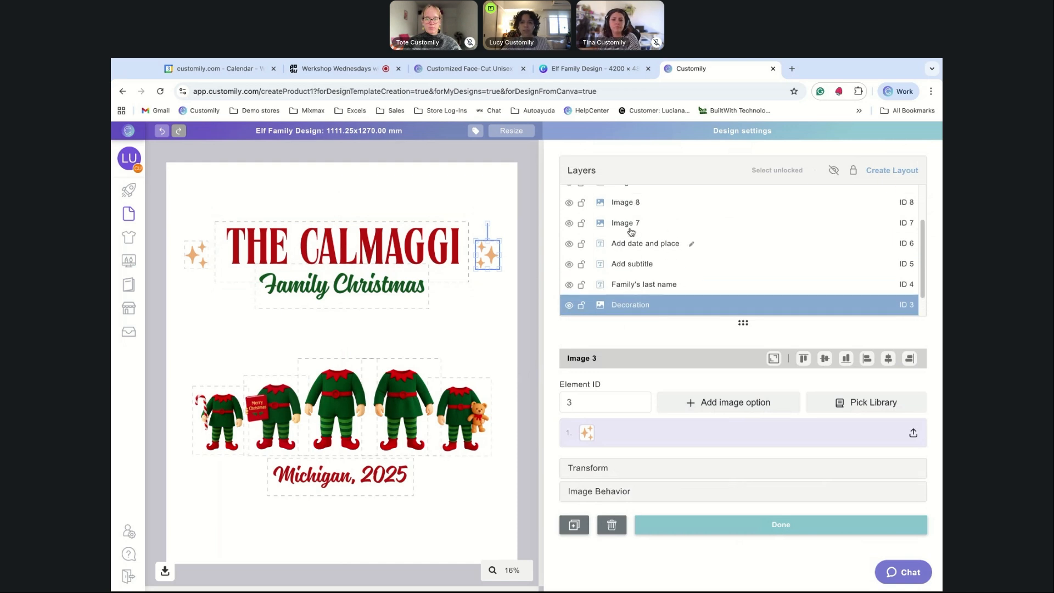
{"action": "left_click", "coordinate": [626, 263]}
{"action": "left_click", "coordinate": [622, 245]}
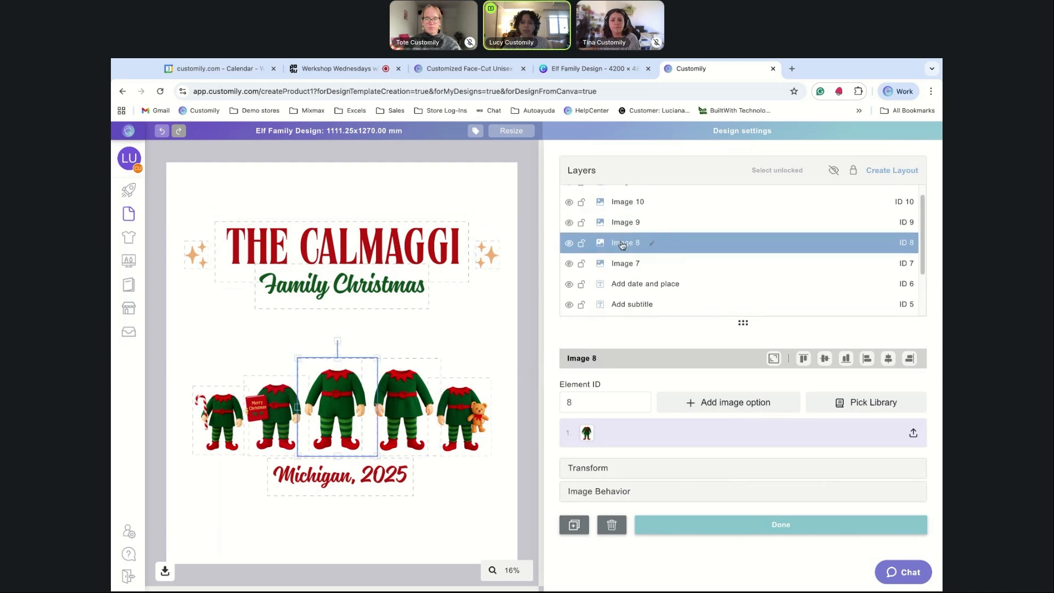
{"action": "left_click", "coordinate": [624, 222]}
{"action": "left_click", "coordinate": [624, 206]}
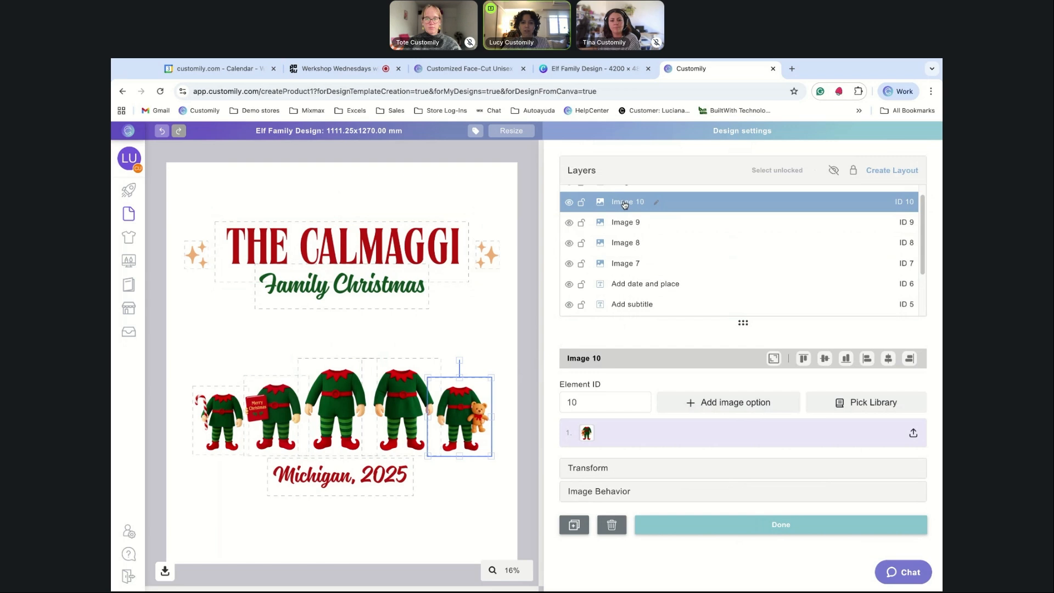
{"action": "scroll", "coordinate": [624, 204], "scroll_direction": "up", "scroll_amount": 1}
{"action": "left_click", "coordinate": [624, 197]}
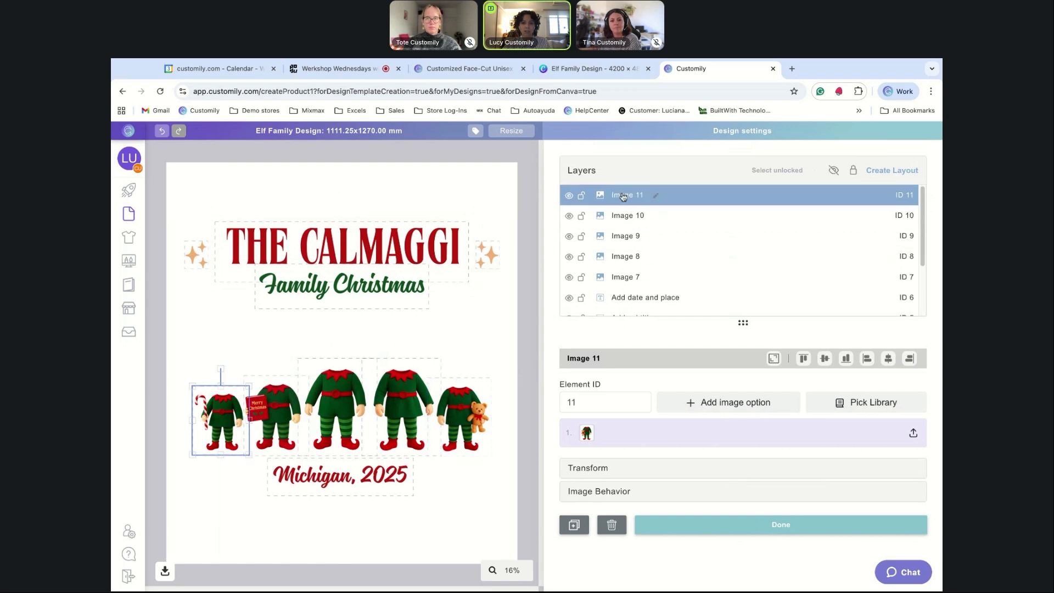
{"action": "left_click", "coordinate": [334, 434]}
{"action": "double_click", "coordinate": [650, 259]}
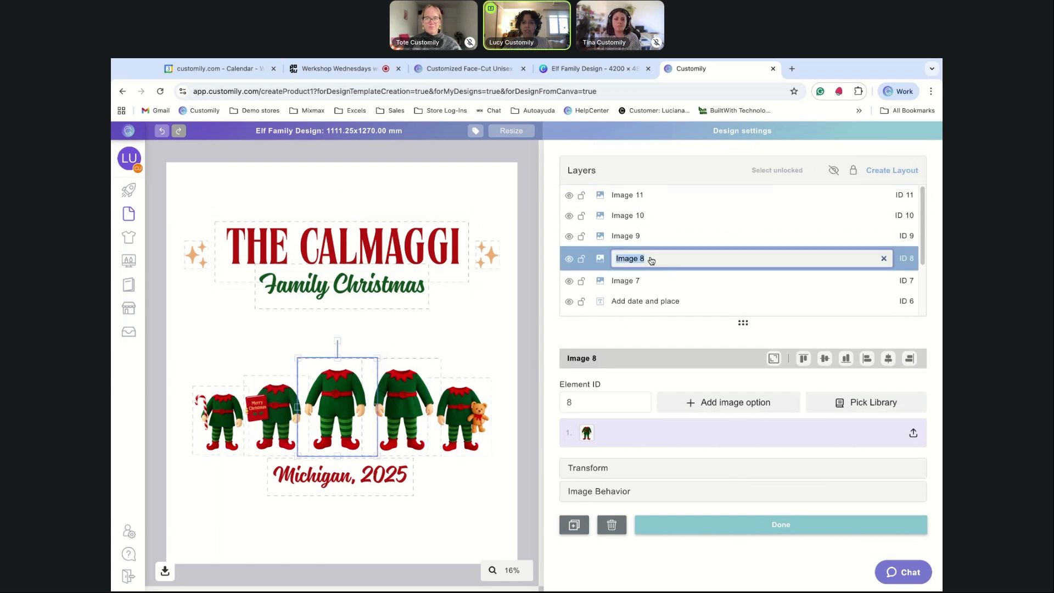
{"action": "type", "text": "Elf"}
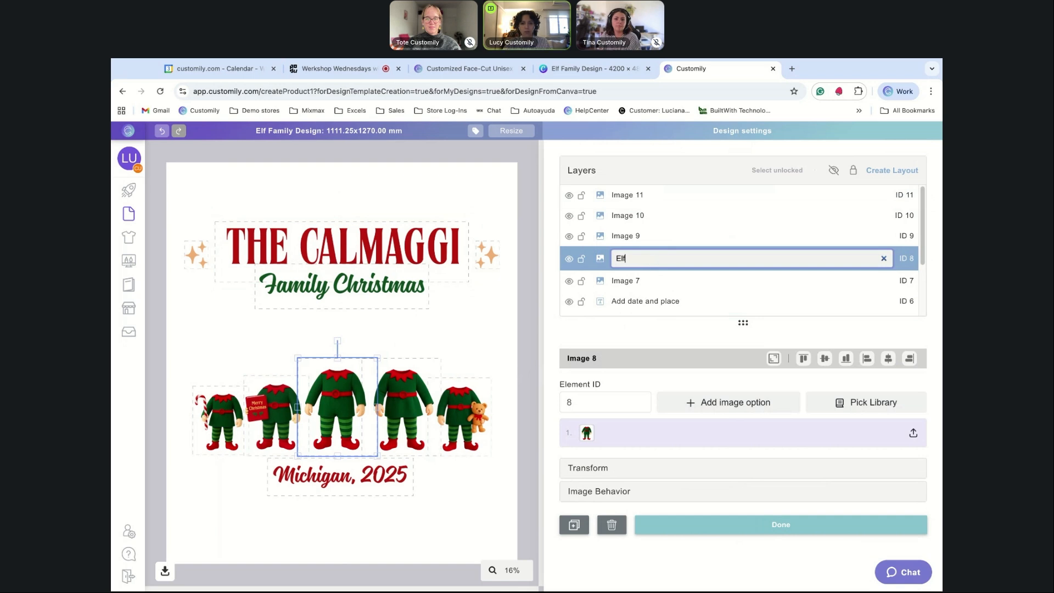
{"action": "type", "text": " 1"}
{"action": "key", "text": "Return"}
Rename the layer of the large elf body beside the middle elf to "Elf 2".
{"action": "left_click", "coordinate": [632, 236]}
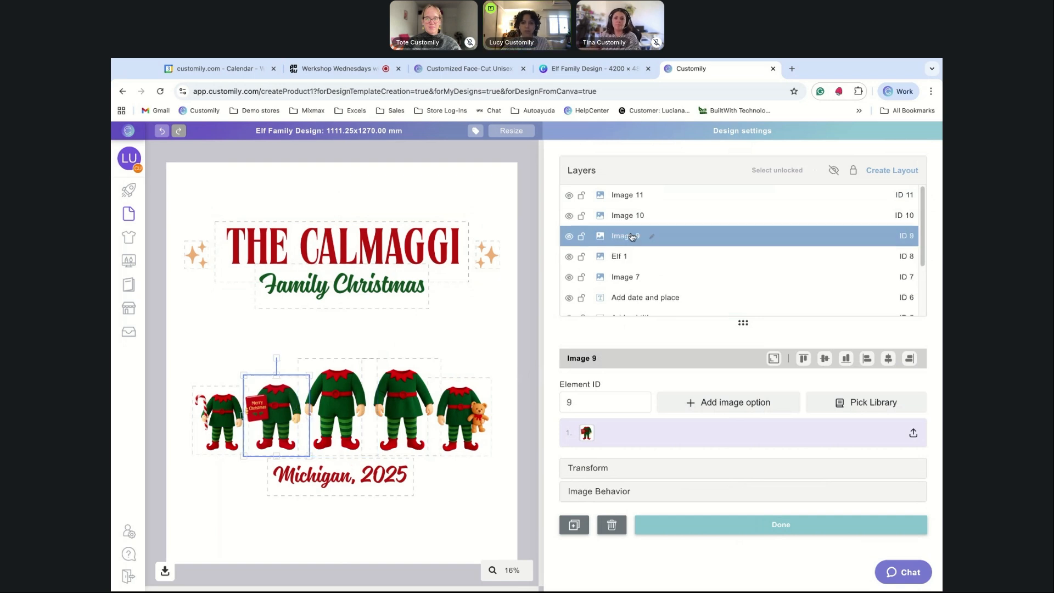
{"action": "left_click", "coordinate": [604, 281]}
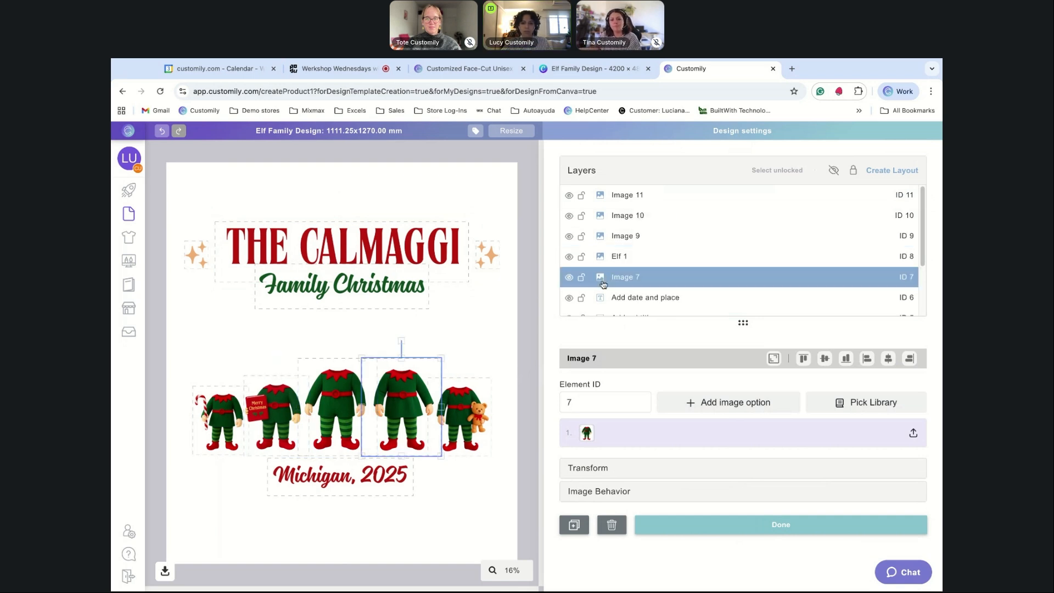
{"action": "left_click", "coordinate": [647, 278]}
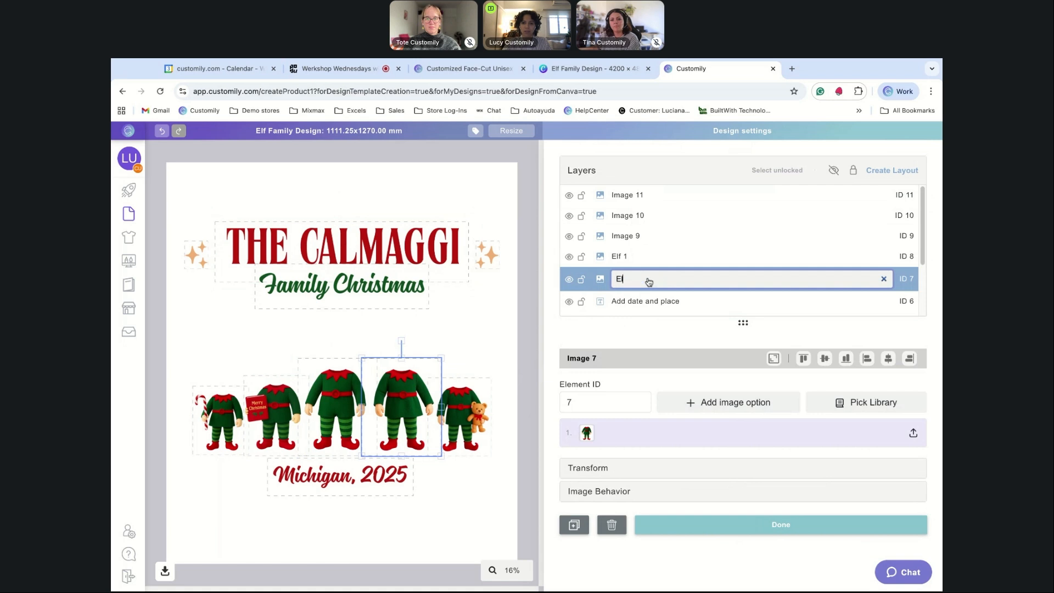
{"action": "type", "text": "Elf 2"}
{"action": "key", "text": "Return"}
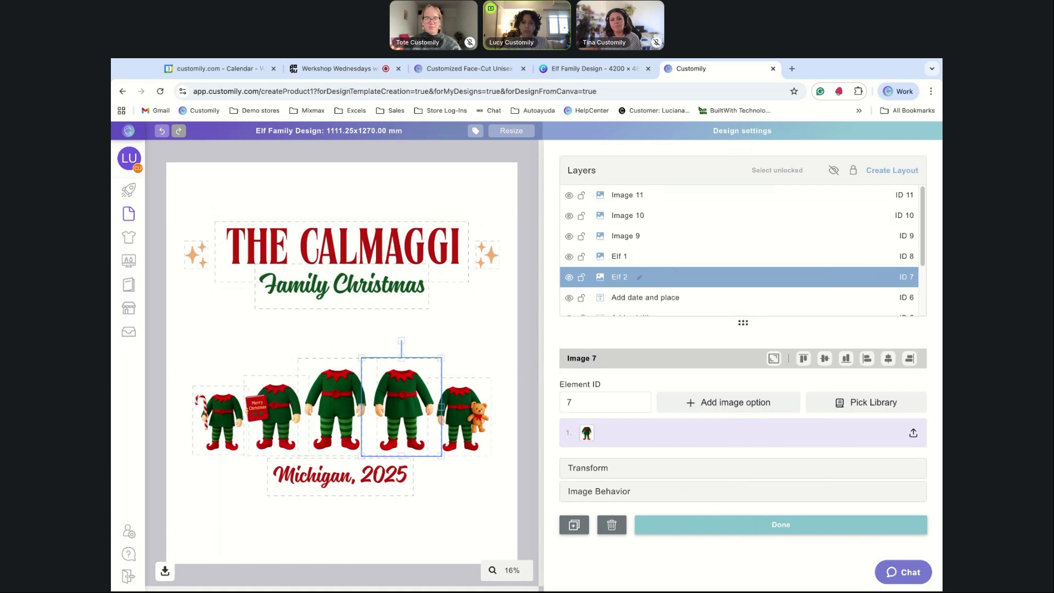
Rename the layer of the elf body holding the Merry Christmas book to "Elf 3".
{"action": "left_click", "coordinate": [291, 408]}
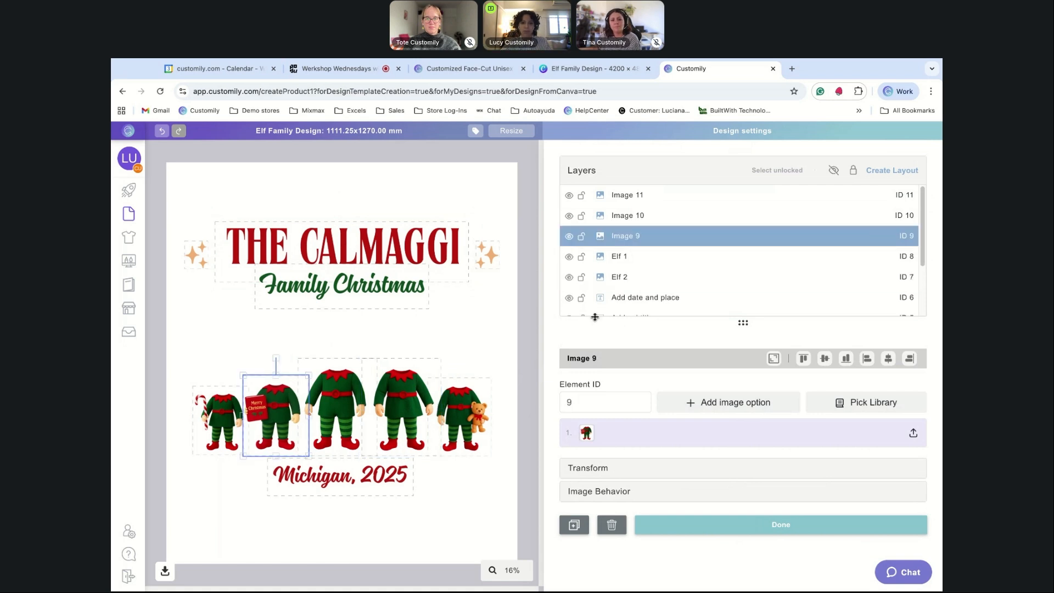
{"action": "left_click", "coordinate": [654, 237]}
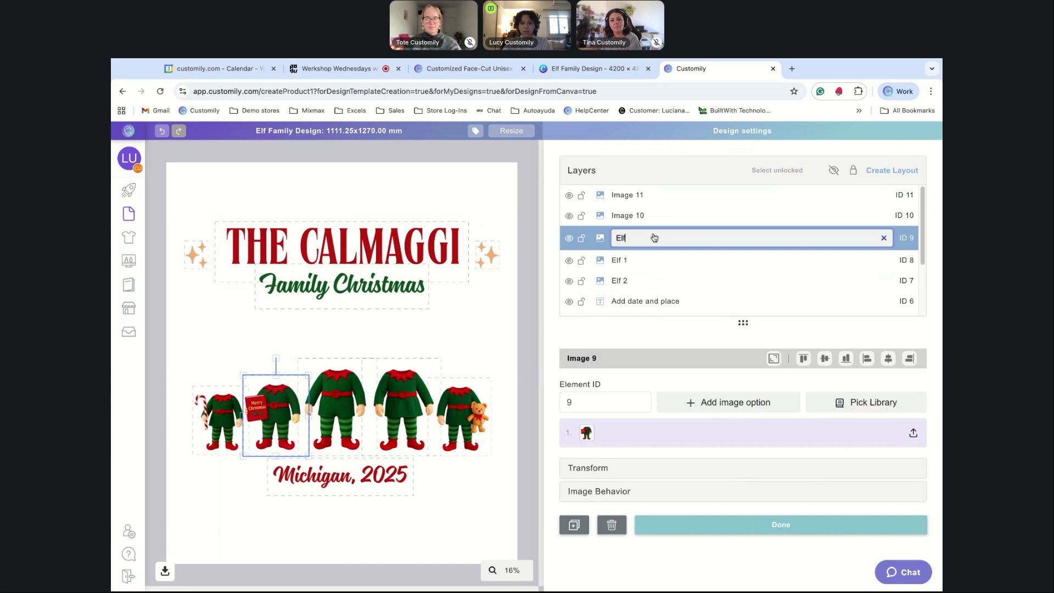
{"action": "type", "text": "Elf 3"}
{"action": "key", "text": "Return"}
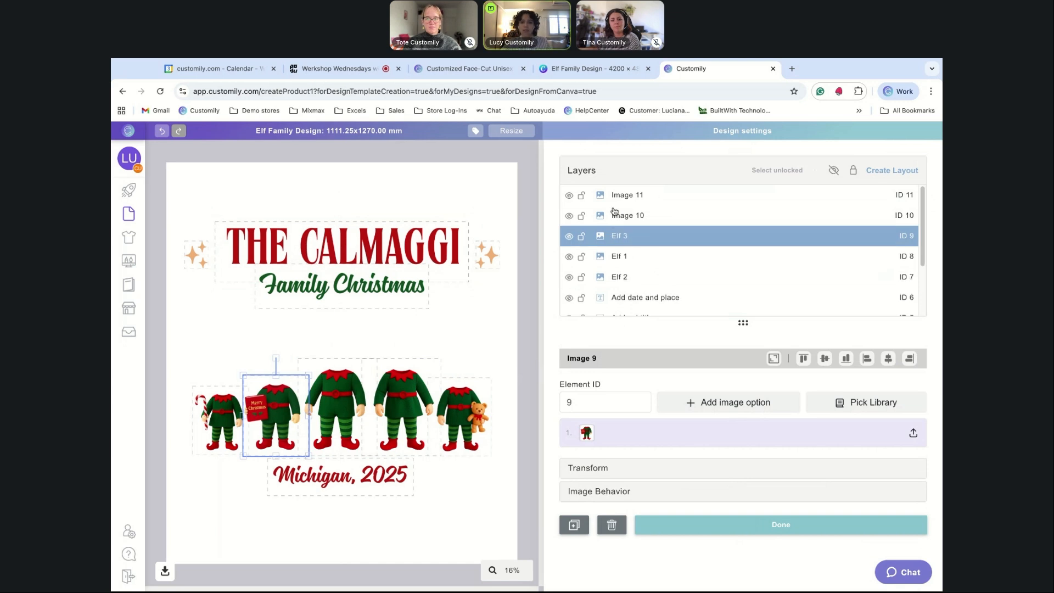
Move the Elf 2 layer above Elf 1 in the layer order and check which bodies Elf 1 and Elf 3 hold.
{"action": "left_click", "coordinate": [627, 218]}
{"action": "left_click", "coordinate": [621, 285]}
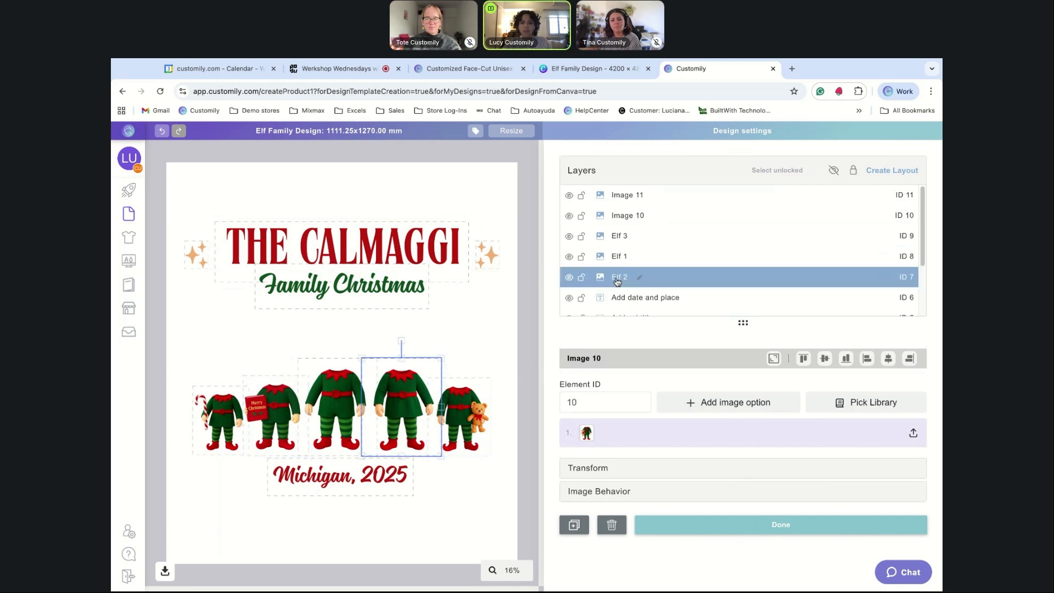
{"action": "left_click_drag", "start_coordinate": [621, 285], "coordinate": [617, 280]}
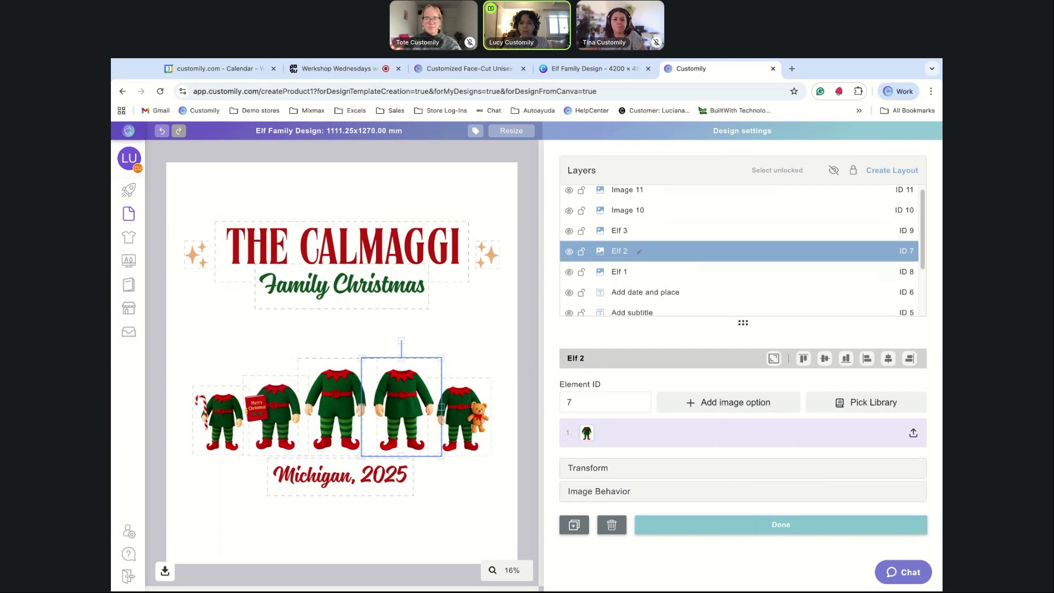
{"action": "left_click", "coordinate": [345, 404]}
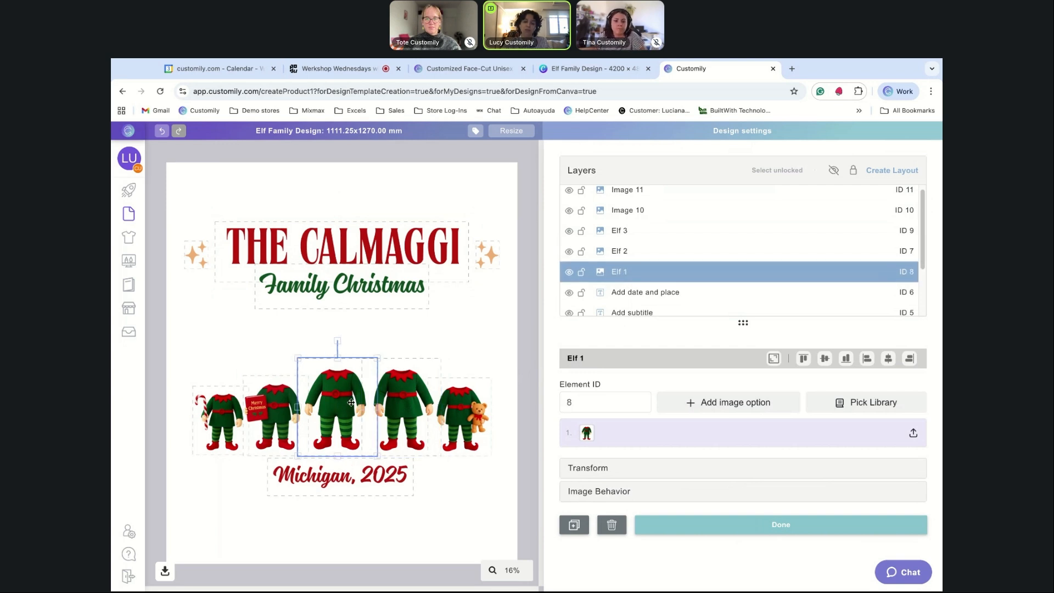
{"action": "left_click", "coordinate": [290, 416]}
{"action": "scroll", "coordinate": [628, 252], "scroll_direction": "up", "scroll_amount": 1}
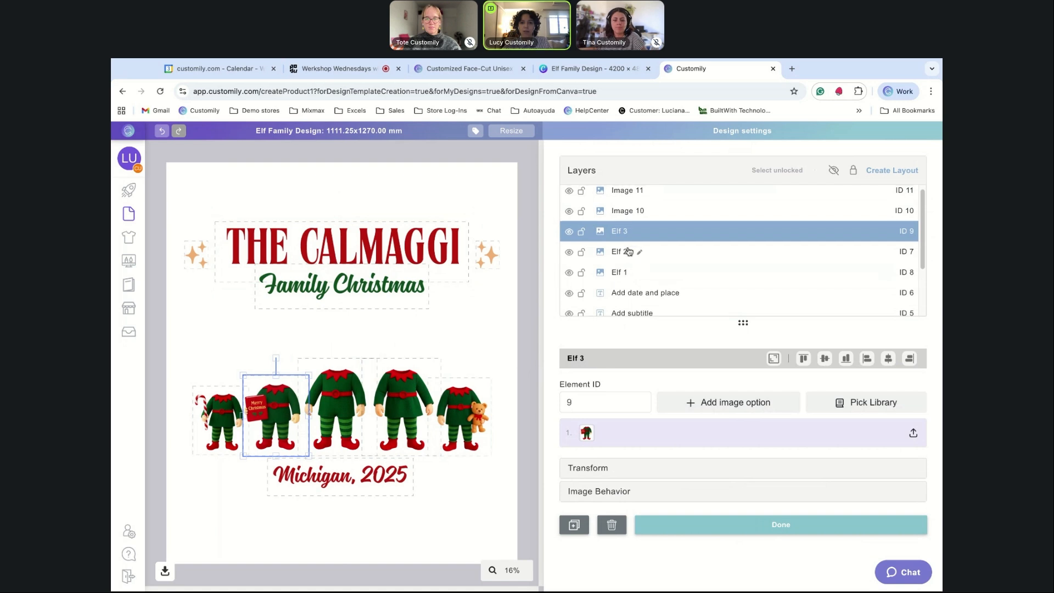
Rename the layer of the elf body holding the teddy bear to "Elf 4".
{"action": "left_click", "coordinate": [655, 216]}
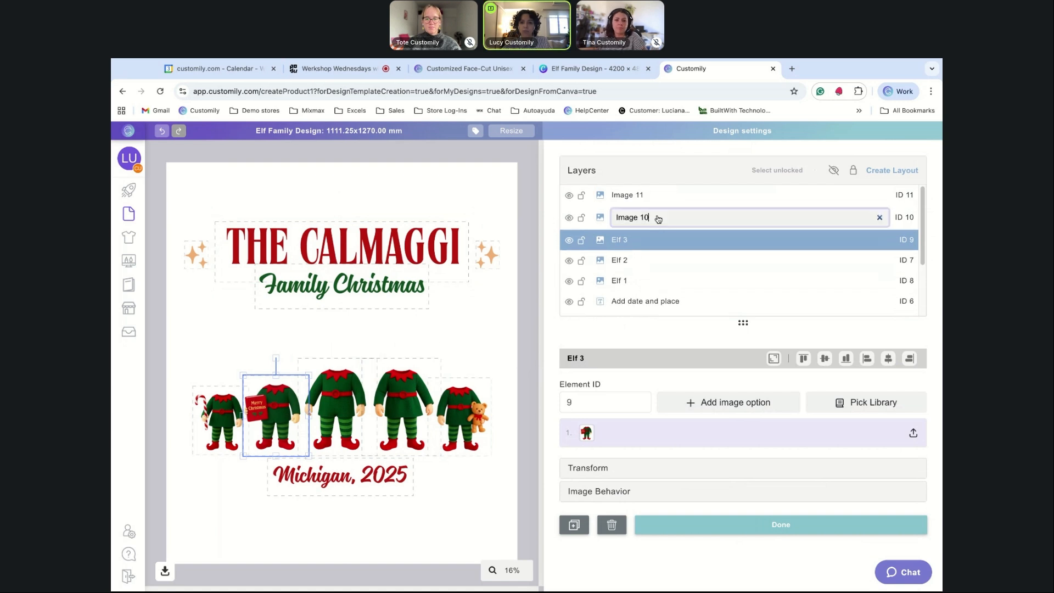
{"action": "key", "text": "ctrl+a"}
{"action": "left_click", "coordinate": [454, 401]}
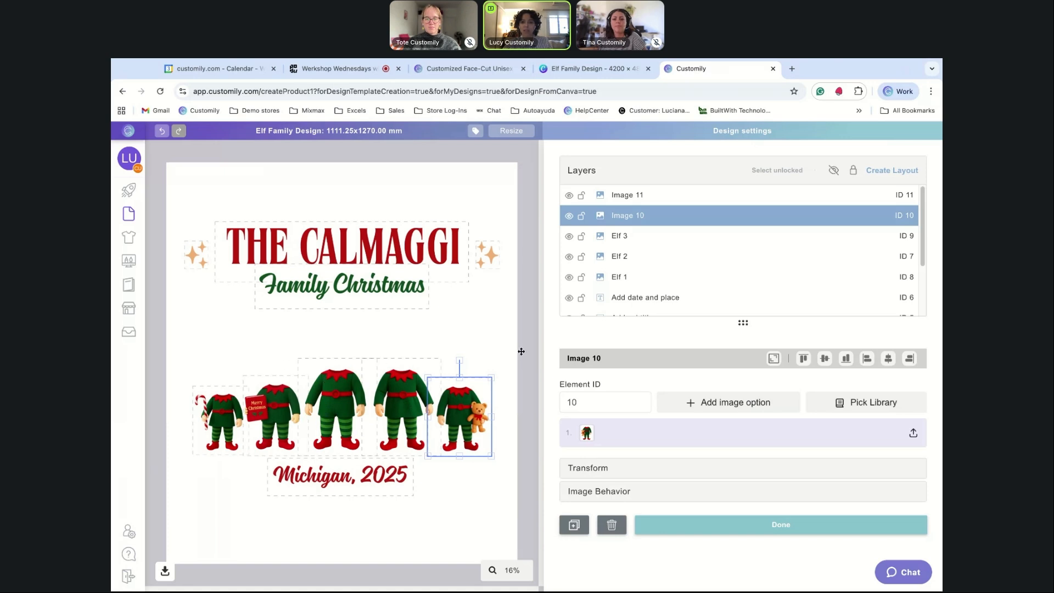
{"action": "left_click", "coordinate": [654, 217]}
{"action": "key", "text": "ctrl+a"}
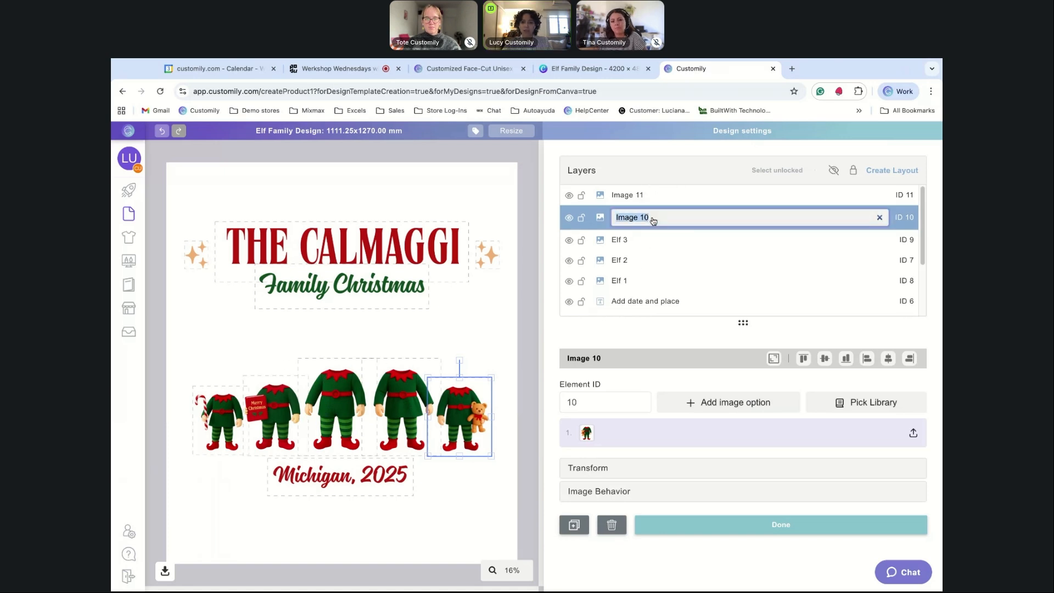
{"action": "type", "text": "Elf 4"}
{"action": "key", "text": "Return"}
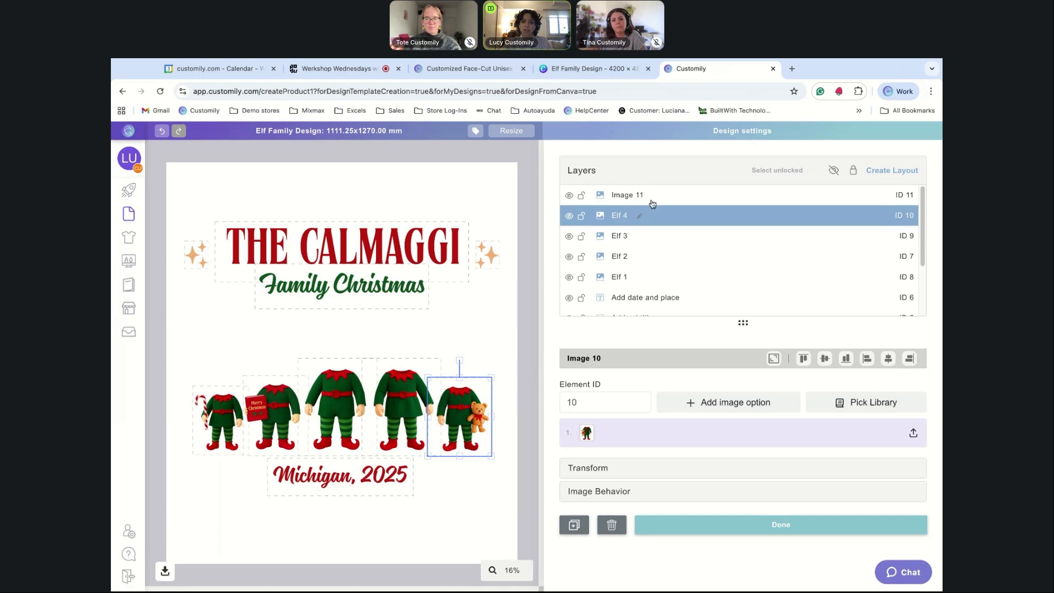
Rename the remaining image layer, the candy cane elf body, to "Elf 5" and finish editing the elf layers.
{"action": "left_click", "coordinate": [654, 197]}
{"action": "key", "text": "ctrl+a"}
{"action": "type", "text": "Elf"}
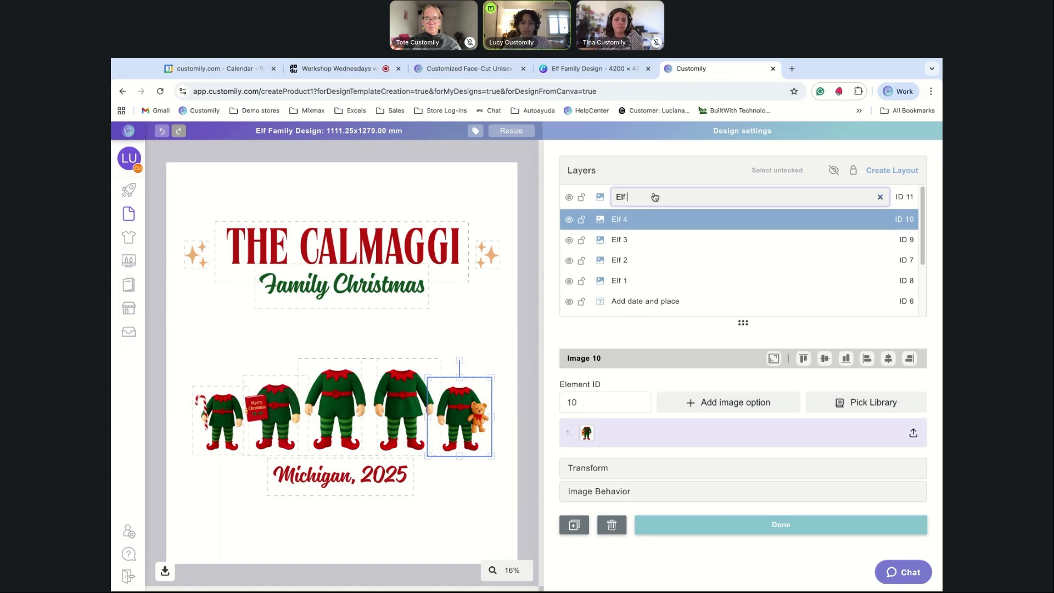
{"action": "type", "text": " 5"}
{"action": "key", "text": "Return"}
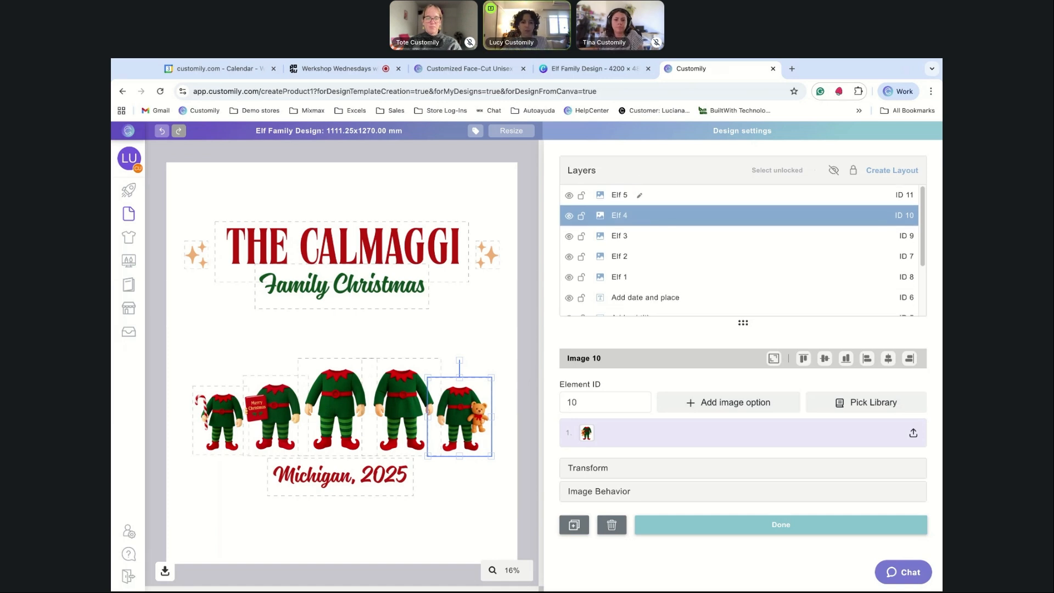
{"action": "left_click", "coordinate": [697, 275]}
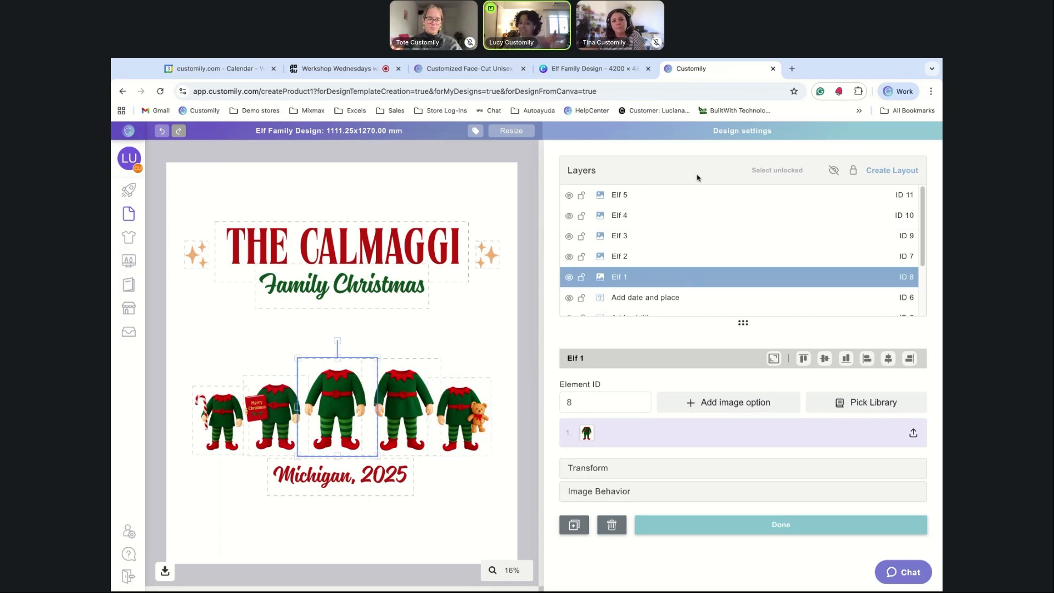
{"action": "left_click", "coordinate": [732, 525]}
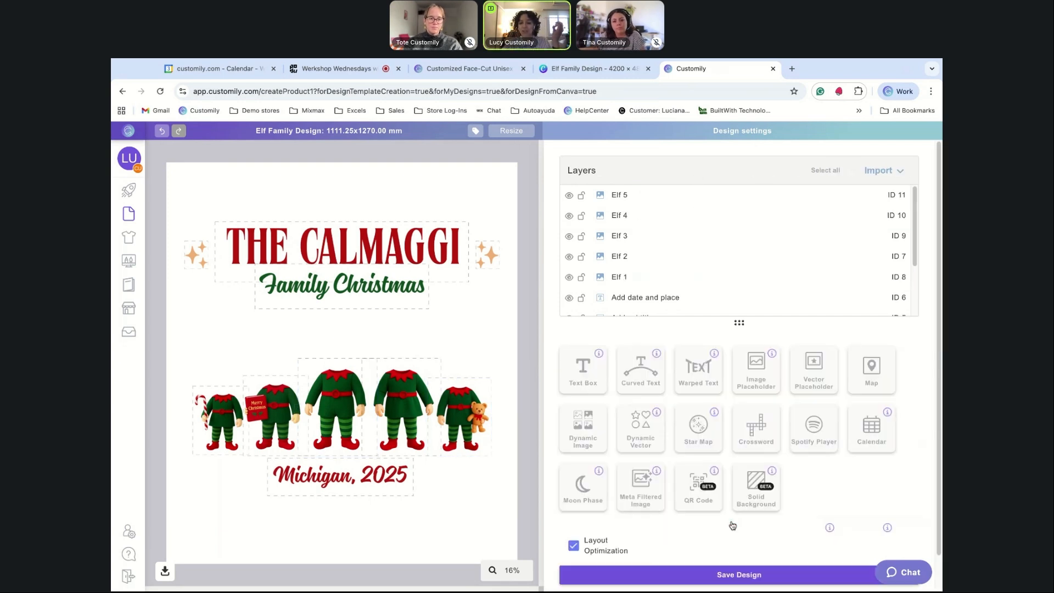
Add an image placeholder for the shopper's photo and shrink it to head size above the middle elf's body.
{"action": "left_click", "coordinate": [758, 378]}
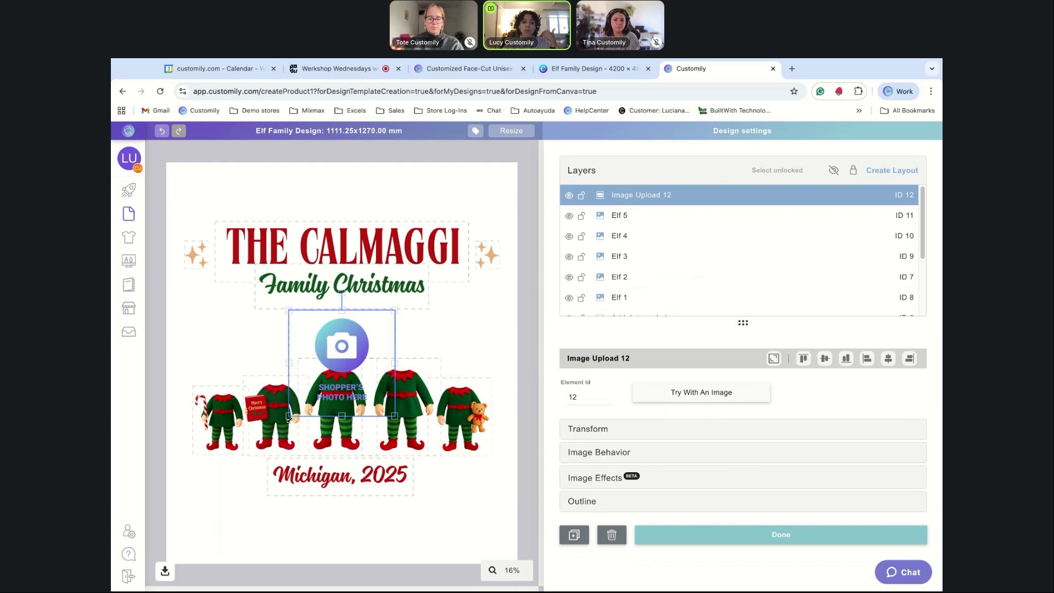
{"action": "left_click_drag", "start_coordinate": [289, 417], "coordinate": [338, 359]}
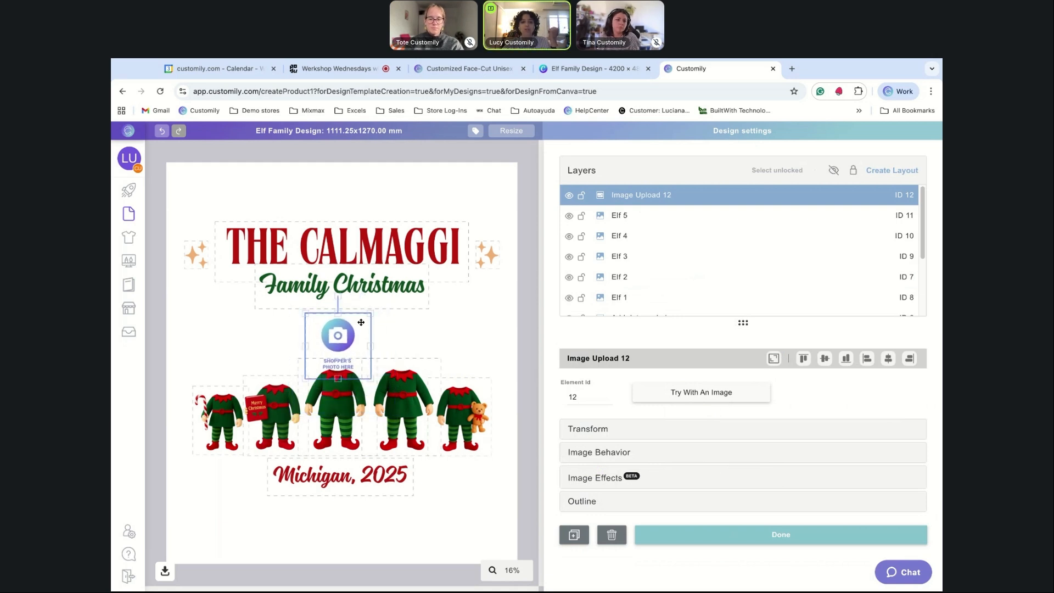
{"action": "left_click_drag", "start_coordinate": [374, 314], "coordinate": [363, 322]}
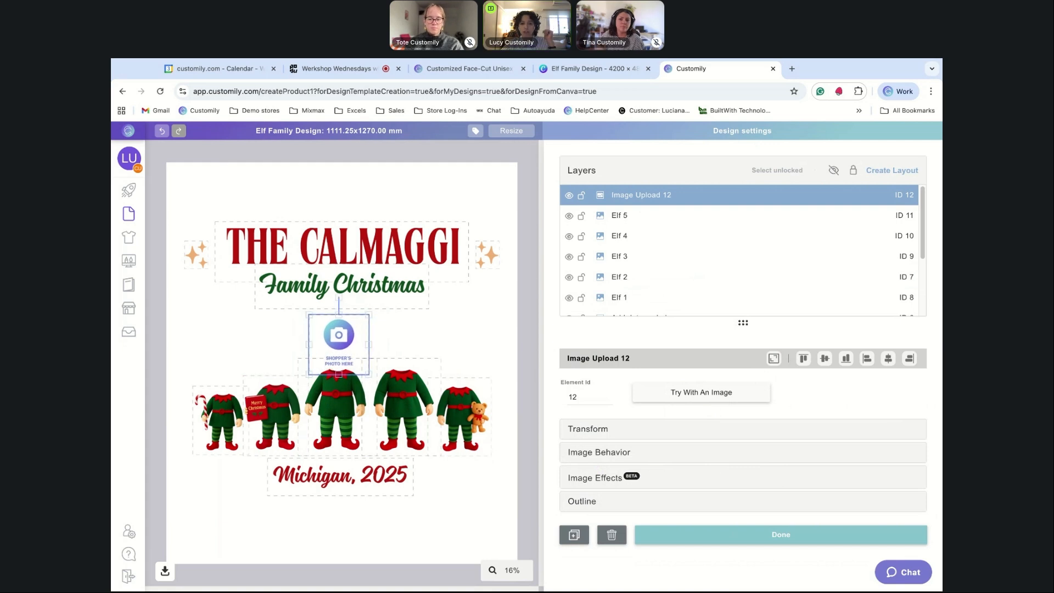
Add Customily's Face Cut Out image effect to the photo placeholder, filtering the effects by the Customily provider.
{"action": "left_click", "coordinate": [603, 480]}
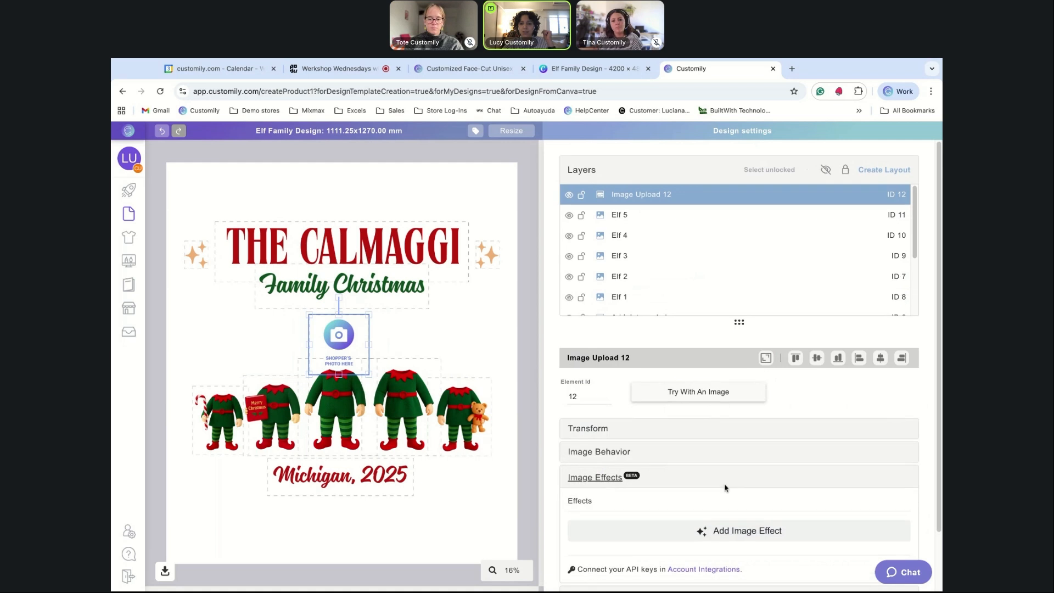
{"action": "scroll", "coordinate": [686, 477], "scroll_direction": "down", "scroll_amount": 1}
{"action": "left_click", "coordinate": [740, 474]}
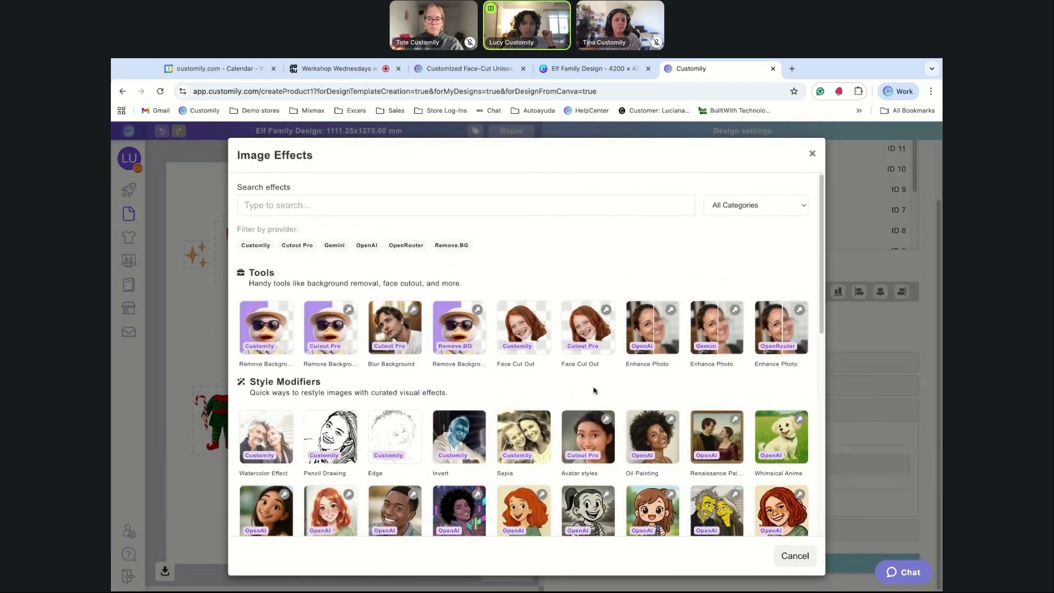
{"action": "left_click", "coordinate": [265, 250]}
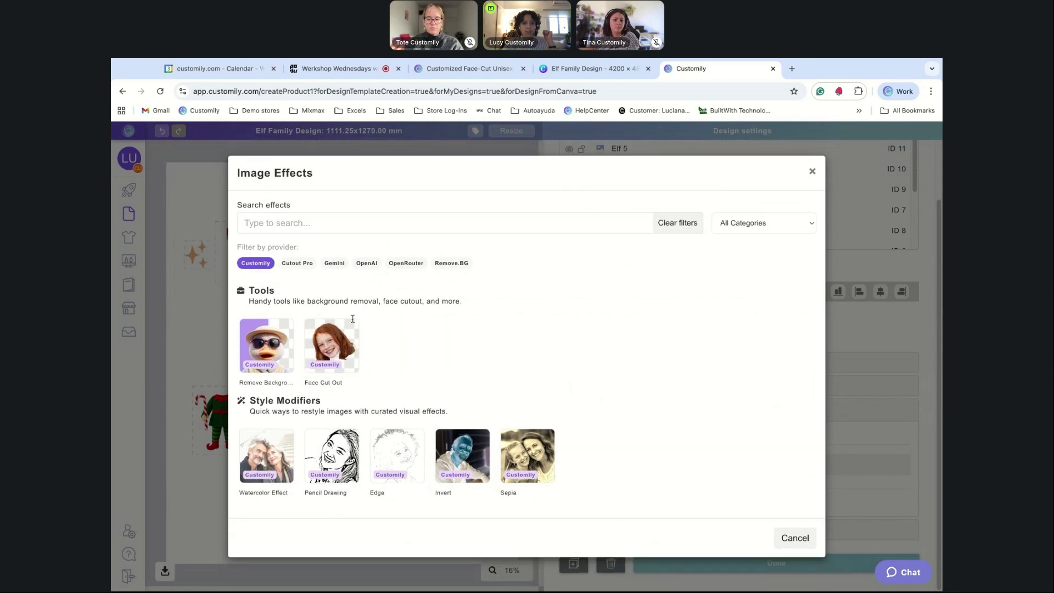
{"action": "left_click", "coordinate": [340, 352]}
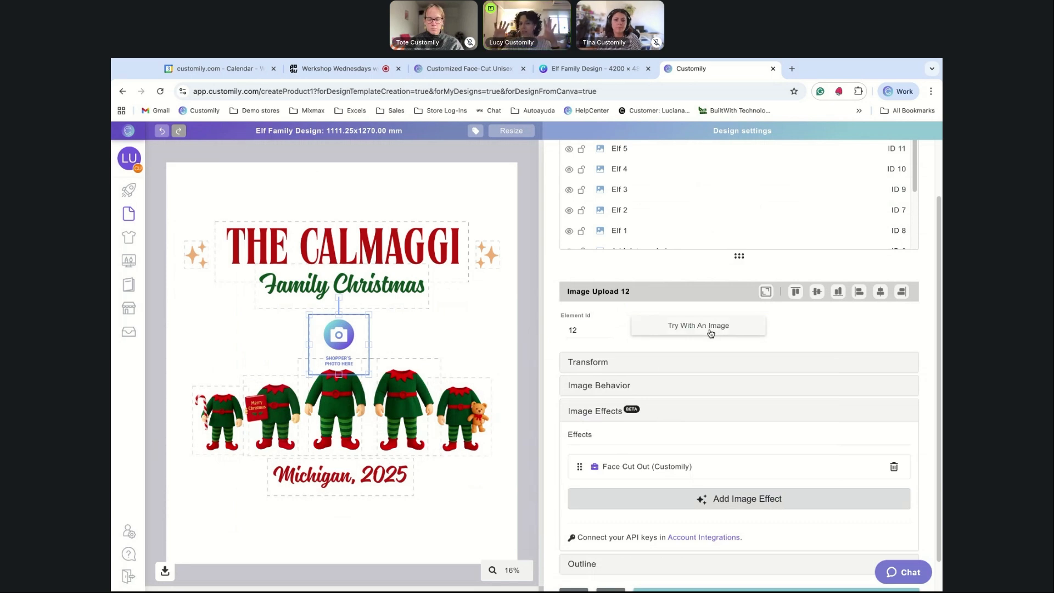
Rename the photo placeholder's layer to "Elf 1 face".
{"action": "scroll", "coordinate": [725, 162], "scroll_direction": "up", "scroll_amount": 2}
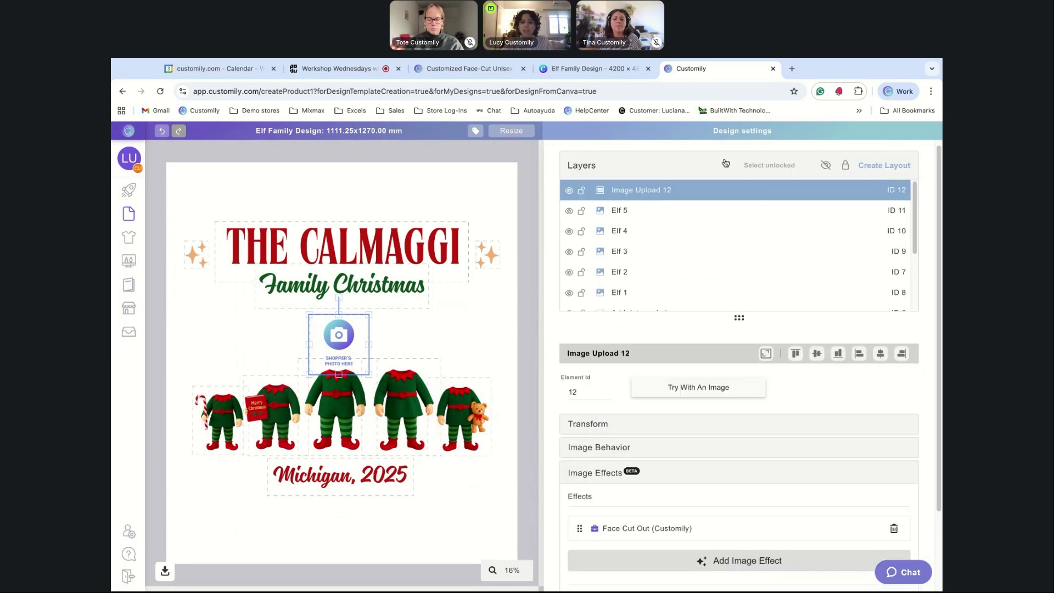
{"action": "double_click", "coordinate": [679, 197]}
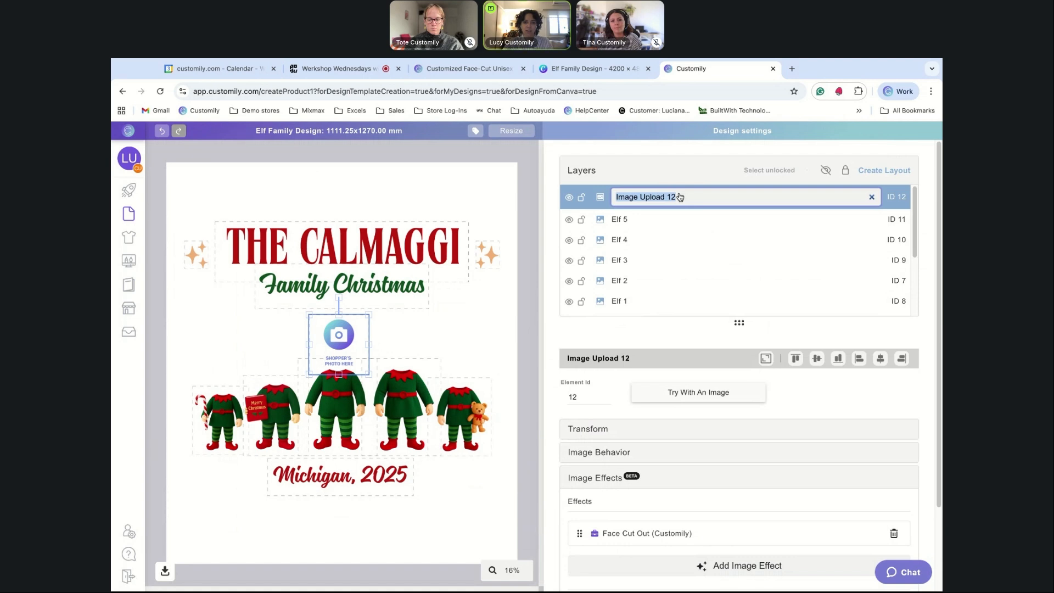
{"action": "type", "text": "Elf 1"}
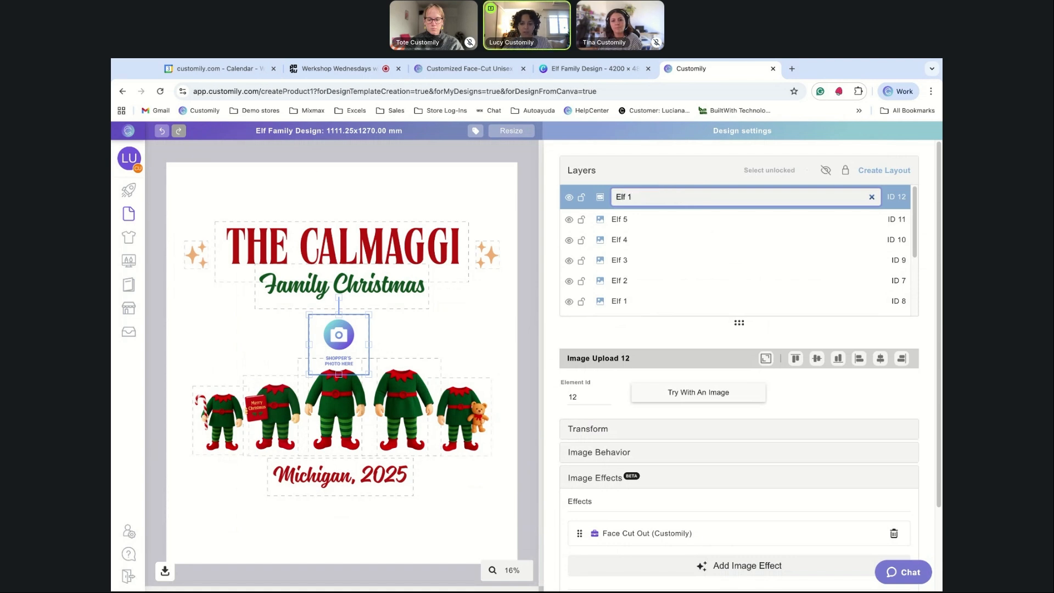
{"action": "type", "text": " face"}
{"action": "key", "text": "Return"}
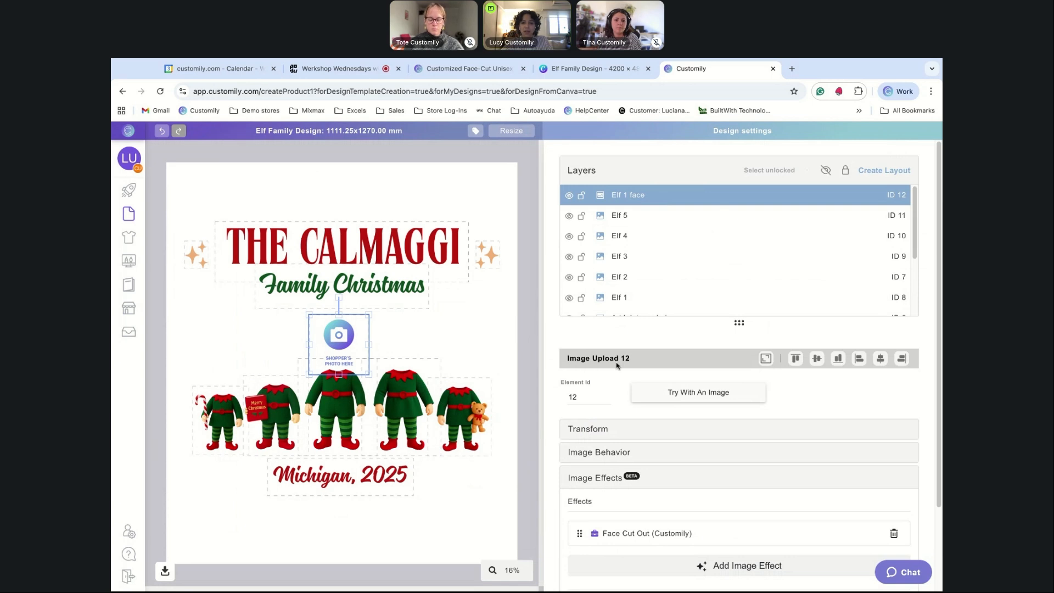
Duplicate the Elf 1 face placeholder and place the copy above the Elf 2 body.
{"action": "scroll", "coordinate": [631, 363], "scroll_direction": "down", "scroll_amount": 2}
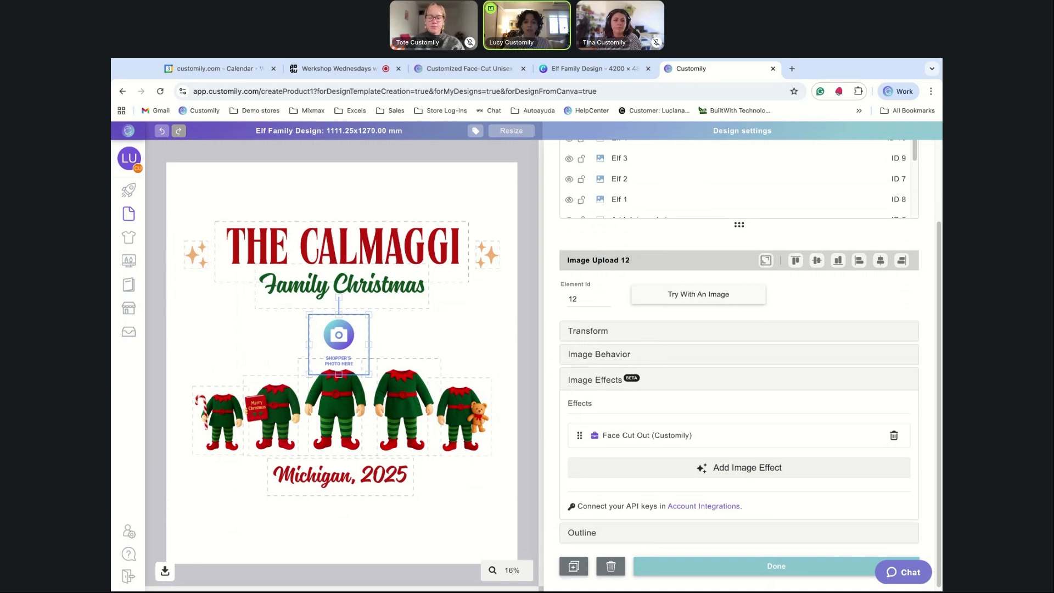
{"action": "key", "text": "super+v"}
{"action": "left_click_drag", "start_coordinate": [366, 336], "coordinate": [426, 336]}
{"action": "key", "text": "Right"}
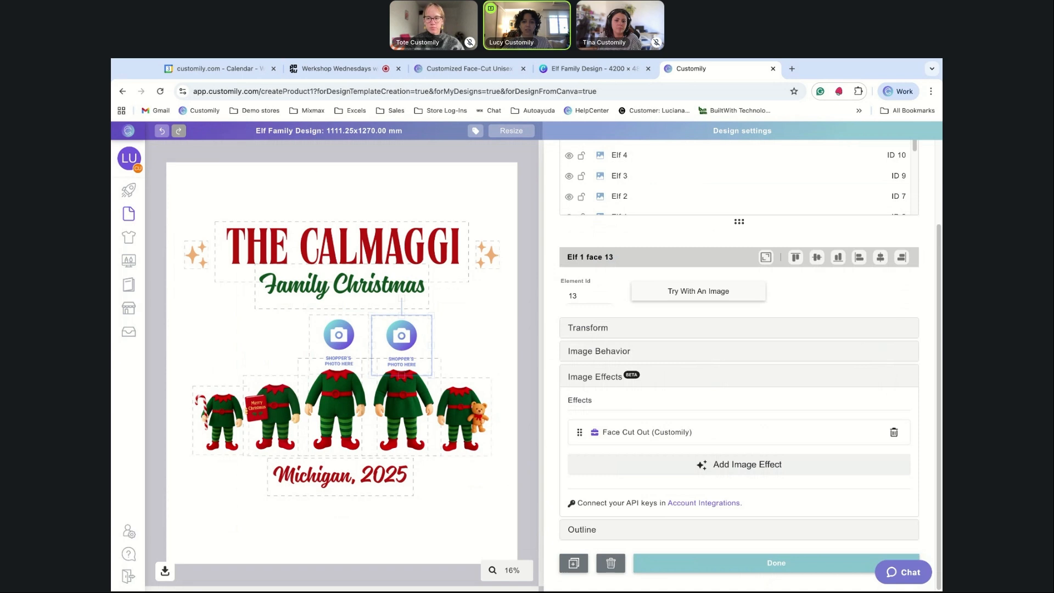
Make two more copies of the face placeholder and place them above the Elf 3 and Elf 4 bodies.
{"action": "scroll", "coordinate": [755, 252], "scroll_direction": "up", "scroll_amount": 3}
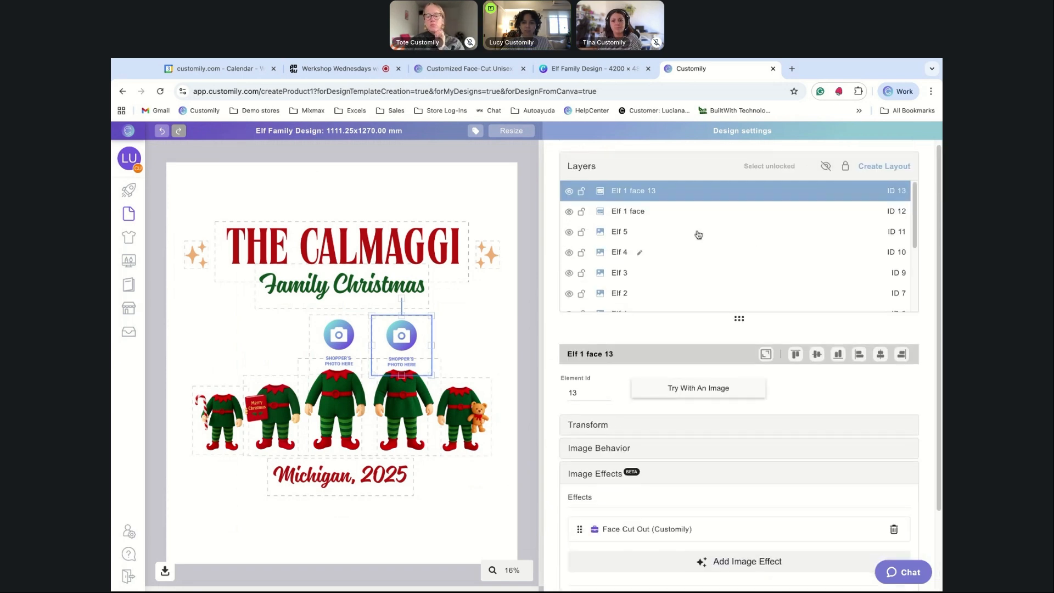
{"action": "key", "text": "super+c"}
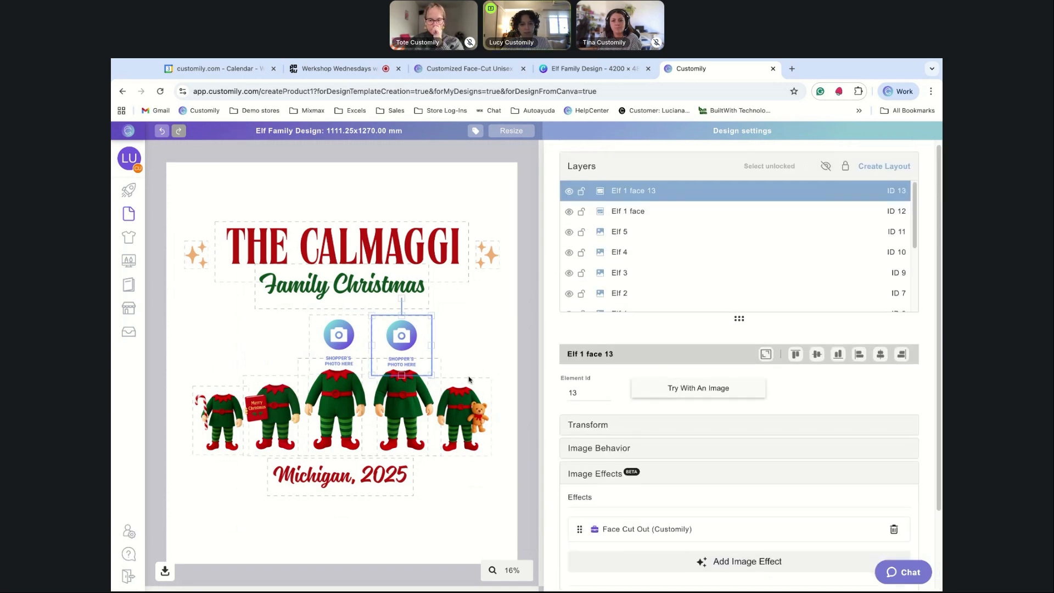
{"action": "key", "text": "super+v"}
{"action": "left_click_drag", "start_coordinate": [416, 340], "coordinate": [457, 353]}
{"action": "key", "text": "super+c"}
{"action": "key", "text": "super+v"}
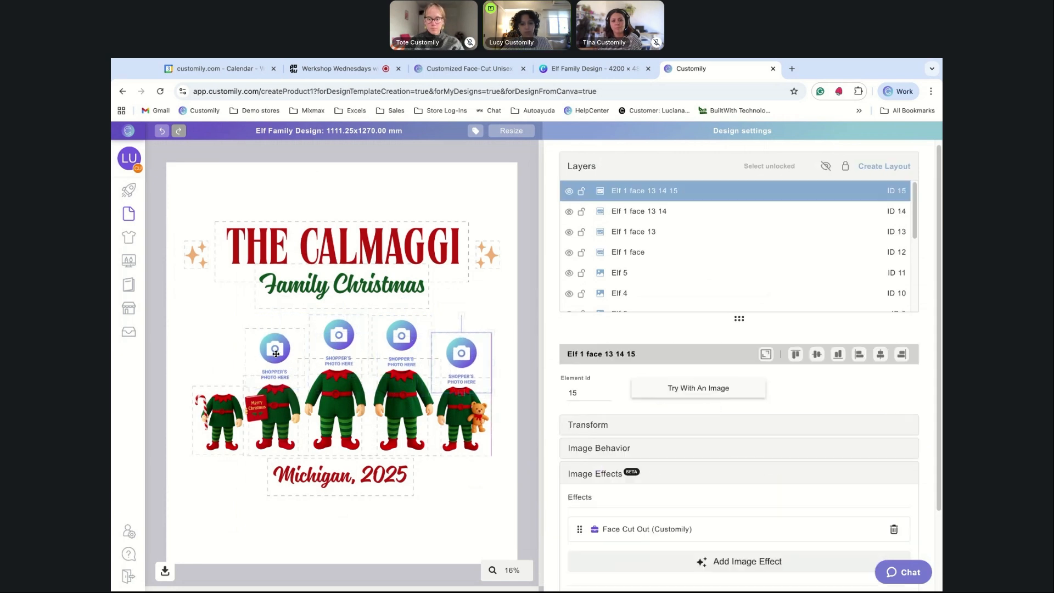
Paste a fifth face placeholder above the Elf 5 body, and slightly shrink the placeholders above the Elf 4 and Elf 3 bodies to fit.
{"action": "key", "text": "super+v"}
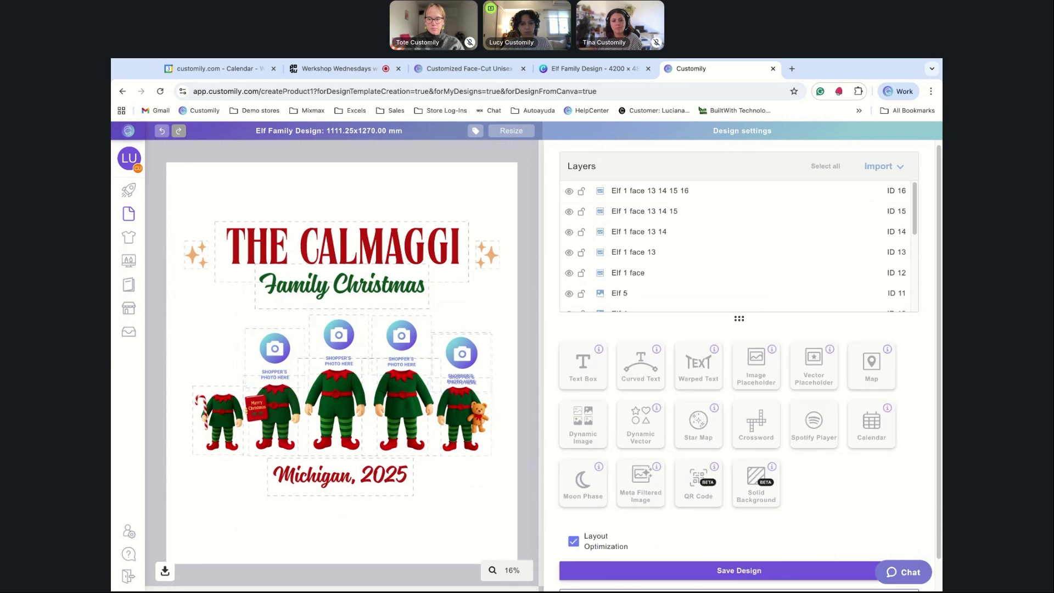
{"action": "left_click_drag", "start_coordinate": [461, 356], "coordinate": [223, 364]}
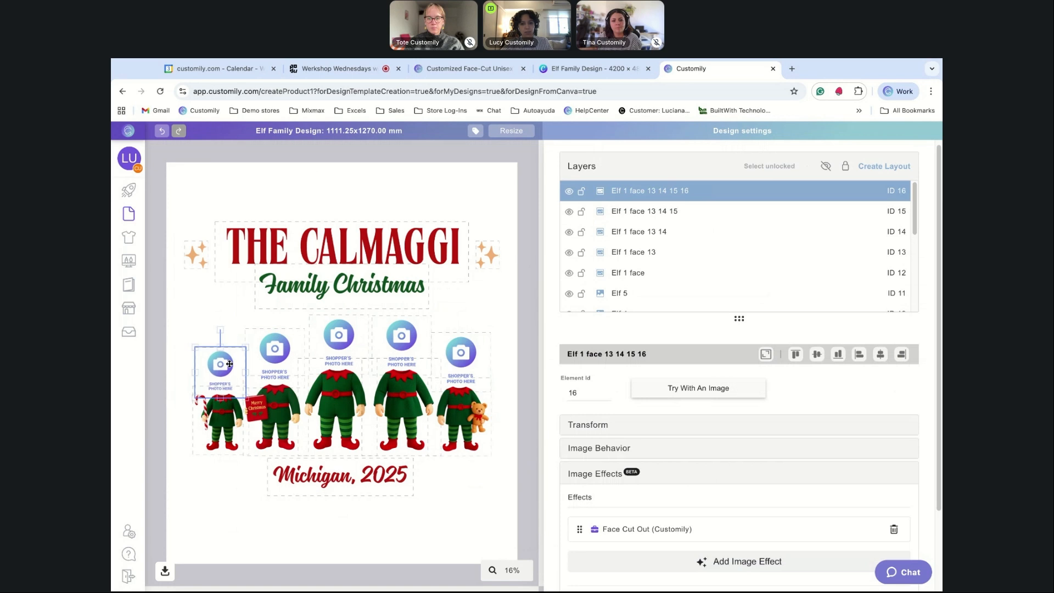
{"action": "left_click", "coordinate": [471, 357]}
{"action": "left_click_drag", "start_coordinate": [491, 333], "coordinate": [492, 334]}
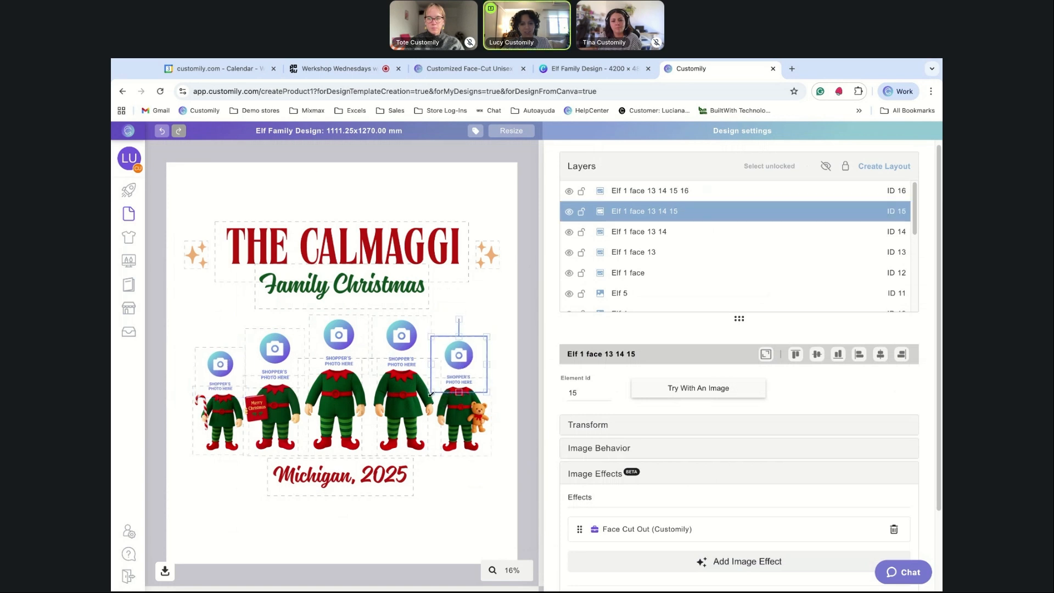
{"action": "left_click_drag", "start_coordinate": [431, 393], "coordinate": [433, 391]}
{"action": "left_click", "coordinate": [295, 349]}
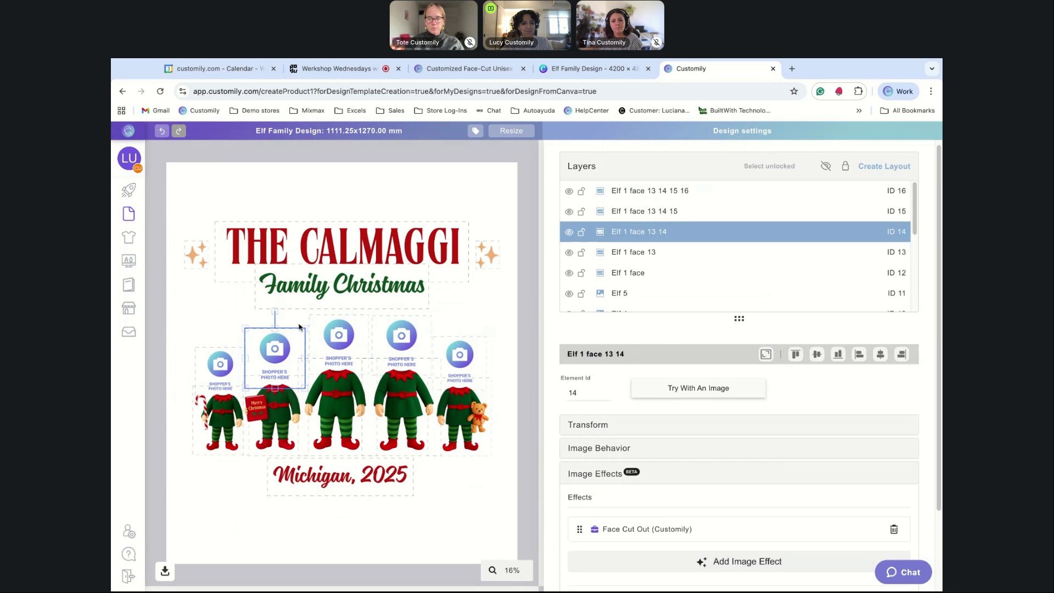
{"action": "left_click_drag", "start_coordinate": [306, 329], "coordinate": [291, 351]}
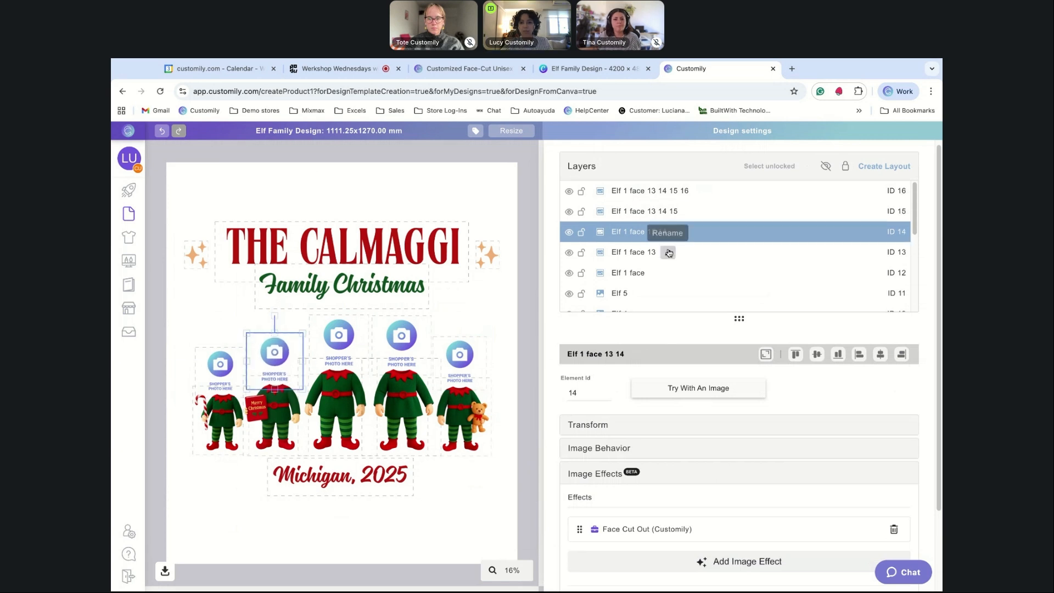
Rename the face placeholder copies with IDs 13, 14 and 15 as "Elf 2 face", "Elf 3 face" and "Elf 4 face".
{"action": "double_click", "coordinate": [634, 252]}
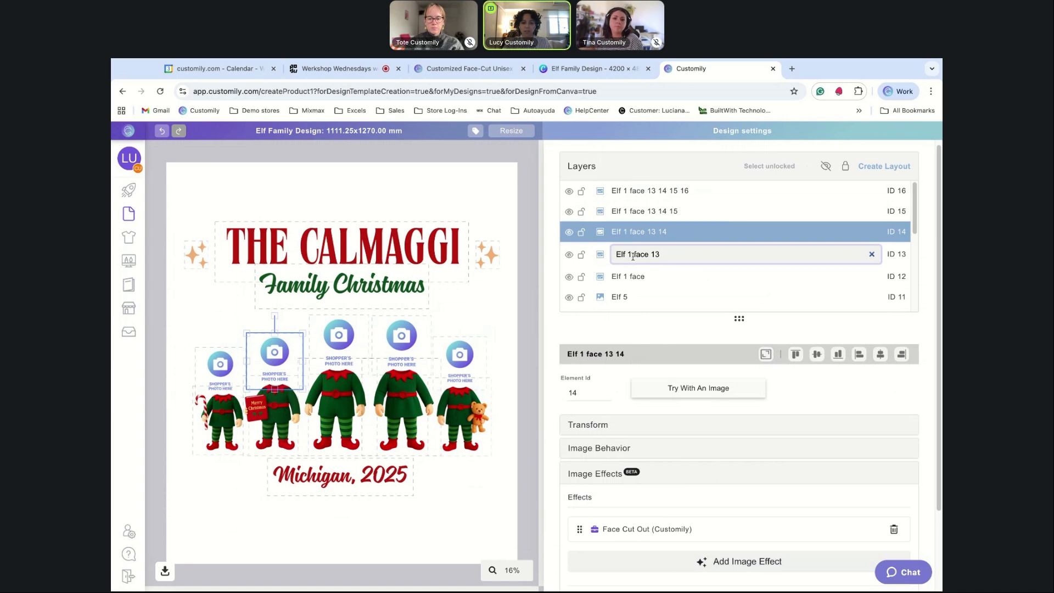
{"action": "key", "text": "BackSpace"}
{"action": "type", "text": "2"}
{"action": "left_click", "coordinate": [670, 254]}
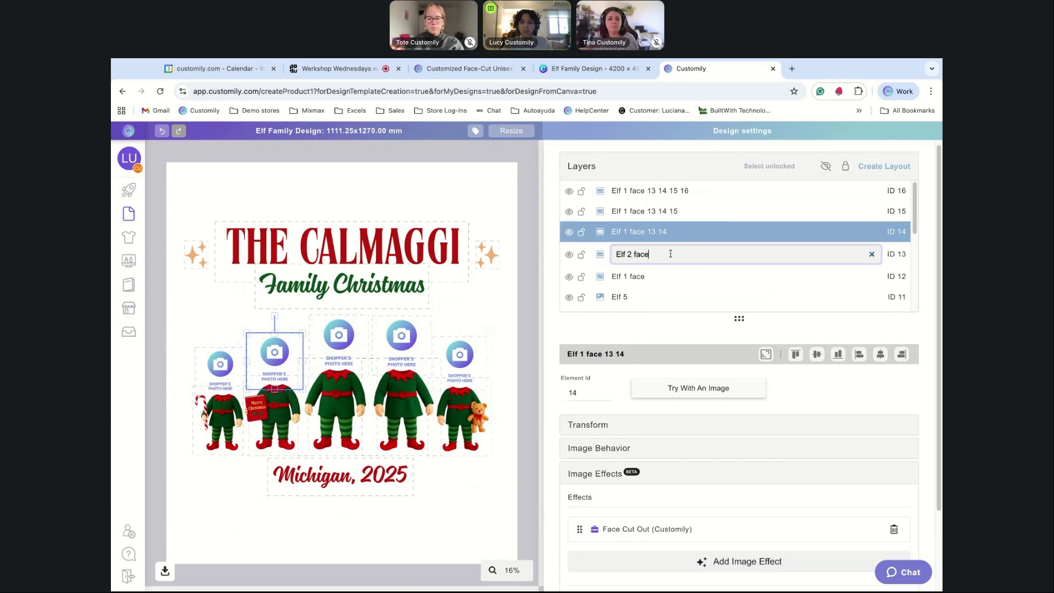
{"action": "key", "text": "Return"}
{"action": "left_click", "coordinate": [678, 233]}
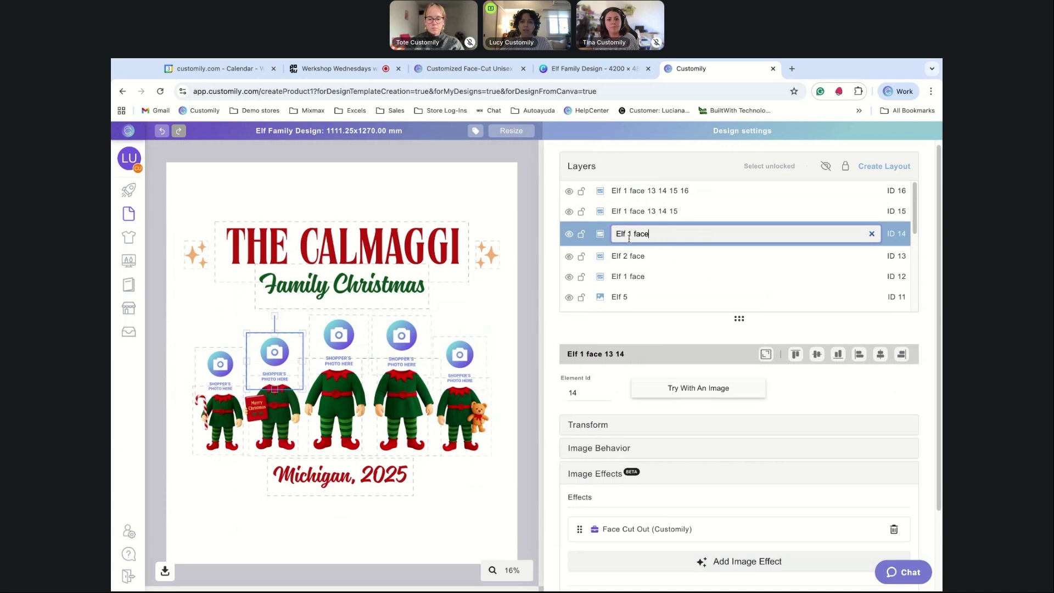
{"action": "type", "text": "3"}
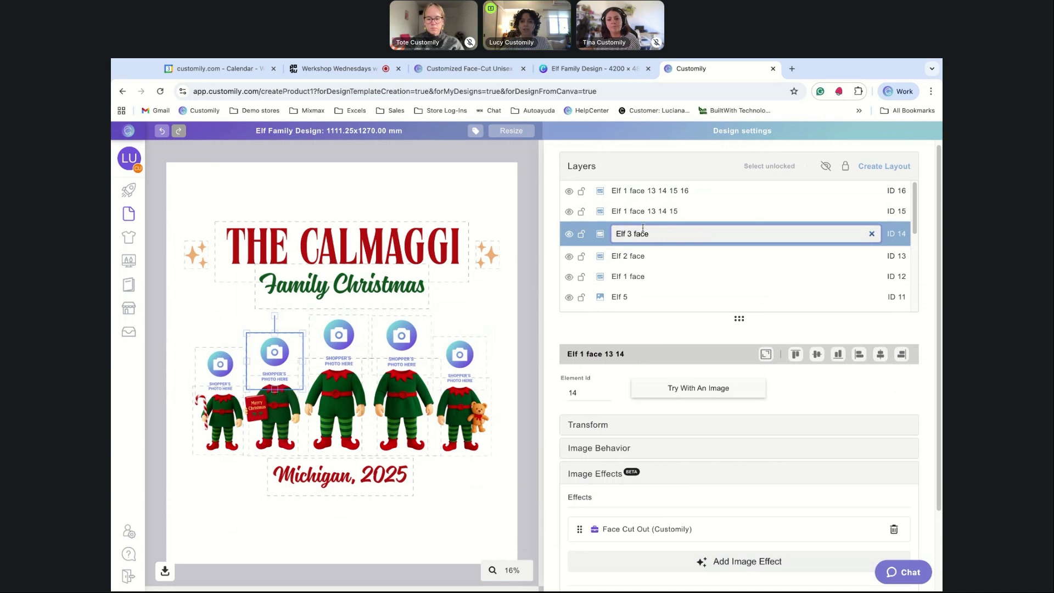
{"action": "left_click", "coordinate": [671, 212]}
{"action": "left_click", "coordinate": [689, 212]}
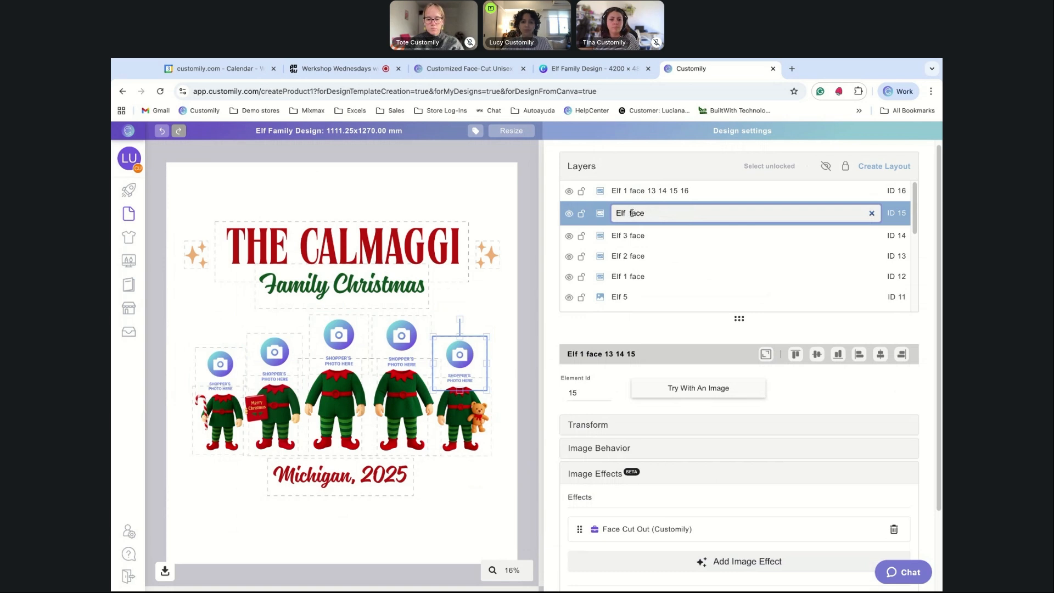
Rename the face placeholder copy with ID 16 as "Elf 5 face" and deselect it.
{"action": "left_click", "coordinate": [681, 191]}
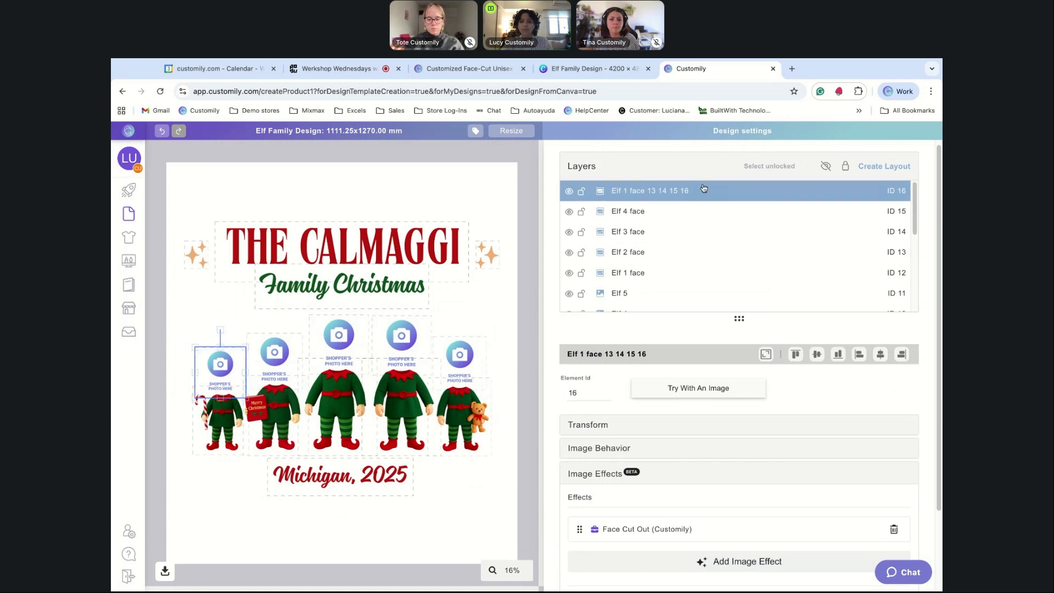
{"action": "left_click", "coordinate": [703, 191]}
{"action": "key", "text": "shift+Left"}
{"action": "key", "text": "shift+Left"}
{"action": "key", "text": "shift+Left"}
{"action": "key", "text": "shift+Left"}
{"action": "key", "text": "shift+Left"}
{"action": "key", "text": "shift+Left"}
{"action": "key", "text": "shift+Left"}
{"action": "key", "text": "shift+Left"}
{"action": "key", "text": "shift+Left"}
{"action": "key", "text": "shift+Left"}
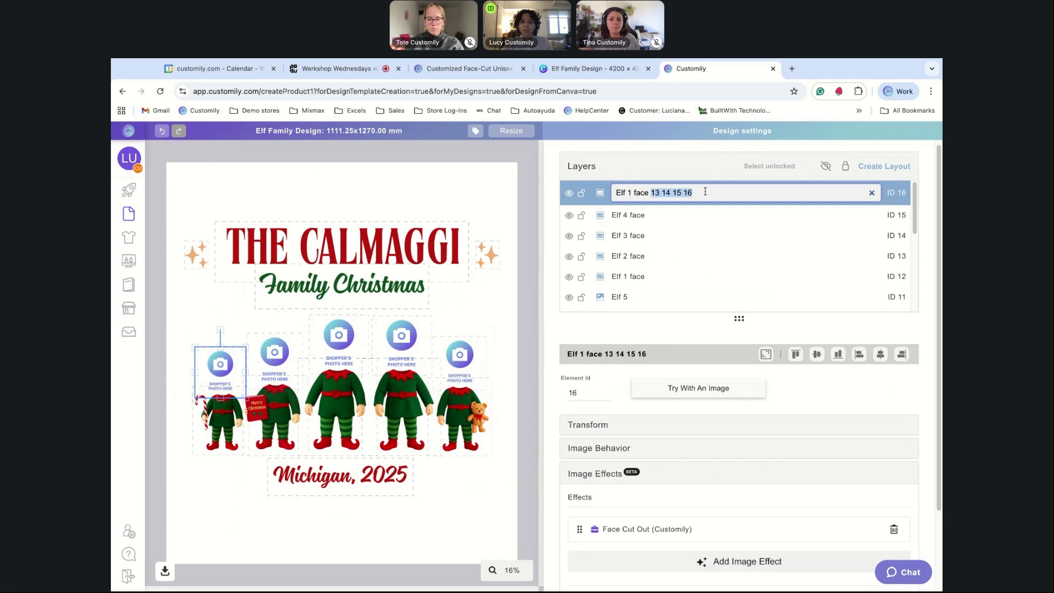
{"action": "key", "text": "BackSpace"}
{"action": "key", "text": "BackSpace"}
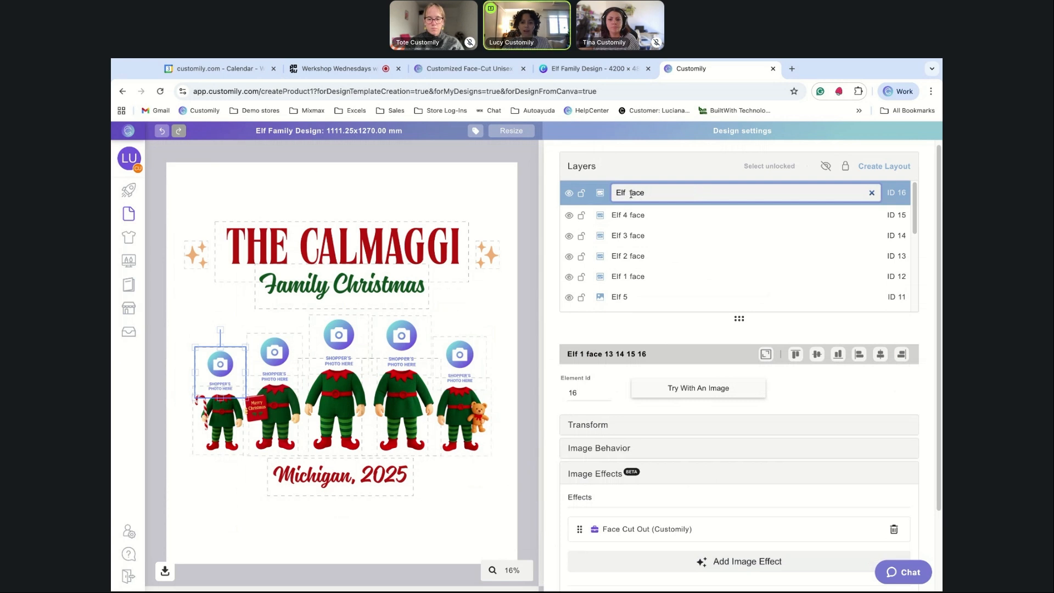
{"action": "type", "text": "5"}
{"action": "key", "text": "Return"}
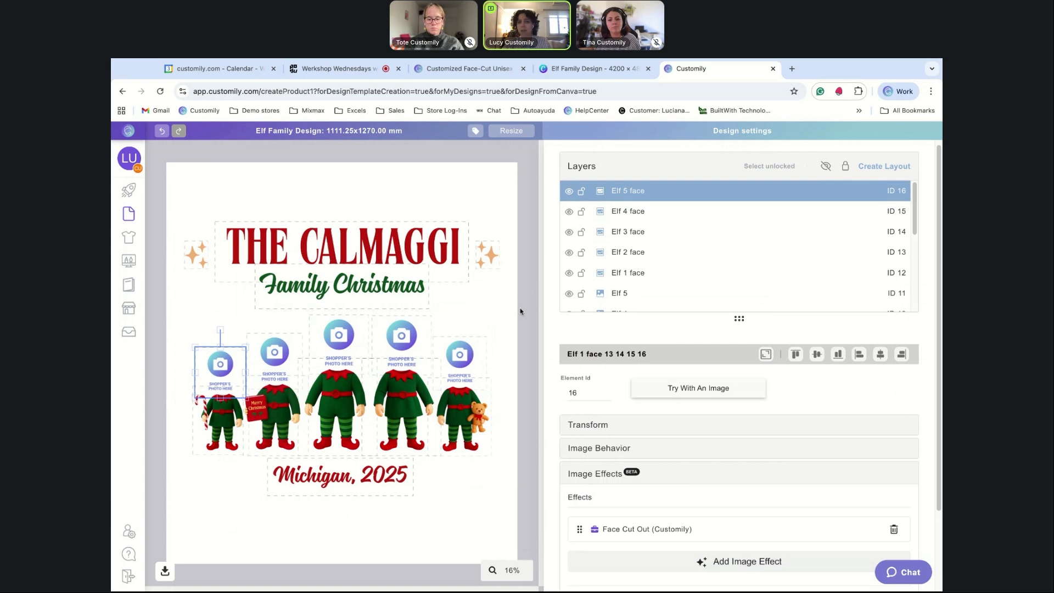
{"action": "left_click", "coordinate": [516, 334]}
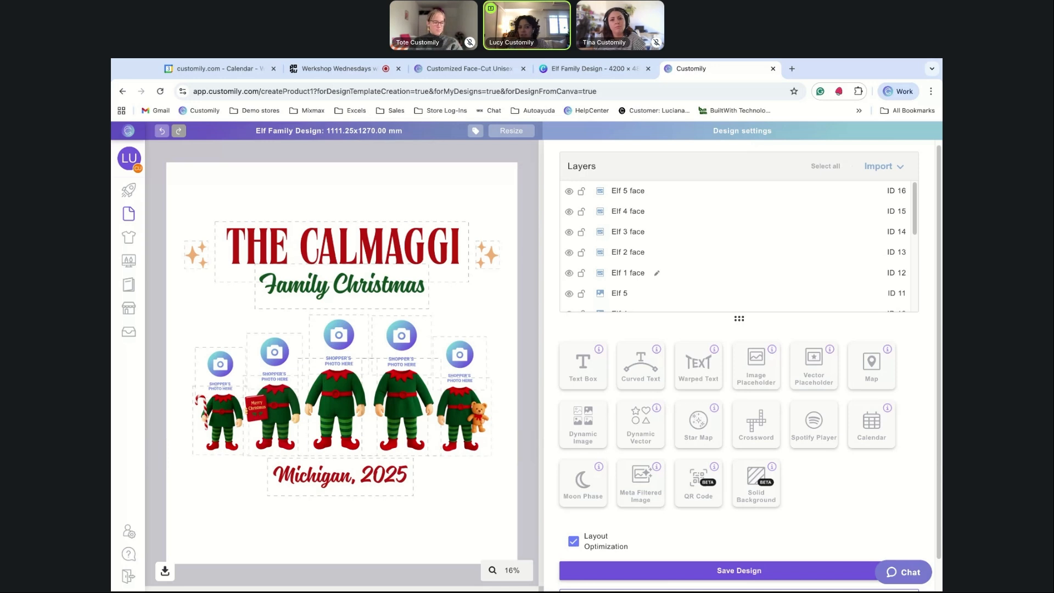
Switch to the sample sweatshirt's store page and choose the Family of 4 layout to examine its elves and upload fields.
{"action": "left_click", "coordinate": [471, 68]}
{"action": "scroll", "coordinate": [656, 386], "scroll_direction": "up", "scroll_amount": 3}
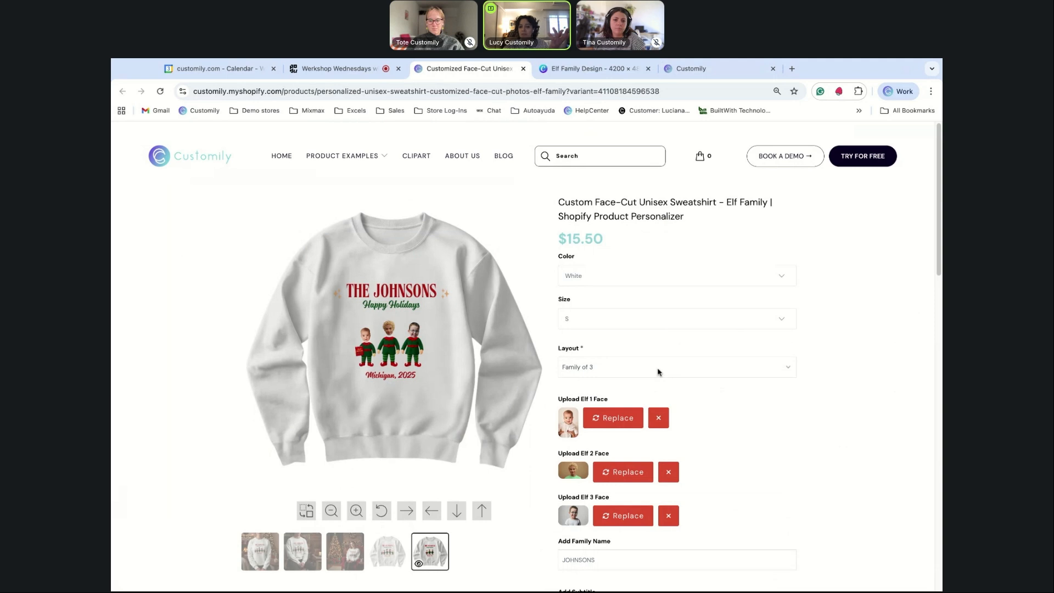
{"action": "left_click", "coordinate": [660, 381]}
{"action": "scroll", "coordinate": [661, 381], "scroll_direction": "down", "scroll_amount": 3}
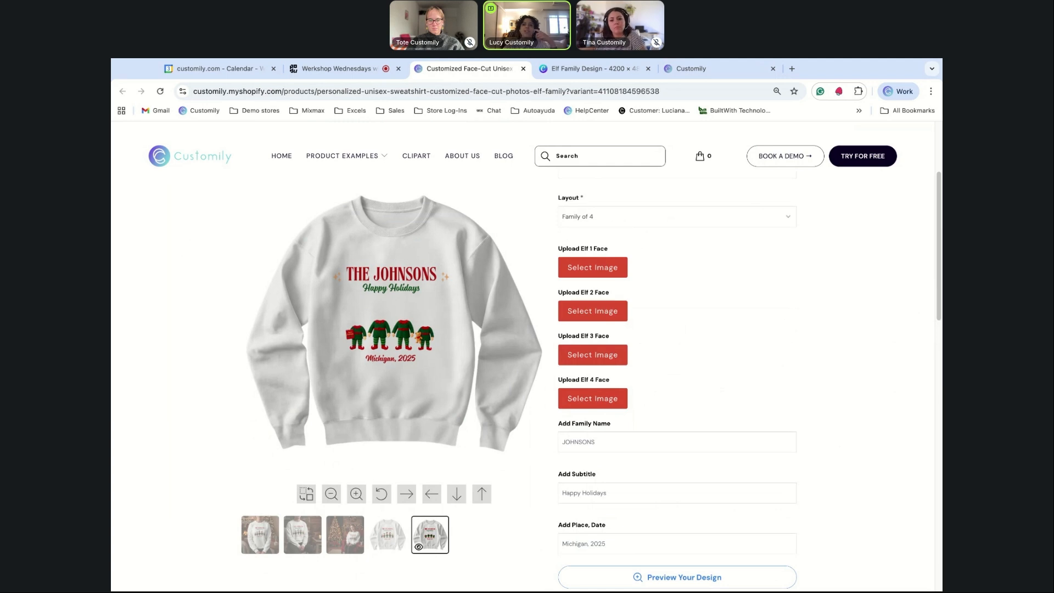
Return to the Customily design and group all elf body and face layers into a layout named "Family of 5".
{"action": "left_click", "coordinate": [715, 70]}
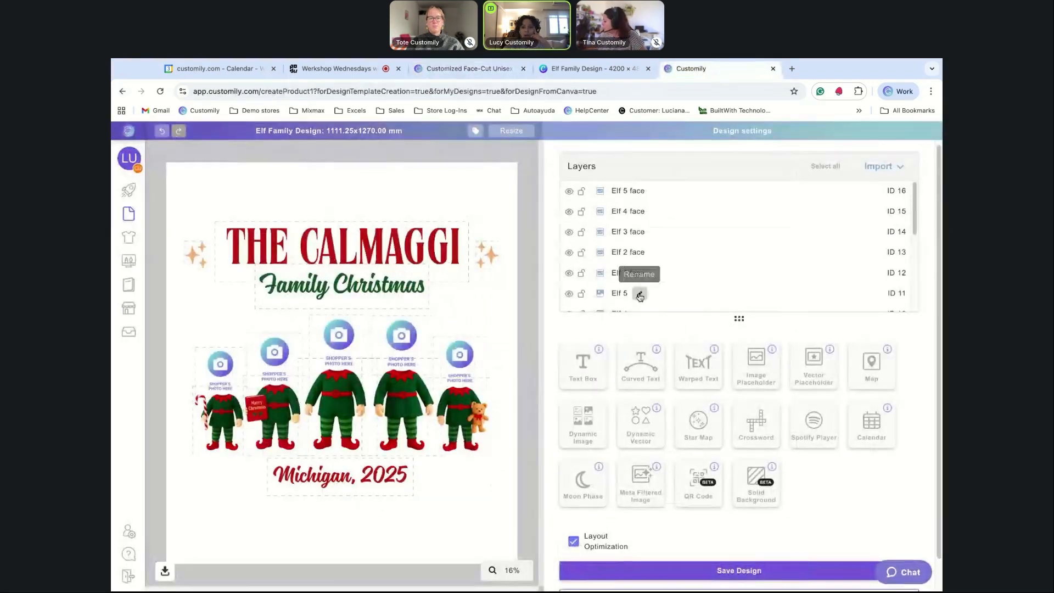
{"action": "scroll", "coordinate": [695, 274], "scroll_direction": "down", "scroll_amount": 2}
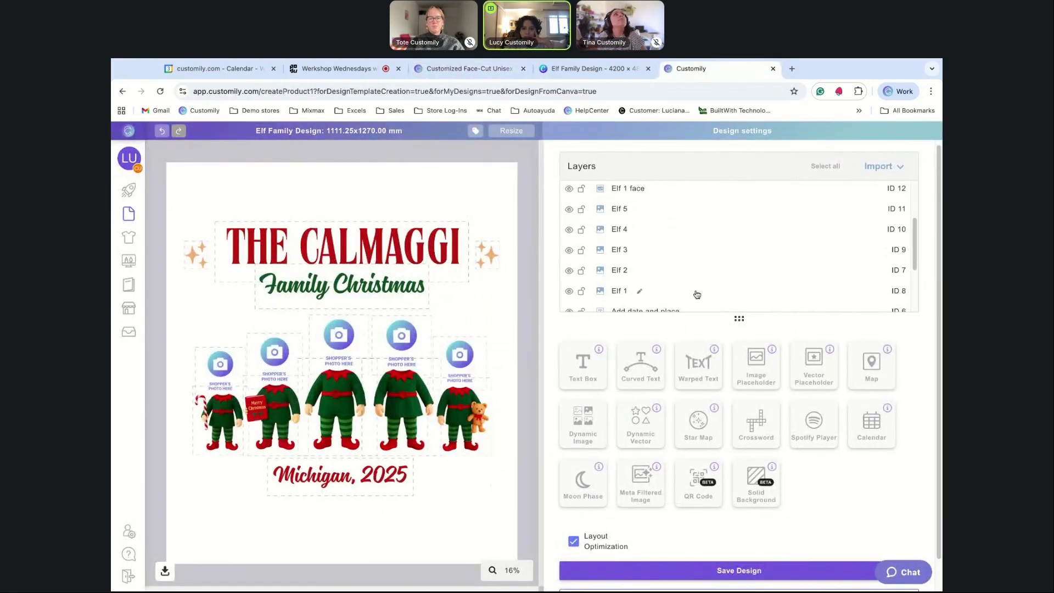
{"action": "left_click", "coordinate": [697, 293]}
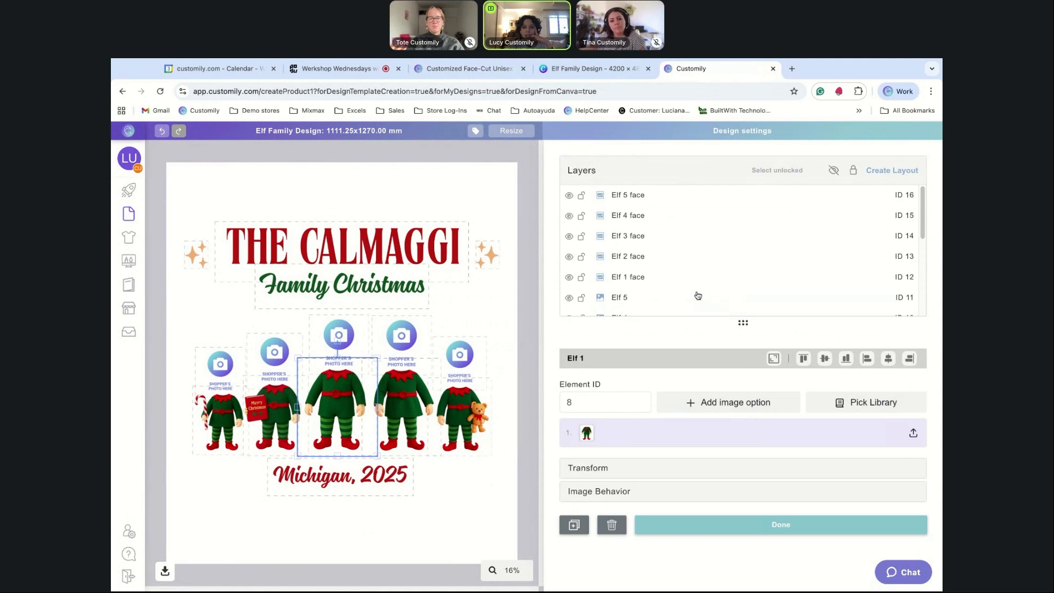
{"action": "left_click", "coordinate": [695, 197], "text": "shift"}
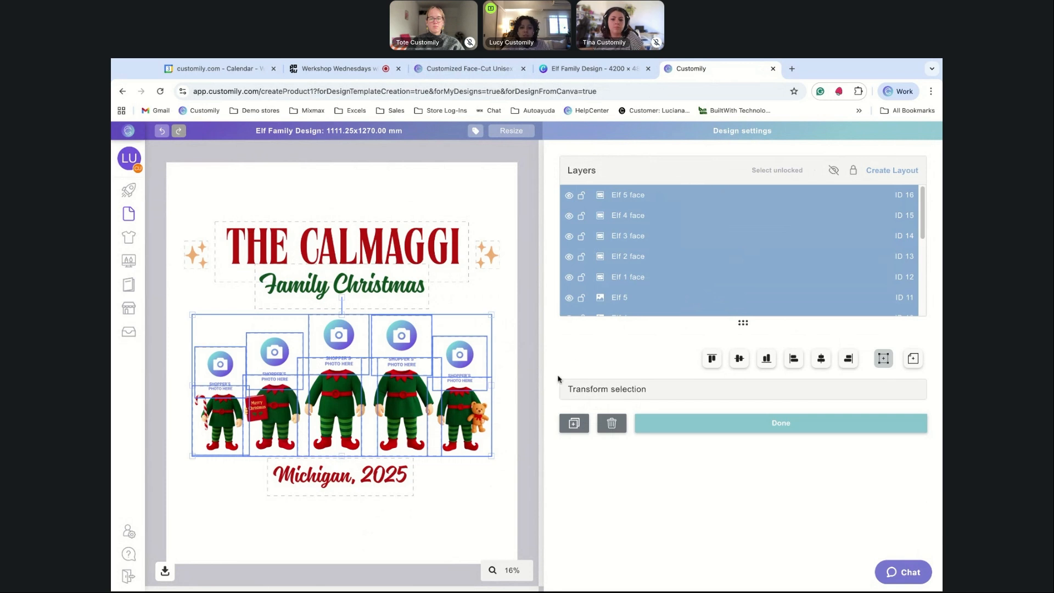
{"action": "left_click", "coordinate": [912, 171]}
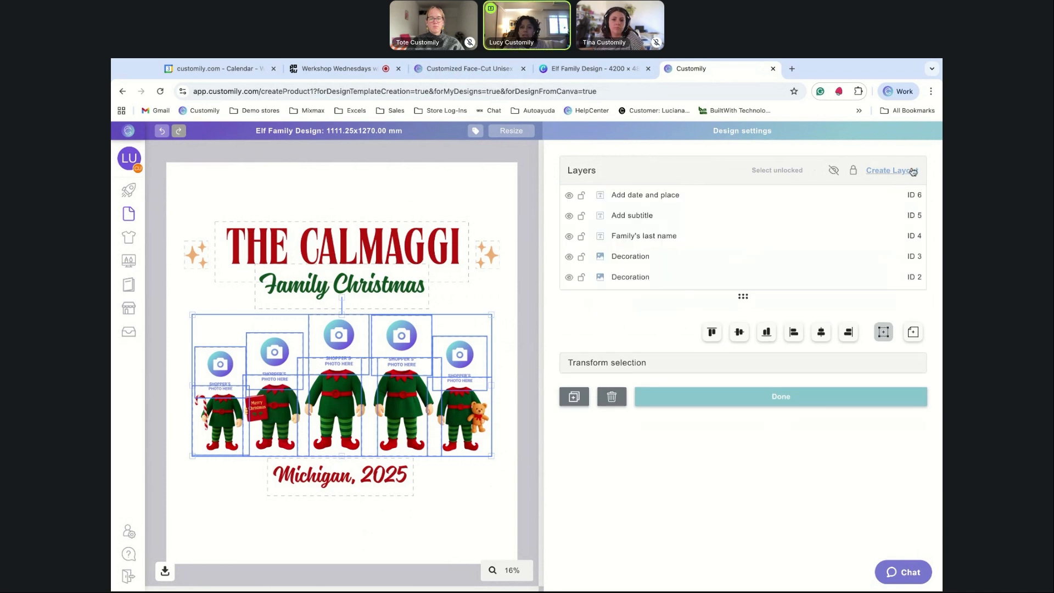
{"action": "left_click", "coordinate": [627, 196]}
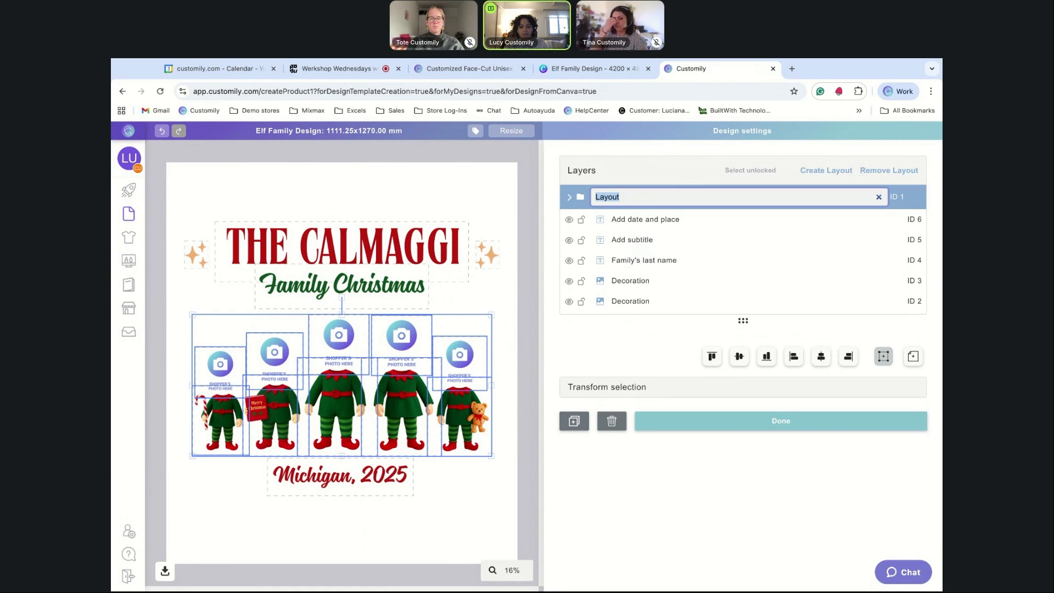
{"action": "type", "text": "Family of 5"}
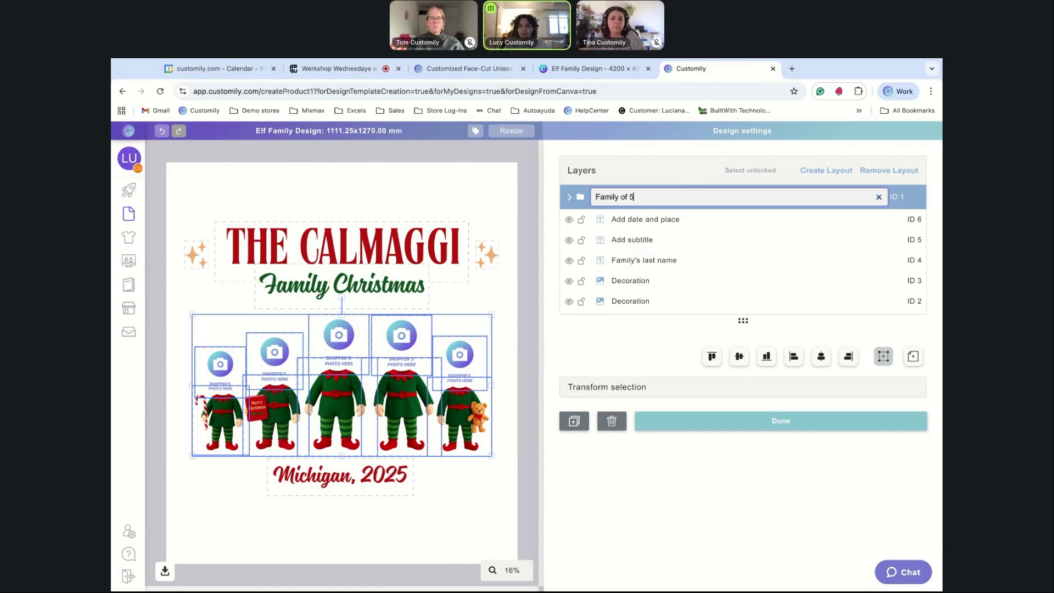
{"action": "key", "text": "Return"}
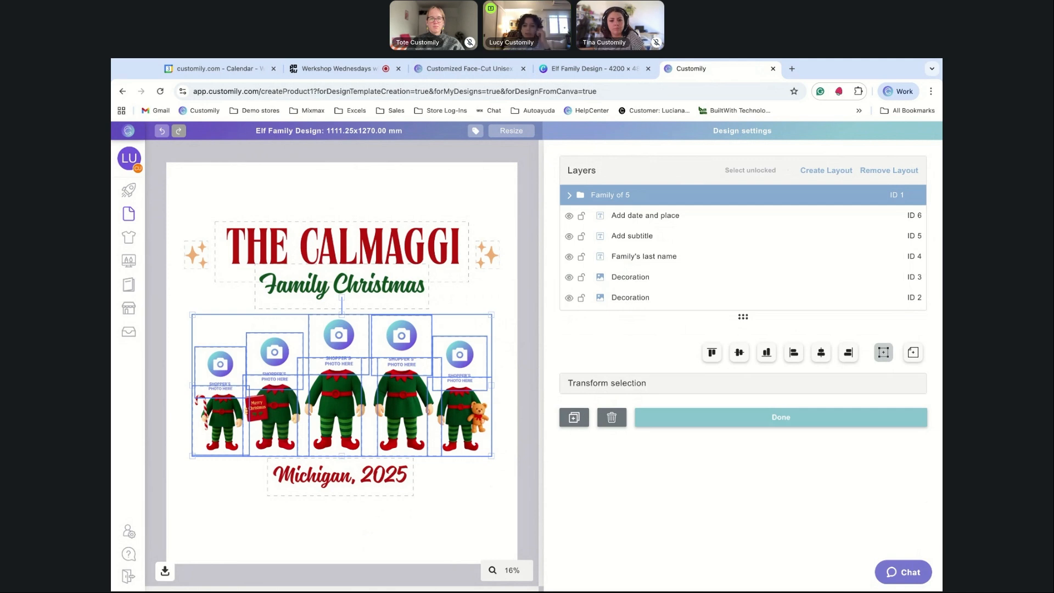
Duplicate the Family of 5 layout and rename the copy "Family of 4".
{"action": "left_click", "coordinate": [574, 419]}
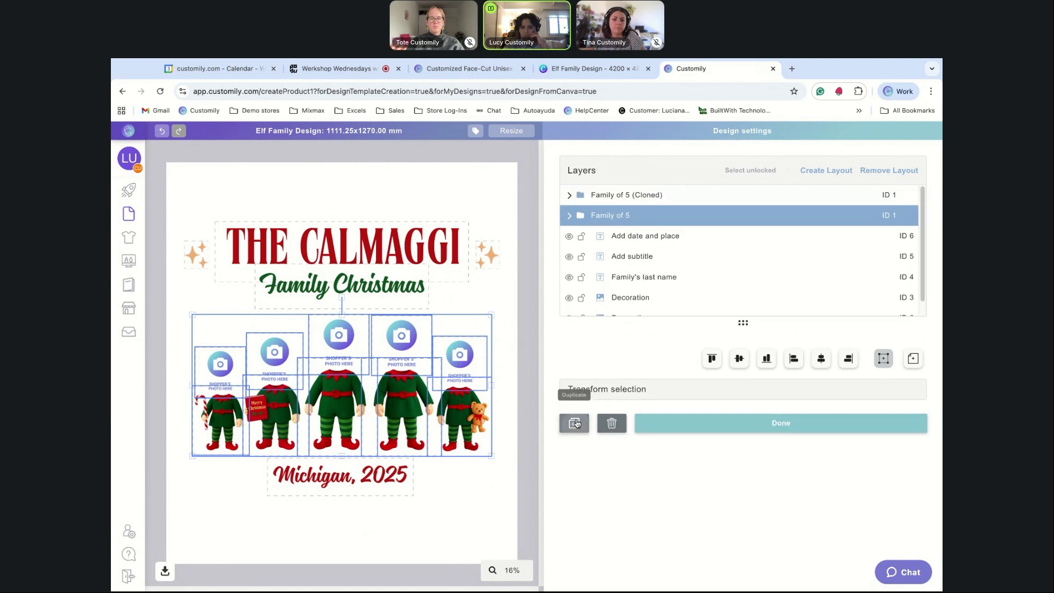
{"action": "left_click", "coordinate": [631, 198]}
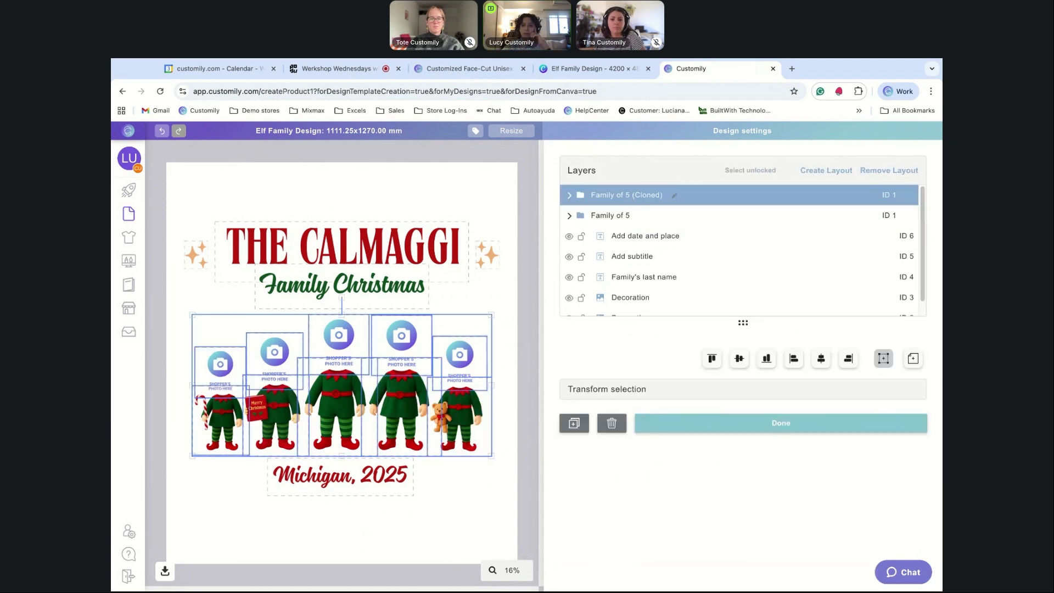
{"action": "left_click", "coordinate": [675, 196]}
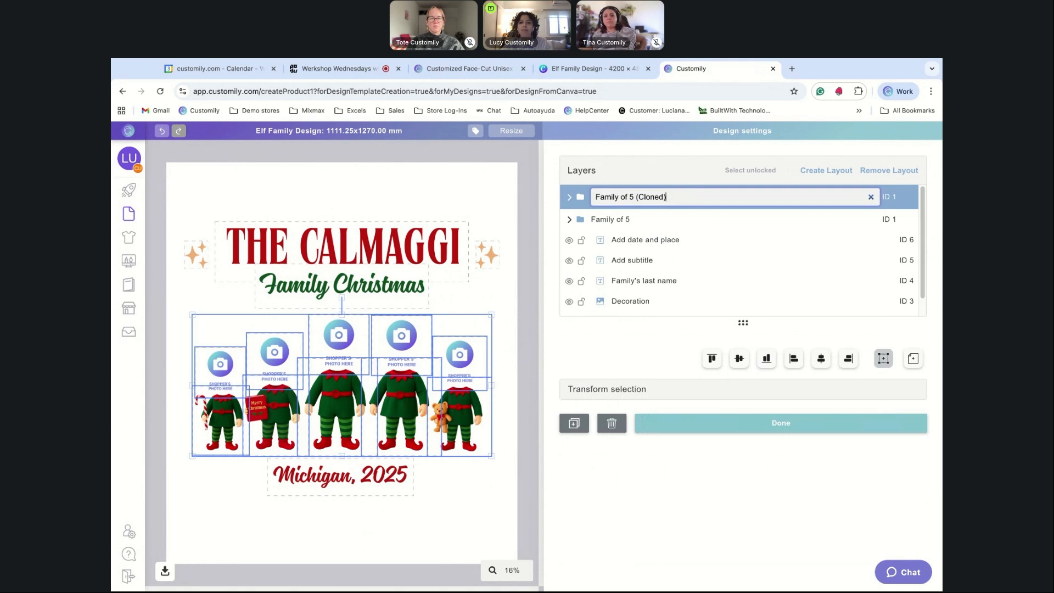
{"action": "key", "text": "shift+Left"}
{"action": "key", "text": "shift+Left"}
{"action": "key", "text": "shift+Left"}
{"action": "key", "text": "shift+Left"}
{"action": "key", "text": "shift+Left"}
{"action": "key", "text": "shift+Left"}
{"action": "key", "text": "shift+Left"}
{"action": "key", "text": "shift+Left"}
{"action": "key", "text": "shift+Left"}
{"action": "key", "text": "shift+Left"}
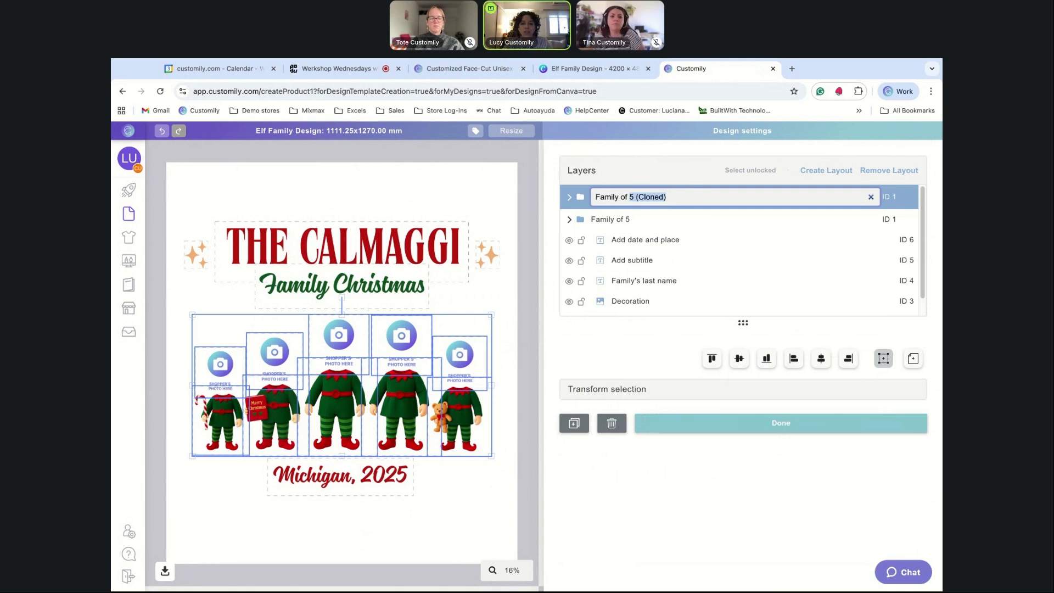
{"action": "type", "text": "4"}
{"action": "key", "text": "Return"}
Delete the Elf 5 body and its Elf 5 face placeholder from the Family of 4 layout.
{"action": "left_click", "coordinate": [569, 195]}
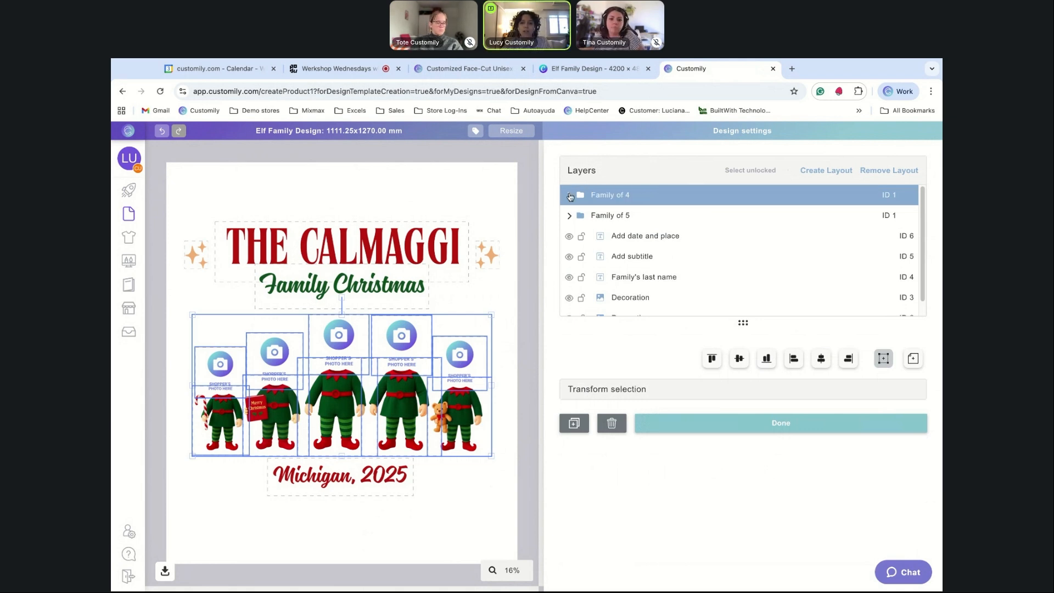
{"action": "scroll", "coordinate": [659, 237], "scroll_direction": "down", "scroll_amount": 1}
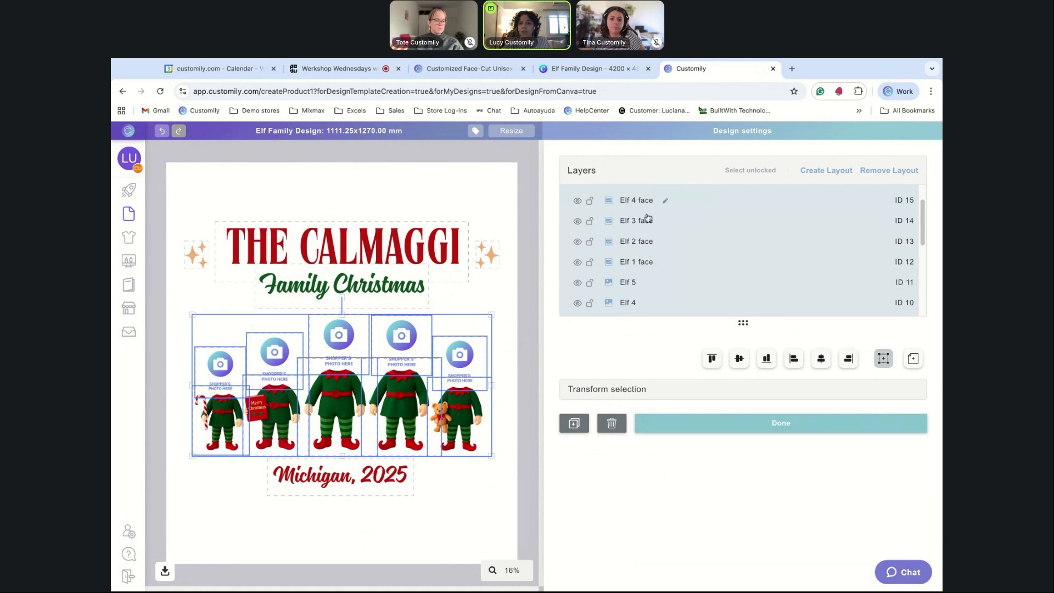
{"action": "left_click", "coordinate": [247, 497]}
{"action": "left_click", "coordinate": [220, 422]}
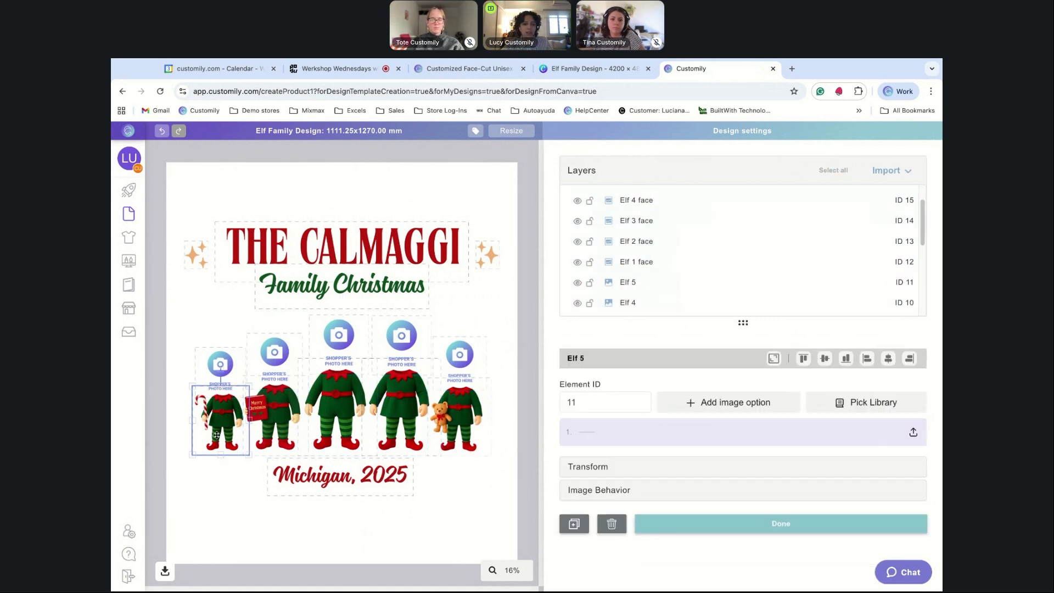
{"action": "left_click", "coordinate": [611, 524]}
{"action": "left_click", "coordinate": [230, 377]}
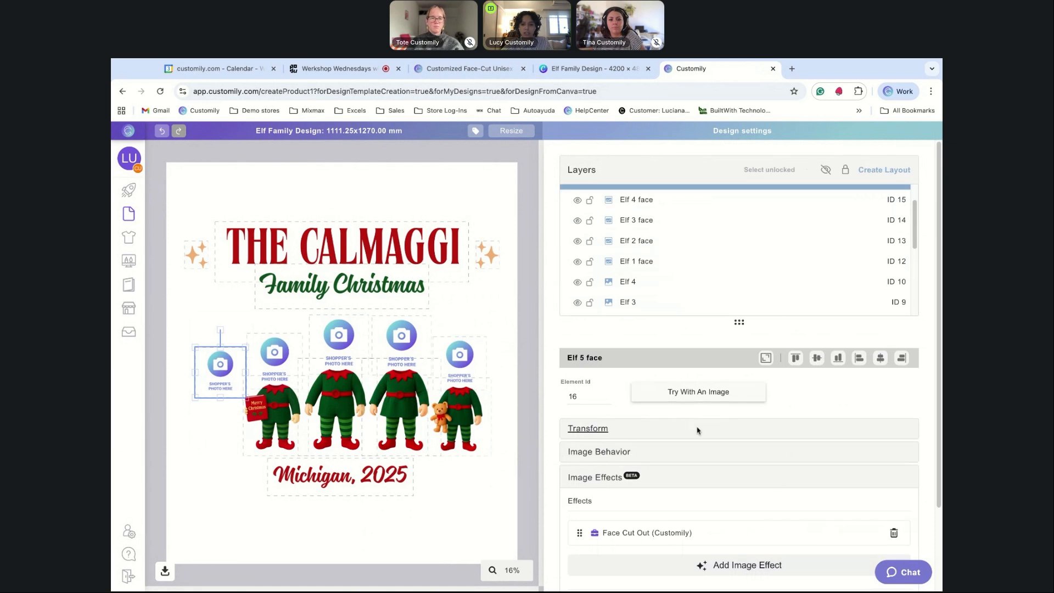
{"action": "scroll", "coordinate": [632, 494], "scroll_direction": "down", "scroll_amount": 1}
{"action": "left_click", "coordinate": [615, 558]}
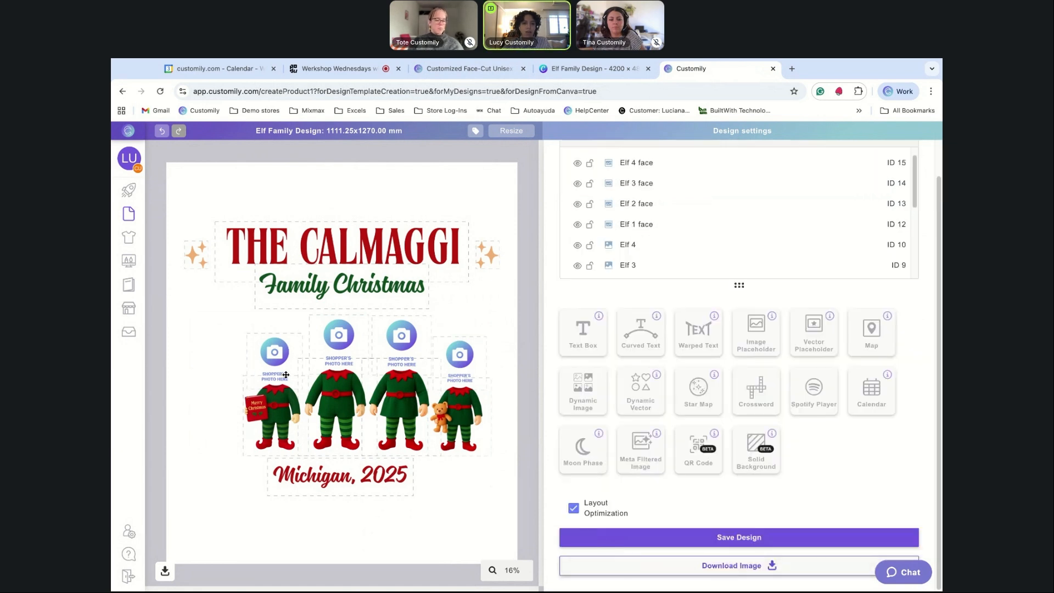
Enlarge the four elves and their face placeholders together and center them between the subtitle and the date line.
{"action": "mouse_move", "coordinate": [208, 345]}
{"action": "left_mouse_down"}
{"action": "mouse_move", "coordinate": [420, 420]}
{"action": "mouse_move", "coordinate": [208, 347]}
{"action": "left_mouse_up"}
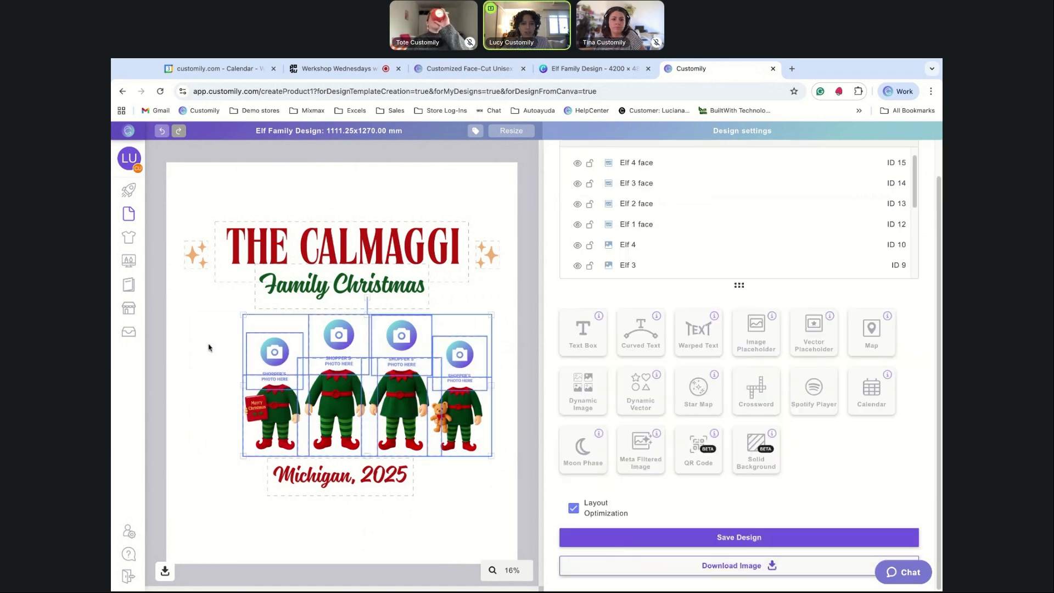
{"action": "left_click_drag", "start_coordinate": [423, 388], "coordinate": [411, 390]}
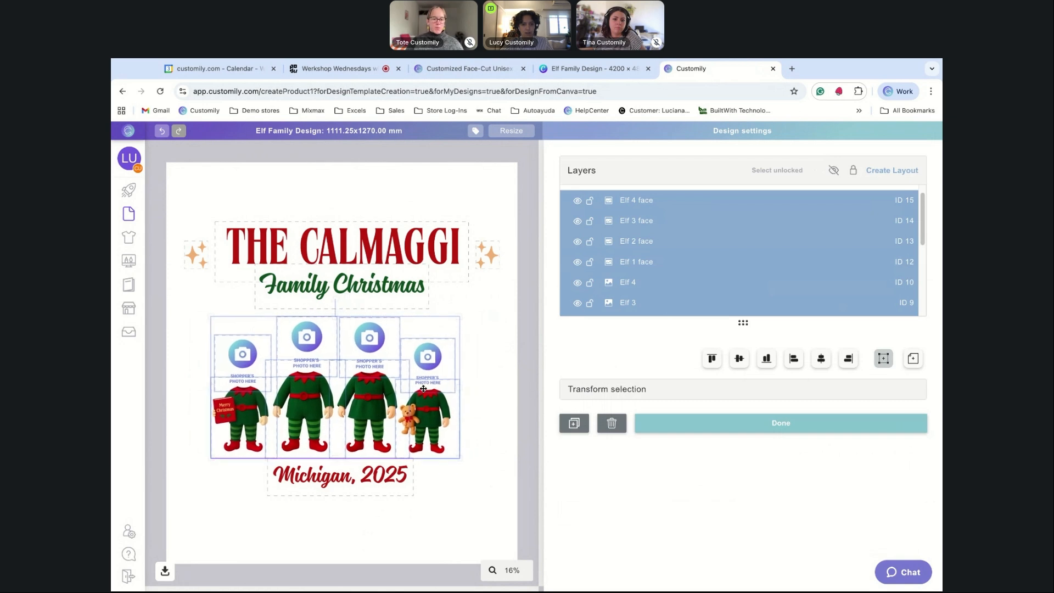
{"action": "left_click_drag", "start_coordinate": [462, 317], "coordinate": [488, 301]}
{"action": "left_click_drag", "start_coordinate": [432, 393], "coordinate": [424, 396]}
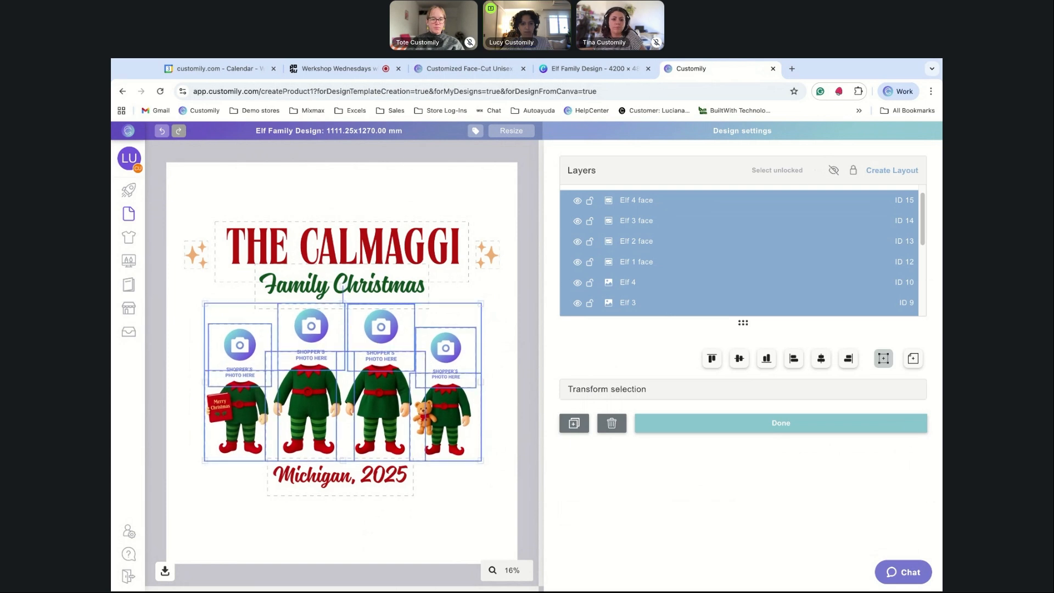
{"action": "left_click", "coordinate": [500, 297]}
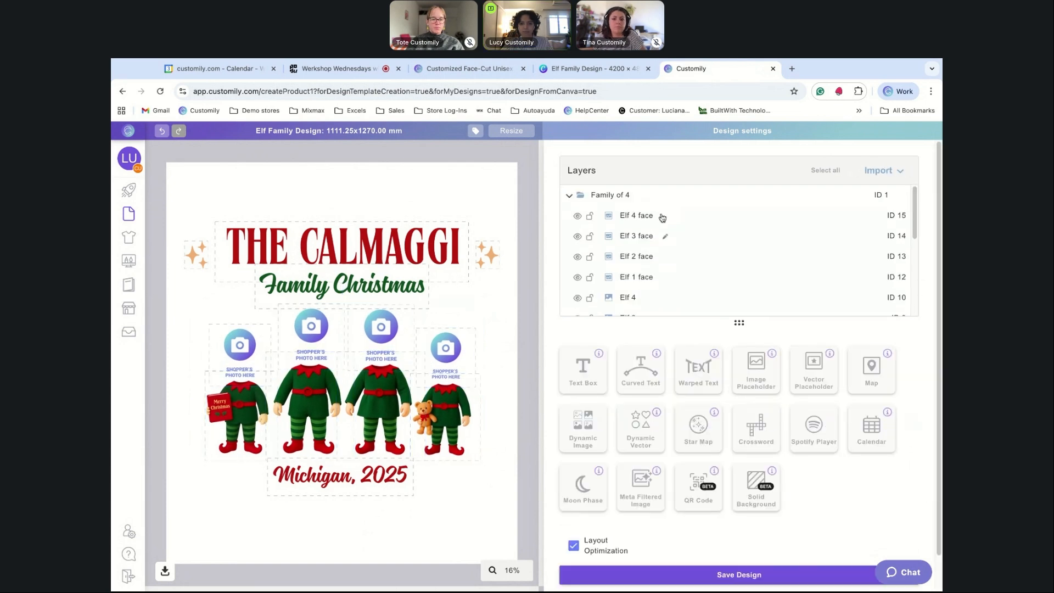
Compare the elf arrangements of the Family of 4 and Family of 5 layouts and examine the layers in the latter.
{"action": "left_click", "coordinate": [617, 195]}
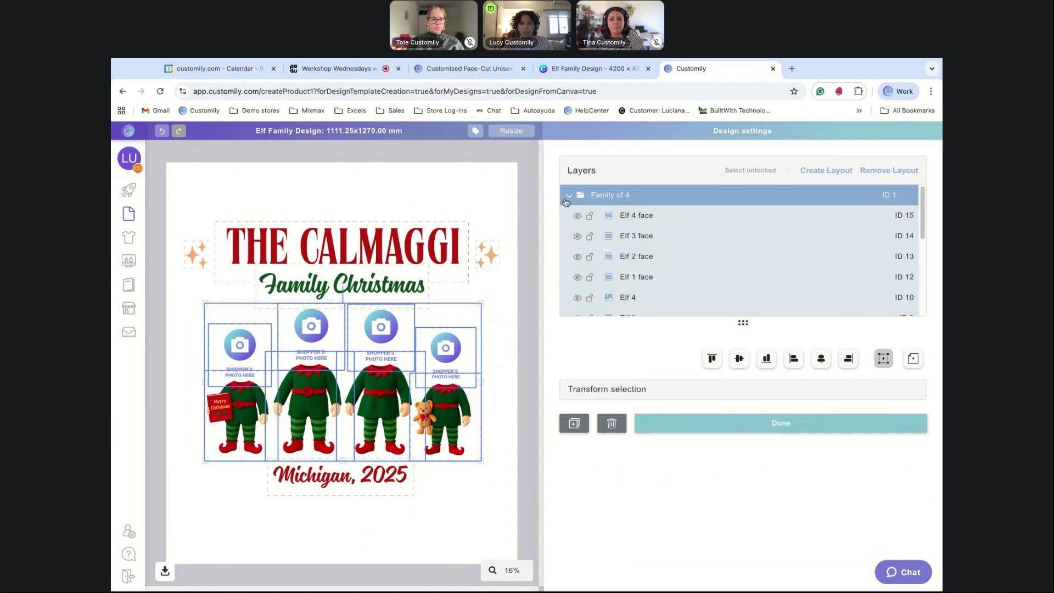
{"action": "left_click", "coordinate": [569, 196]}
{"action": "left_click", "coordinate": [606, 220]}
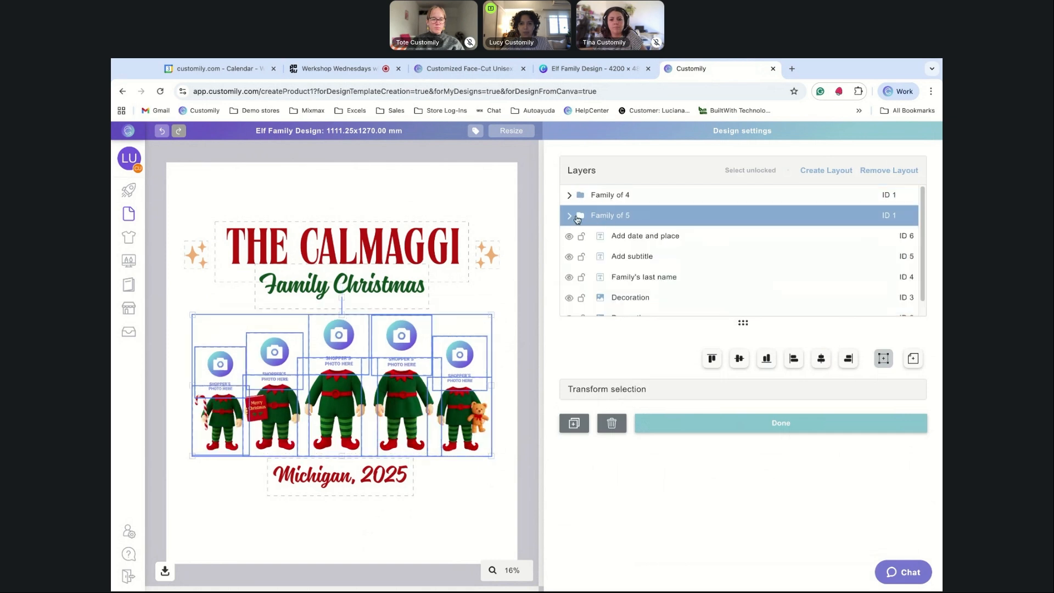
{"action": "left_click", "coordinate": [569, 215]}
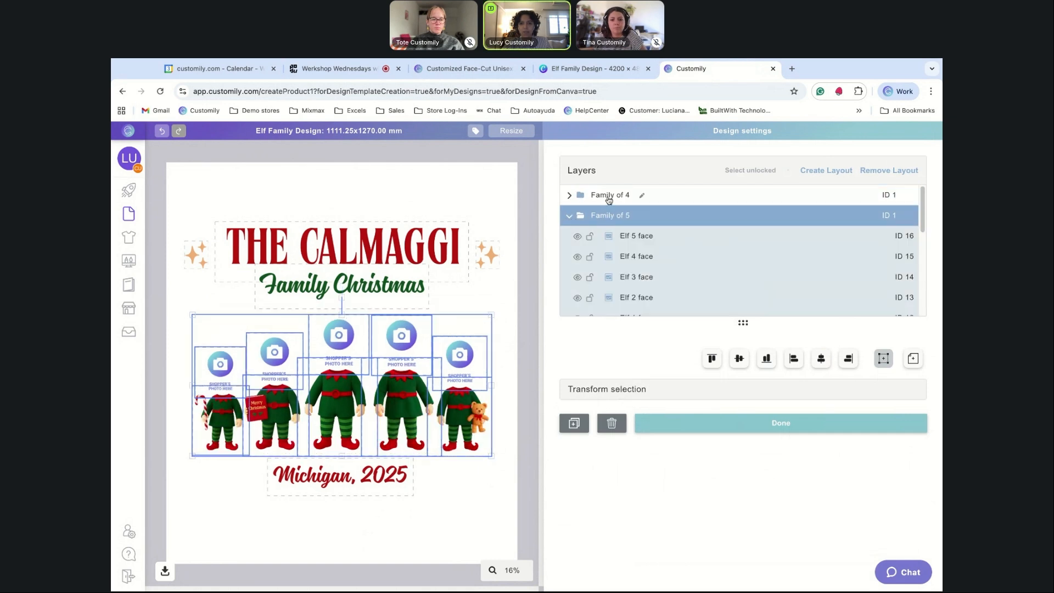
{"action": "left_click", "coordinate": [608, 199]}
{"action": "left_click", "coordinate": [611, 220]}
Set the ID of the Family of 4 layout to 2.
{"action": "left_click", "coordinate": [611, 202]}
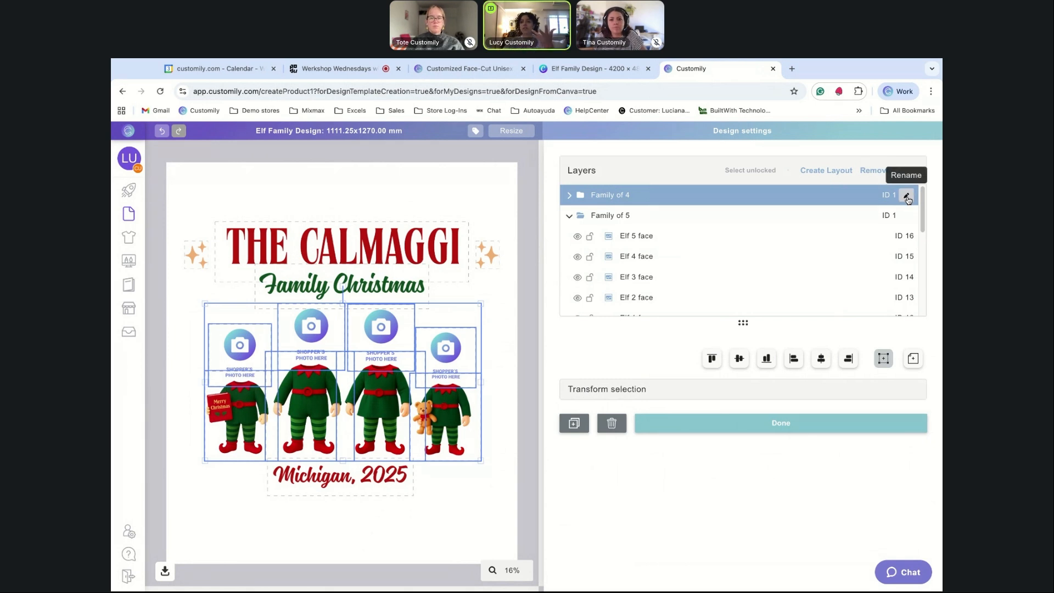
{"action": "left_click", "coordinate": [907, 197]}
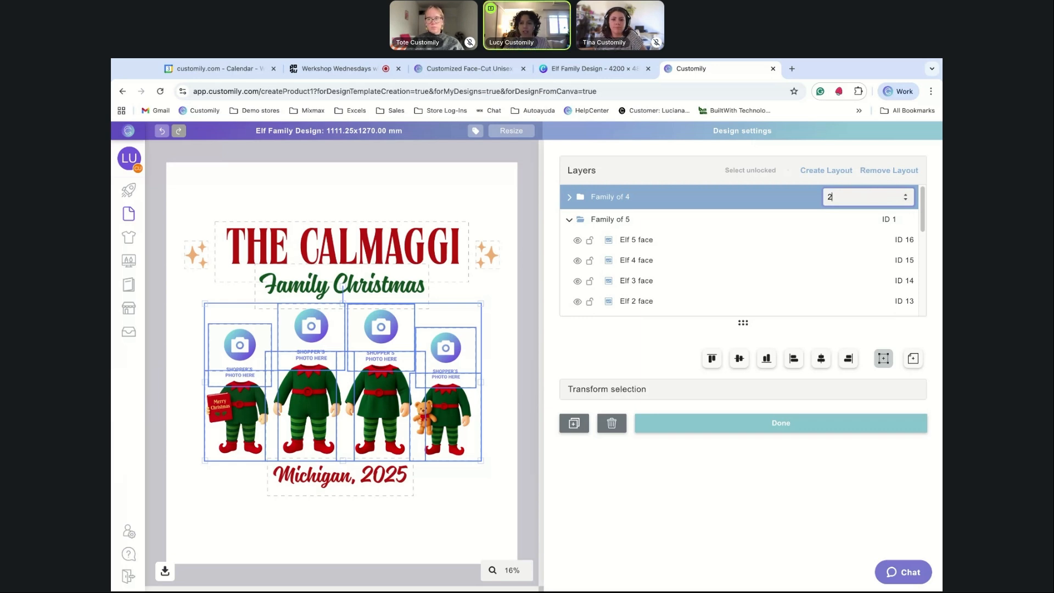
{"action": "type", "text": "2"}
{"action": "key", "text": "Return"}
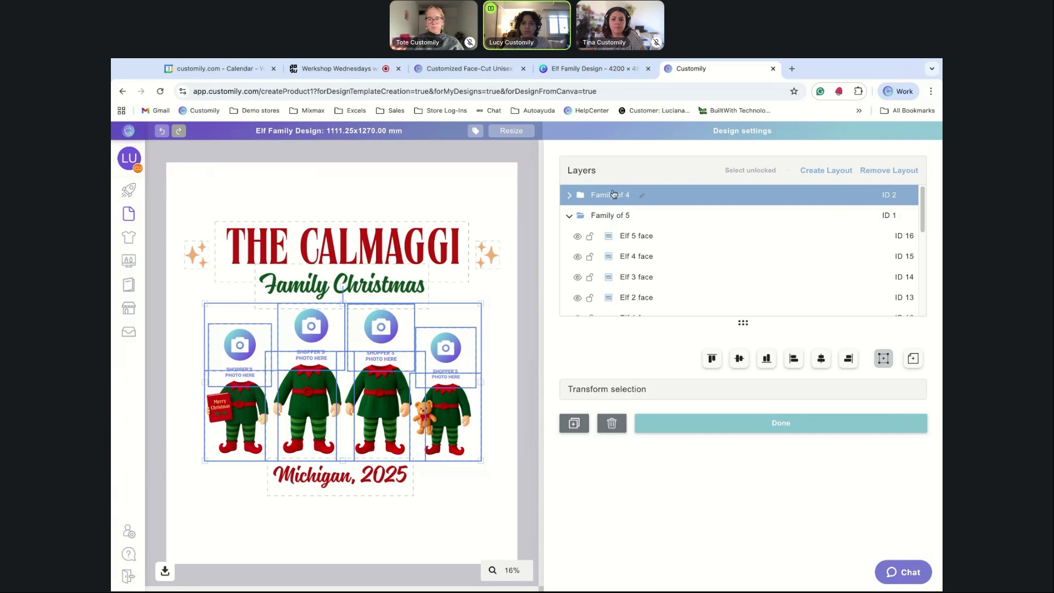
Duplicate the Family of 4 layout and rename the copy "Family of 3".
{"action": "left_click", "coordinate": [573, 423]}
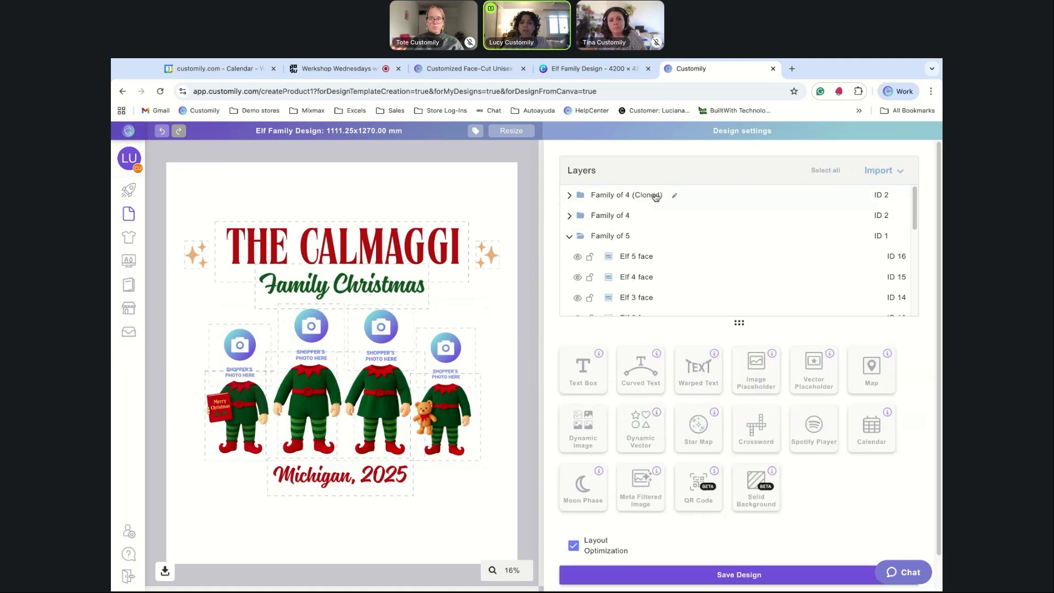
{"action": "left_click", "coordinate": [673, 196]}
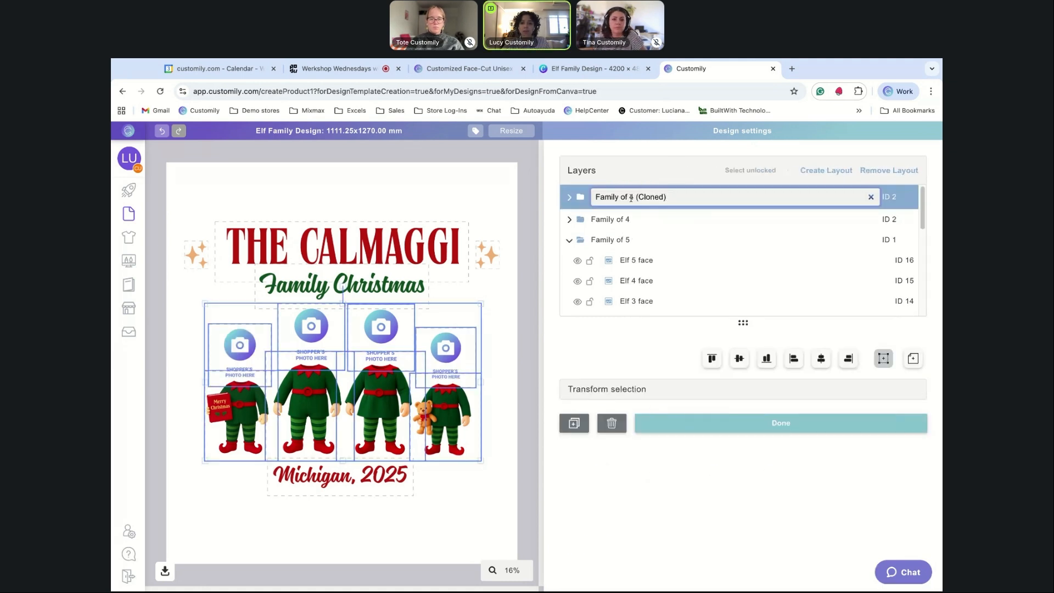
{"action": "key", "text": "super+shift+Right"}
{"action": "type", "text": "3"}
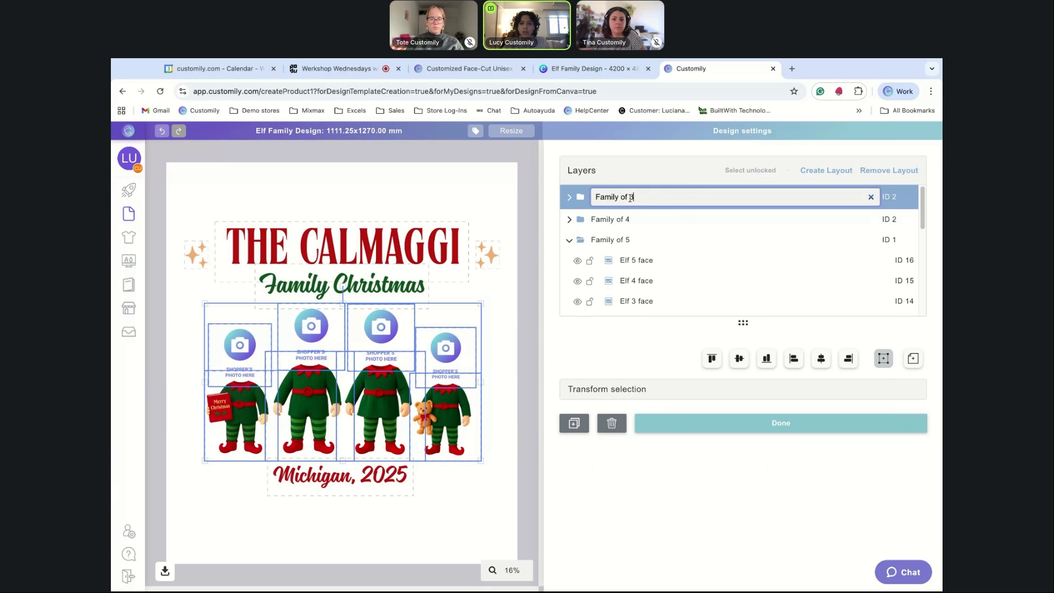
Delete the Elf 4 body and its Elf 4 face placeholder from the Family of 3 layout.
{"action": "left_click", "coordinate": [569, 199]}
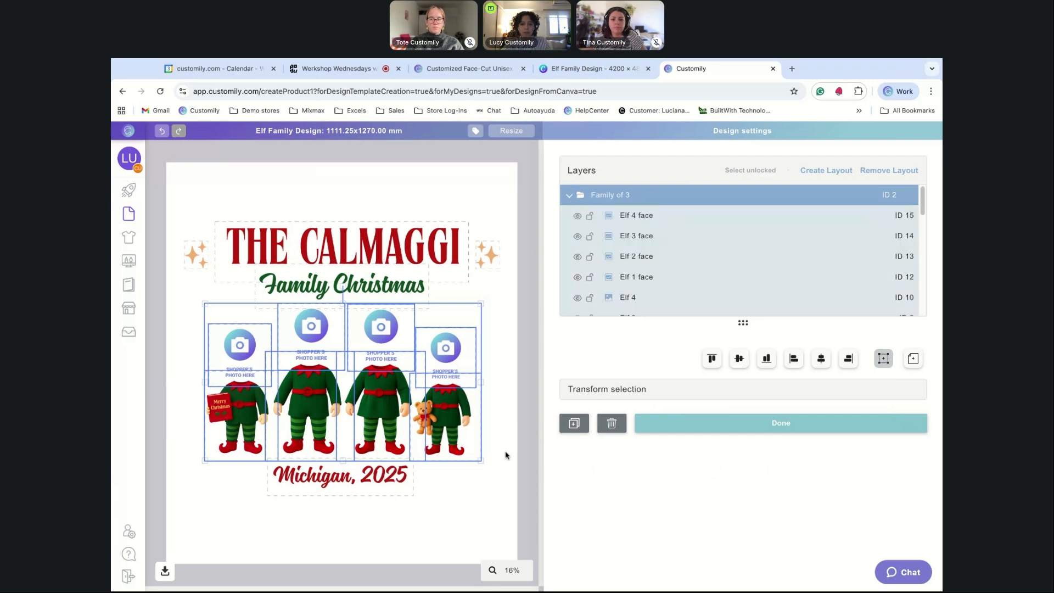
{"action": "left_click", "coordinate": [502, 474]}
{"action": "left_click", "coordinate": [454, 423]}
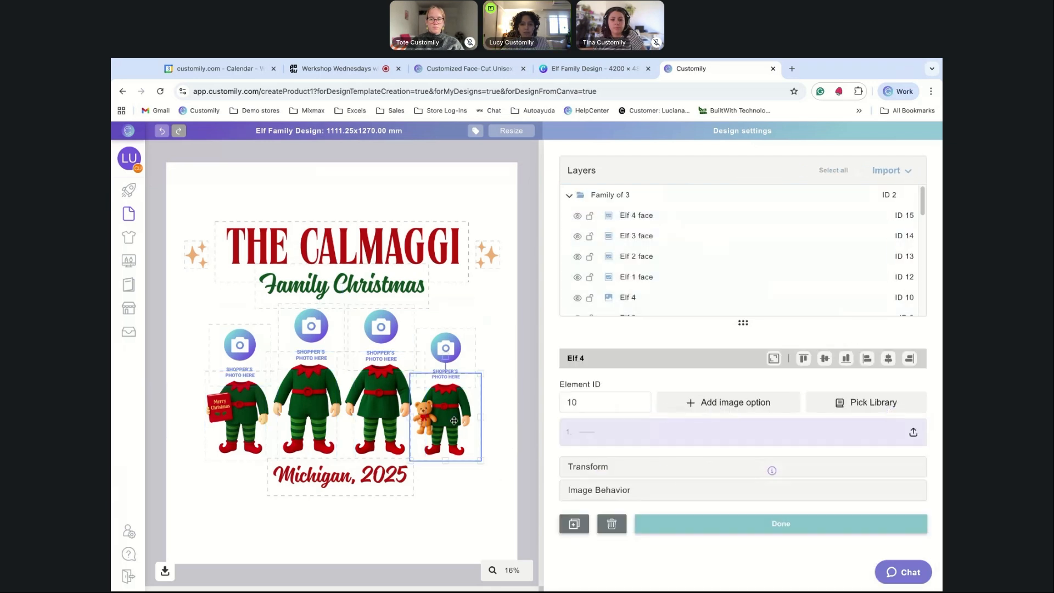
{"action": "left_click", "coordinate": [611, 526]}
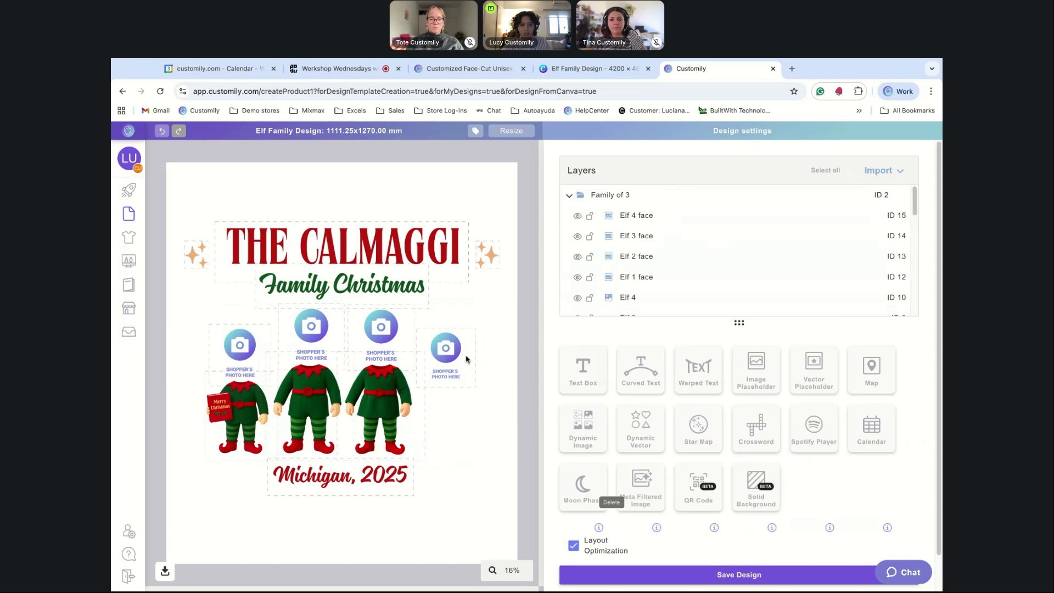
{"action": "scroll", "coordinate": [675, 439], "scroll_direction": "down", "scroll_amount": 2}
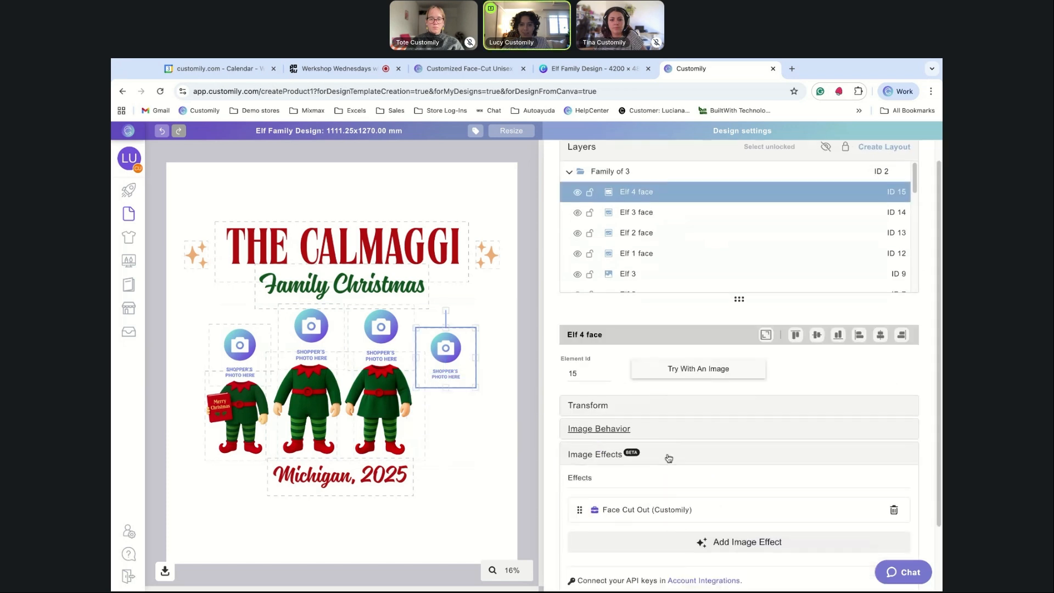
{"action": "left_click", "coordinate": [610, 562]}
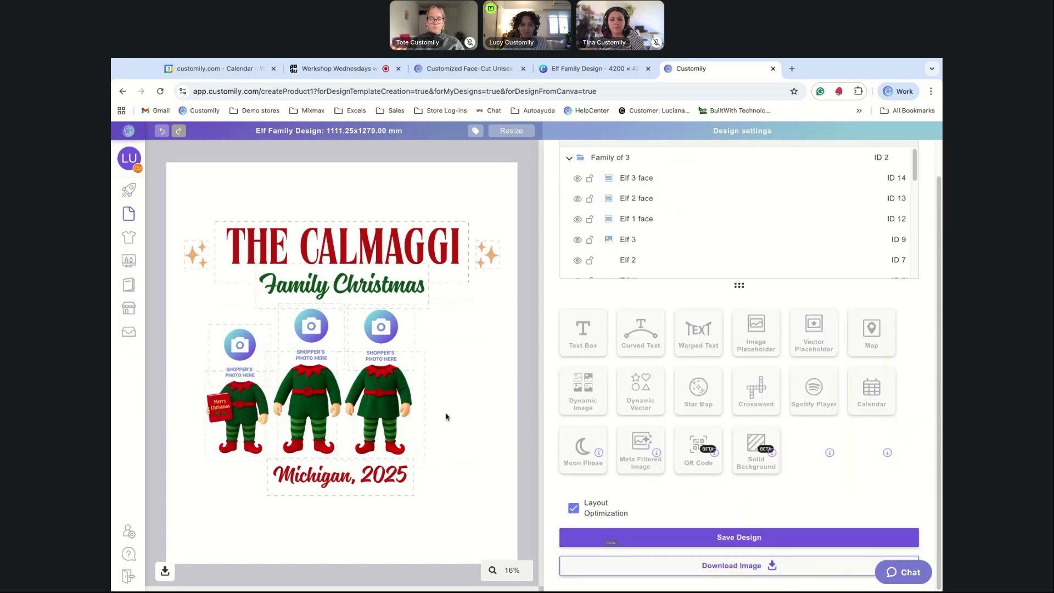
Move the three remaining elves with their face placeholders to the center, just above the date line.
{"action": "left_click_drag", "start_coordinate": [474, 436], "coordinate": [277, 359]}
{"action": "key", "text": "Down"}
{"action": "key", "text": "Down"}
{"action": "key", "text": "Down"}
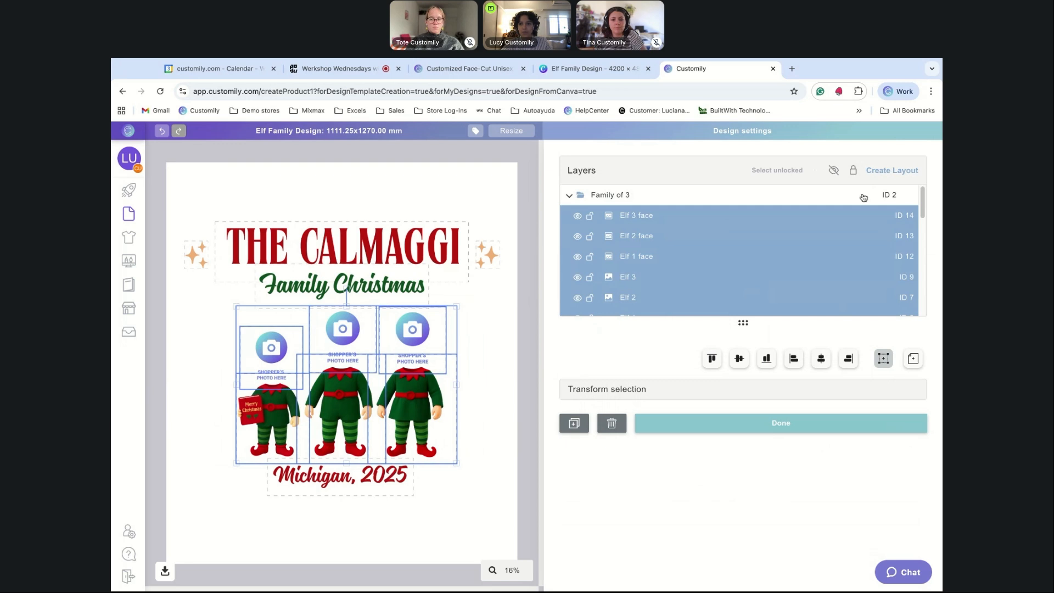
Set the ID of the Family of 3 layout to 3.
{"action": "left_click", "coordinate": [570, 196]}
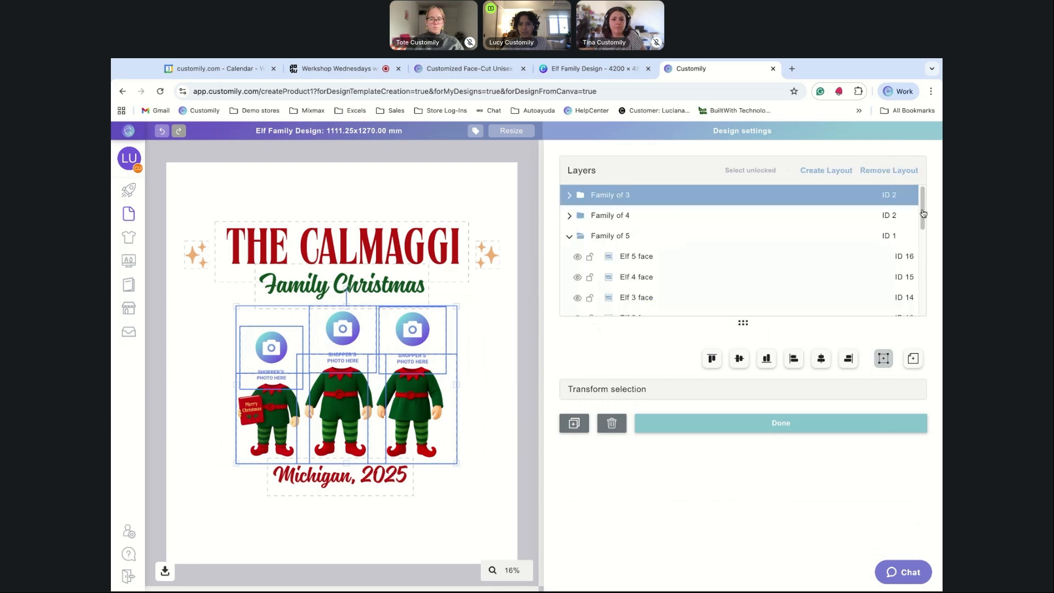
{"action": "left_click", "coordinate": [904, 197]}
{"action": "left_click", "coordinate": [905, 195]}
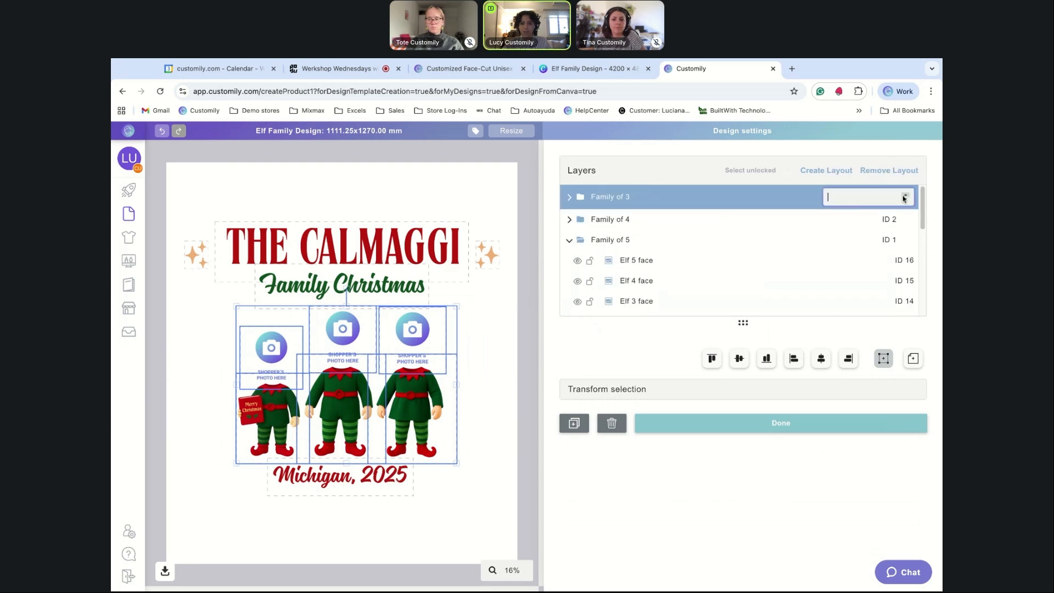
{"action": "left_click", "coordinate": [552, 313]}
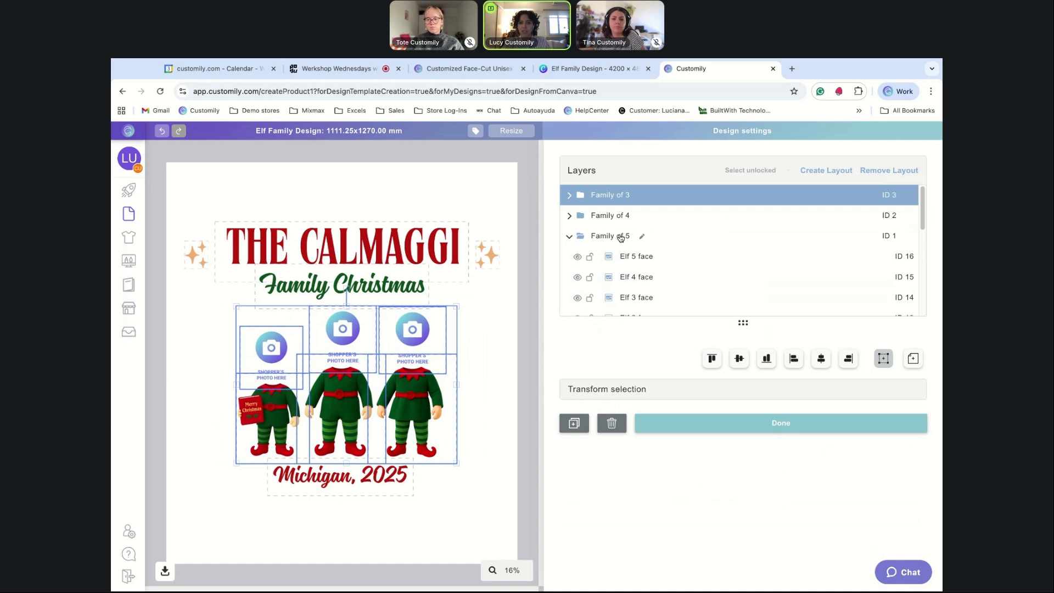
Collapse the Family of 5 layers and check each of the three family layouts on the canvas.
{"action": "left_click", "coordinate": [621, 237]}
{"action": "left_click", "coordinate": [569, 236]}
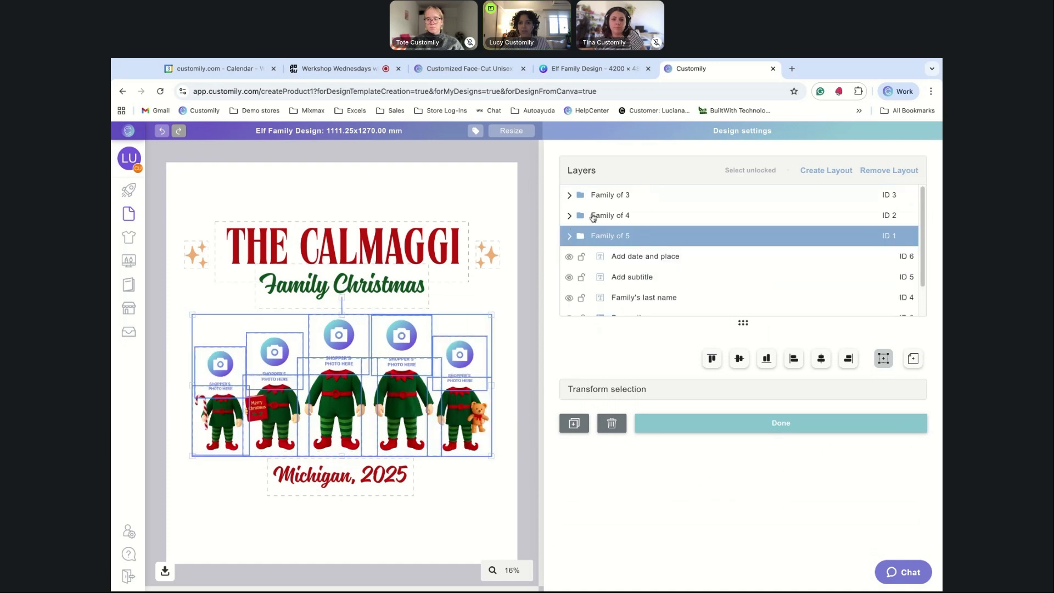
{"action": "left_click", "coordinate": [593, 216]}
{"action": "left_click", "coordinate": [603, 199]}
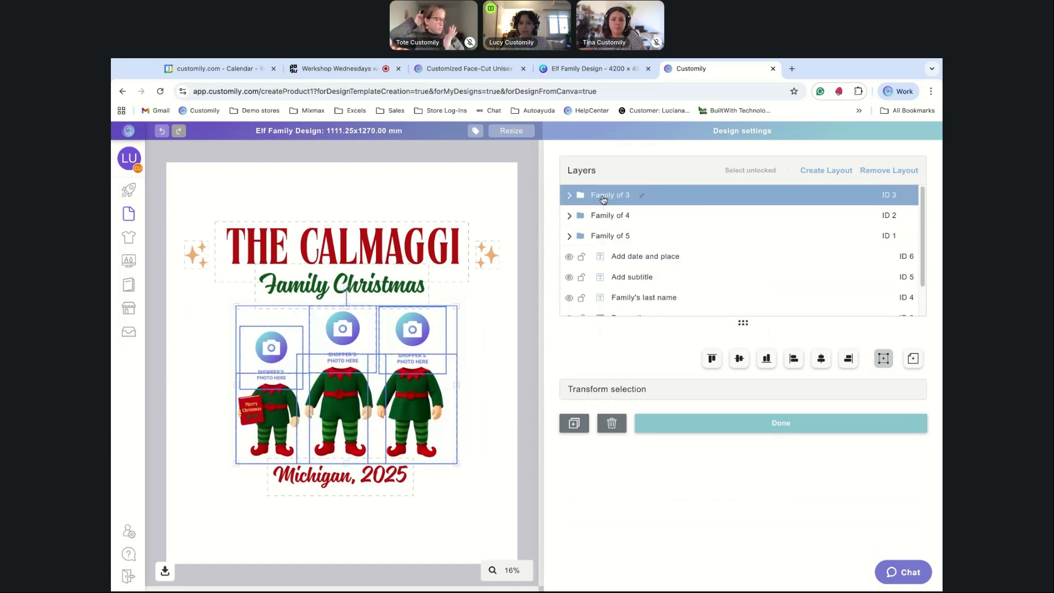
{"action": "left_click", "coordinate": [604, 216]}
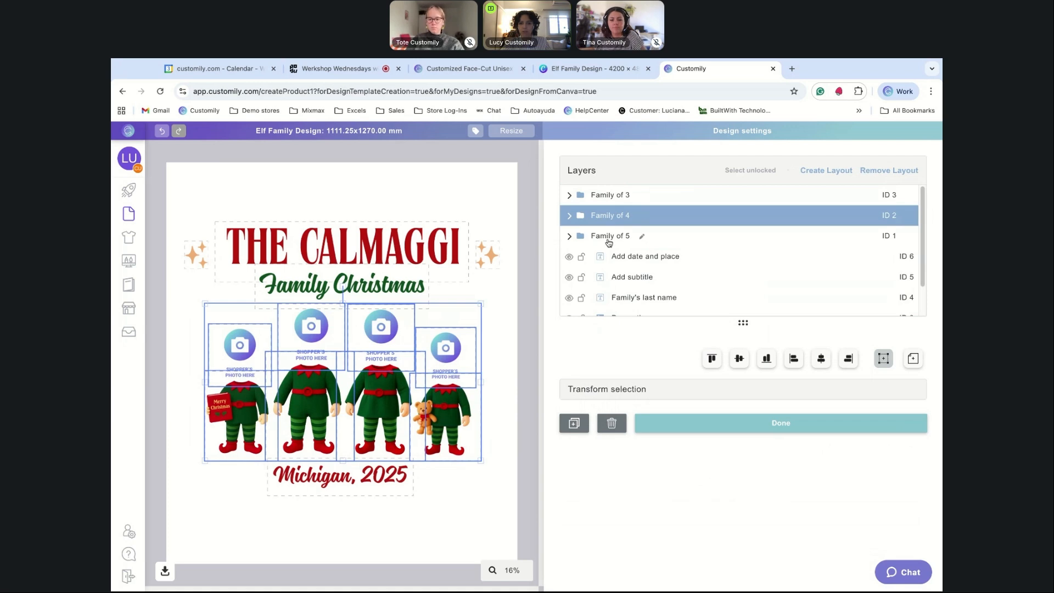
{"action": "left_click", "coordinate": [608, 240]}
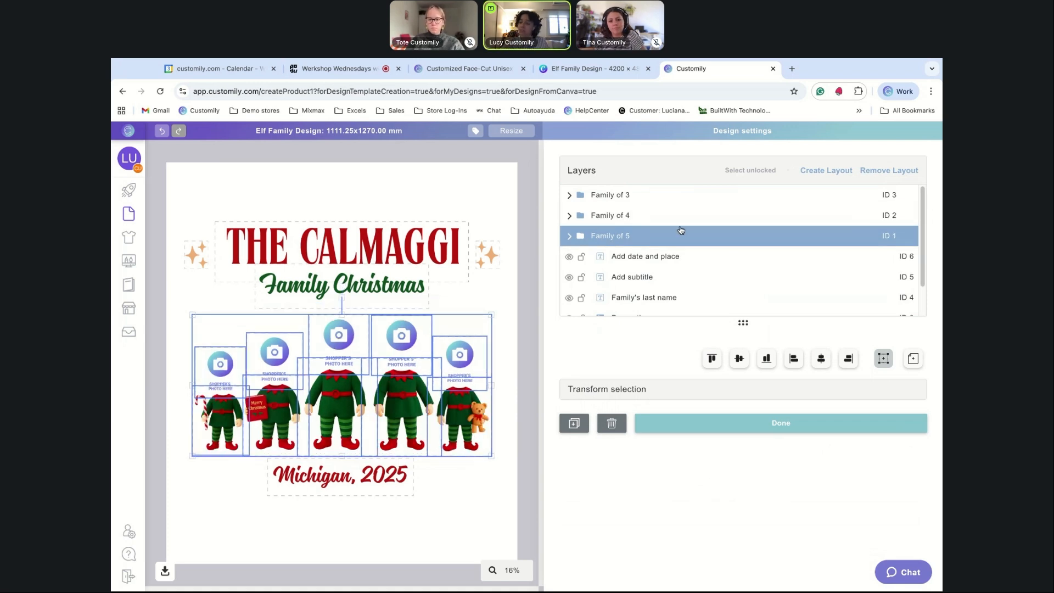
Set the minimum font size of the "Add date and place" text to 200 pts and finish editing it.
{"action": "left_click", "coordinate": [372, 468]}
{"action": "scroll", "coordinate": [639, 434], "scroll_direction": "down", "scroll_amount": 2}
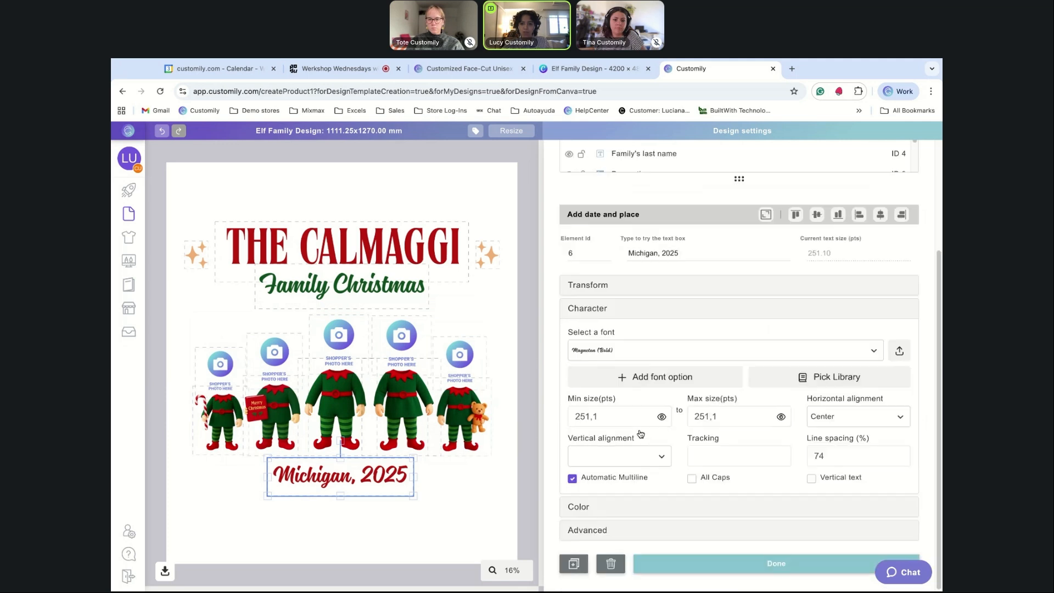
{"action": "double_click", "coordinate": [618, 416]}
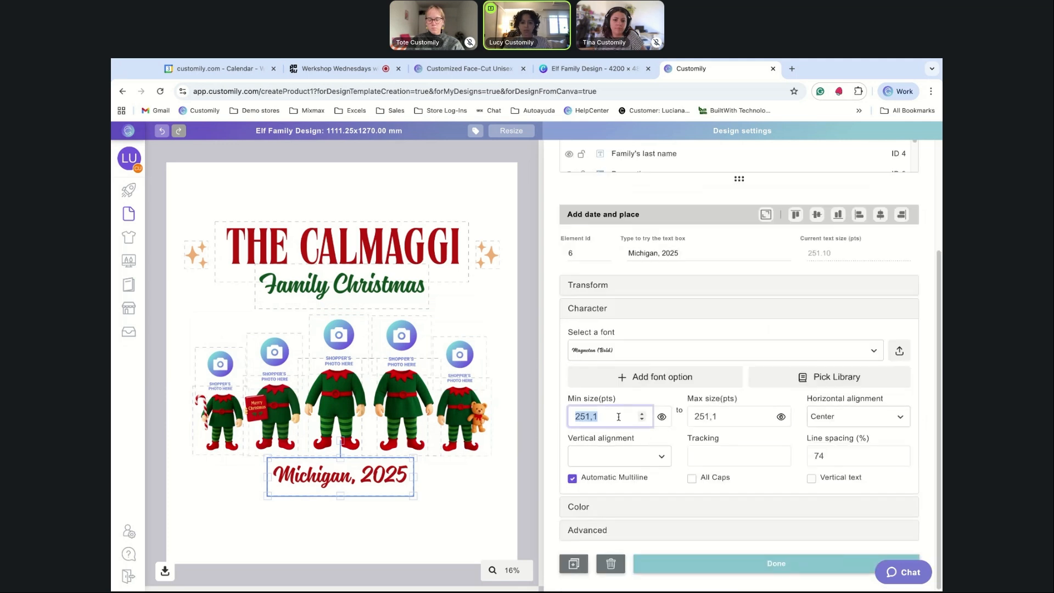
{"action": "type", "text": "200"}
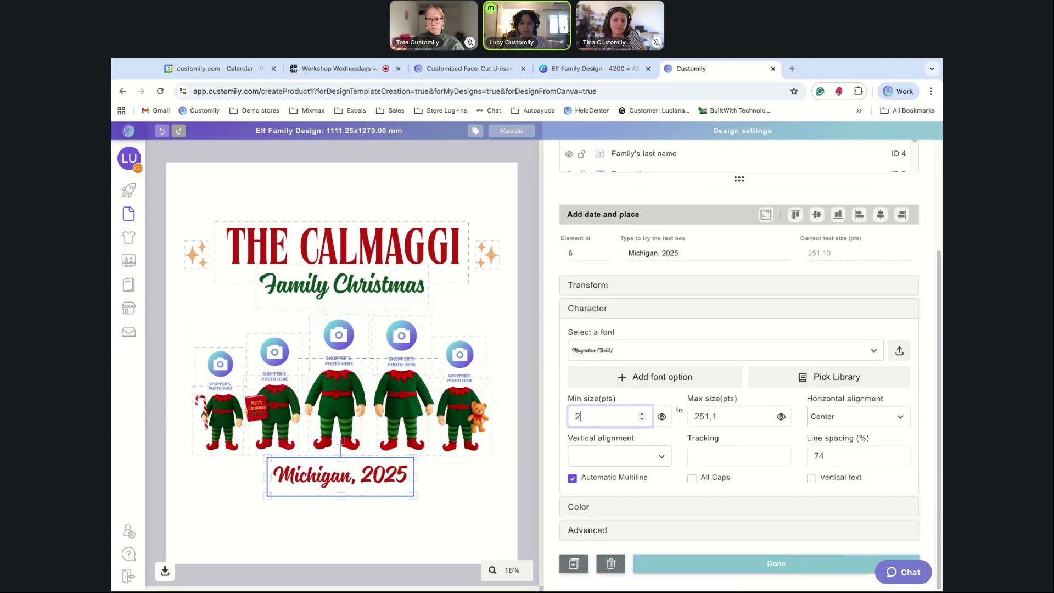
{"action": "left_click", "coordinate": [552, 315]}
{"action": "scroll", "coordinate": [696, 431], "scroll_direction": "up", "scroll_amount": 1}
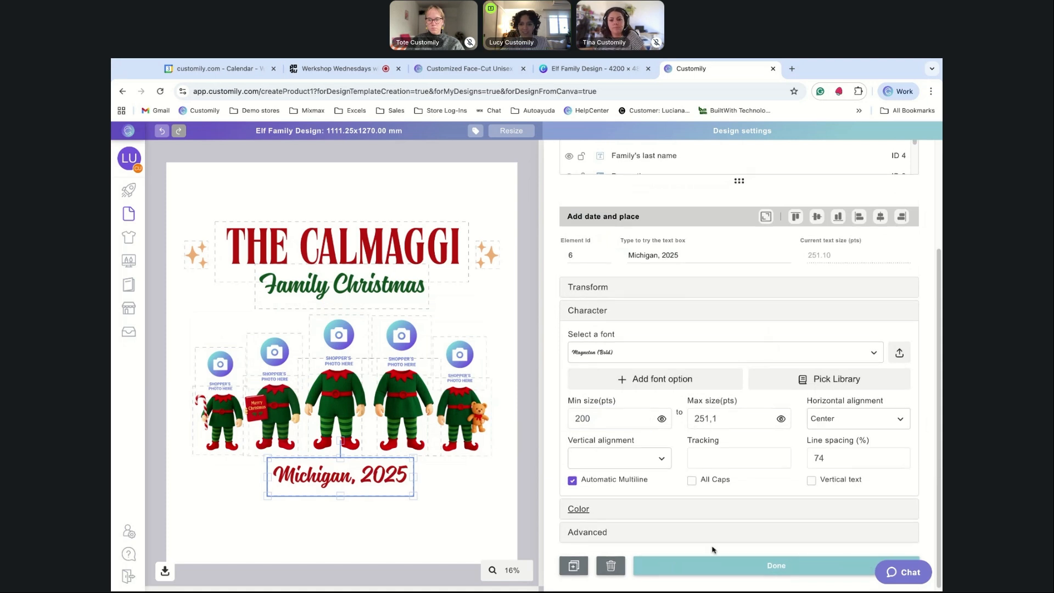
{"action": "left_click", "coordinate": [715, 565]}
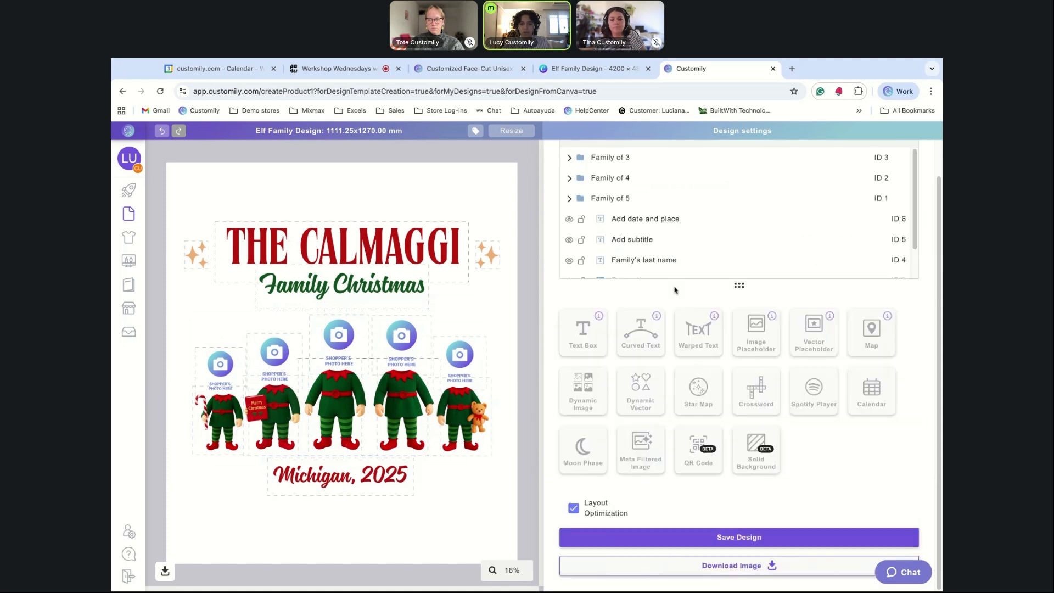
Review the complete layer list and display the Family of 5, Family of 4 and Family of 3 layouts in turn.
{"action": "scroll", "coordinate": [631, 269], "scroll_direction": "up", "scroll_amount": 1}
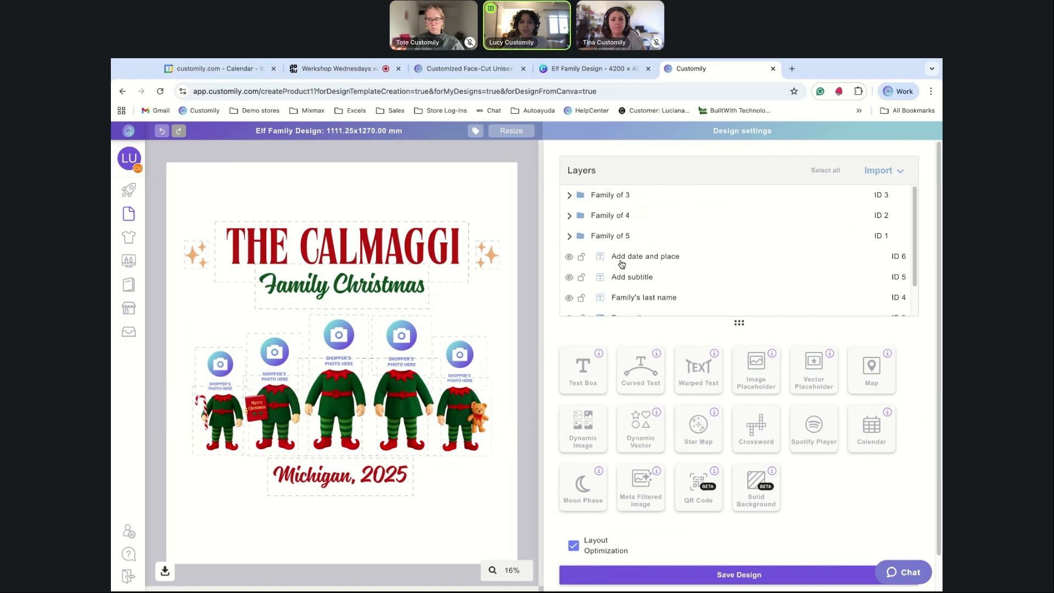
{"action": "scroll", "coordinate": [621, 258], "scroll_direction": "down", "scroll_amount": 1}
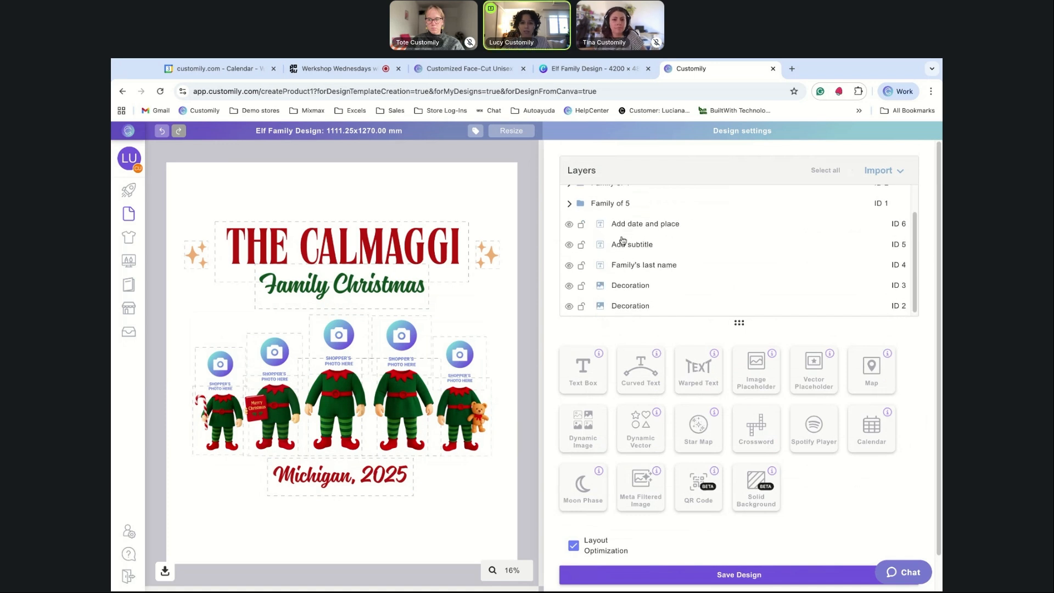
{"action": "scroll", "coordinate": [628, 235], "scroll_direction": "up", "scroll_amount": 1}
{"action": "left_click", "coordinate": [625, 235]}
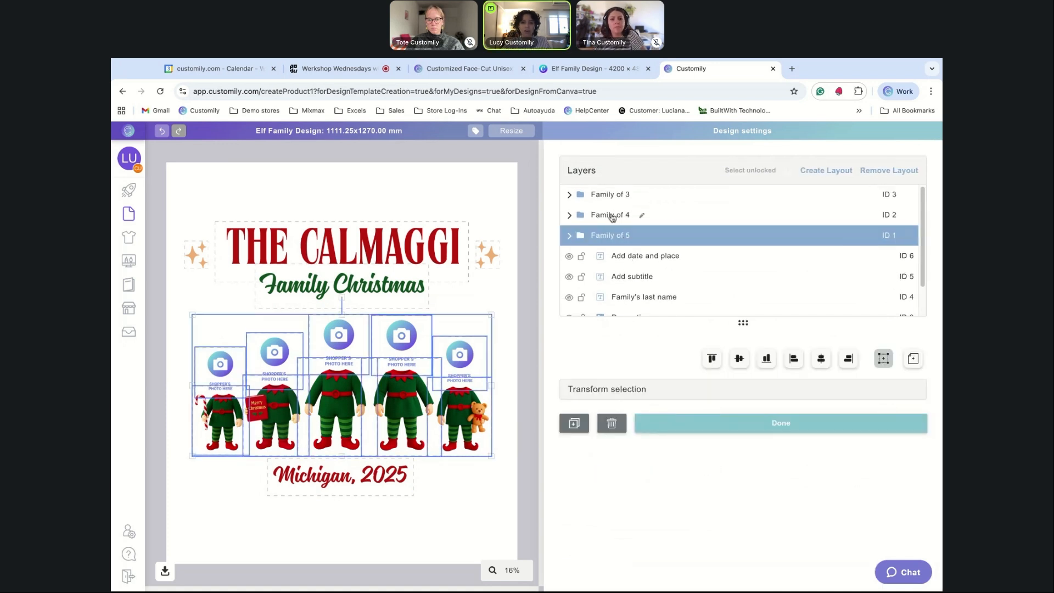
{"action": "left_click", "coordinate": [612, 215]}
{"action": "left_click", "coordinate": [609, 196]}
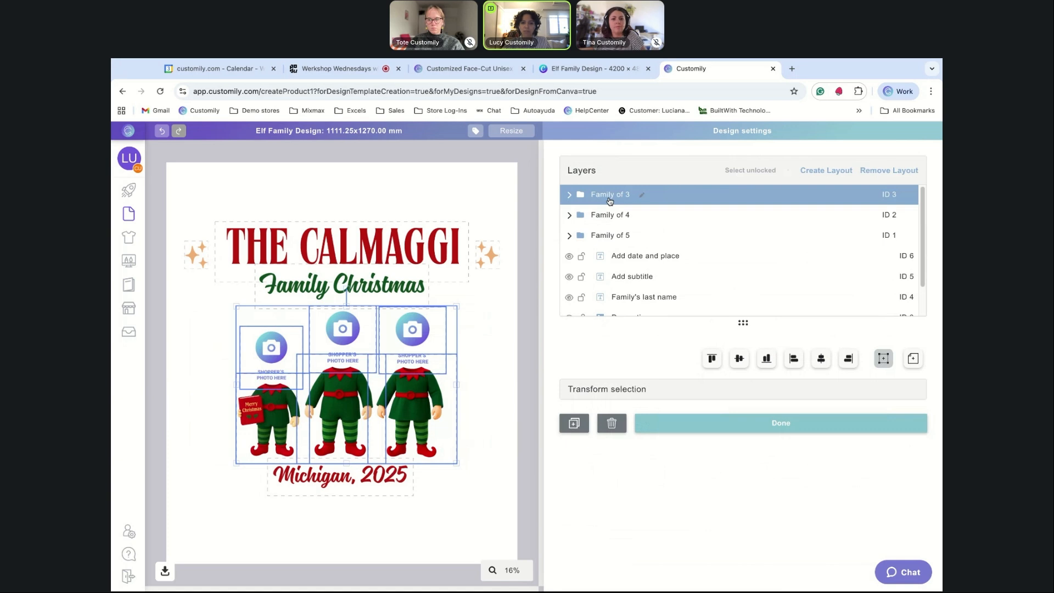
Finish editing the Family of 3 layout, save the elf family design and close the save confirmation.
{"action": "left_click", "coordinate": [713, 425]}
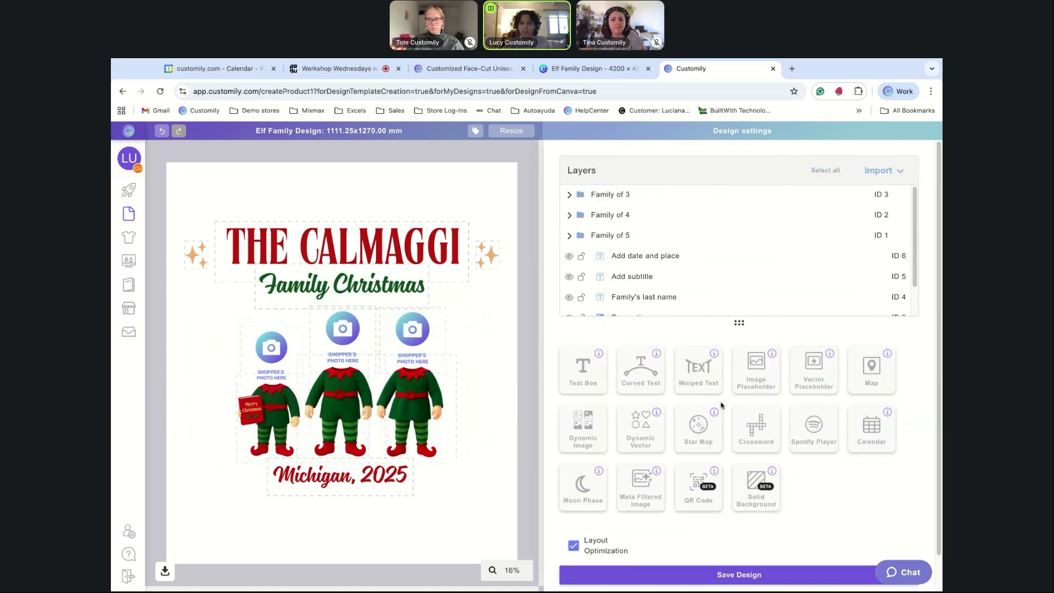
{"action": "scroll", "coordinate": [694, 563], "scroll_direction": "down", "scroll_amount": 1}
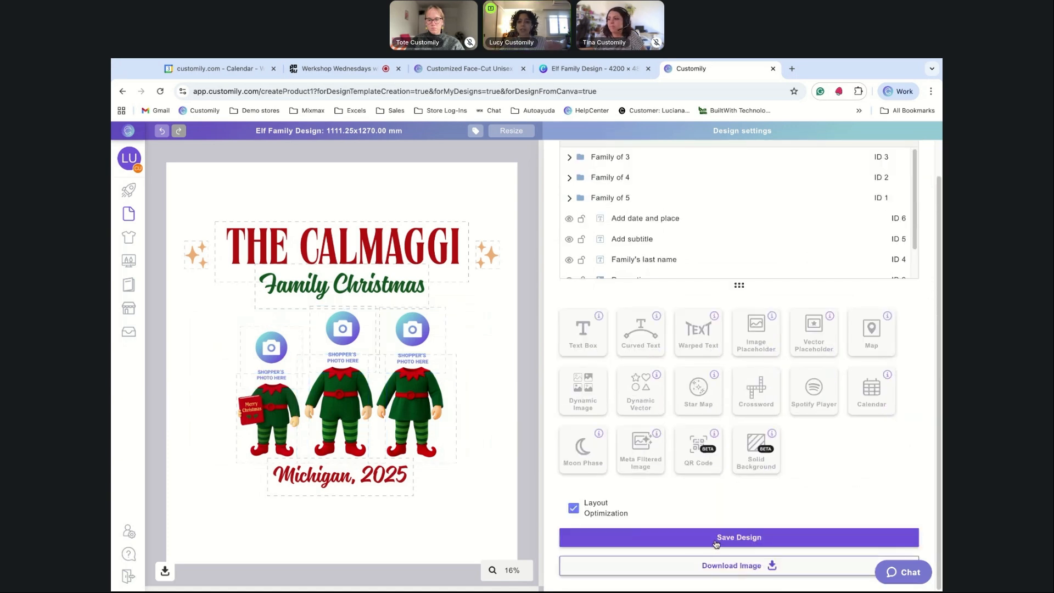
{"action": "left_click", "coordinate": [716, 542]}
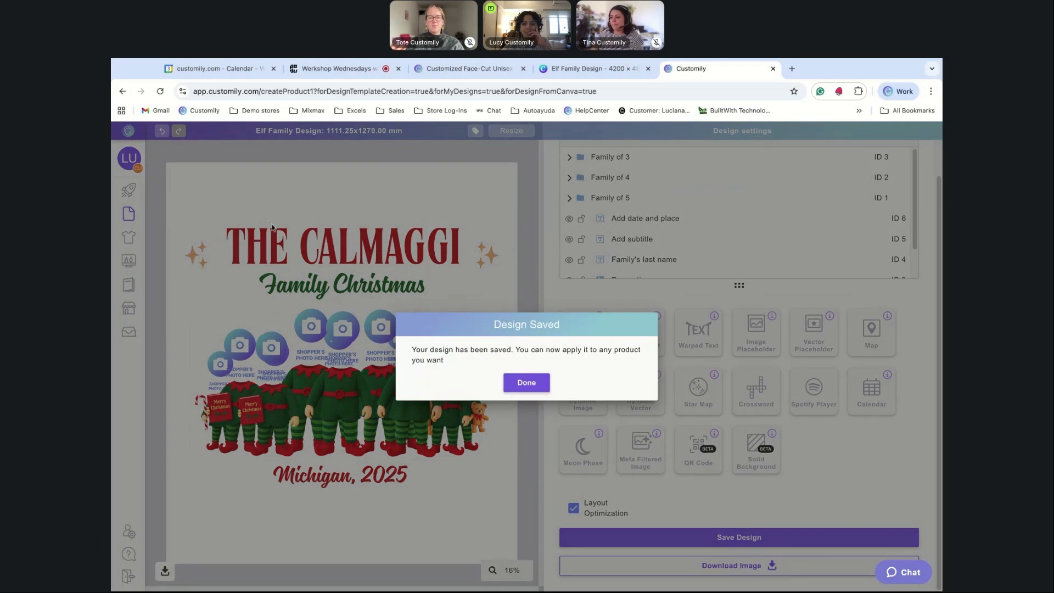
{"action": "left_click", "coordinate": [526, 379]}
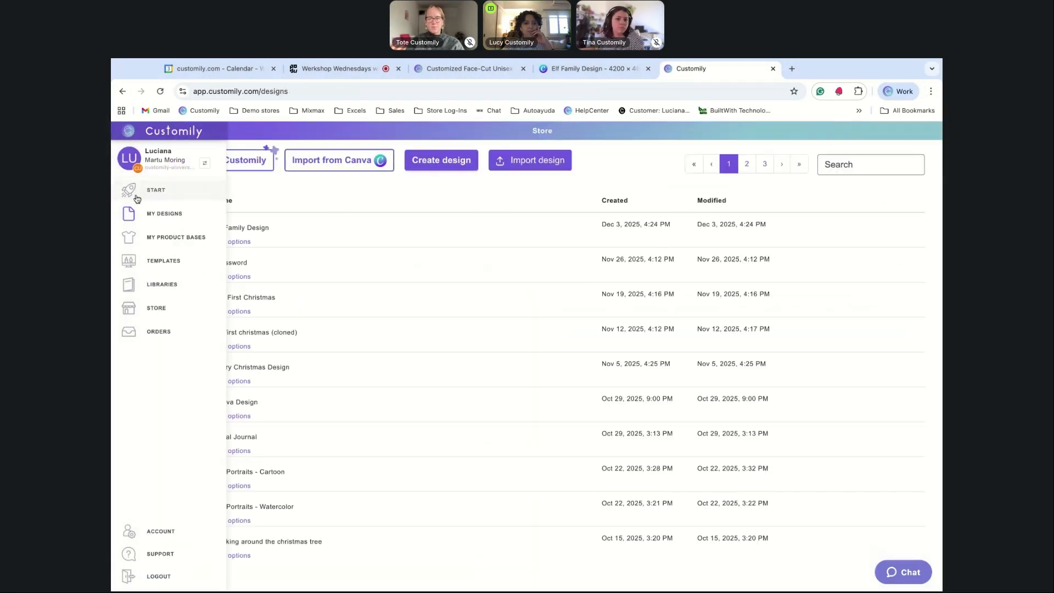
Start creating a new personalized product with Shine On as the print provider.
{"action": "left_click", "coordinate": [148, 192]}
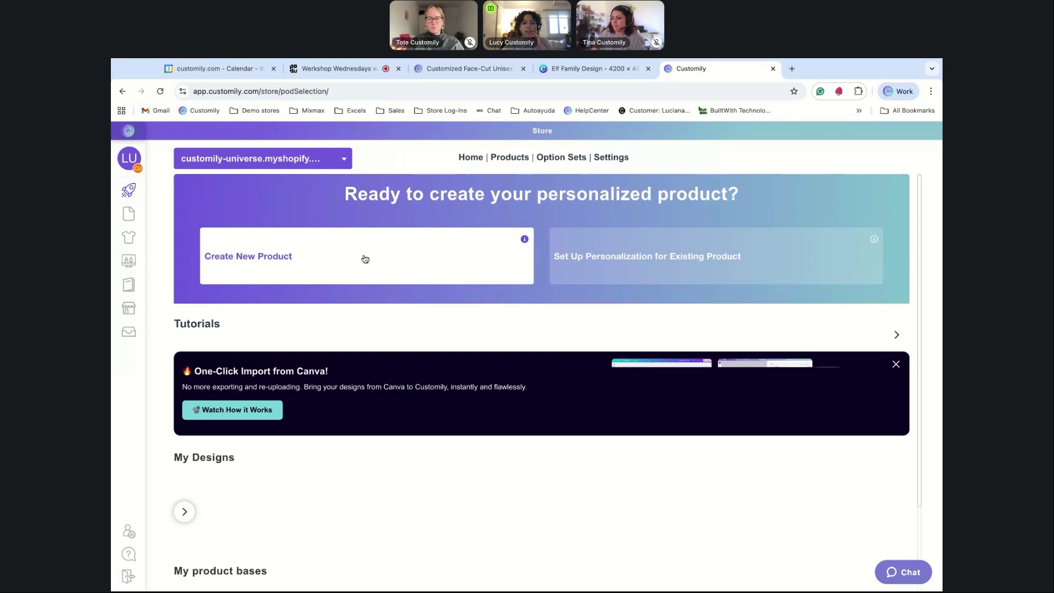
{"action": "left_click", "coordinate": [328, 267]}
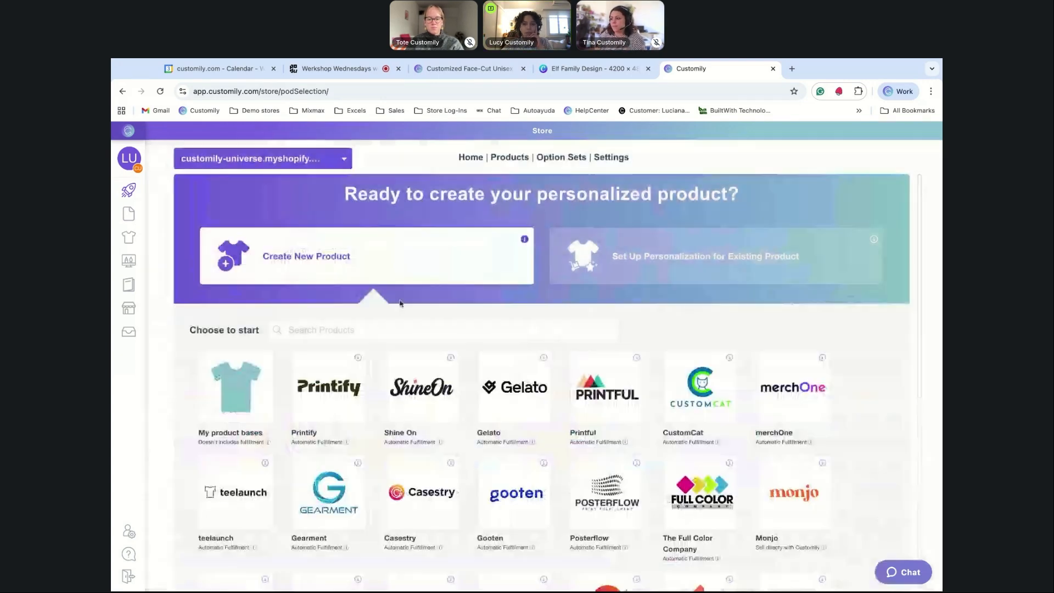
{"action": "mouse_move", "coordinate": [428, 387]}
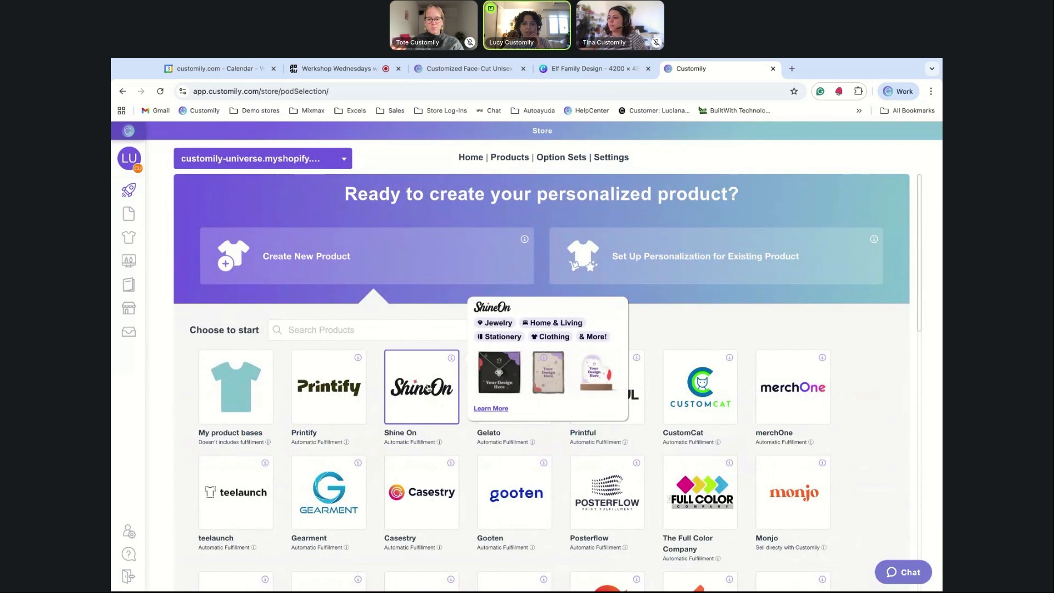
{"action": "left_click", "coordinate": [428, 387]}
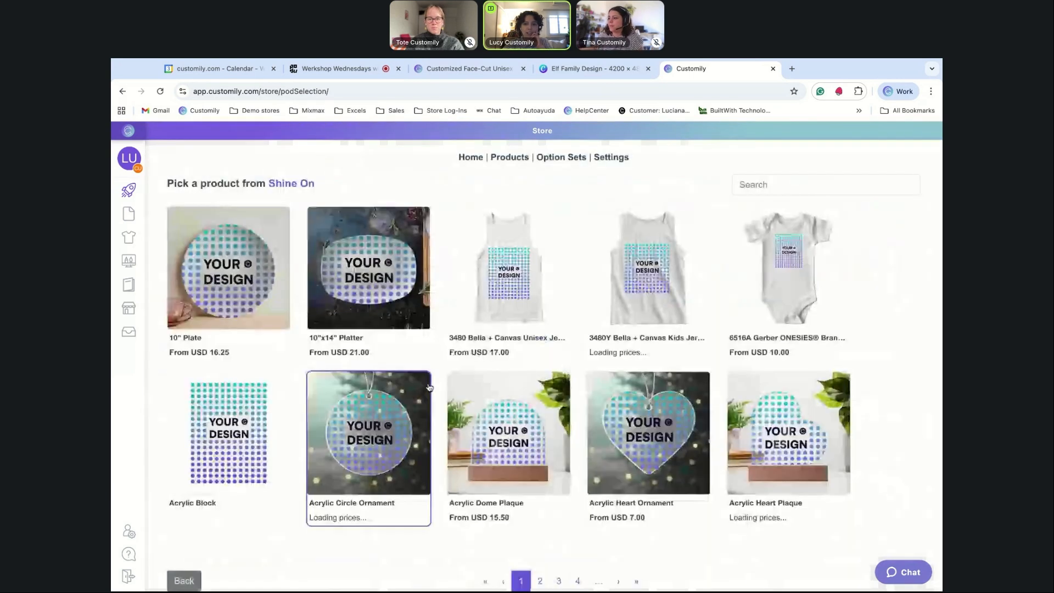
Search the Shine On products for "gil" and choose the Gildan 18000 Unisex Crewneck Sweatshirt.
{"action": "left_click", "coordinate": [787, 185]}
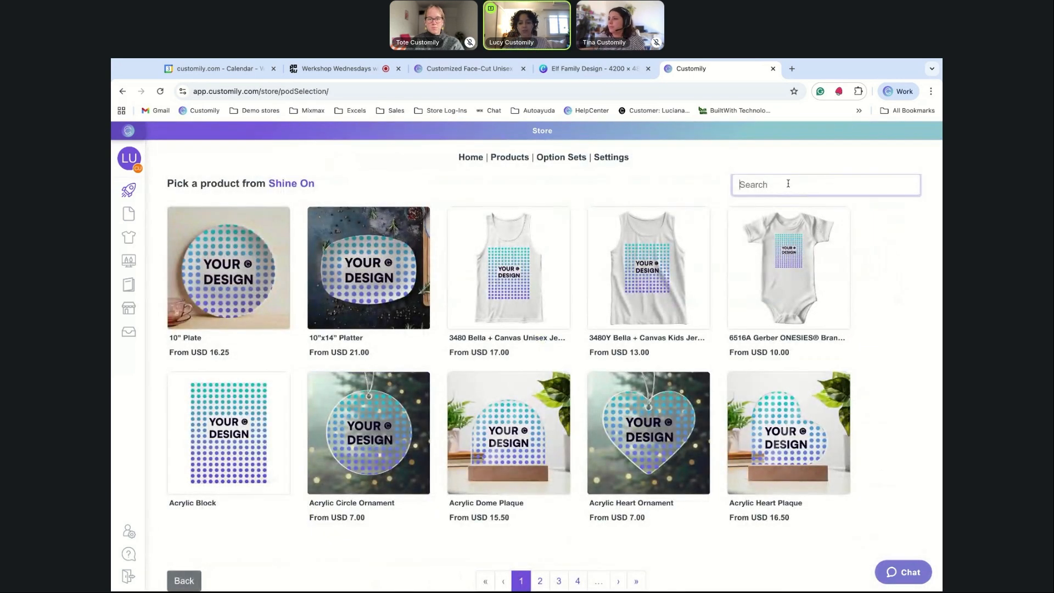
{"action": "type", "text": "gil"}
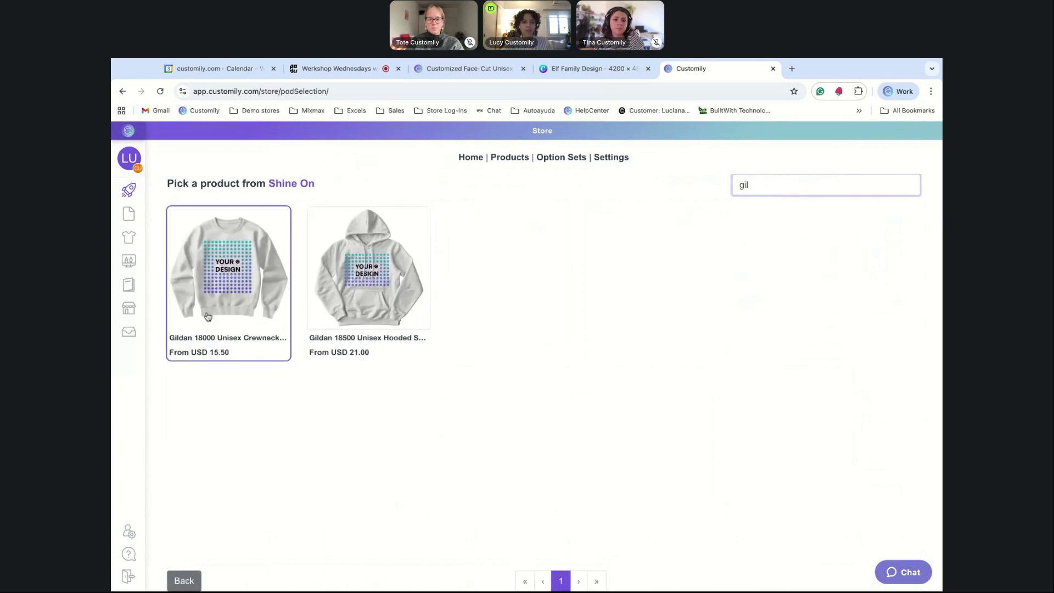
{"action": "left_click", "coordinate": [235, 281]}
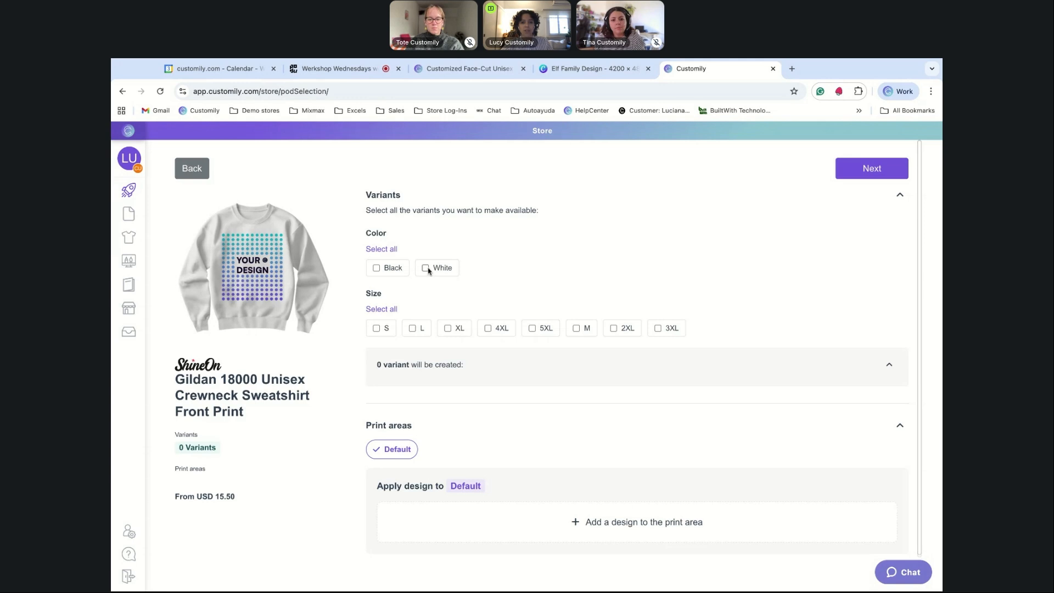
Make the sweatshirt available in White in sizes S, L and M.
{"action": "left_click", "coordinate": [427, 268]}
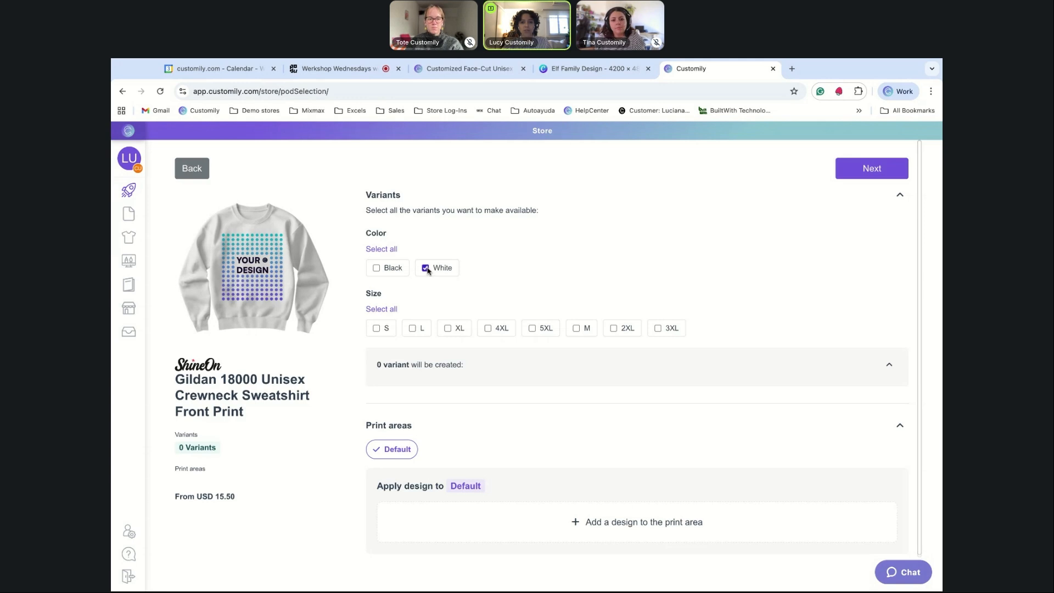
{"action": "left_click", "coordinate": [375, 328]}
{"action": "left_click", "coordinate": [412, 328]}
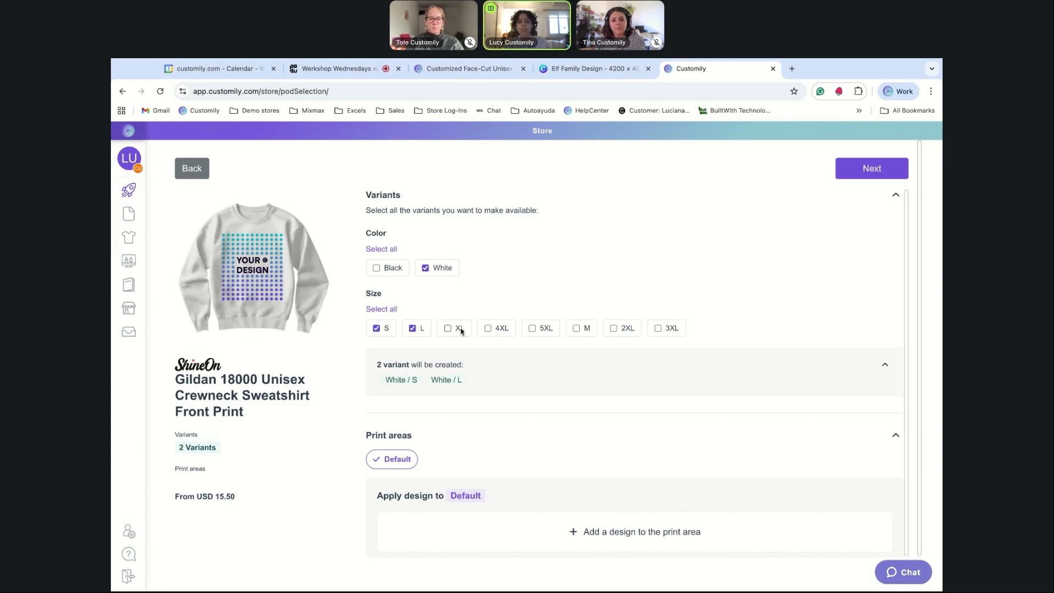
{"action": "left_click", "coordinate": [576, 328]}
Apply the Elf Family Design to the Default print area, move it slightly higher on the sweatshirt and confirm the placement.
{"action": "scroll", "coordinate": [572, 345], "scroll_direction": "down", "scroll_amount": 1}
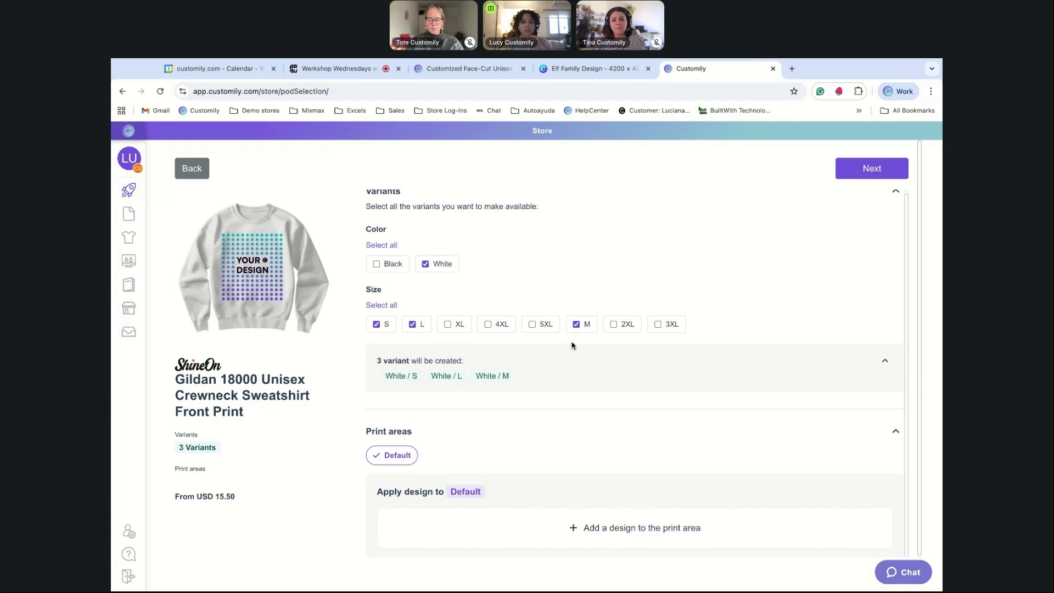
{"action": "scroll", "coordinate": [564, 293], "scroll_direction": "down", "scroll_amount": 1}
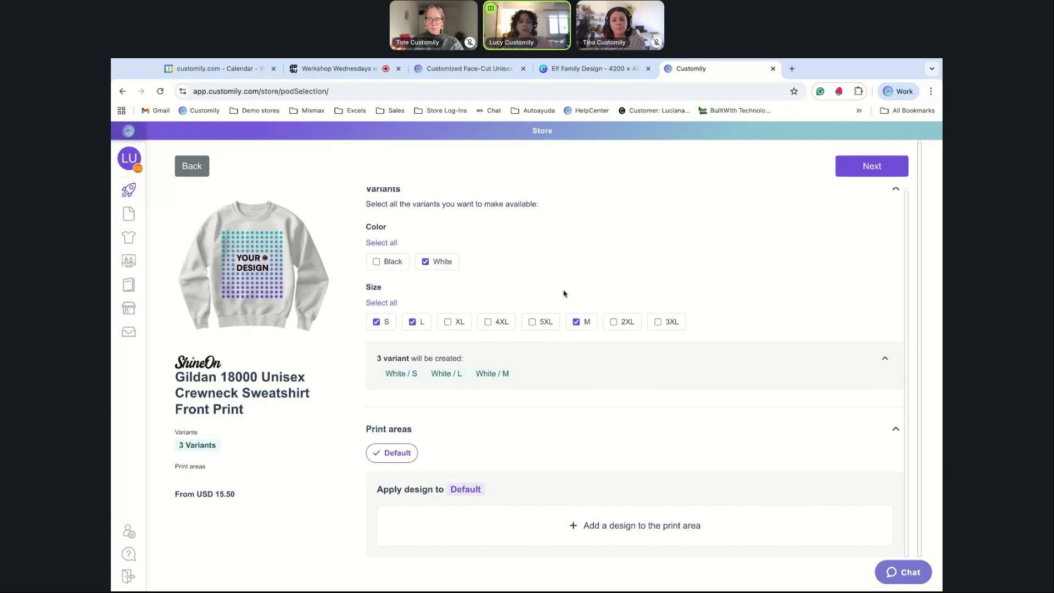
{"action": "left_click", "coordinate": [635, 537]}
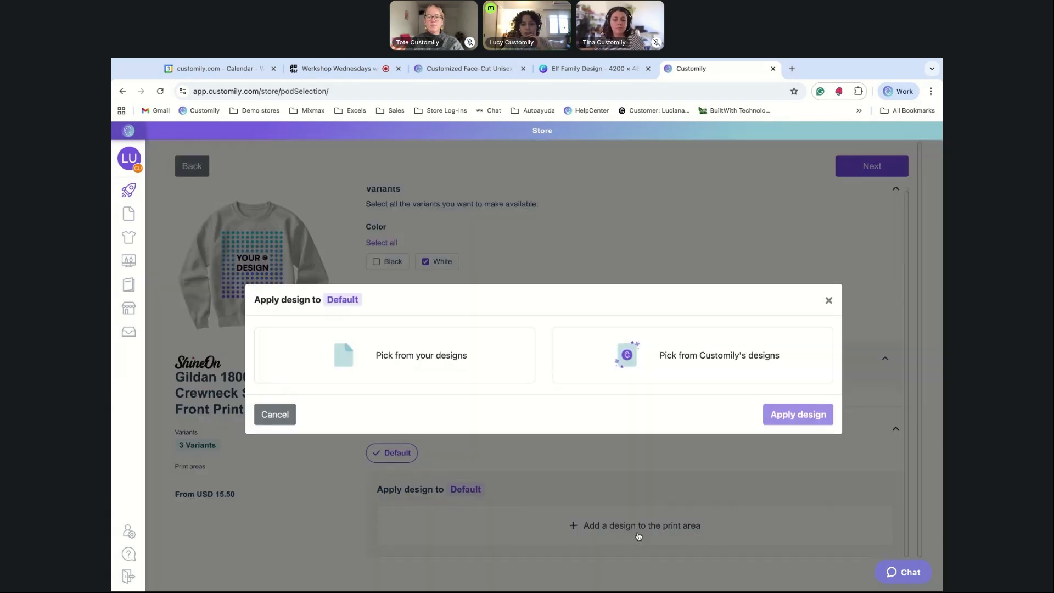
{"action": "left_click", "coordinate": [430, 364]}
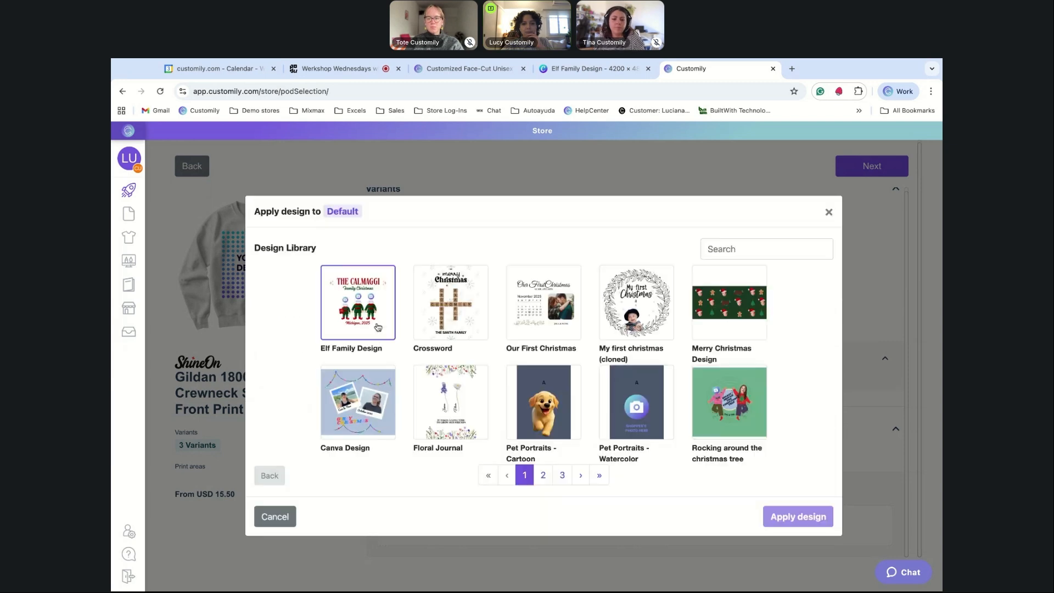
{"action": "left_click", "coordinate": [367, 298]}
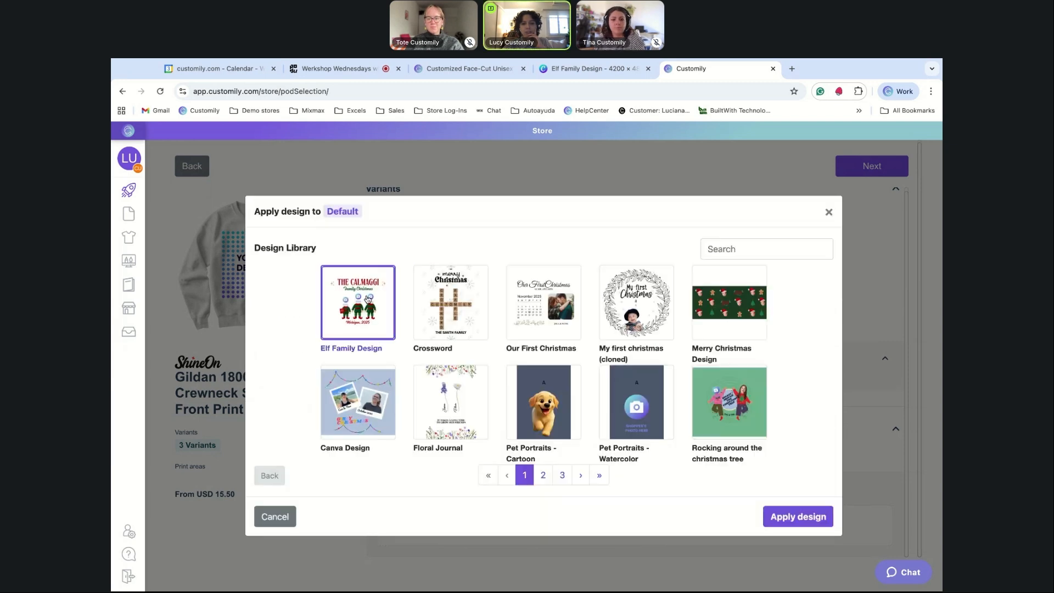
{"action": "left_click", "coordinate": [783, 523]}
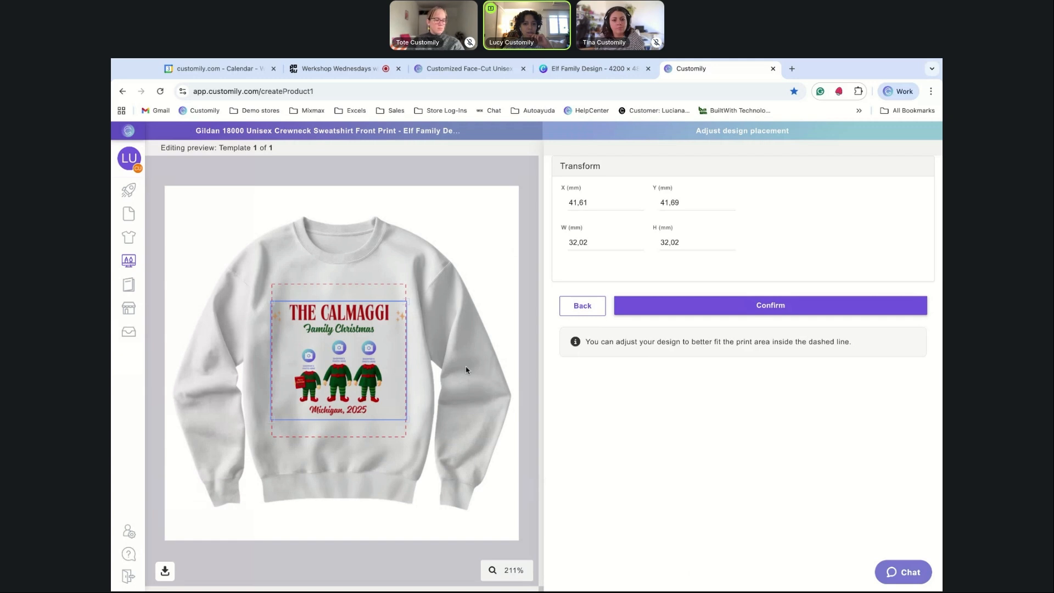
{"action": "left_click_drag", "start_coordinate": [376, 377], "coordinate": [376, 372]}
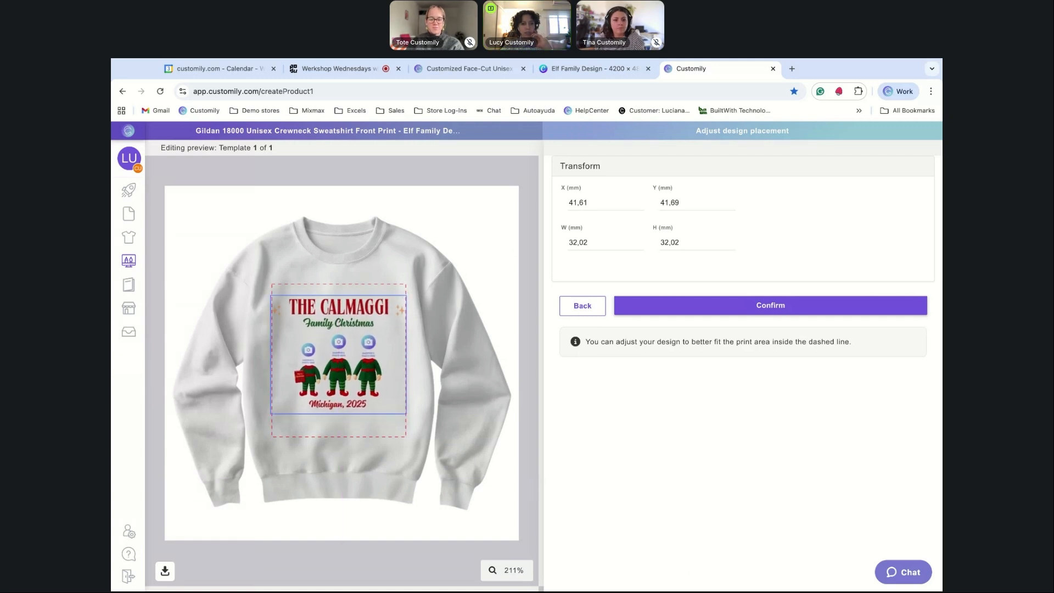
{"action": "left_click", "coordinate": [665, 302]}
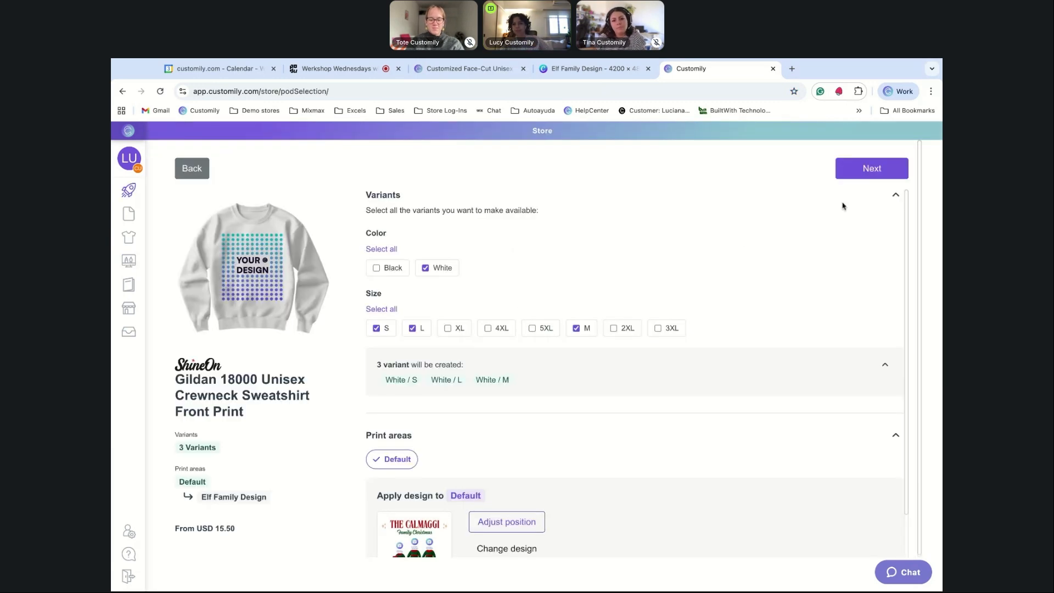
Create the product in the customily-universe.myshopify.com store.
{"action": "left_click", "coordinate": [869, 178]}
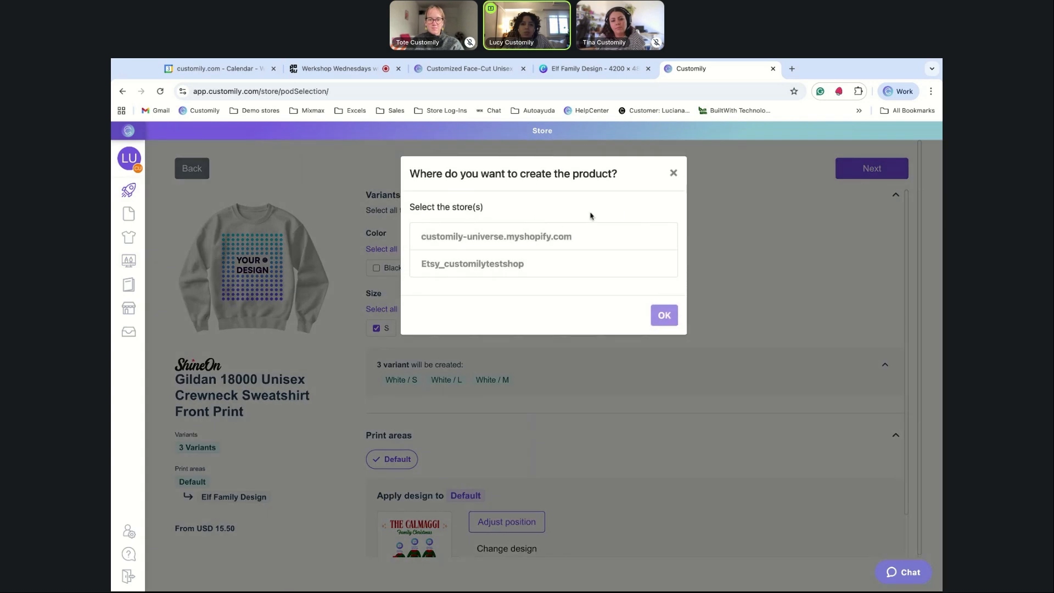
{"action": "left_click", "coordinate": [542, 242]}
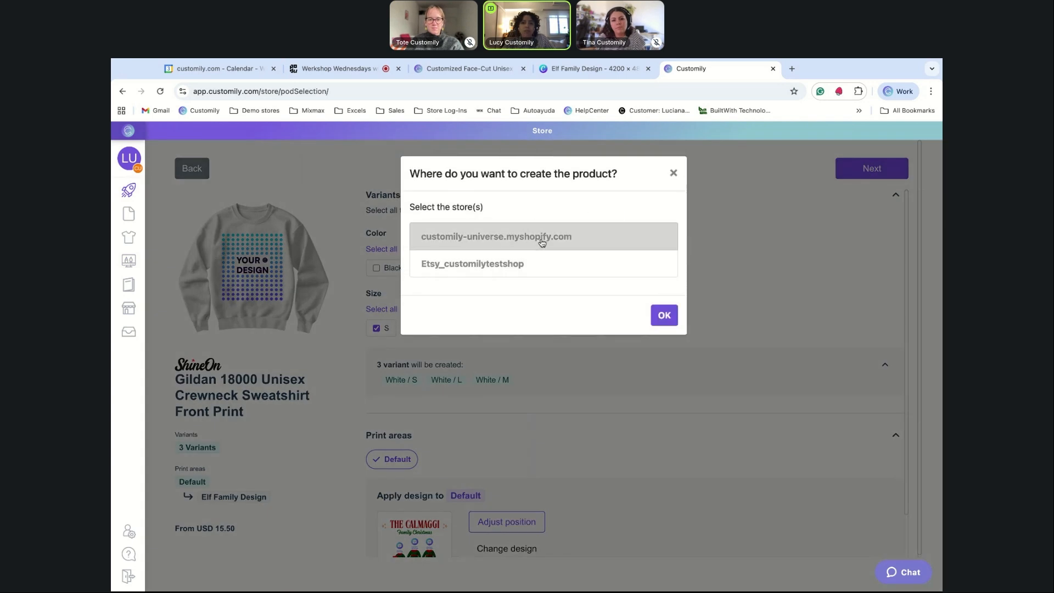
{"action": "left_click", "coordinate": [664, 315]}
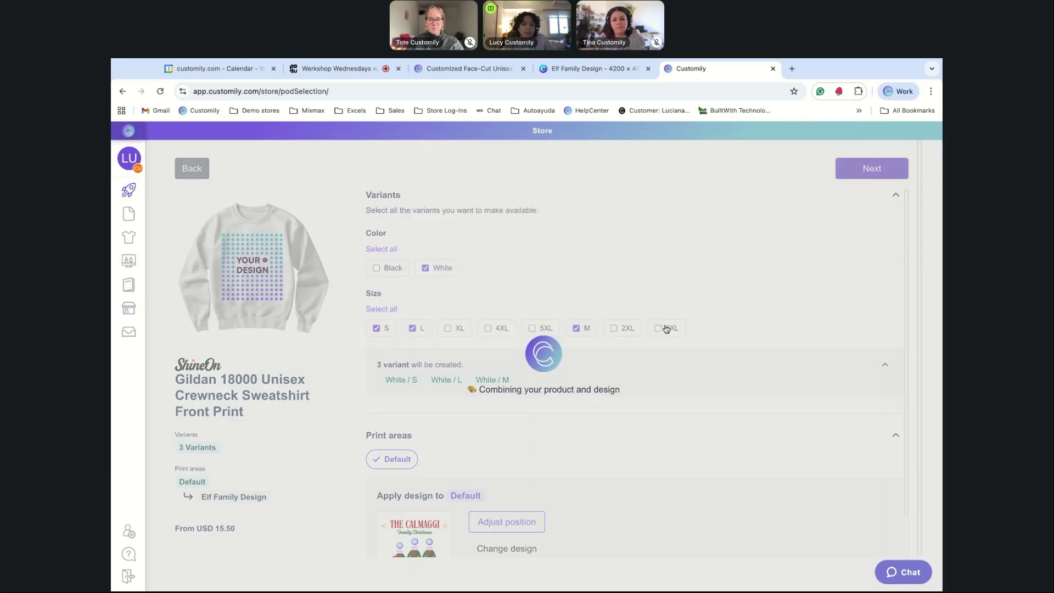
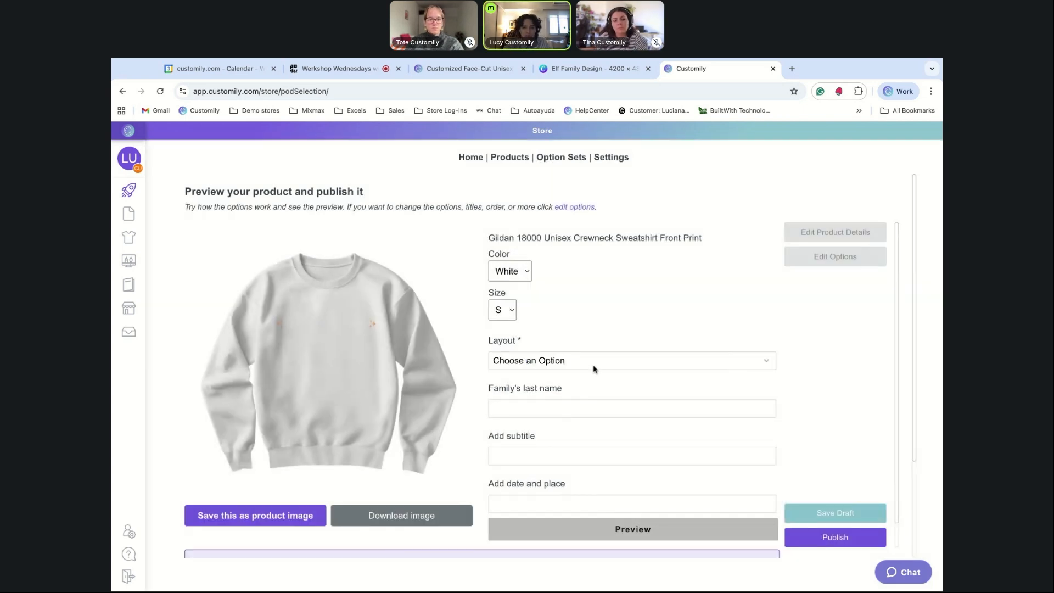
Choose the Family of 3 layout in the product preview and enter a sample family last name in capitals.
{"action": "left_click", "coordinate": [592, 373]}
{"action": "left_click", "coordinate": [526, 408]}
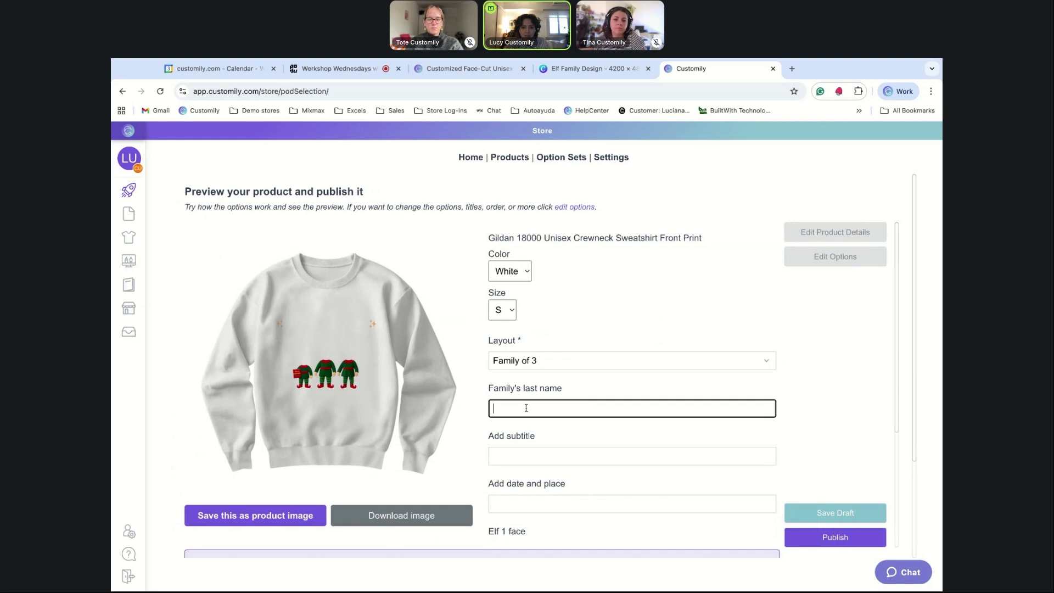
{"action": "type", "text": "JOH"}
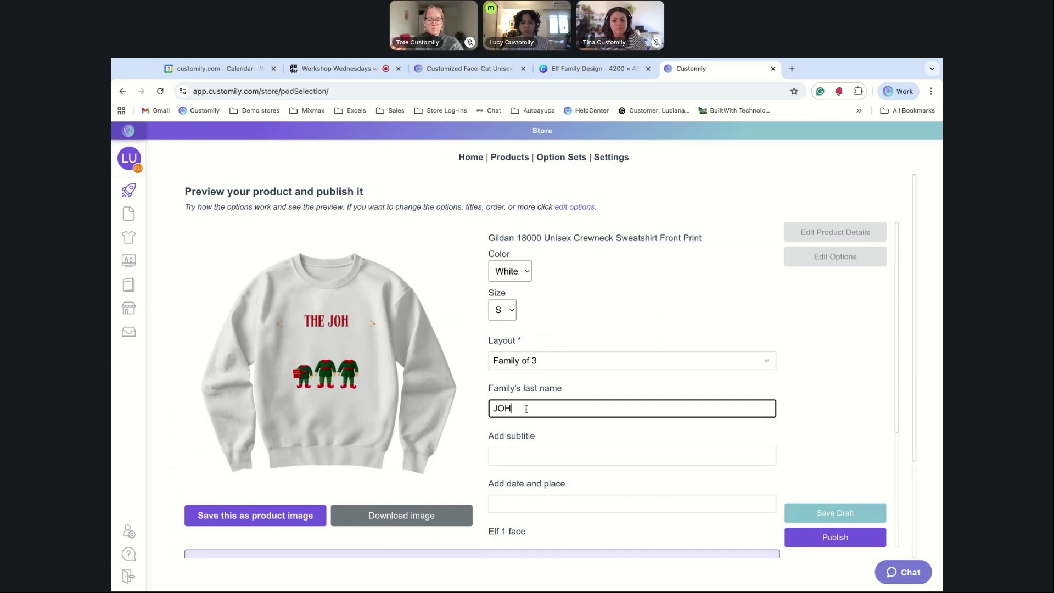
{"action": "type", "text": "NSONS"}
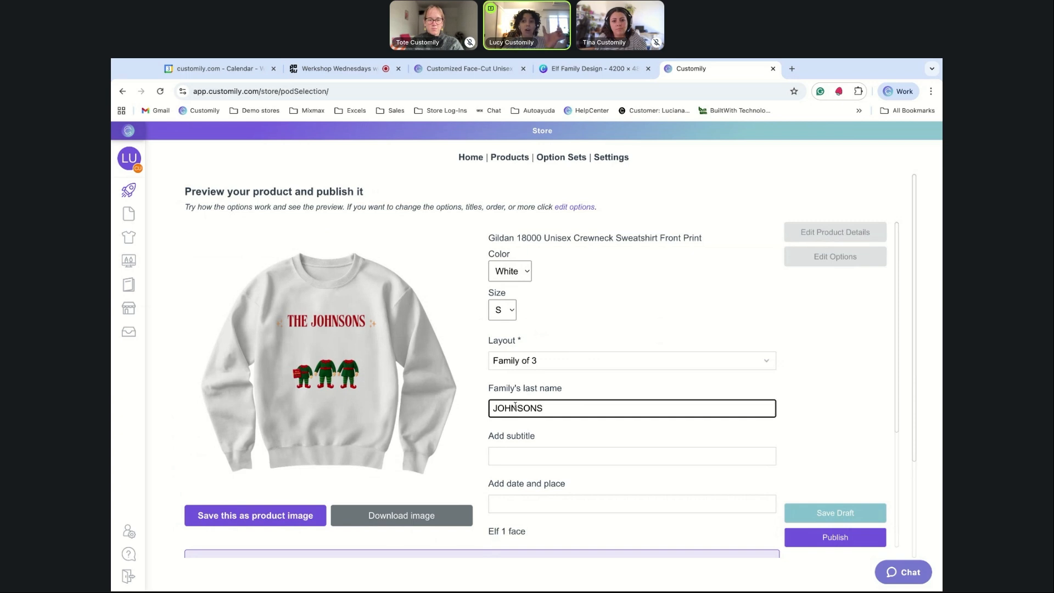
Fill in the preview's subtitle with "Happy Holidays" and its date and place with "Michigan, 2025".
{"action": "left_click", "coordinate": [547, 459]}
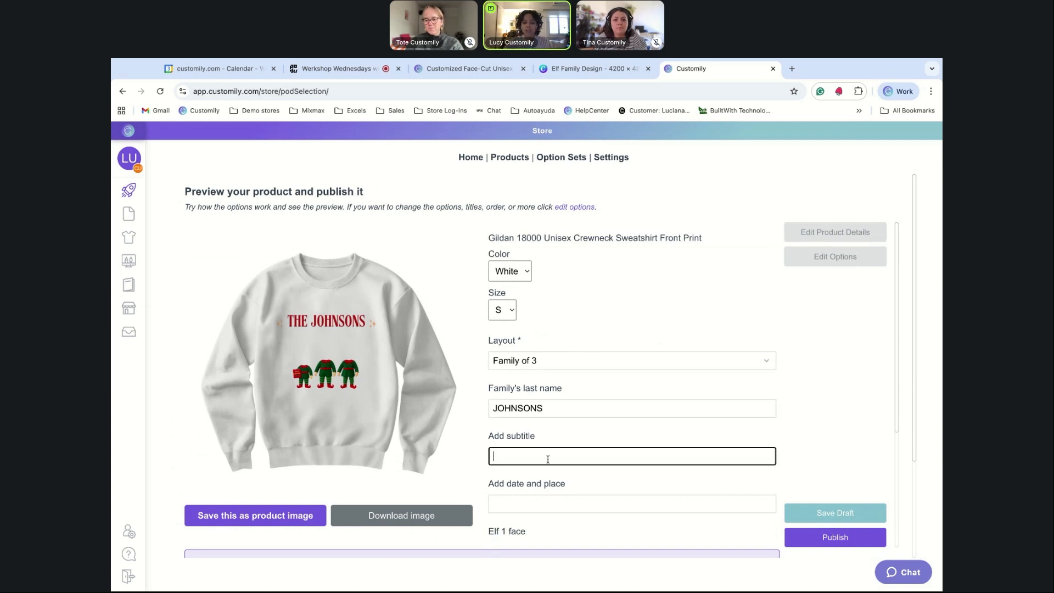
{"action": "type", "text": "Happy Holidays"}
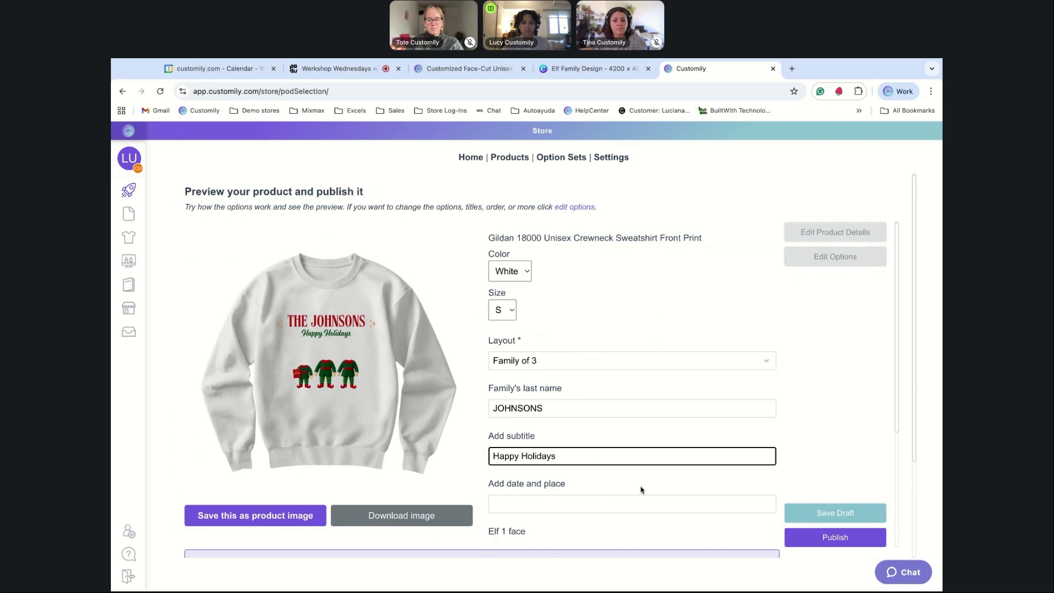
{"action": "scroll", "coordinate": [641, 490], "scroll_direction": "down", "scroll_amount": 2}
{"action": "left_click", "coordinate": [591, 434]}
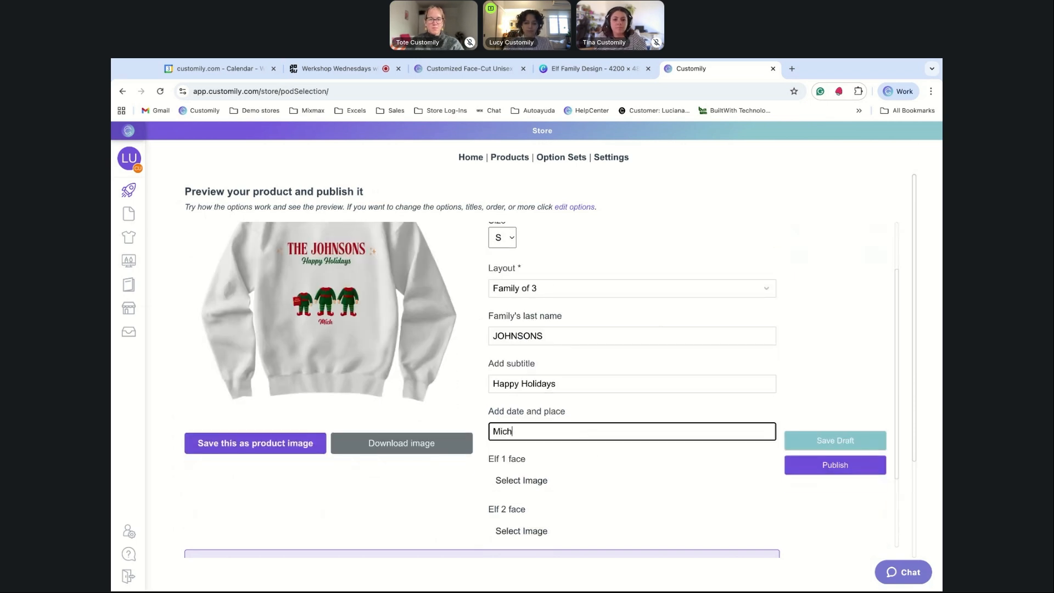
{"action": "type", "text": "Michigan"}
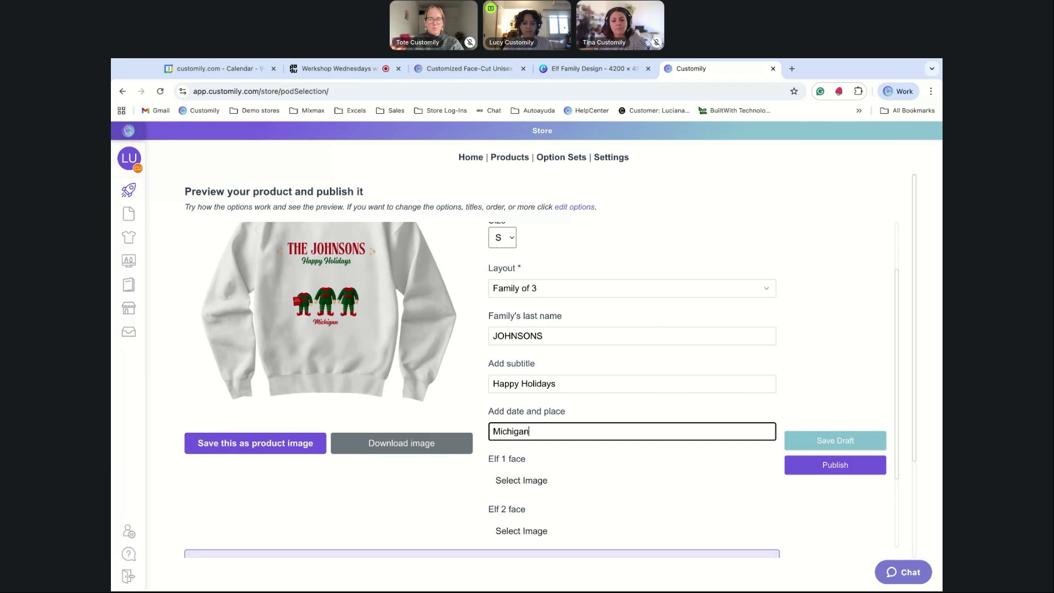
{"action": "type", "text": ", 202"}
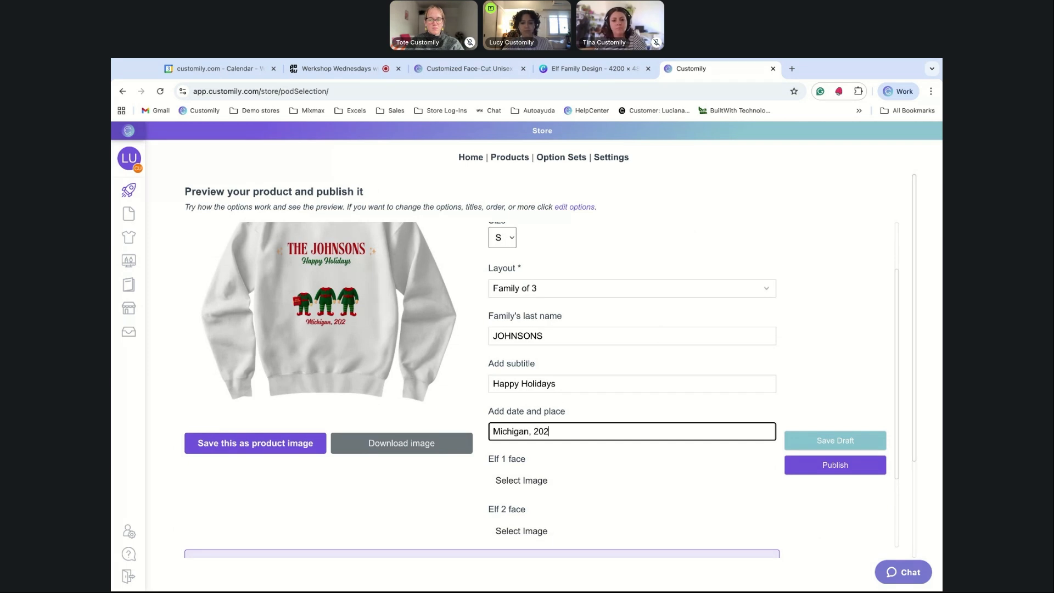
{"action": "type", "text": "5"}
Upload a portrait photo as the Elf 1 face.
{"action": "scroll", "coordinate": [660, 405], "scroll_direction": "up", "scroll_amount": 1}
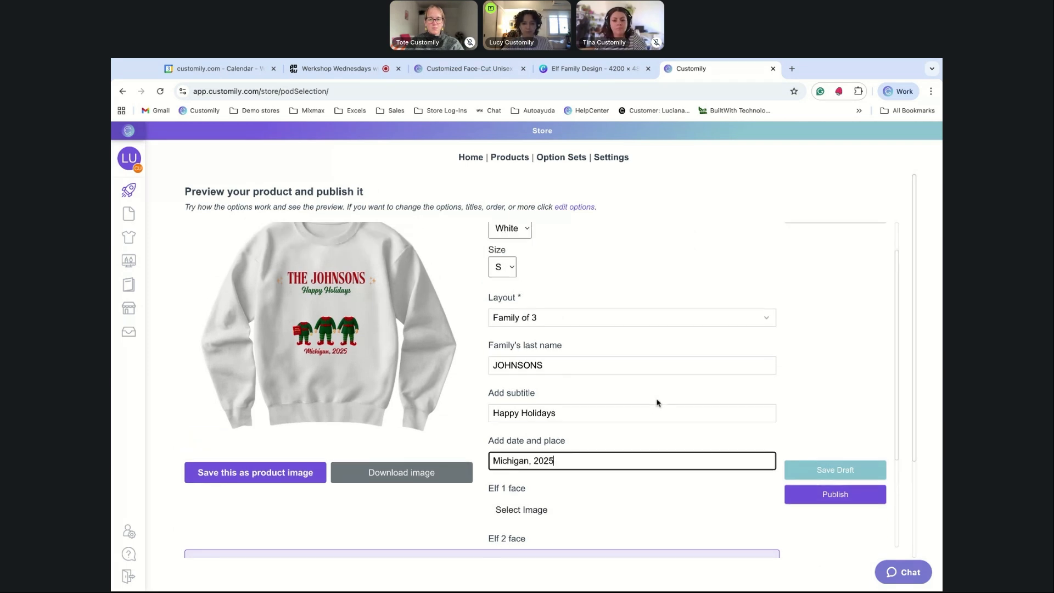
{"action": "left_click", "coordinate": [542, 516]}
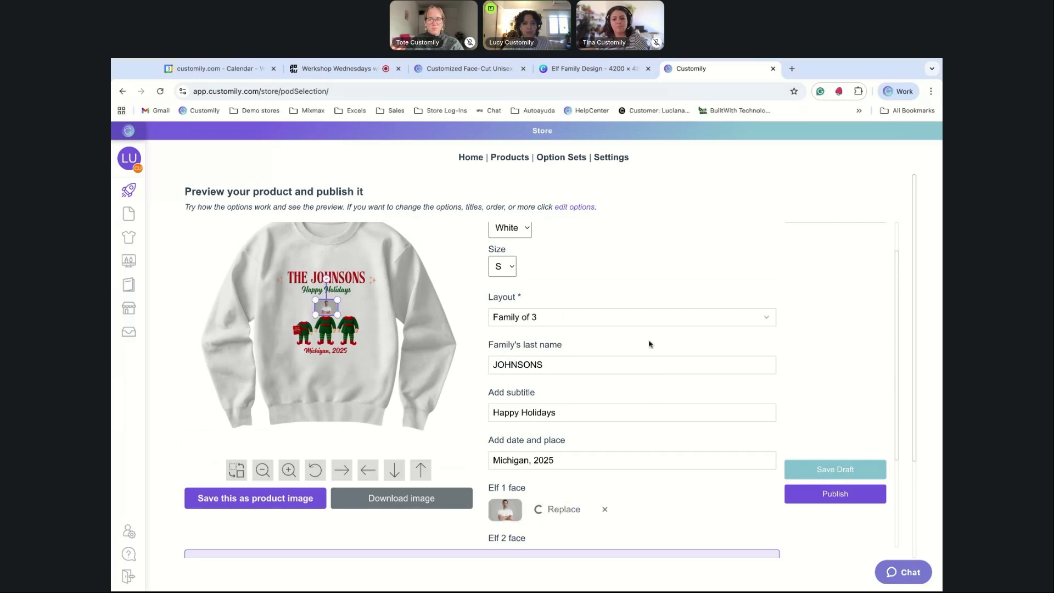
Shrink the Elf 1 face in the sweatshirt preview so that it fits on the middle elf's body.
{"action": "scroll", "coordinate": [648, 345], "scroll_direction": "down", "scroll_amount": 1}
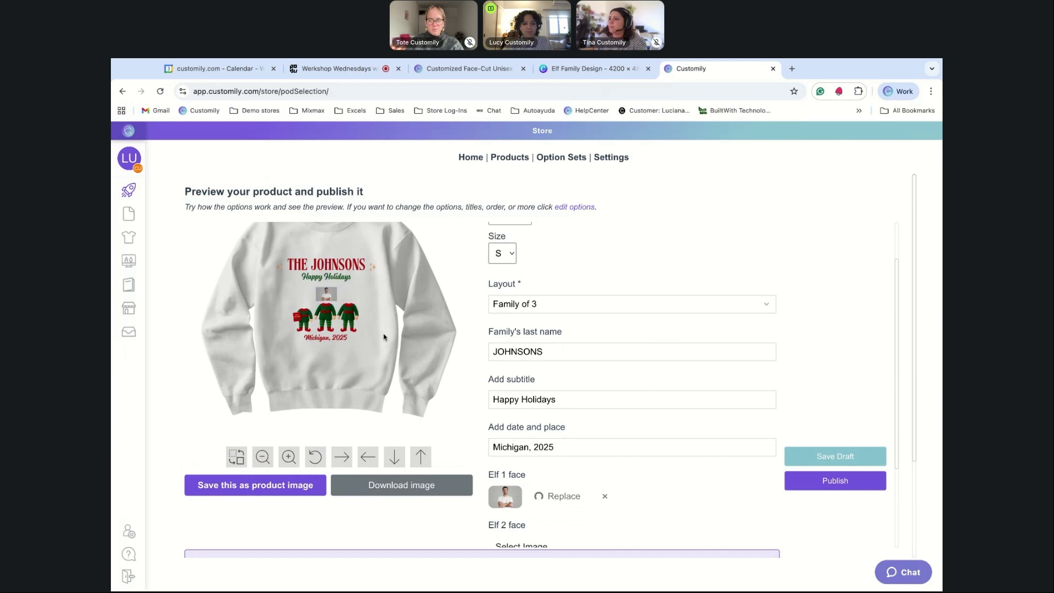
{"action": "left_click", "coordinate": [332, 294]}
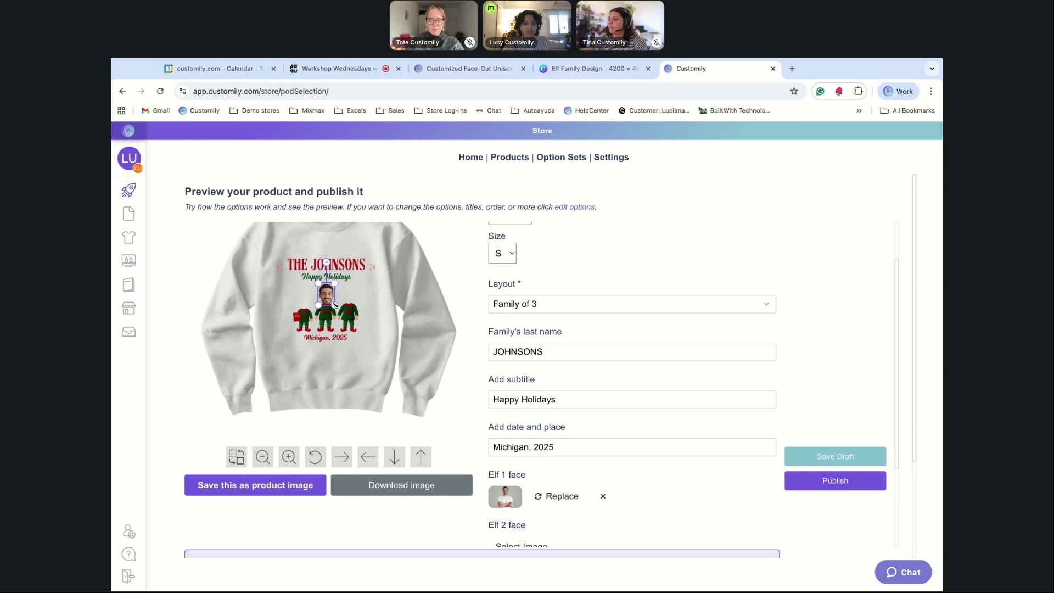
{"action": "left_click_drag", "start_coordinate": [335, 305], "coordinate": [333, 303]}
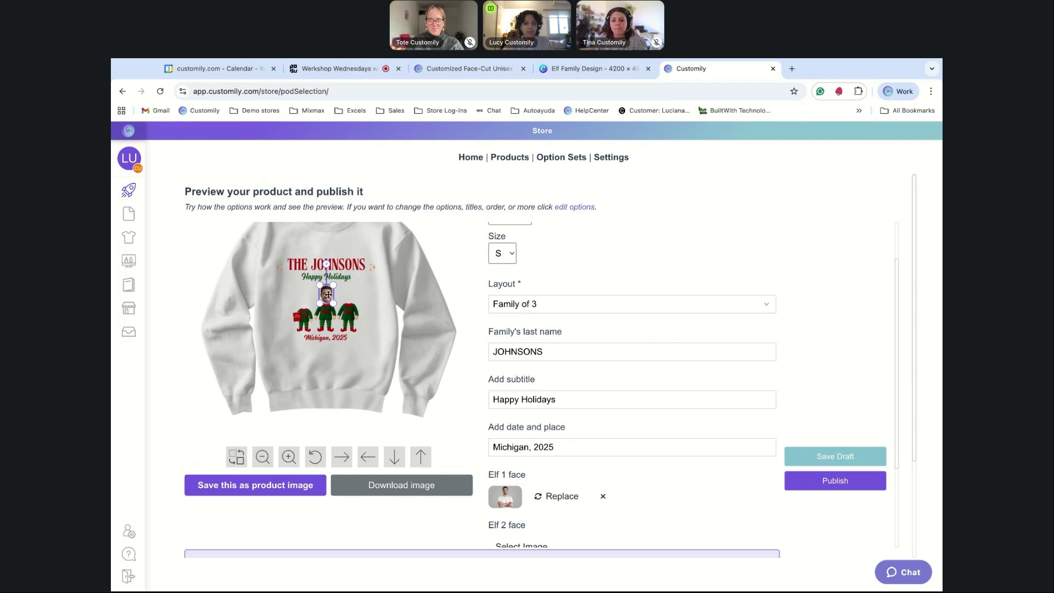
{"action": "left_click", "coordinate": [367, 296]}
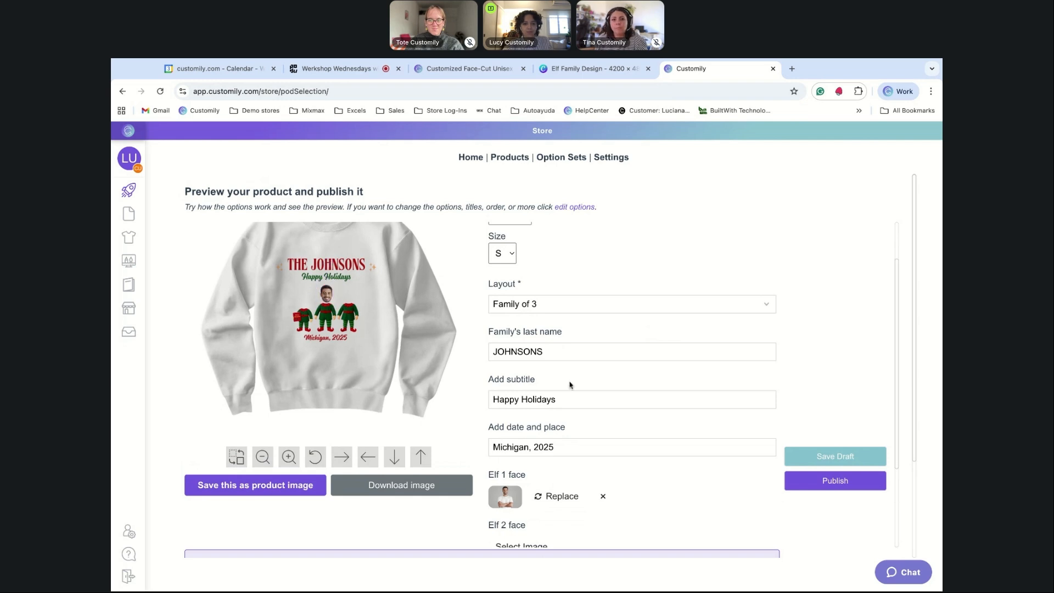
Upload a woman's portrait photo as the Elf 2 face and select that face on the sweatshirt.
{"action": "scroll", "coordinate": [570, 395], "scroll_direction": "down", "scroll_amount": 1}
{"action": "left_click", "coordinate": [539, 509]}
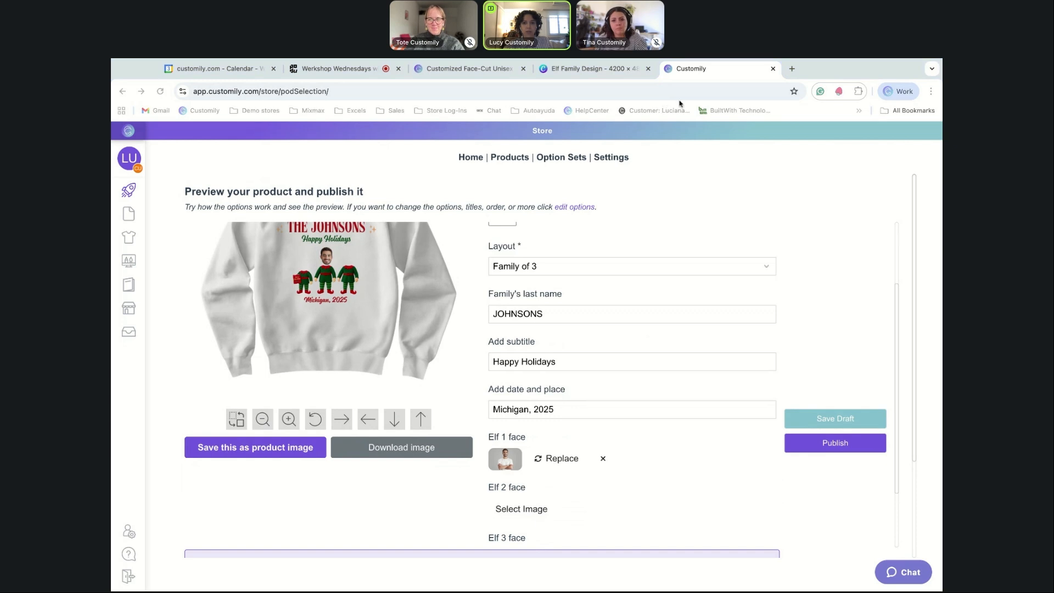
{"action": "double_click", "coordinate": [558, 233]}
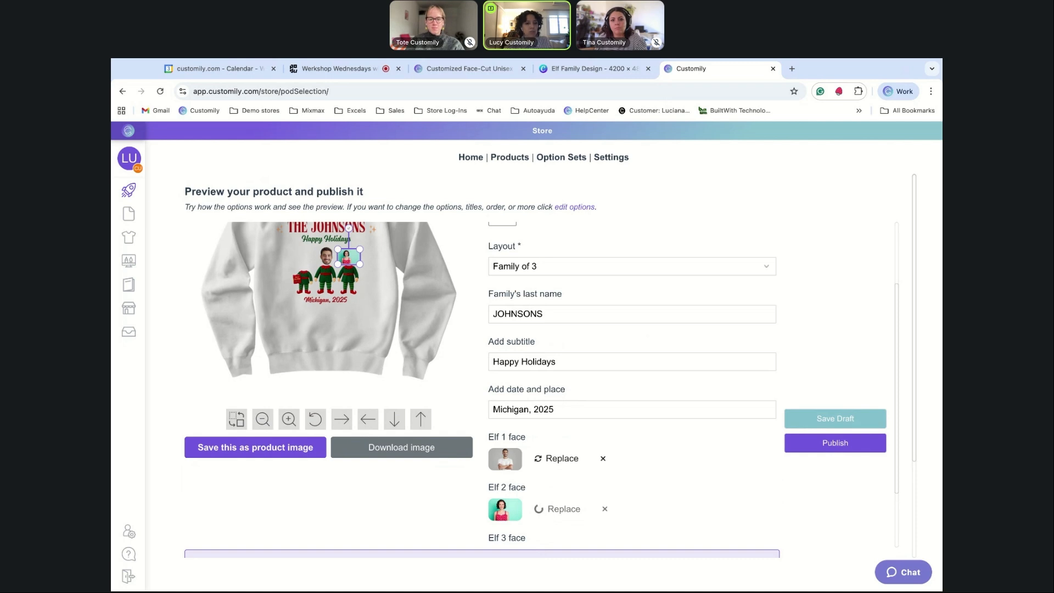
{"action": "left_click", "coordinate": [348, 284]}
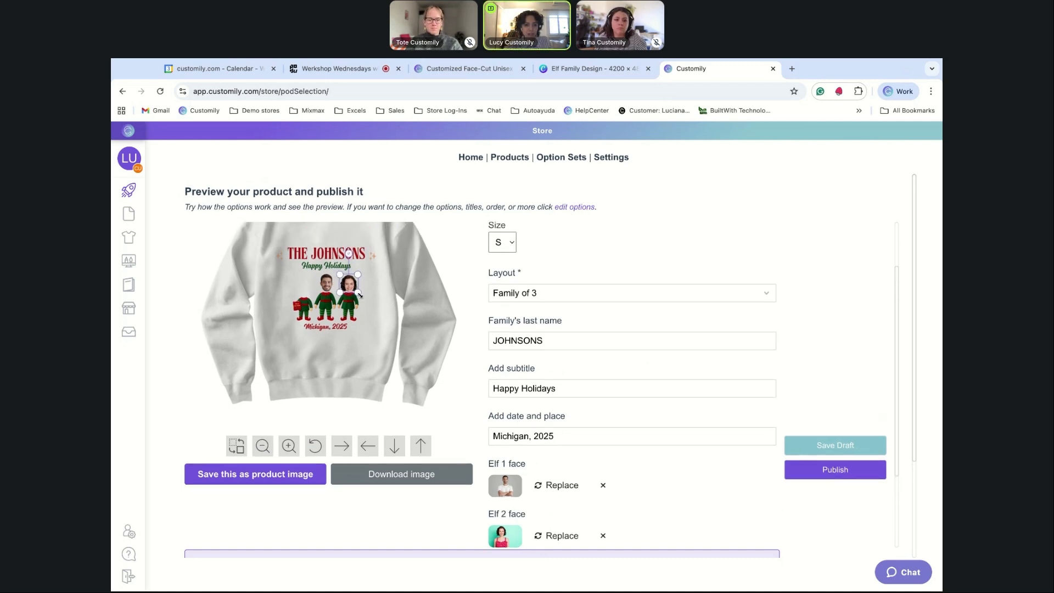
Upload another portrait photo as the Elf 3 face.
{"action": "scroll", "coordinate": [570, 436], "scroll_direction": "down", "scroll_amount": 2}
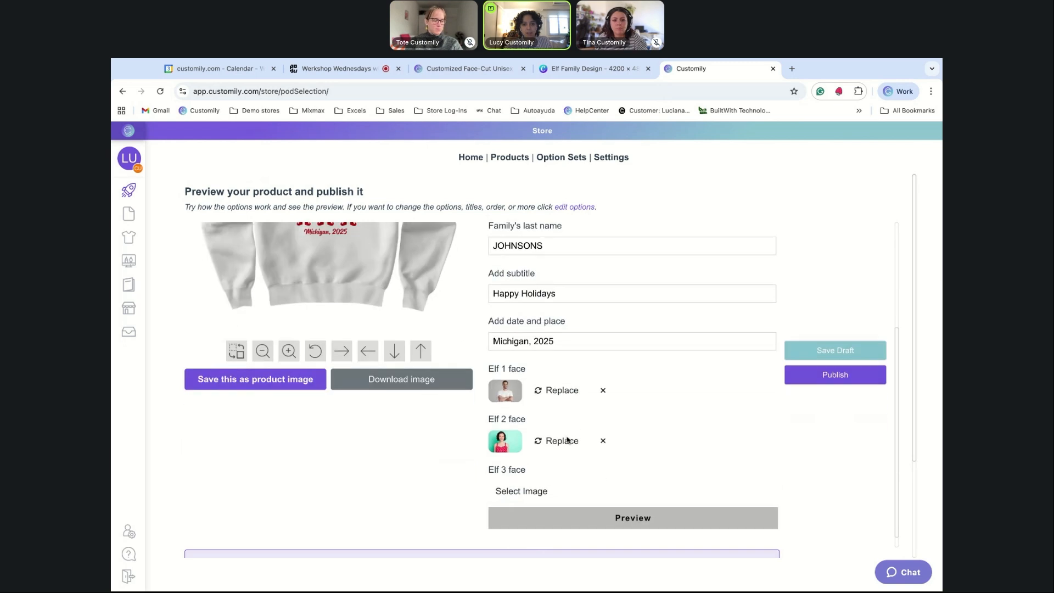
{"action": "left_click", "coordinate": [525, 501]}
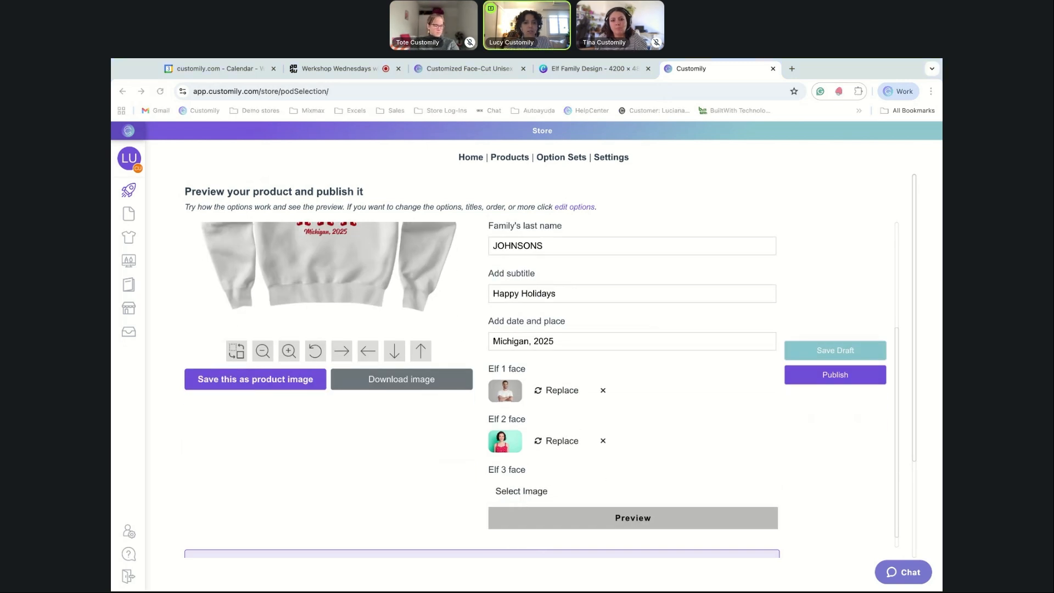
{"action": "double_click", "coordinate": [507, 460]}
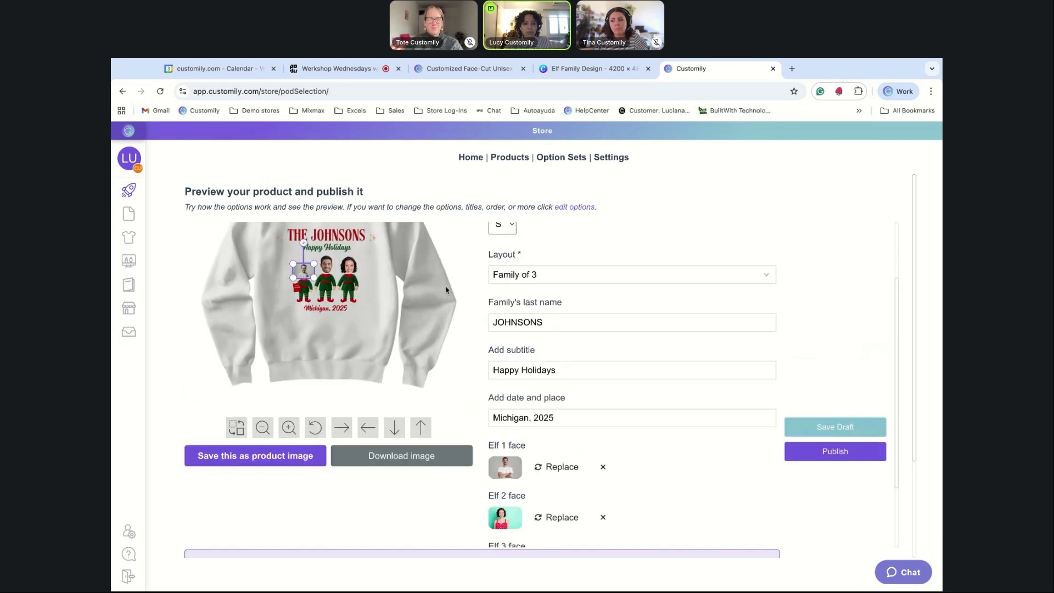
{"action": "scroll", "coordinate": [446, 289], "scroll_direction": "up", "scroll_amount": 1}
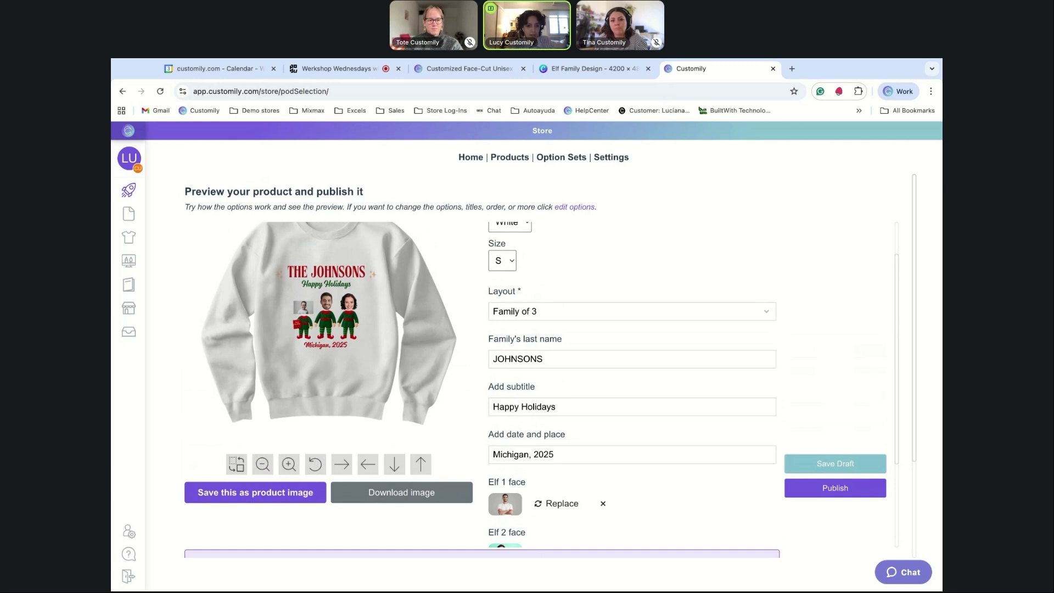
Shrink the Elf 3 face to fit the small elf holding the gift and save the preview as the product image.
{"action": "left_click", "coordinate": [306, 311]}
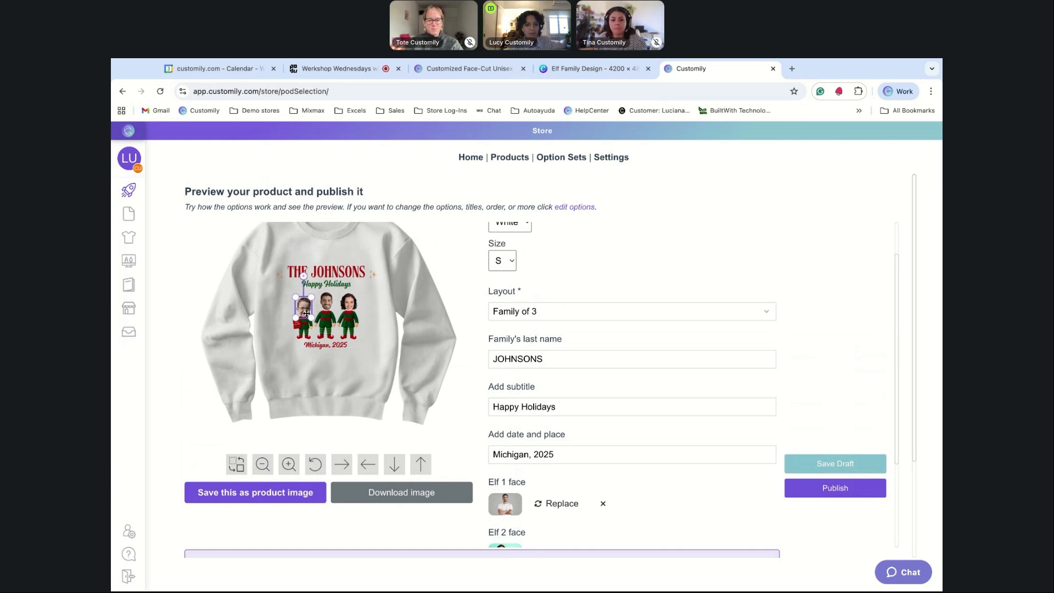
{"action": "left_click_drag", "start_coordinate": [311, 319], "coordinate": [311, 319]}
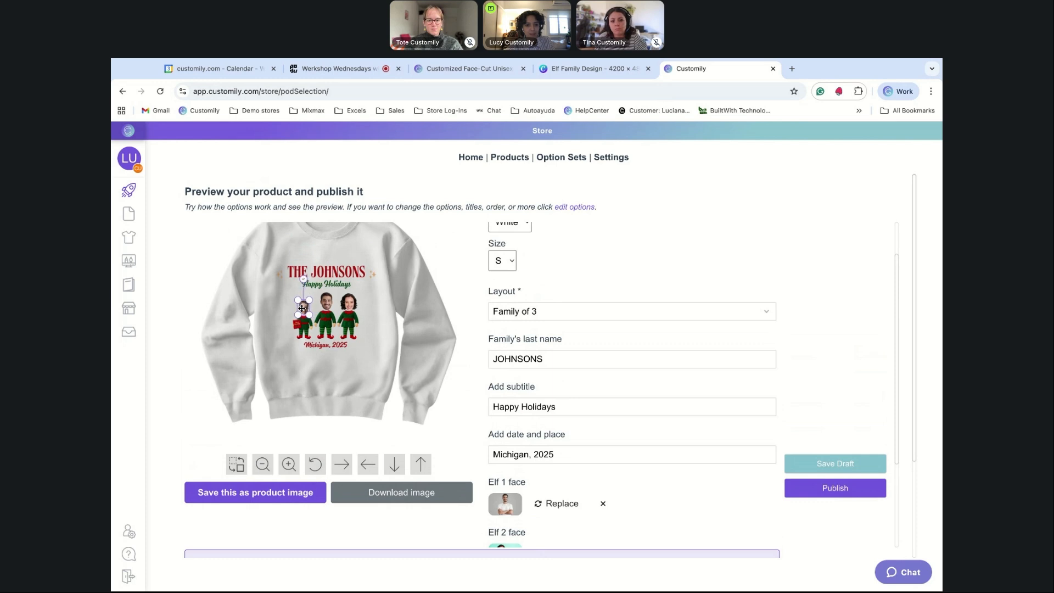
{"action": "left_click", "coordinate": [405, 301]}
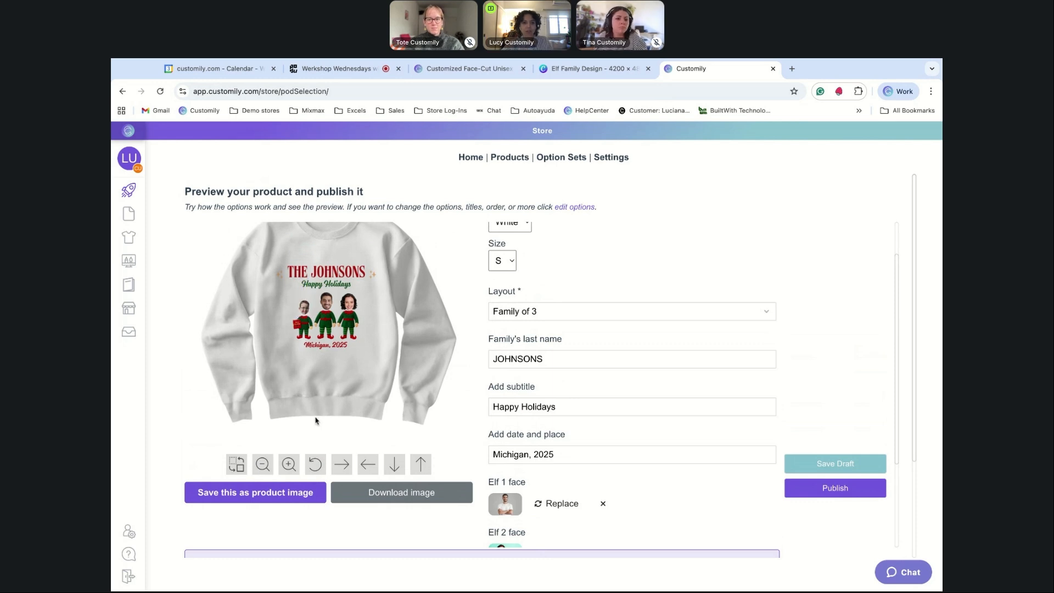
{"action": "left_click", "coordinate": [244, 494]}
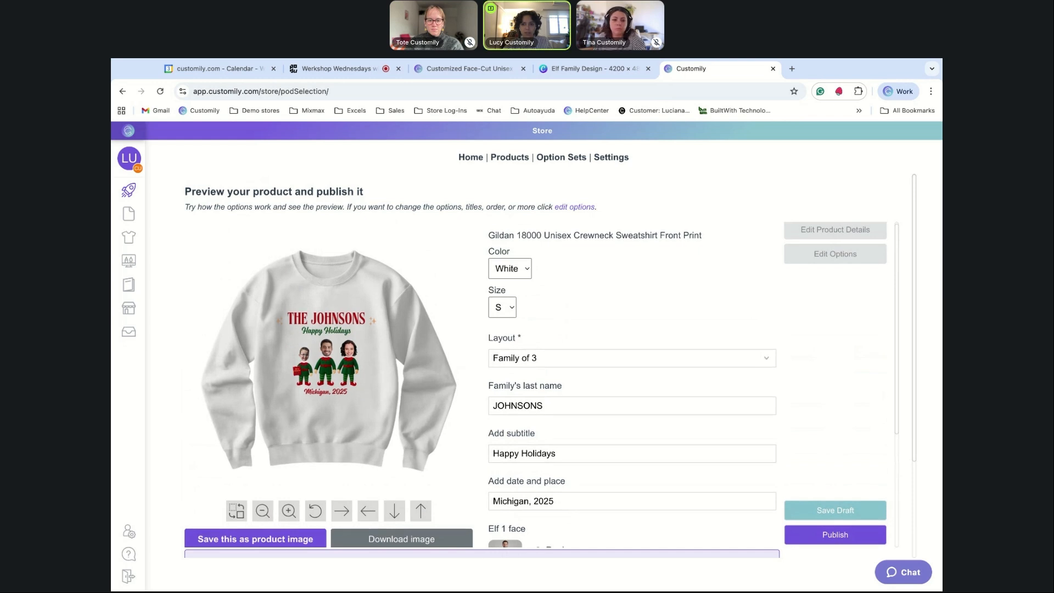
Open the product details for editing and remove "Front Print" from the end of the title.
{"action": "left_click", "coordinate": [834, 233]}
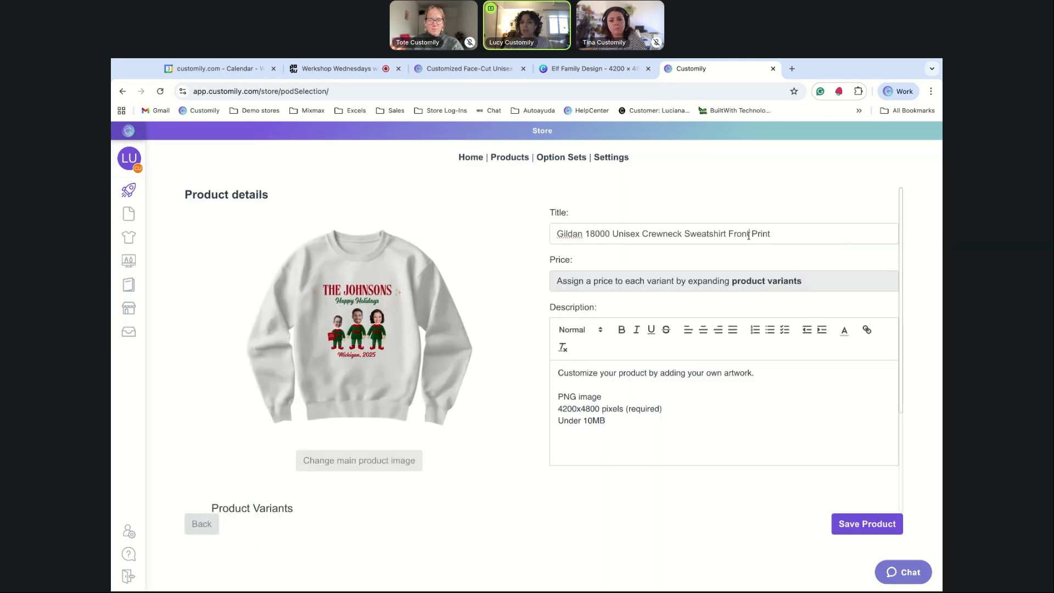
{"action": "left_click", "coordinate": [748, 235]}
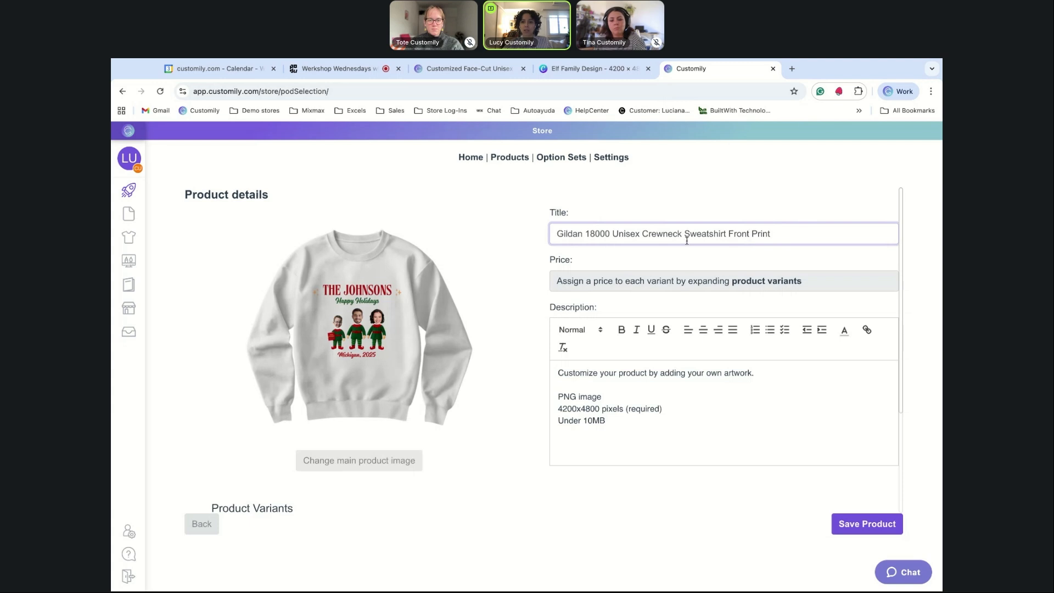
{"action": "left_click_drag", "start_coordinate": [728, 234], "coordinate": [771, 234]}
{"action": "key", "text": "BackSpace"}
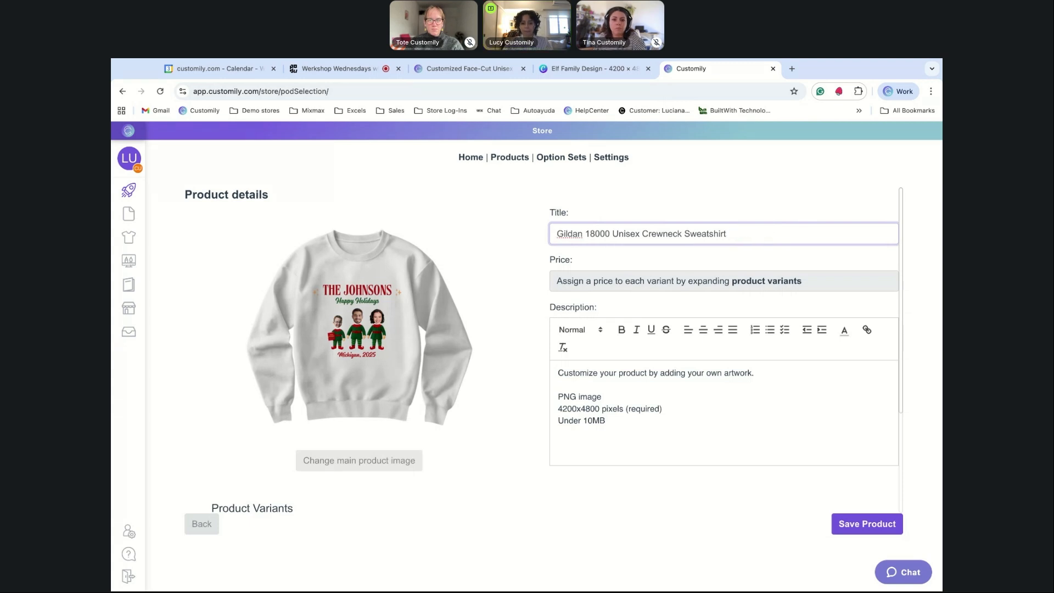
Add "Christmas Elf Design- Face Cutout-" in front of "Gildan 18000 Unisex Crewneck Sweatshirt" in the product title.
{"action": "type", "text": "E"}
{"action": "key", "text": "BackSpace"}
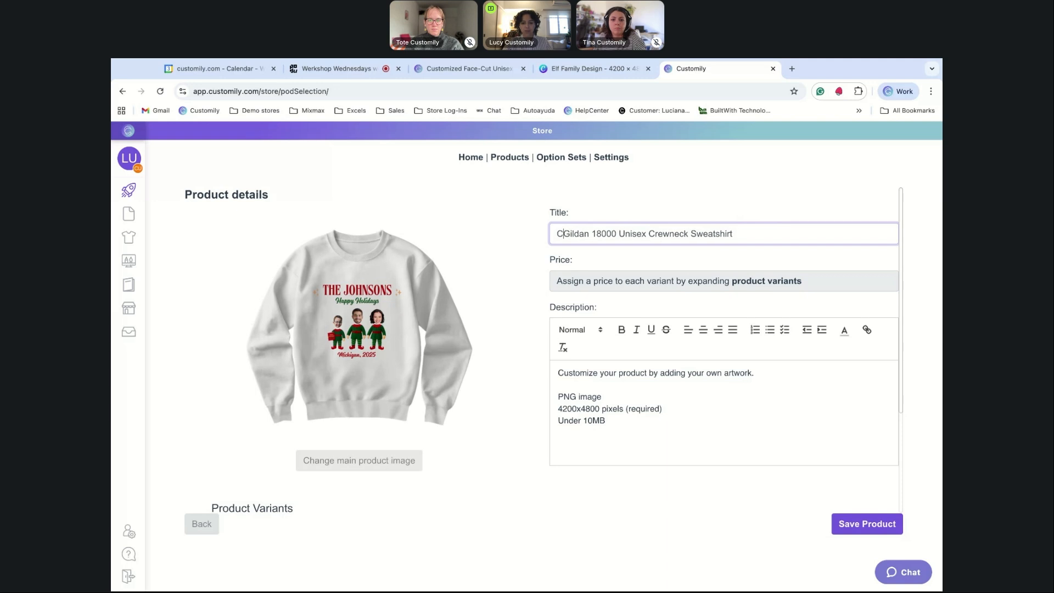
{"action": "type", "text": "Christmas Ef"}
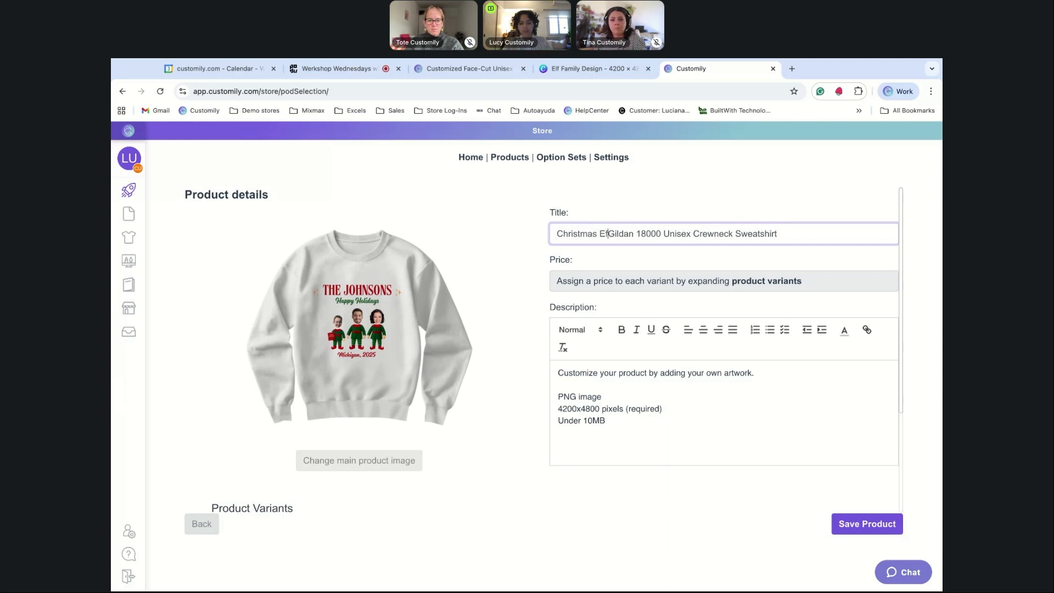
{"action": "key", "text": "BackSpace"}
{"action": "type", "text": "lf Design"}
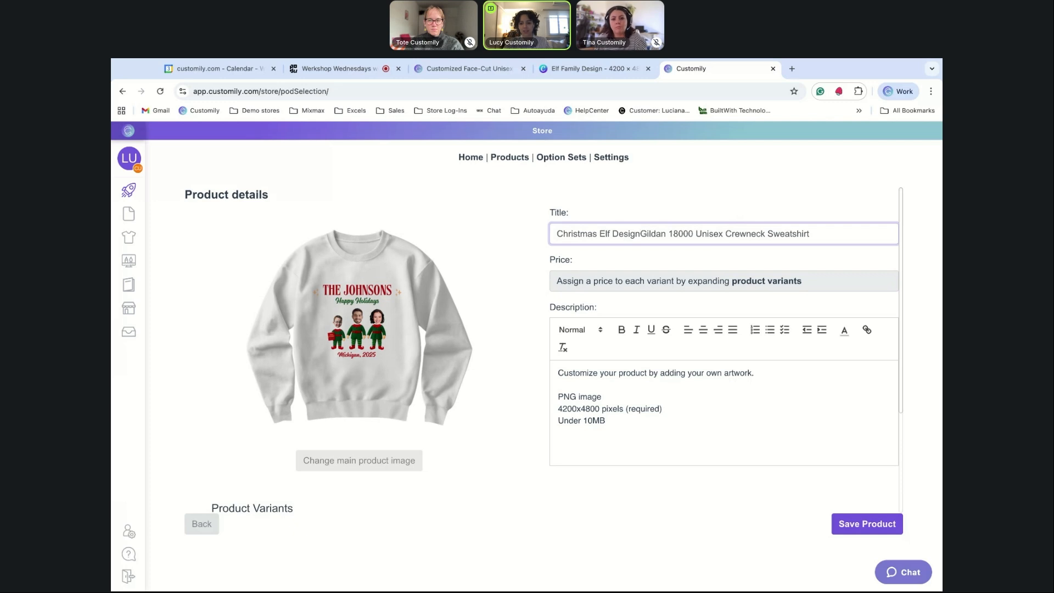
{"action": "type", "text": "- Face Cutout"}
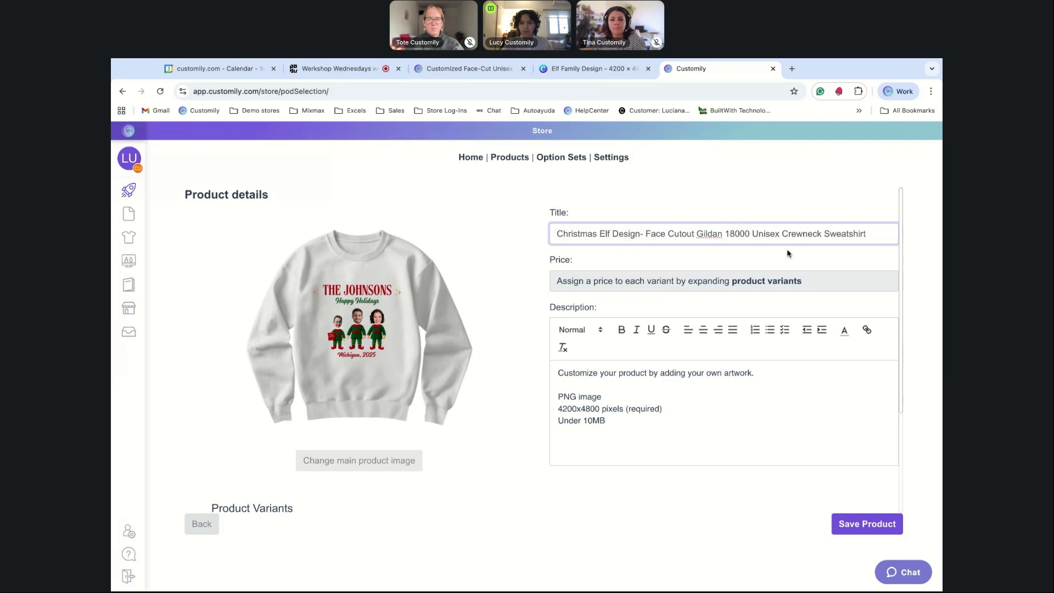
{"action": "type", "text": " -"}
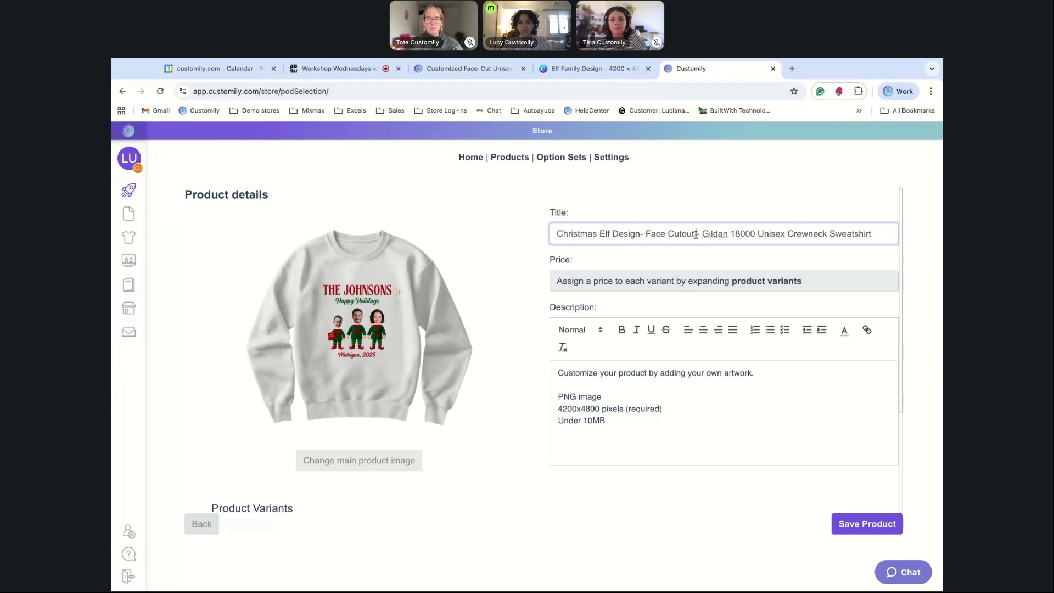
{"action": "key", "text": "BackSpace"}
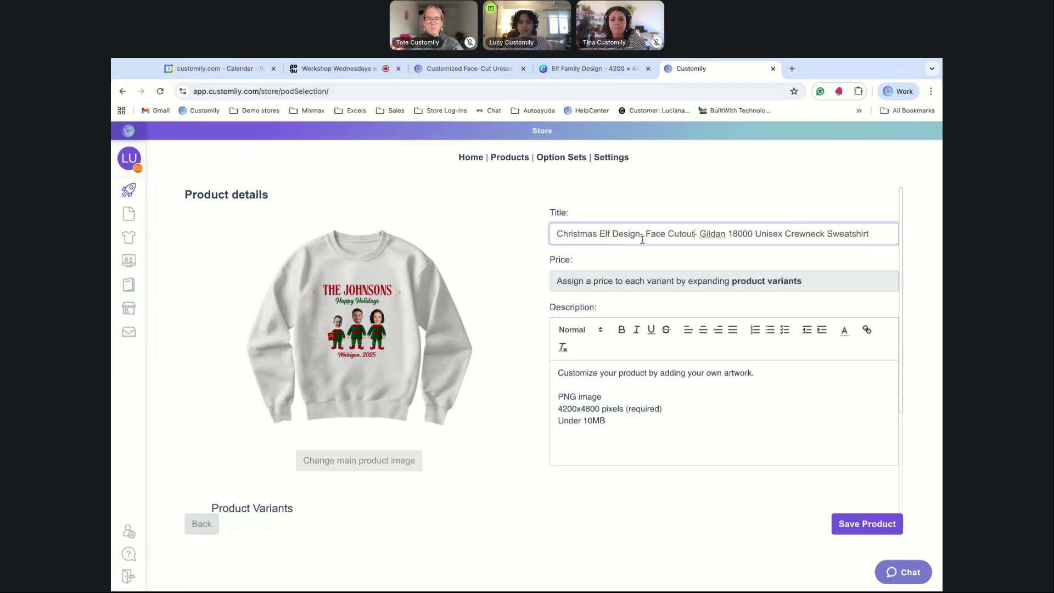
{"action": "left_click", "coordinate": [675, 425]}
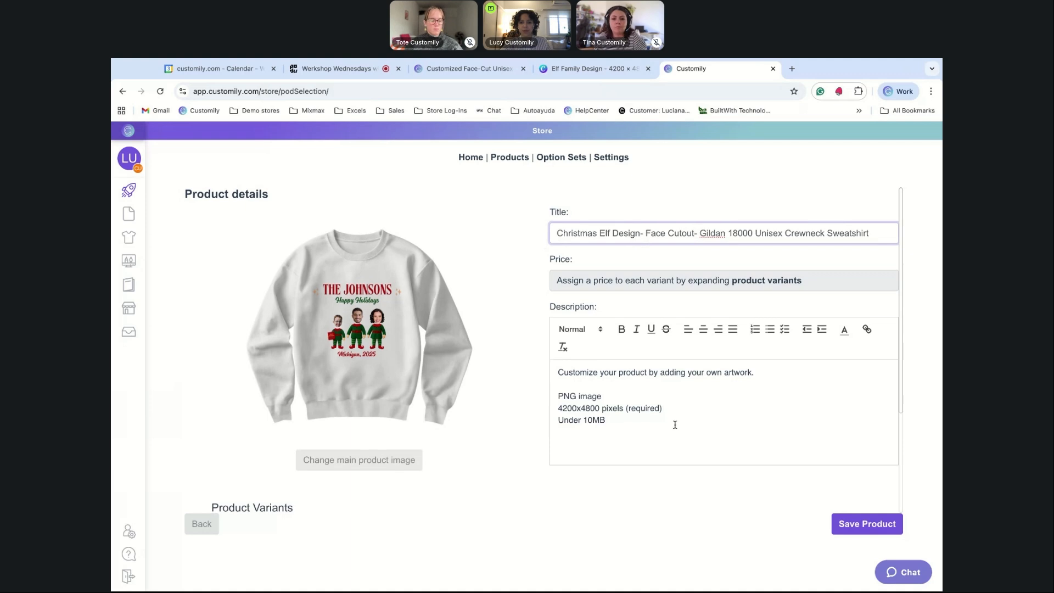
Set the price of the White / S and White / L variants to $29,99 each and save the product.
{"action": "scroll", "coordinate": [675, 424], "scroll_direction": "down", "scroll_amount": 2}
{"action": "double_click", "coordinate": [500, 462]}
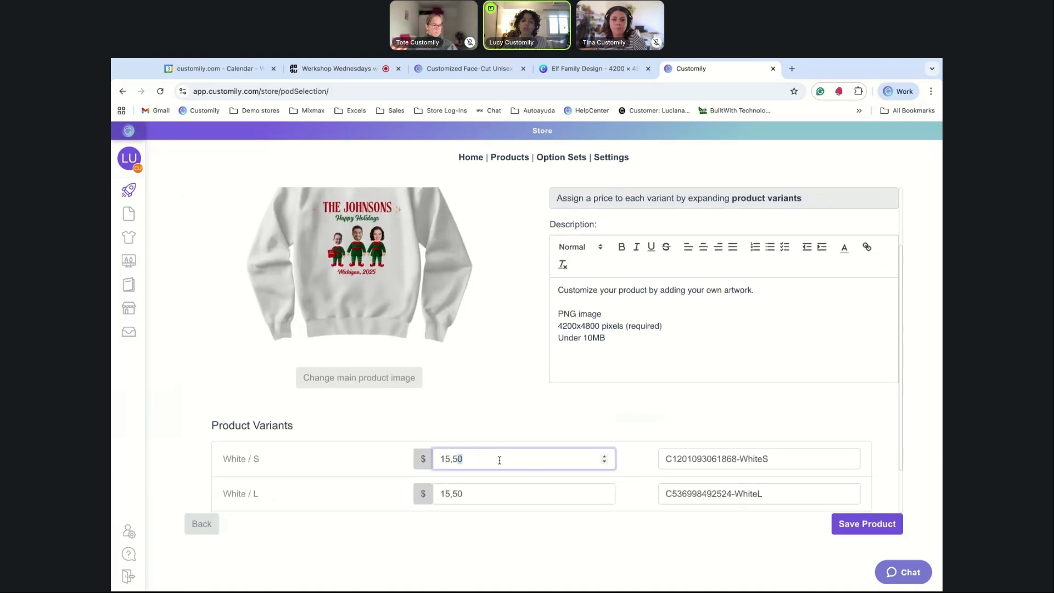
{"action": "key", "text": "ctrl+a"}
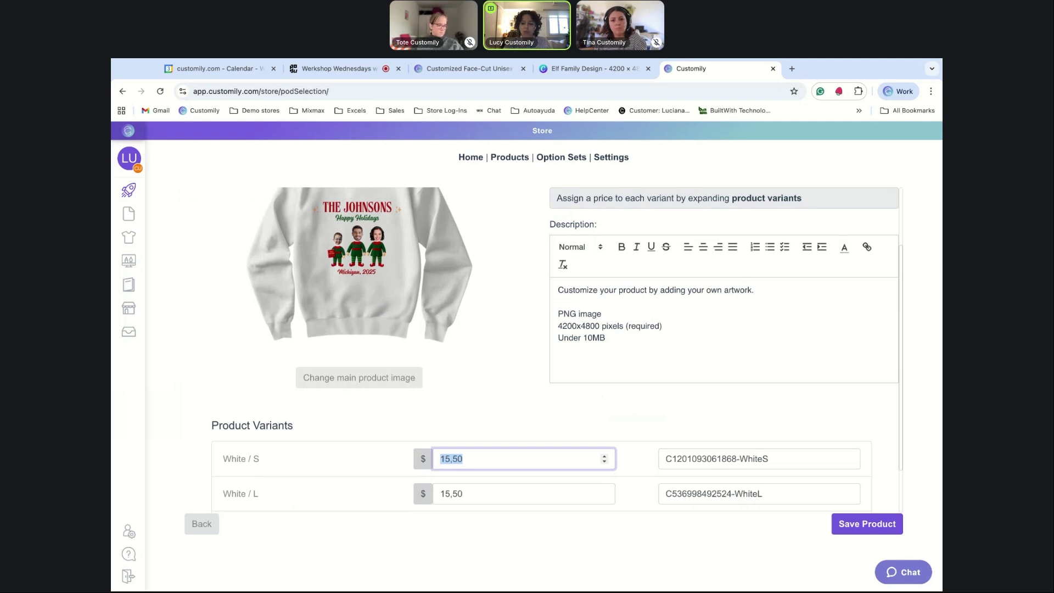
{"action": "type", "text": "29"}
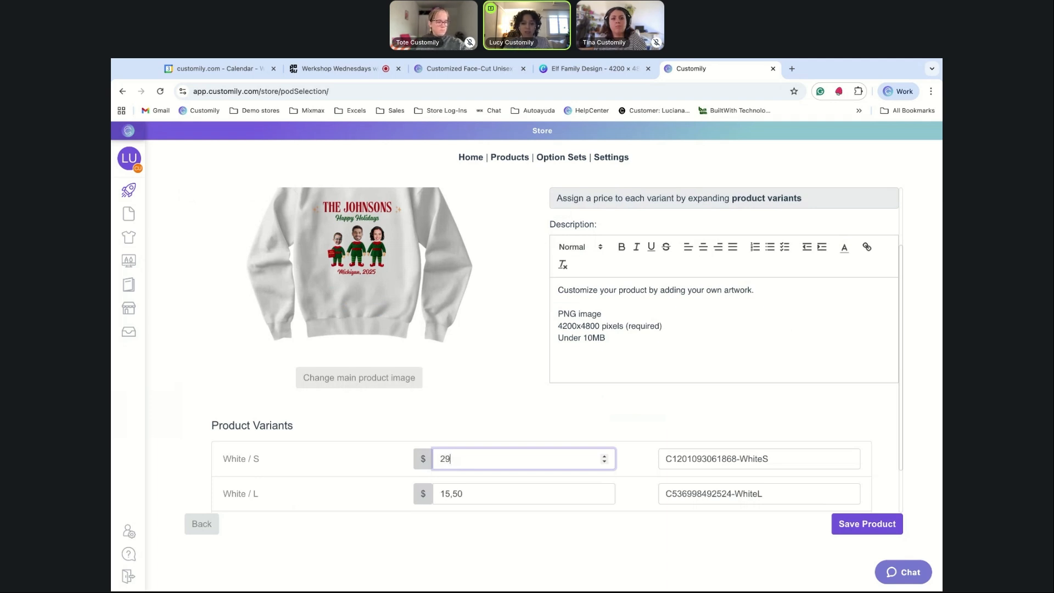
{"action": "type", "text": ",99"}
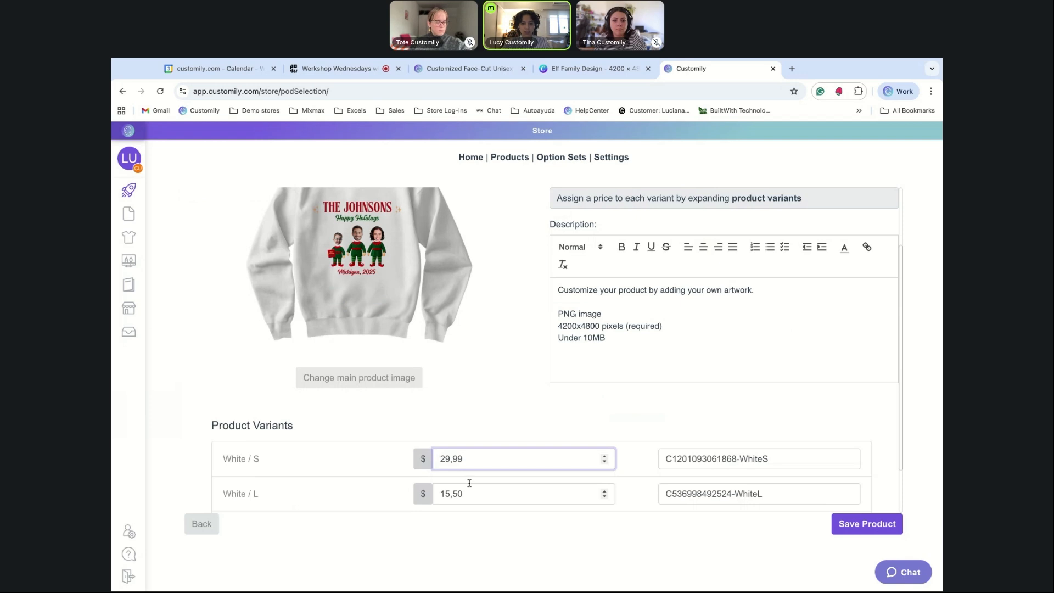
{"action": "left_click", "coordinate": [483, 494]}
{"action": "double_click", "coordinate": [482, 494]}
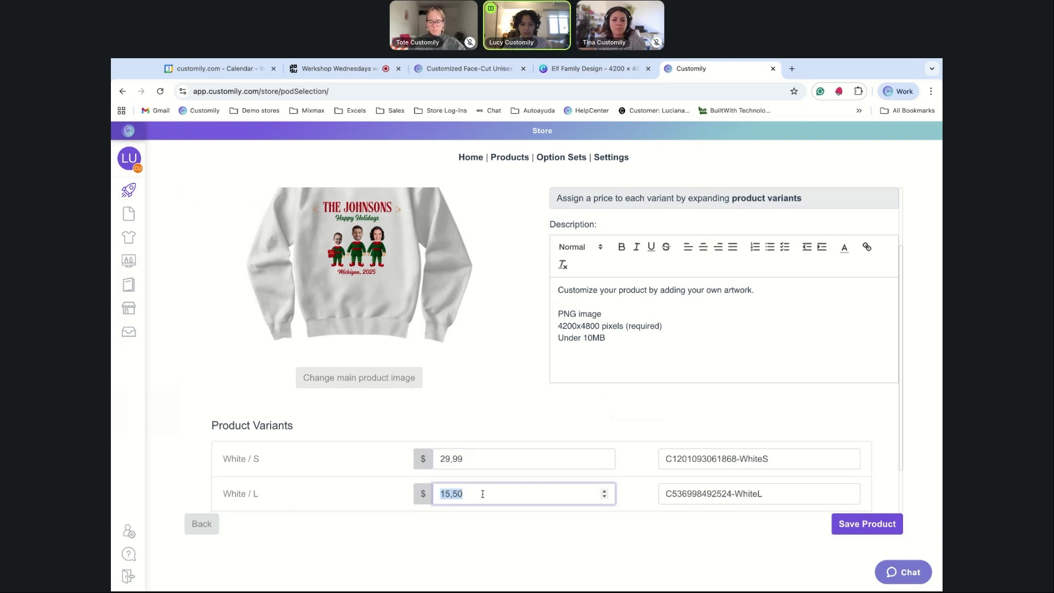
{"action": "type", "text": "29,99"}
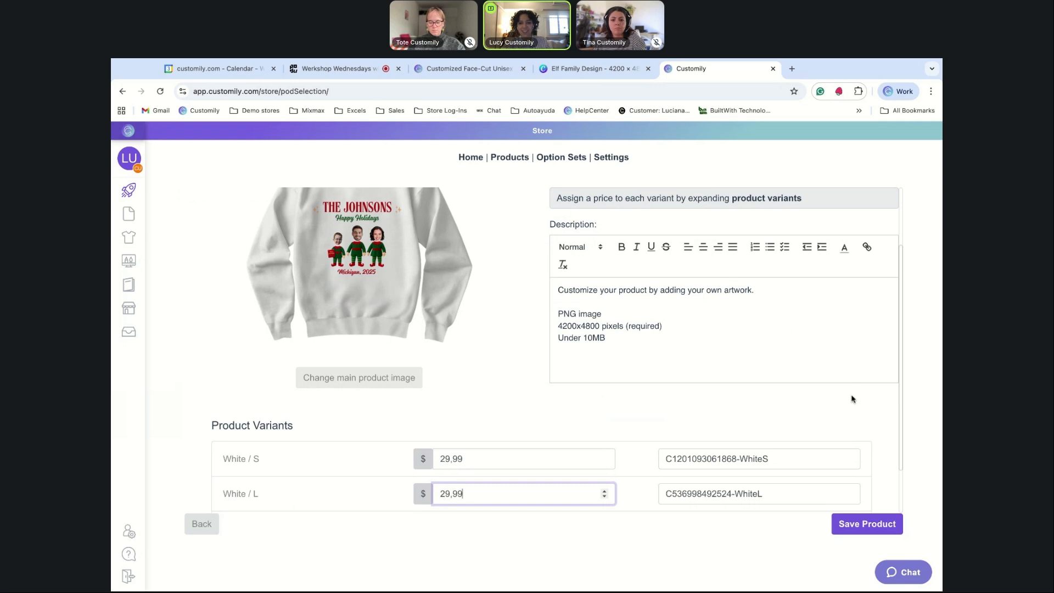
{"action": "scroll", "coordinate": [853, 399], "scroll_direction": "up", "scroll_amount": 2}
{"action": "left_click", "coordinate": [877, 523]}
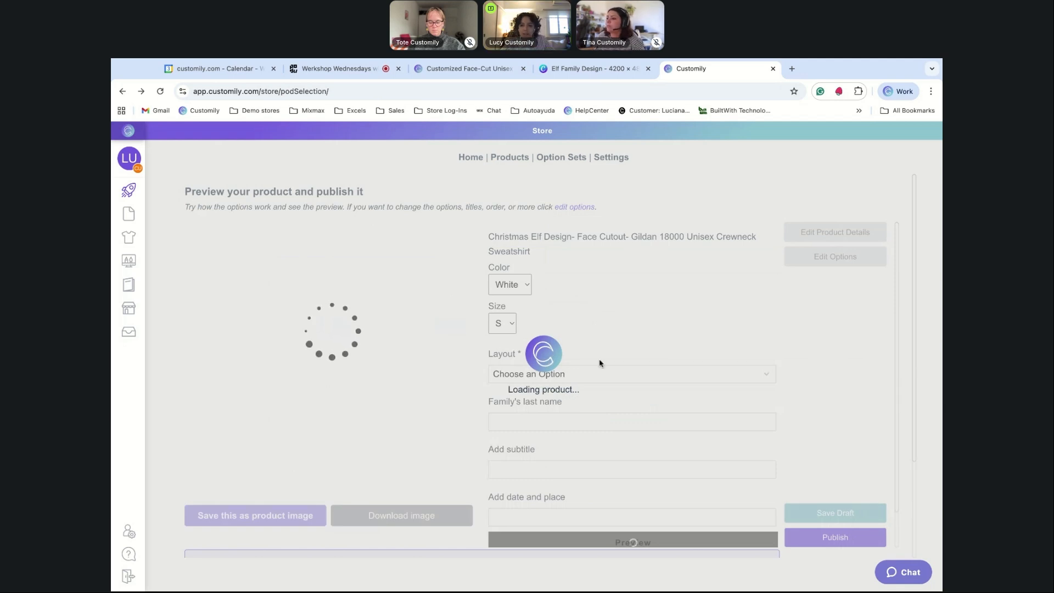
Generate an AI mockup of the sweatshirt in the Cabin scene and save it to the product images.
{"action": "scroll", "coordinate": [600, 362], "scroll_direction": "down", "scroll_amount": 1}
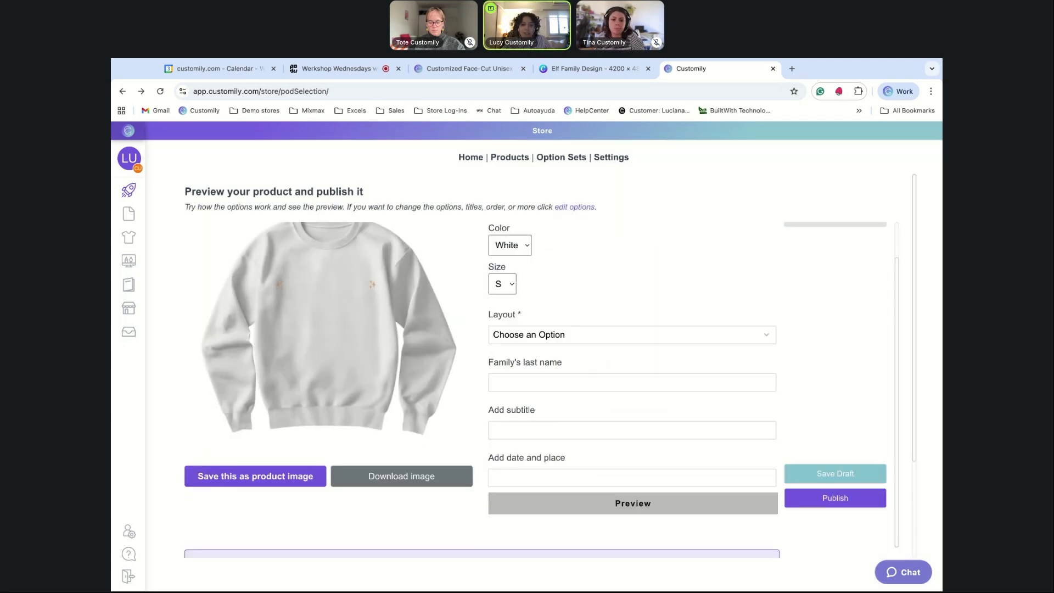
{"action": "scroll", "coordinate": [599, 362], "scroll_direction": "down", "scroll_amount": 3}
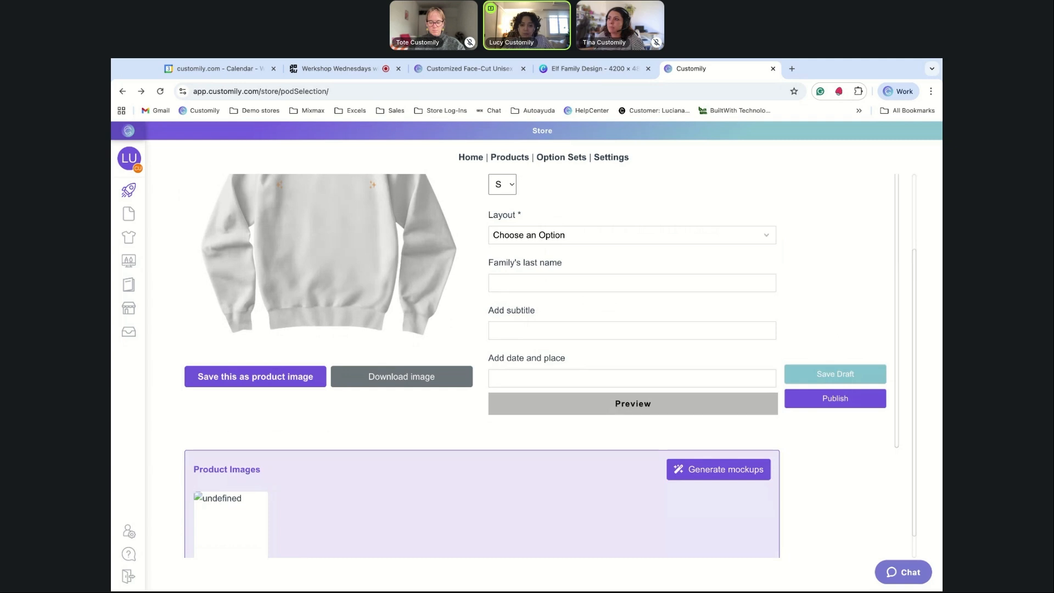
{"action": "scroll", "coordinate": [550, 365], "scroll_direction": "down", "scroll_amount": 1}
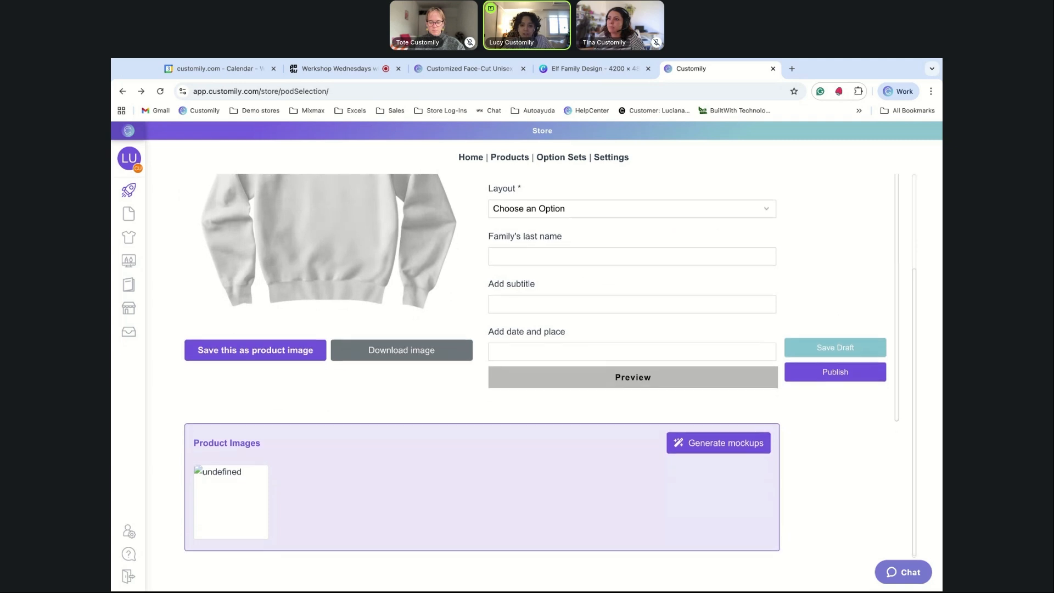
{"action": "left_click", "coordinate": [724, 449]}
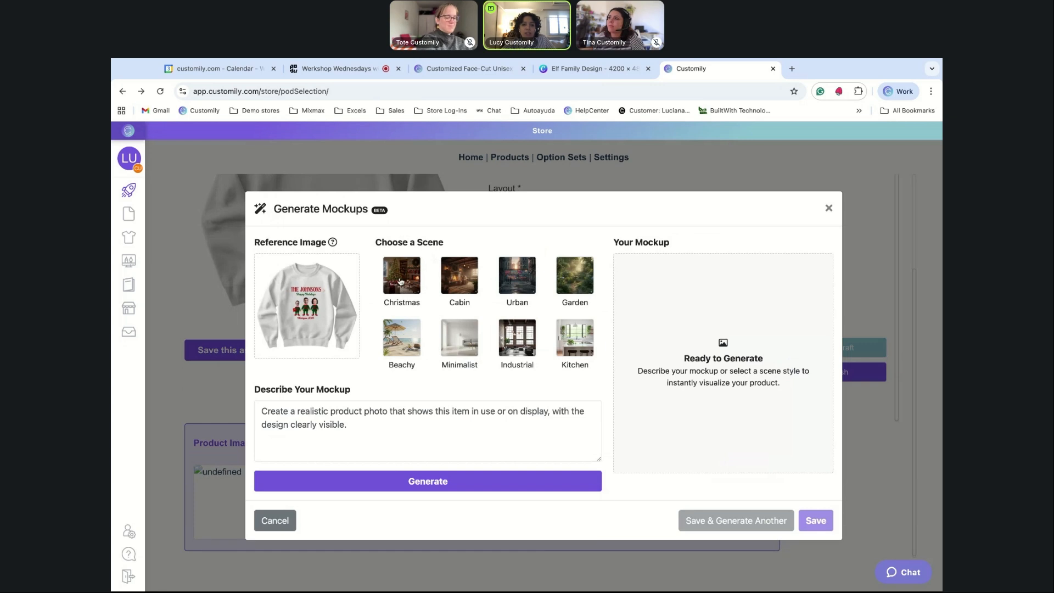
{"action": "left_click", "coordinate": [450, 284]}
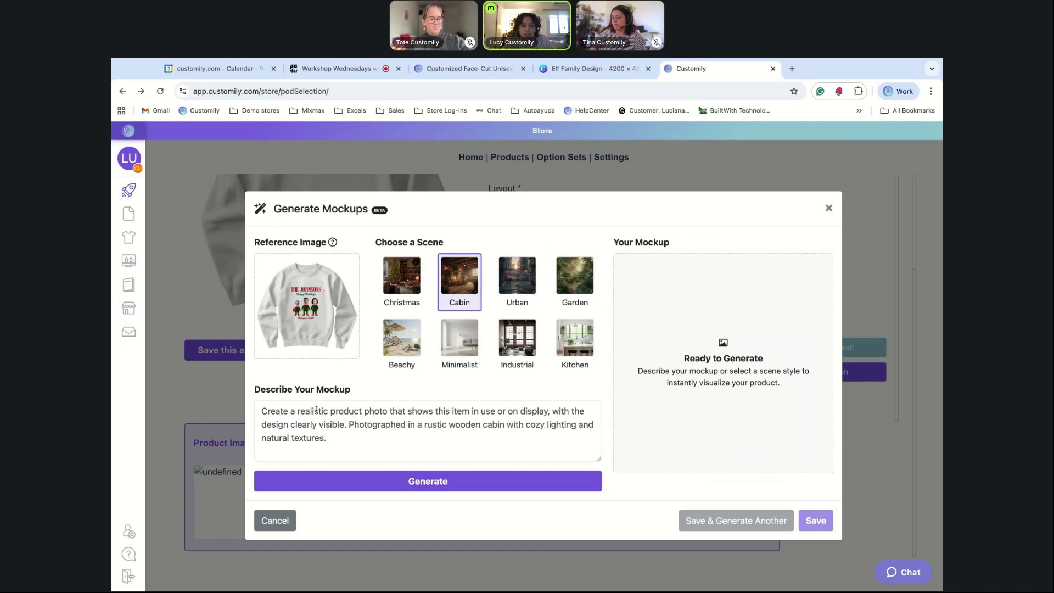
{"action": "triple_click", "coordinate": [366, 439]}
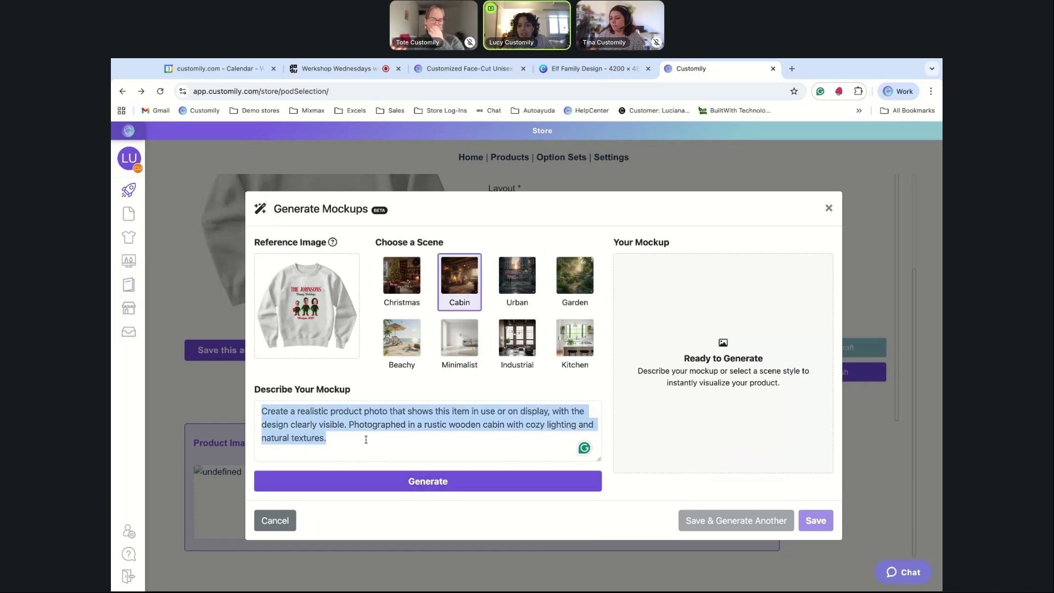
{"action": "left_click", "coordinate": [448, 482]}
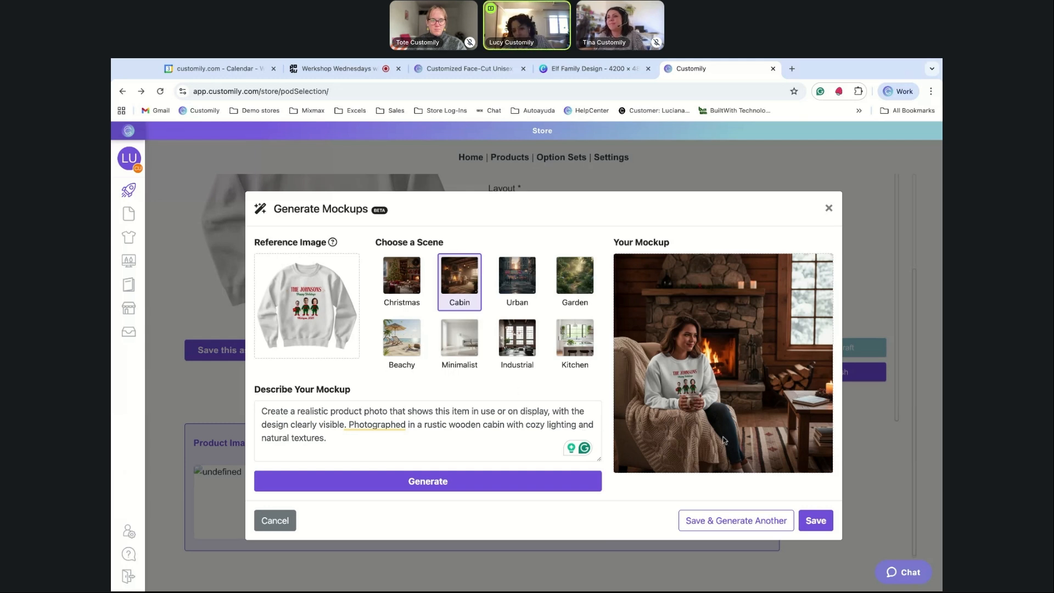
{"action": "left_click", "coordinate": [826, 524]}
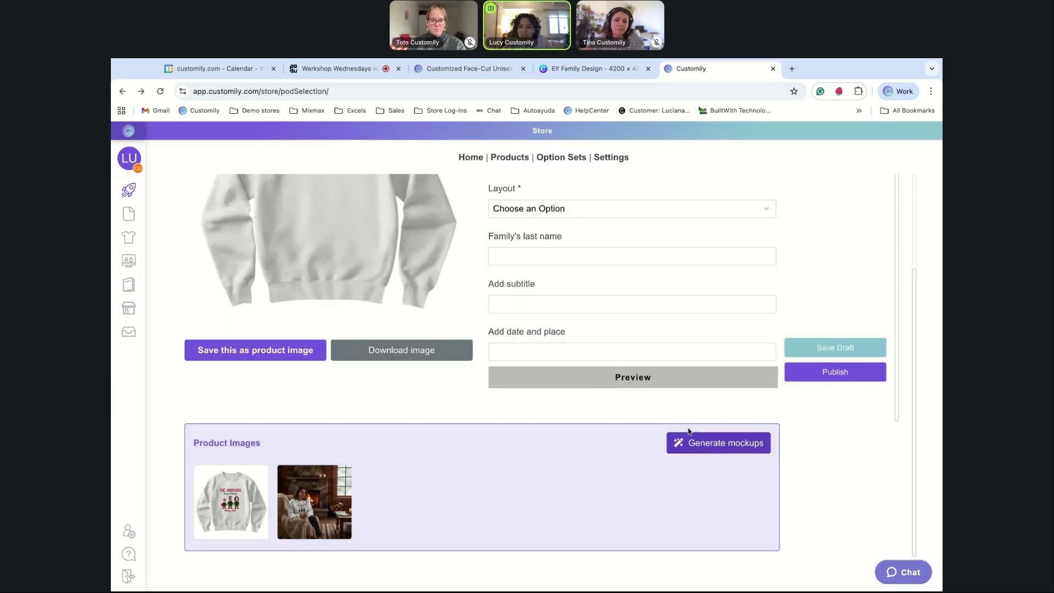
Publish the product and choose the Family of 3 layout on its storefront page.
{"action": "left_click", "coordinate": [836, 378]}
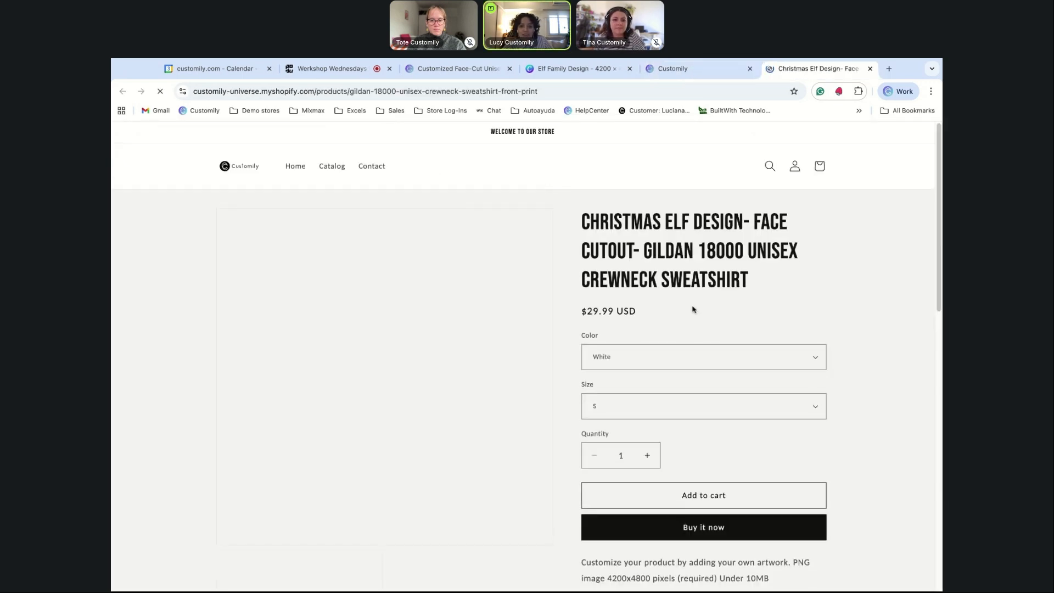
{"action": "scroll", "coordinate": [693, 309], "scroll_direction": "down", "scroll_amount": 1}
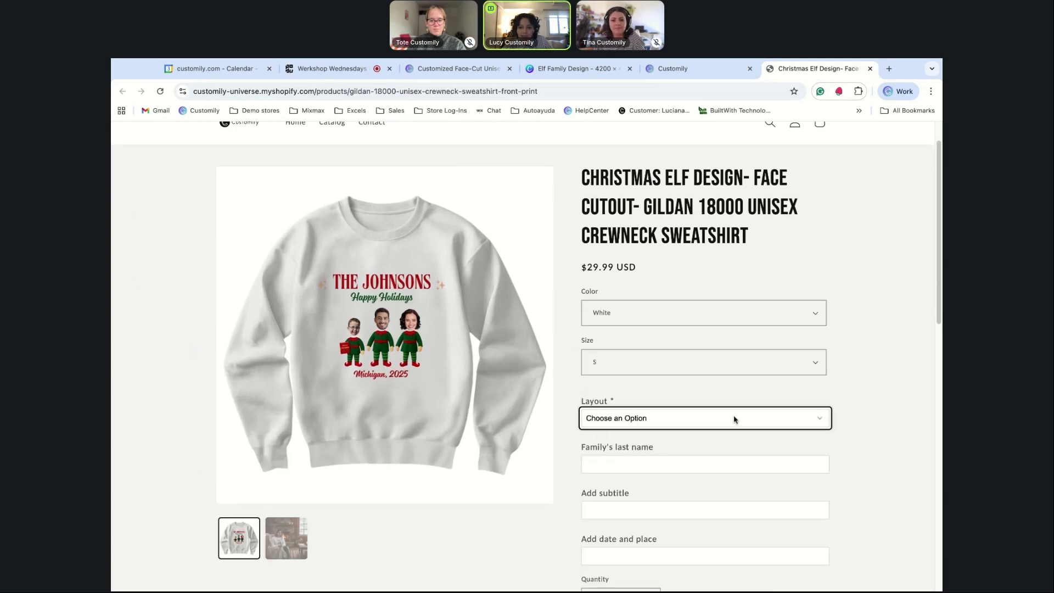
{"action": "left_click", "coordinate": [718, 430]}
{"action": "scroll", "coordinate": [717, 423], "scroll_direction": "down", "scroll_amount": 1}
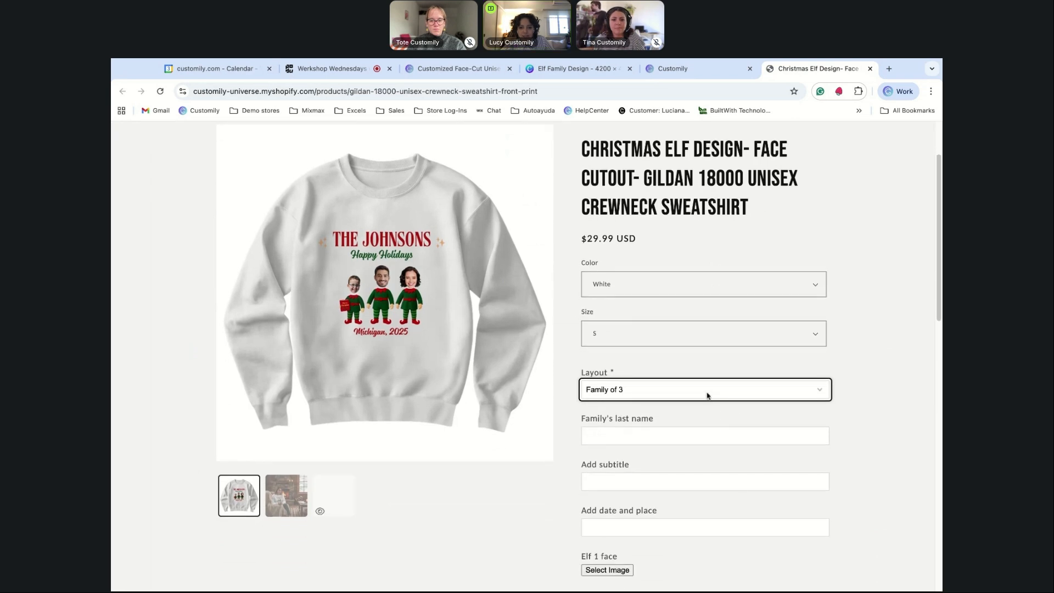
Try the Family of 4, Family of 3 and Family of 5 layouts, finishing with Family of 4 selected.
{"action": "left_click", "coordinate": [707, 395]}
{"action": "left_click", "coordinate": [710, 403]}
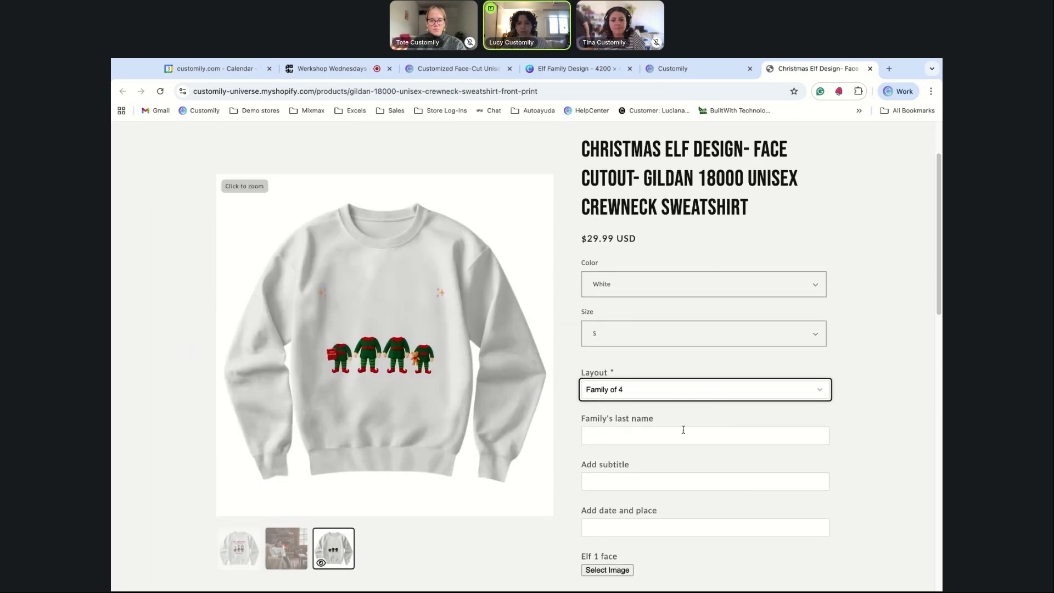
{"action": "left_click", "coordinate": [682, 391]}
{"action": "left_click", "coordinate": [677, 380]}
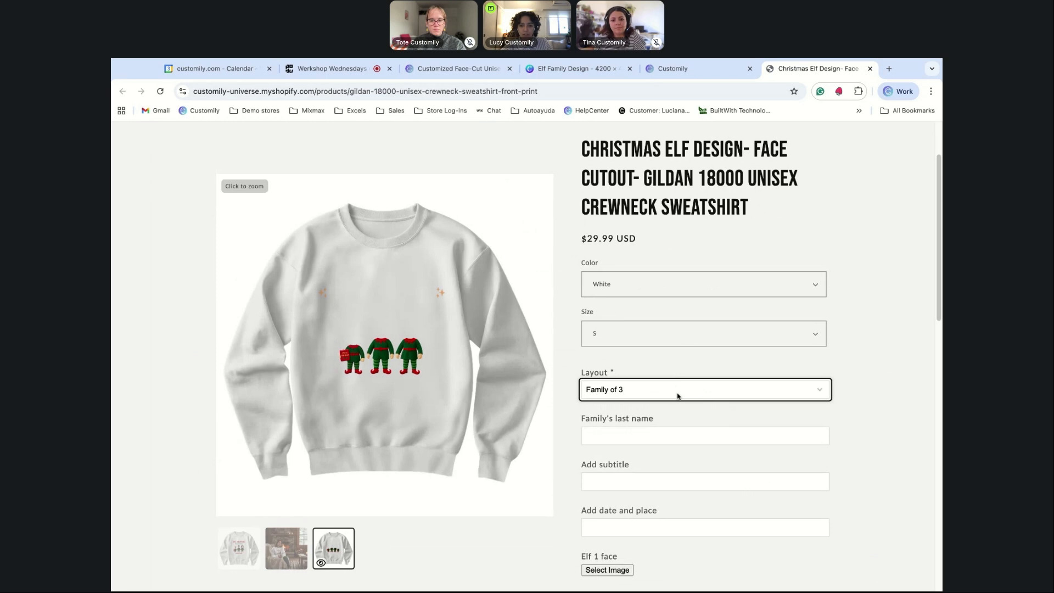
{"action": "left_click", "coordinate": [678, 396]}
{"action": "left_click", "coordinate": [681, 419]}
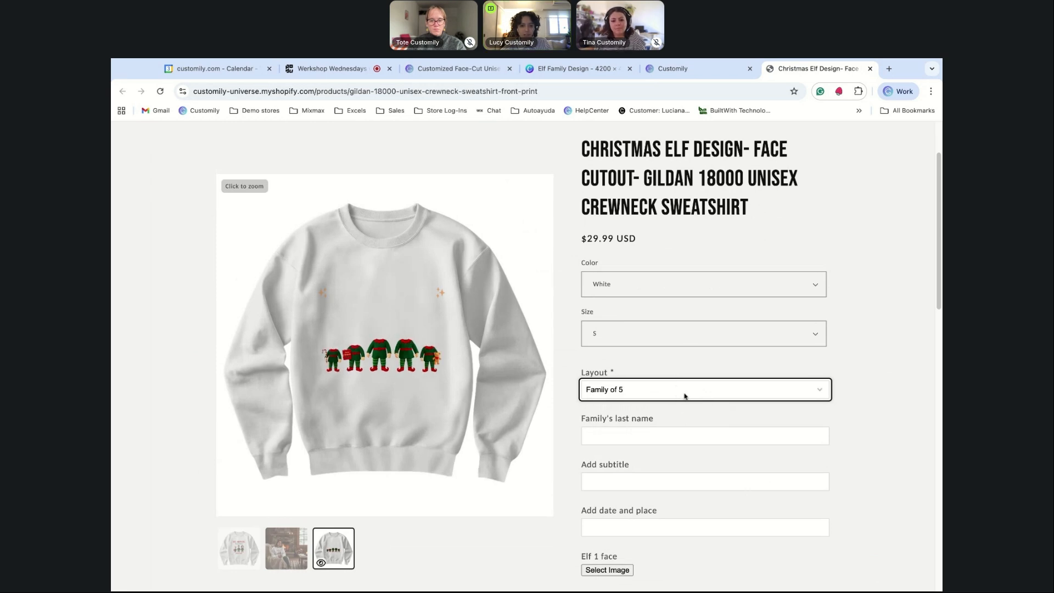
{"action": "left_click", "coordinate": [685, 397]}
{"action": "left_click", "coordinate": [680, 384]}
Enter the family's last name and the subtitle "Merry Christmas!" for the sweatshirt design.
{"action": "left_click", "coordinate": [652, 434]}
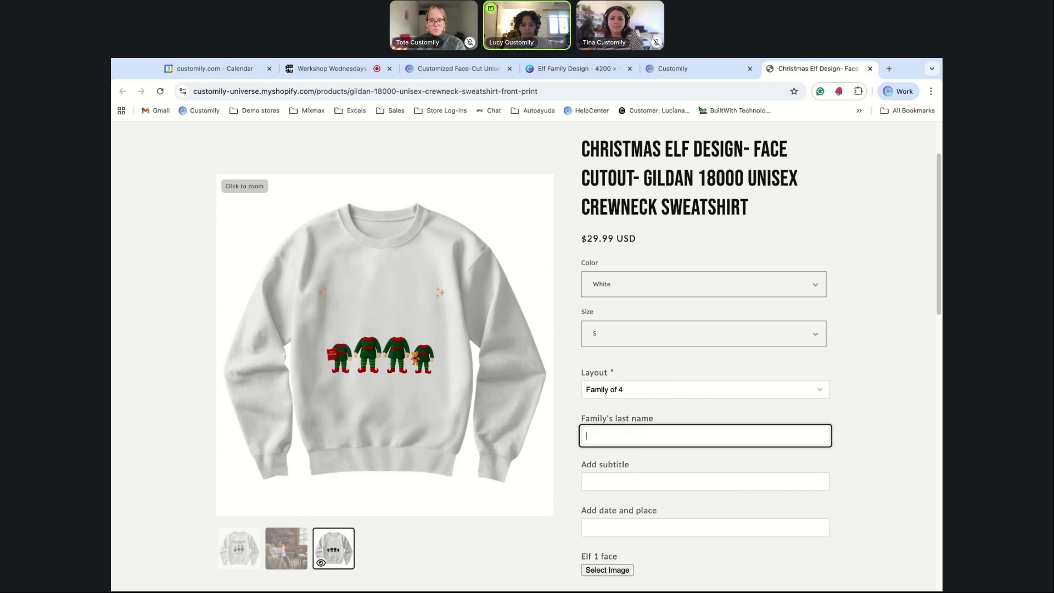
{"action": "type", "text": "SMITHS"}
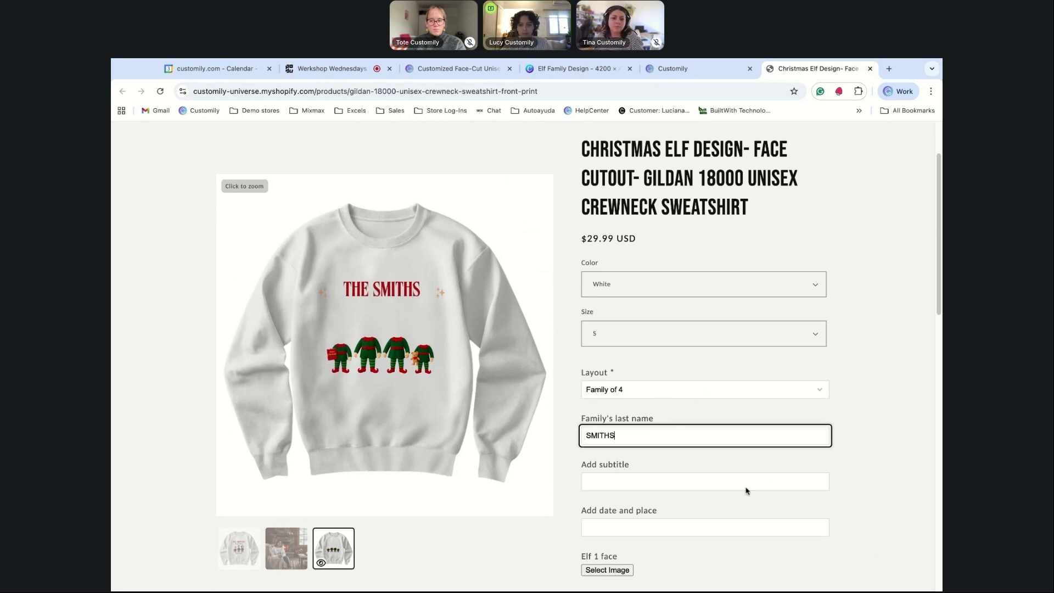
{"action": "left_click", "coordinate": [703, 486]}
{"action": "type", "text": "Merry "}
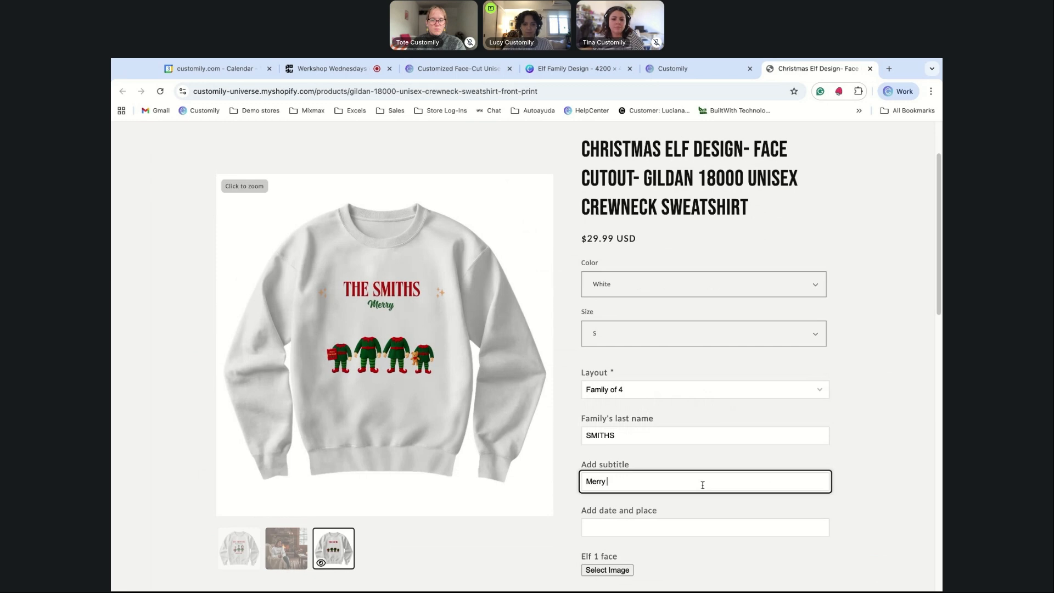
{"action": "type", "text": "Christmas!"}
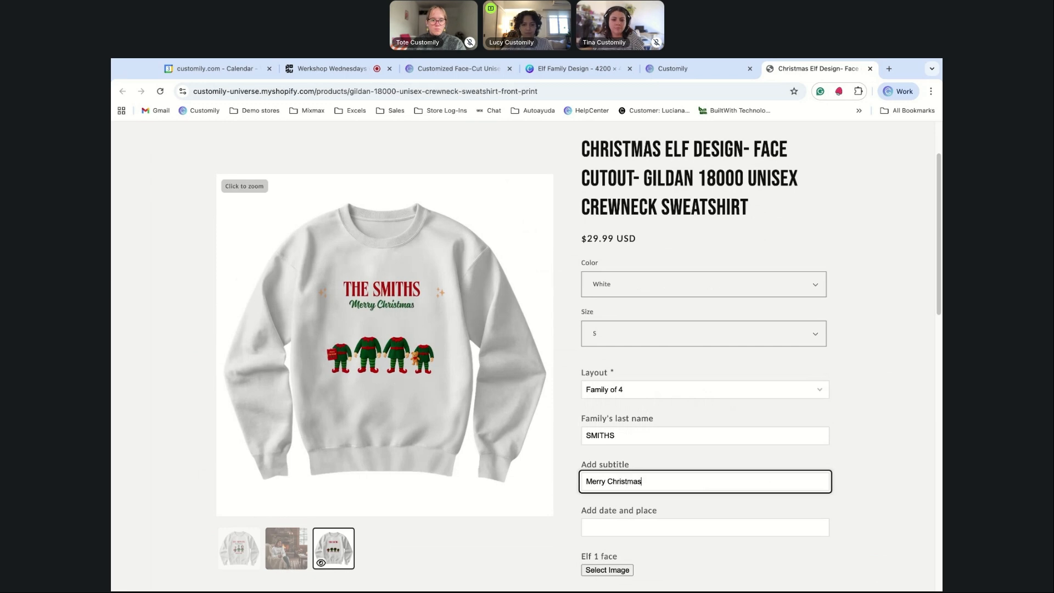
Set the date and place text to "San Francisco, 2026".
{"action": "left_click", "coordinate": [717, 525]}
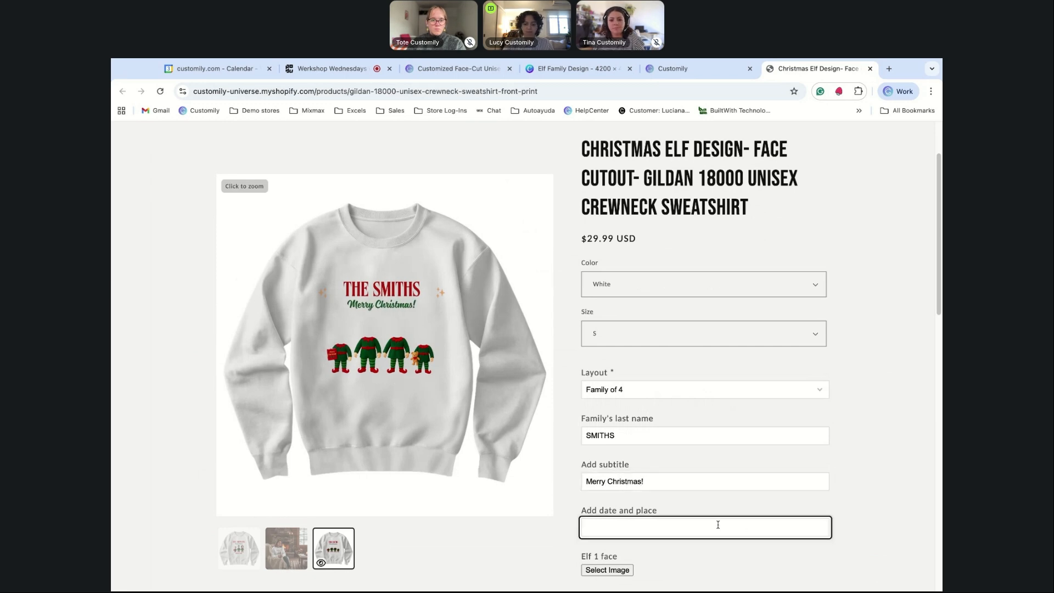
{"action": "type", "text": "San Fran"}
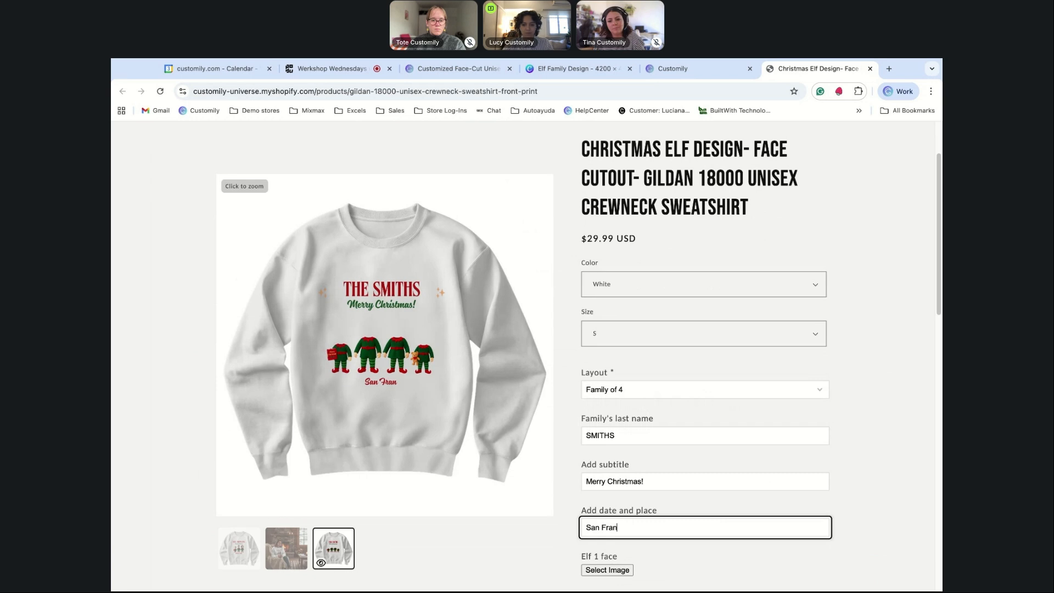
{"action": "type", "text": "cisco, 2026"}
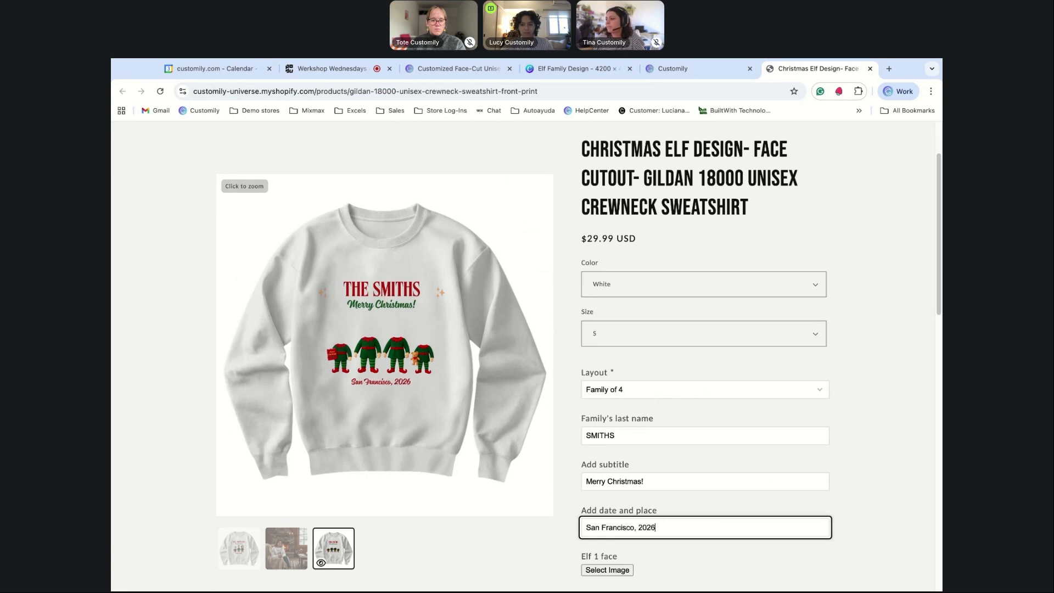
Add the photo of the man in the white T-shirt as the Elf 1 face and shrink it to fit the elf's body.
{"action": "scroll", "coordinate": [754, 422], "scroll_direction": "down", "scroll_amount": 3}
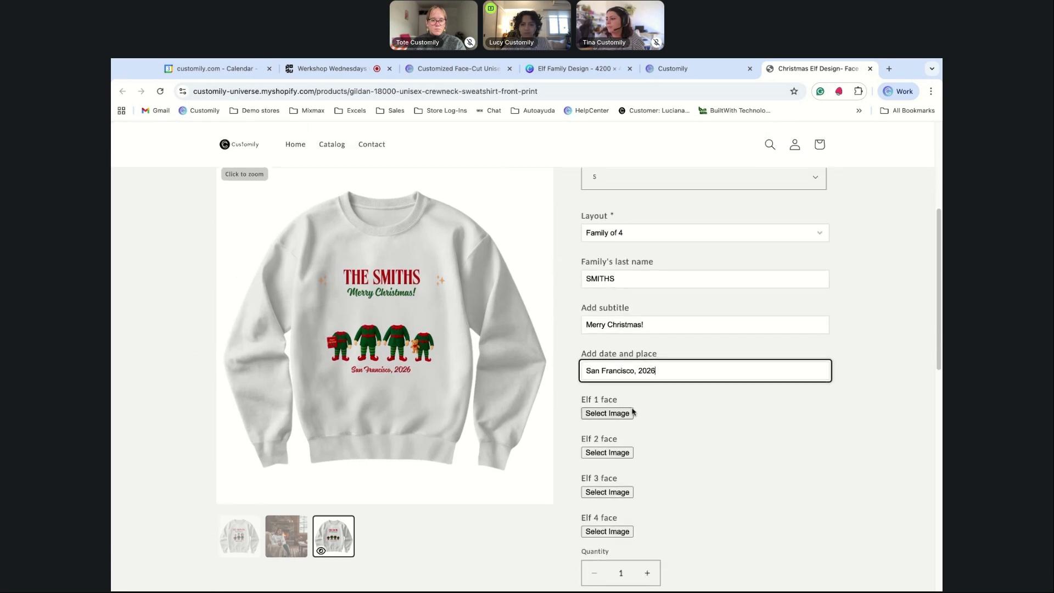
{"action": "left_click", "coordinate": [622, 413]}
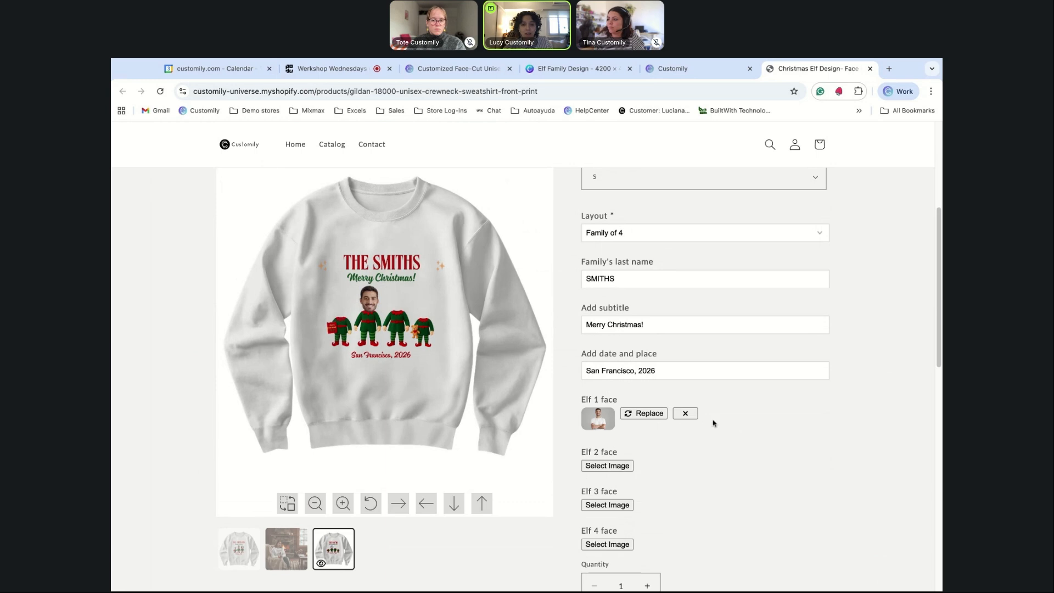
{"action": "left_click", "coordinate": [365, 301]}
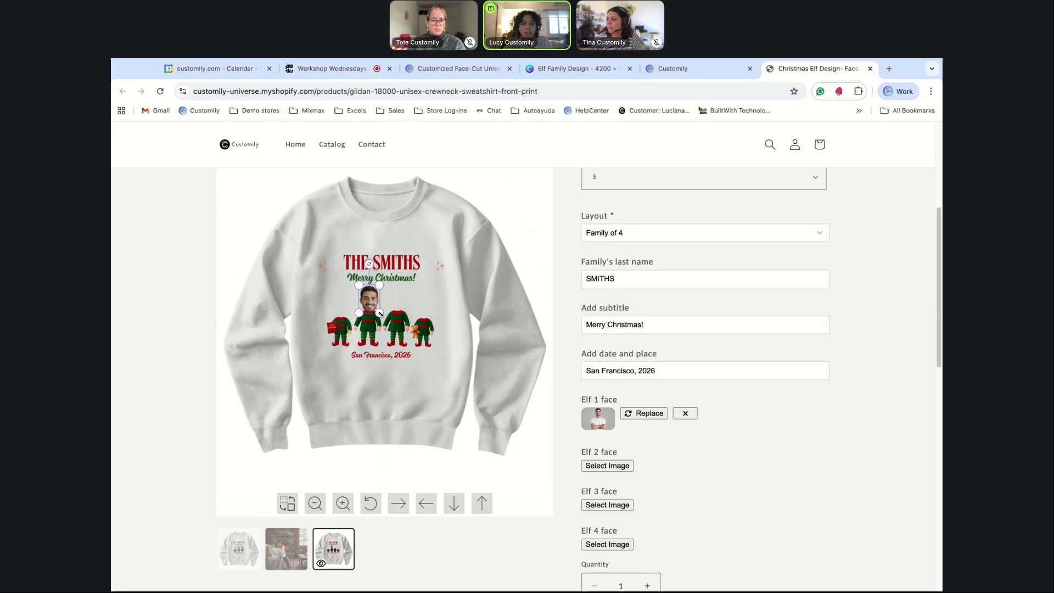
{"action": "left_click_drag", "start_coordinate": [381, 314], "coordinate": [372, 298]}
{"action": "left_click", "coordinate": [403, 302]}
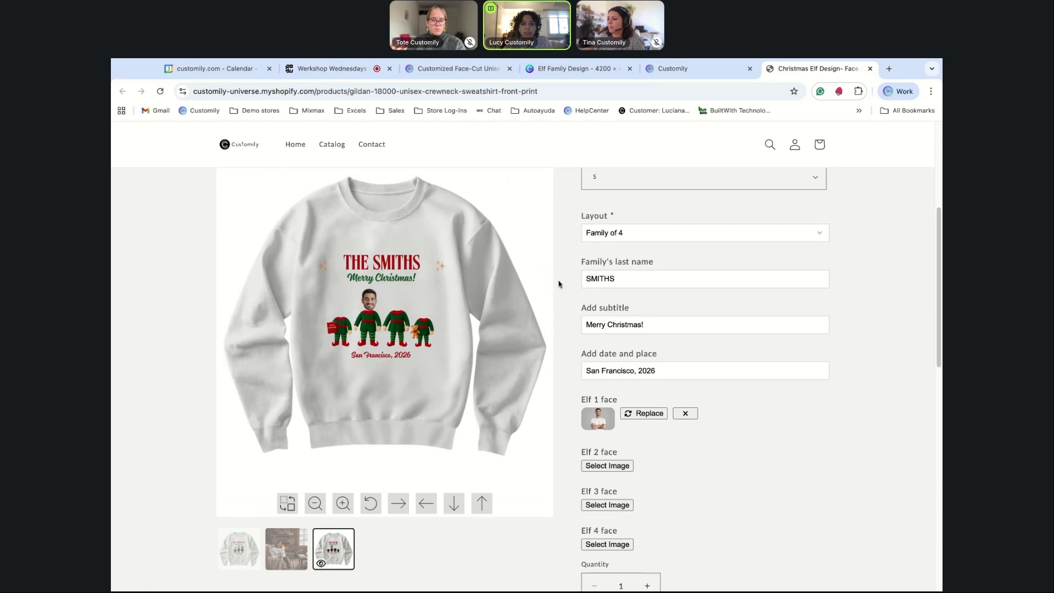
{"action": "left_click", "coordinate": [714, 231]}
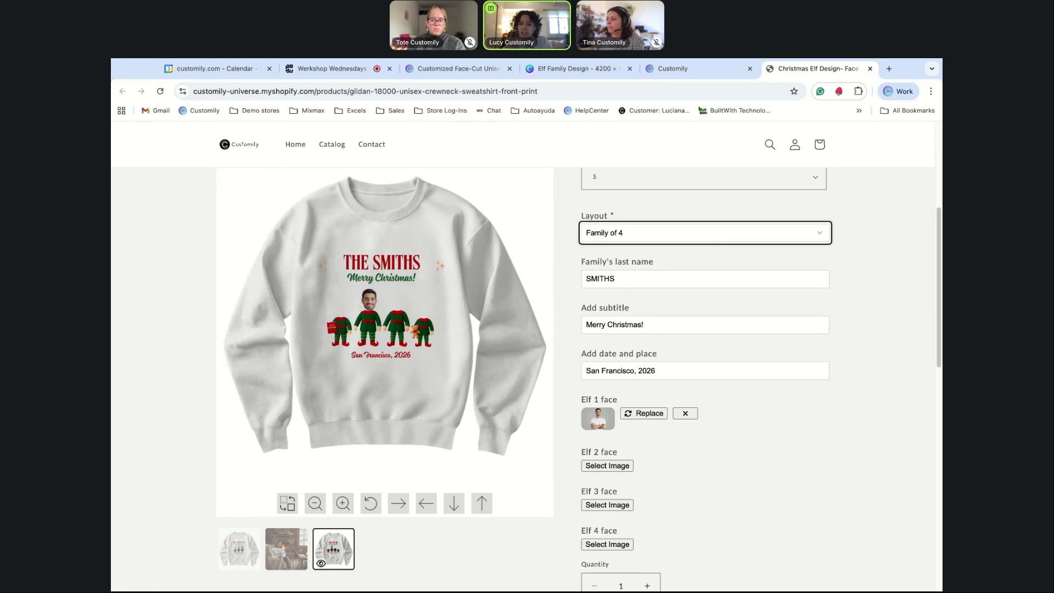
Add the photo of the woman in the red top as the Elf 2 face.
{"action": "left_click", "coordinate": [613, 467]}
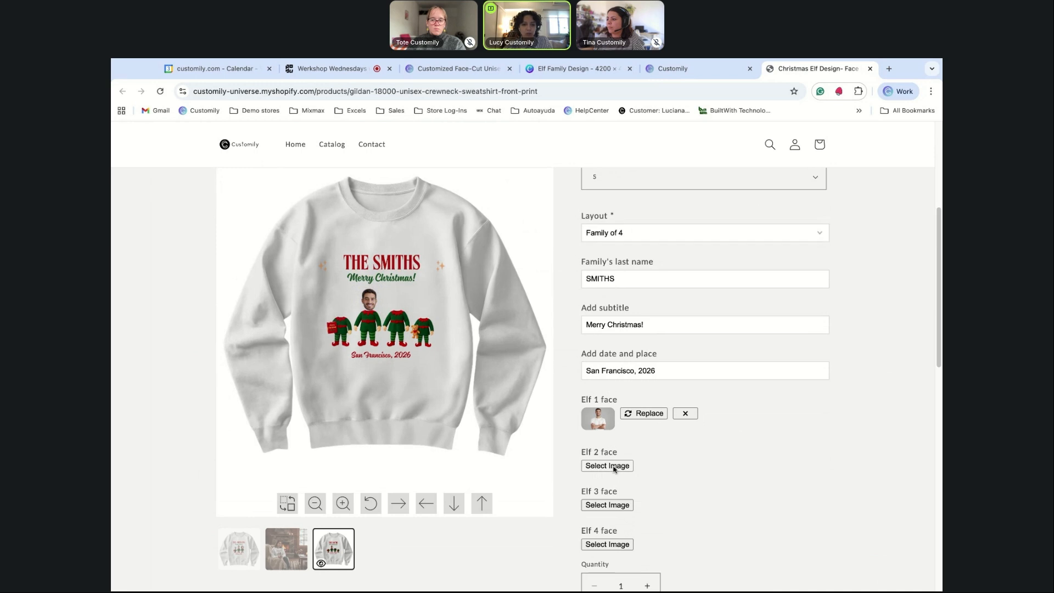
{"action": "left_click", "coordinate": [613, 467]}
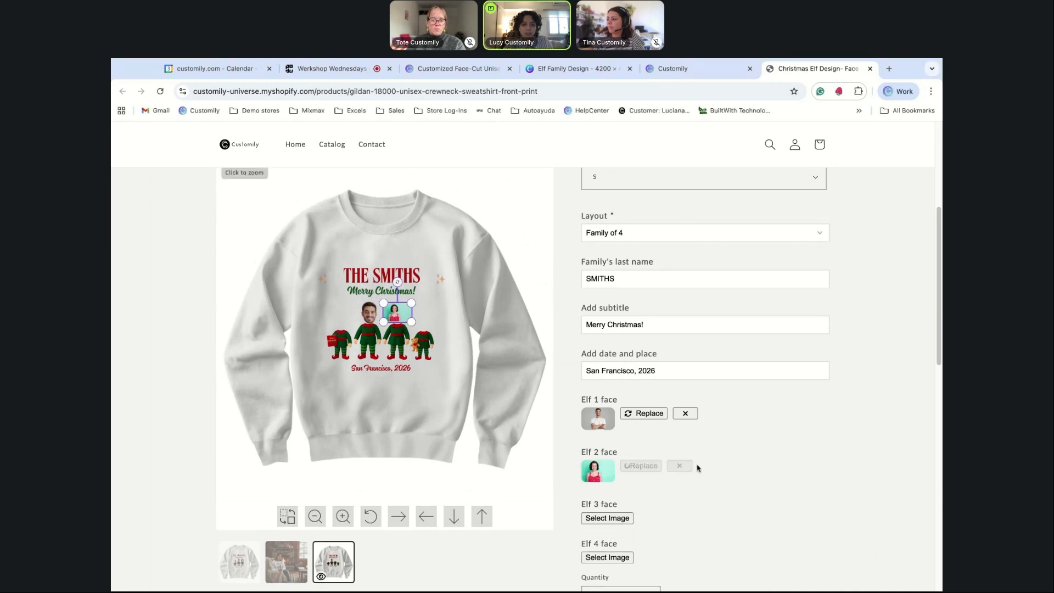
{"action": "scroll", "coordinate": [710, 447], "scroll_direction": "down", "scroll_amount": 3}
{"action": "scroll", "coordinate": [710, 448], "scroll_direction": "up", "scroll_amount": 2}
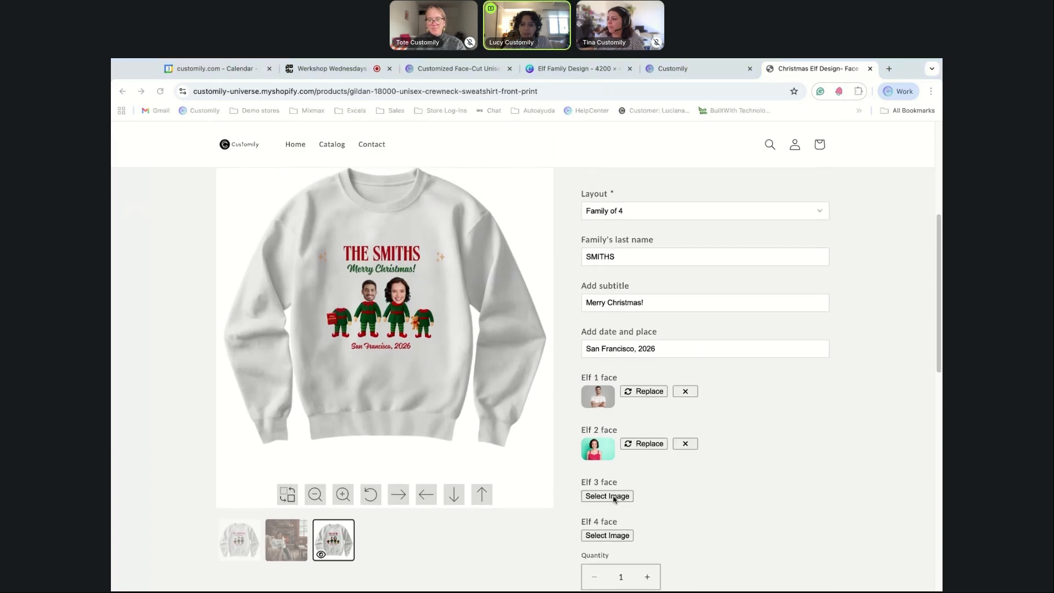
Shrink the Elf 2 face to fit the elf's body and tilt it slightly clockwise.
{"action": "left_click", "coordinate": [402, 291]}
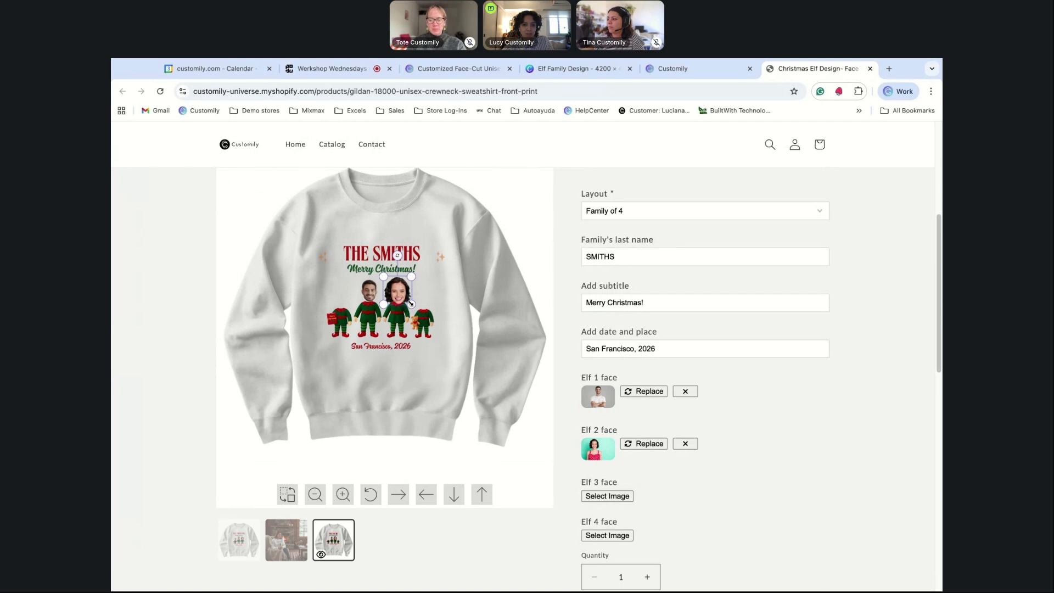
{"action": "left_click_drag", "start_coordinate": [414, 307], "coordinate": [410, 302]}
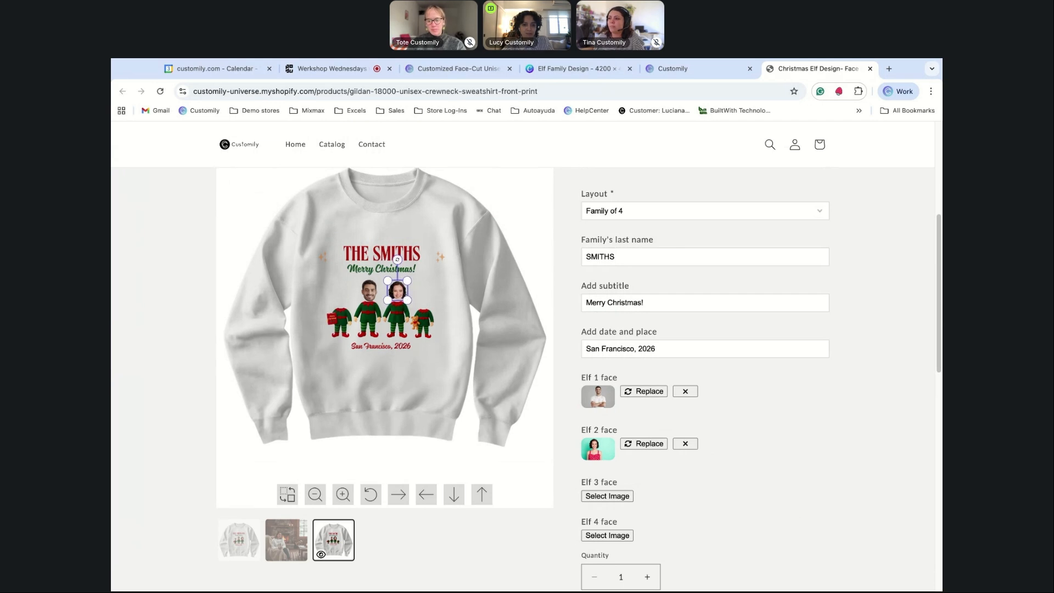
{"action": "left_click_drag", "start_coordinate": [396, 259], "coordinate": [401, 259]}
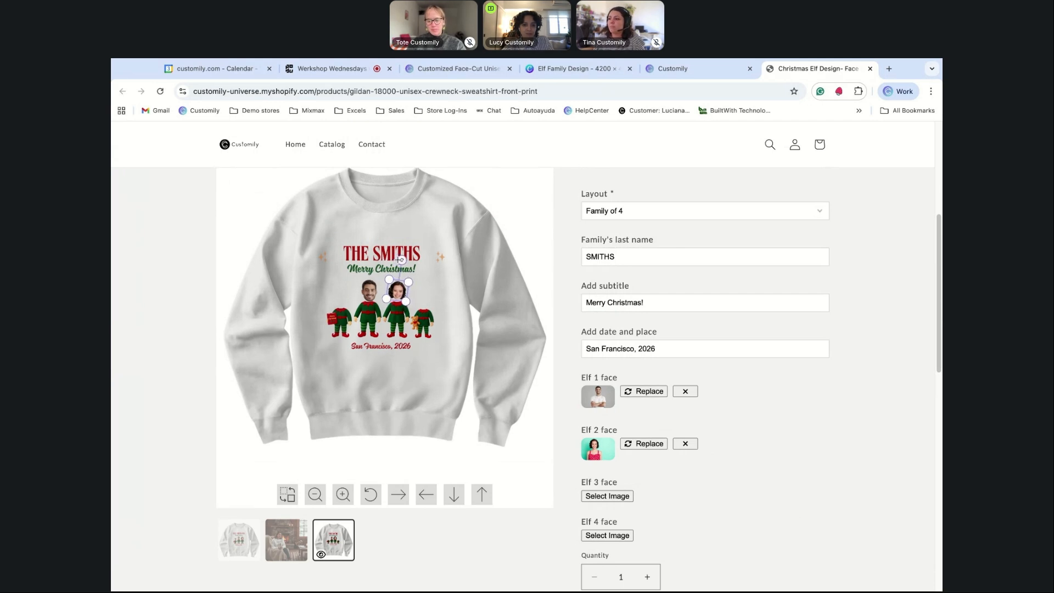
Add the photo of the child as the Elf 3 face.
{"action": "left_click", "coordinate": [622, 497]}
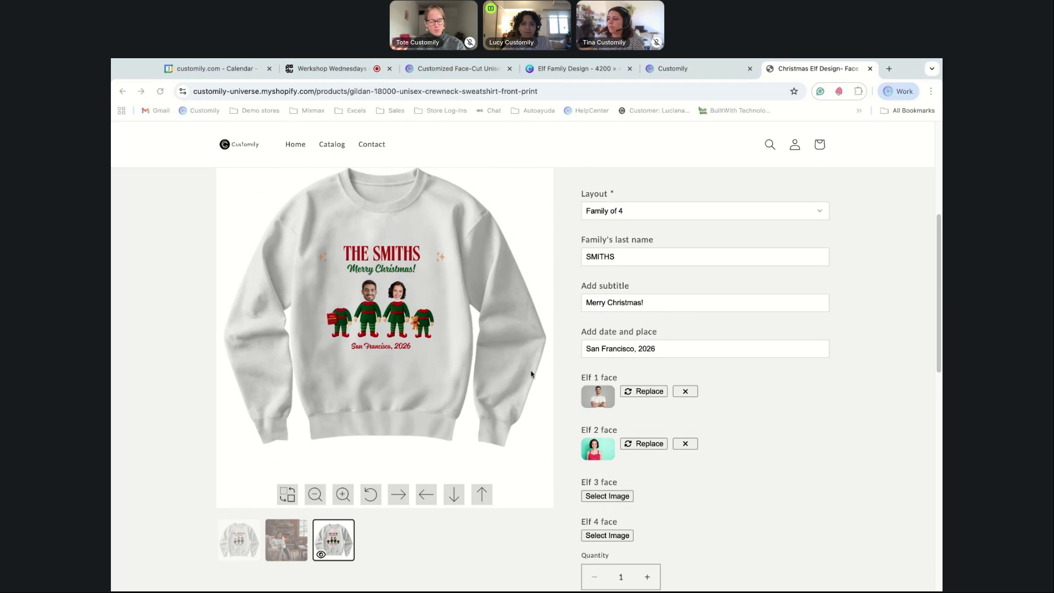
{"action": "key", "text": "Return"}
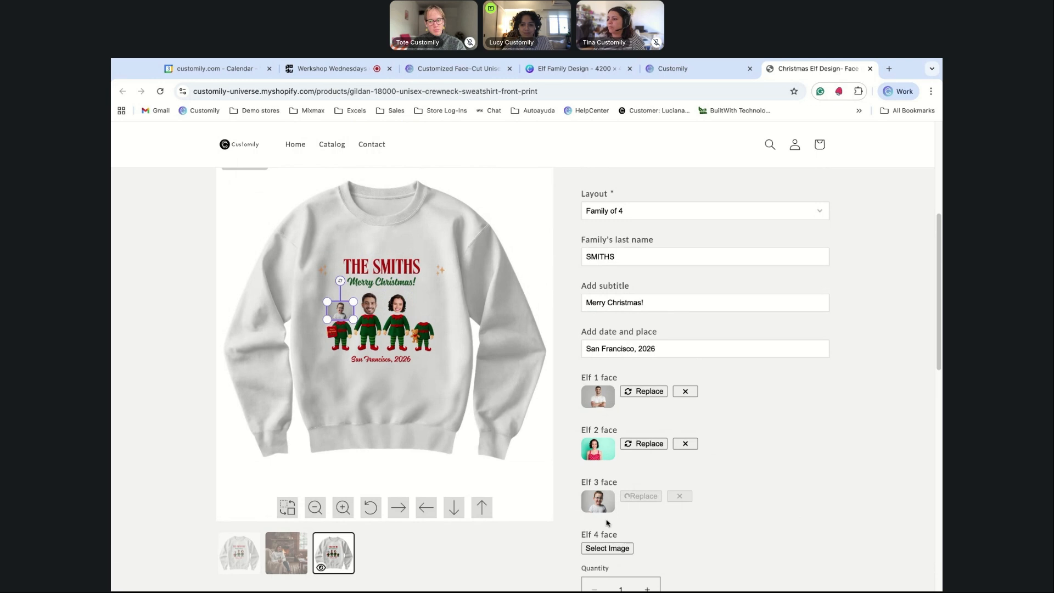
{"action": "scroll", "coordinate": [622, 519], "scroll_direction": "down", "scroll_amount": 1}
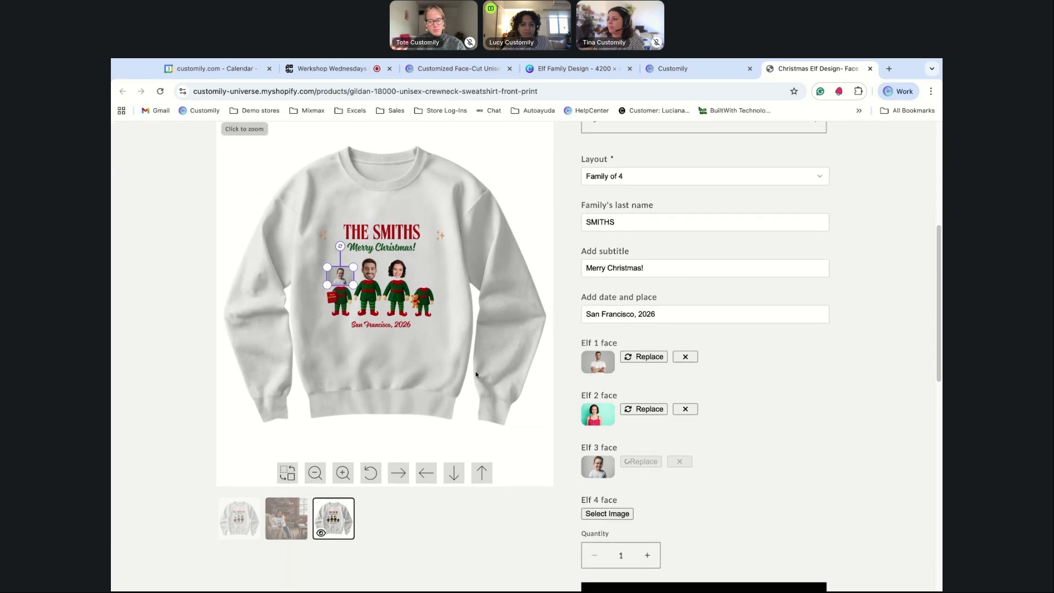
Adjust the Elf 3 face on its elf's body and add the photo of the baby as the Elf 4 face.
{"action": "left_click", "coordinate": [335, 279]}
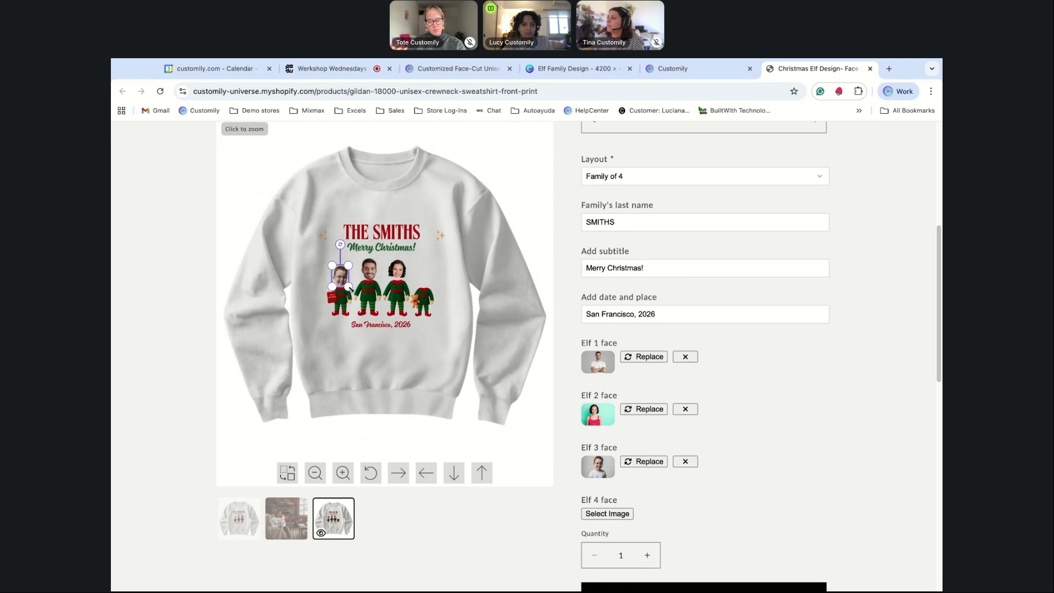
{"action": "left_click", "coordinate": [608, 515]}
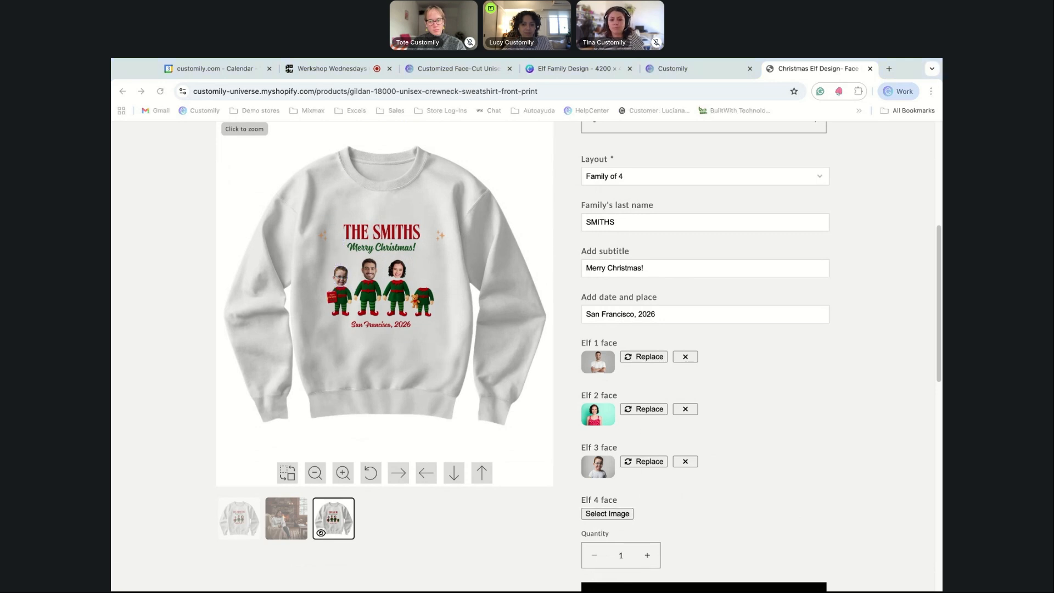
{"action": "double_click", "coordinate": [609, 292]}
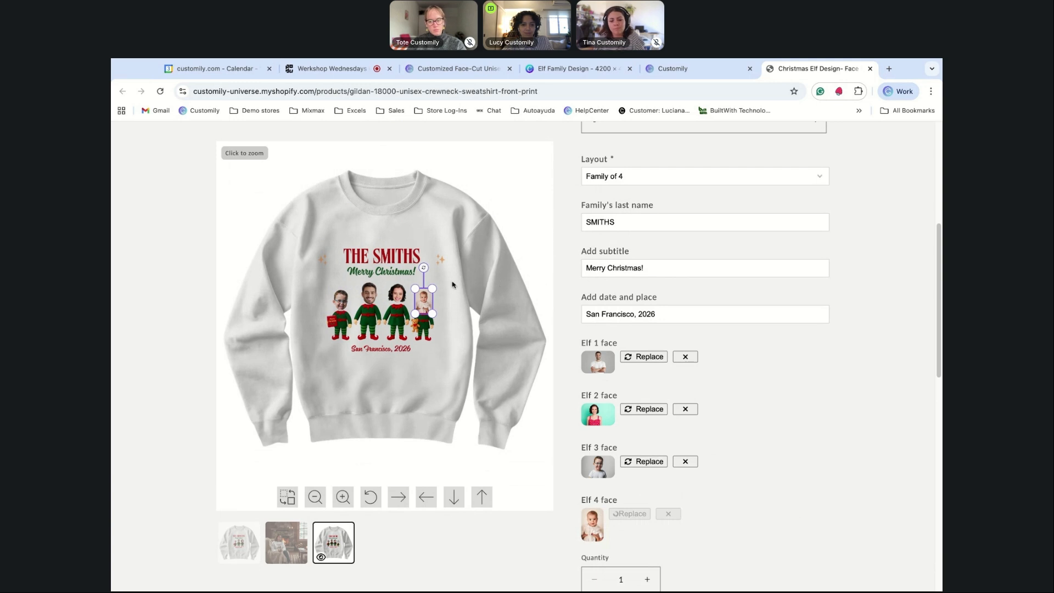
Resize the Elf 4 face and lower it slightly to fit the body of the elf holding the teddy bear.
{"action": "left_click", "coordinate": [436, 283]}
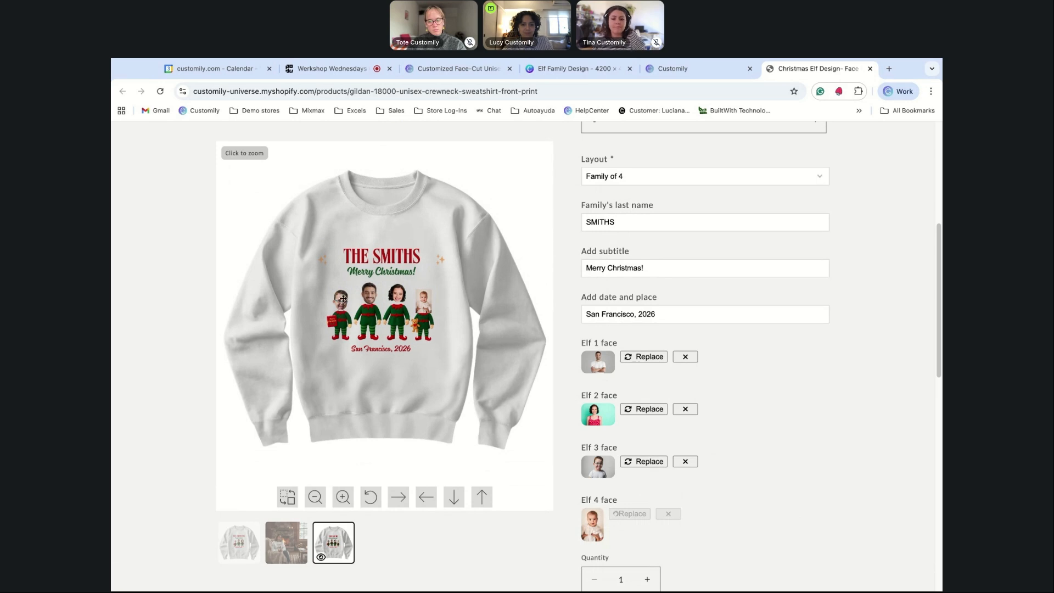
{"action": "left_click", "coordinate": [418, 305]}
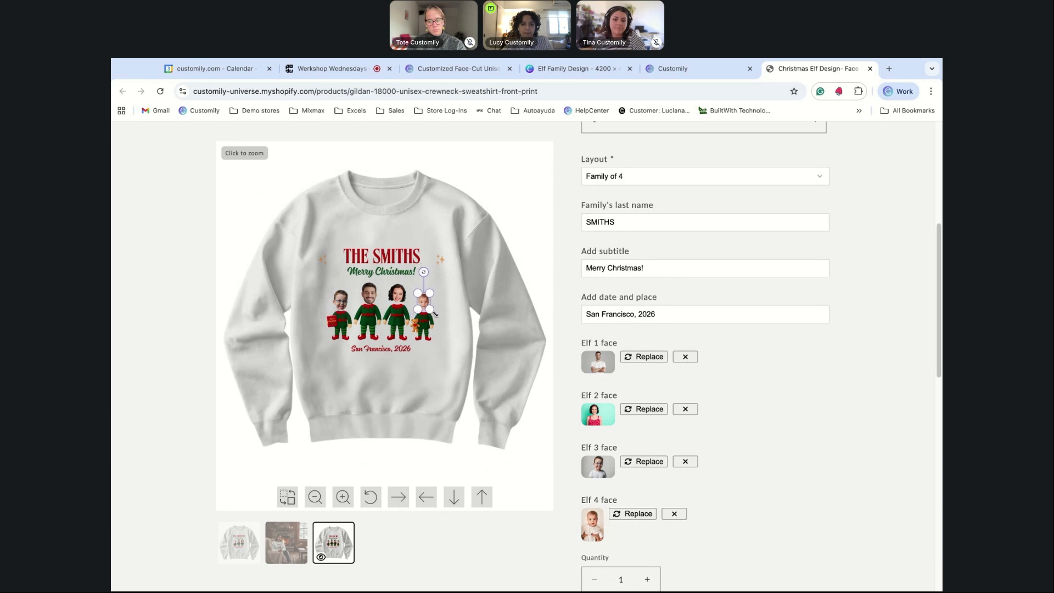
{"action": "left_click_drag", "start_coordinate": [422, 303], "coordinate": [429, 296]}
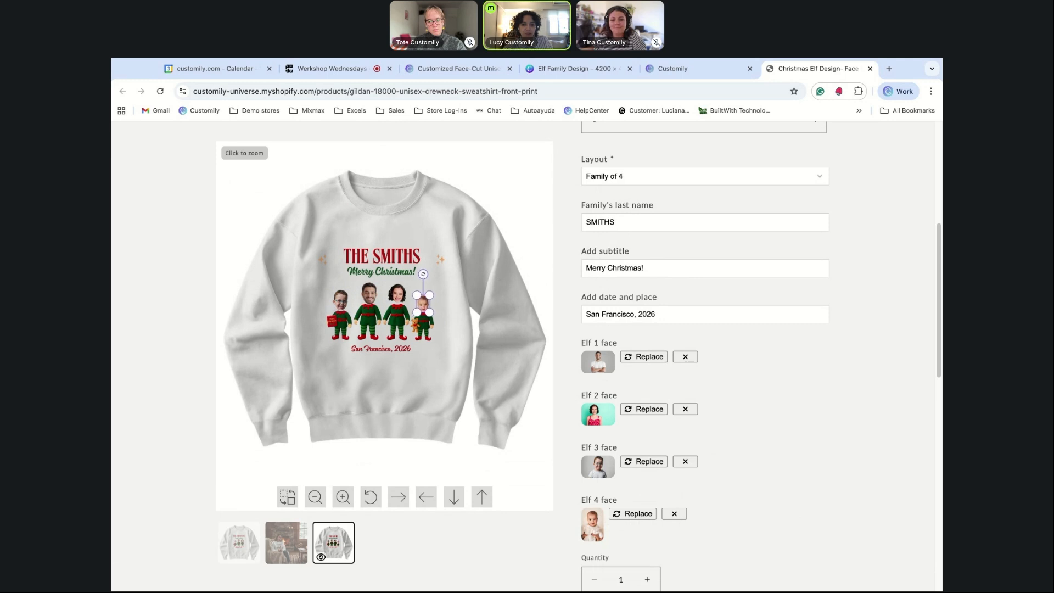
{"action": "left_click", "coordinate": [455, 288]}
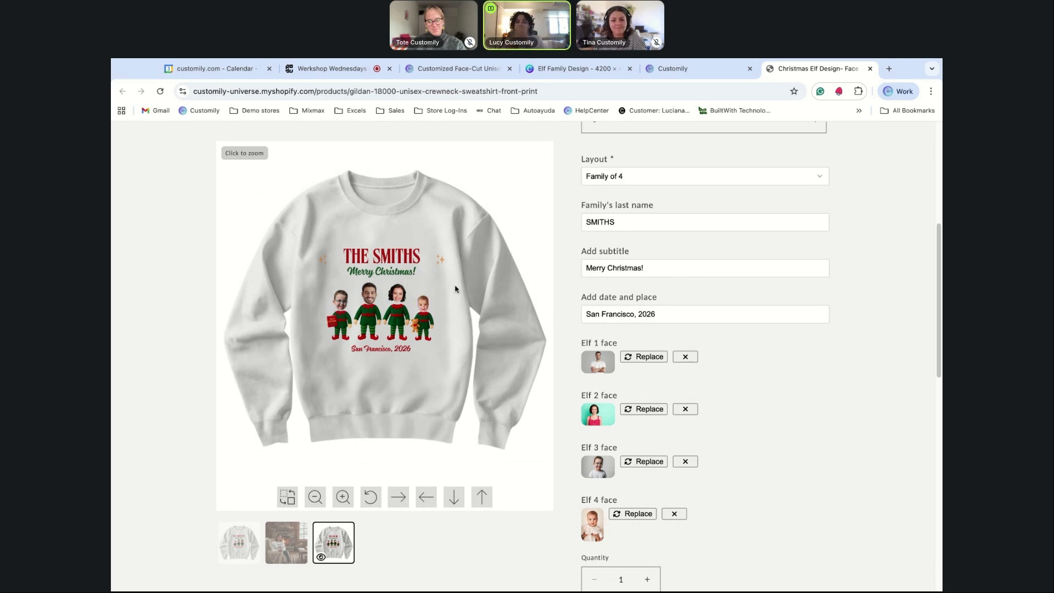